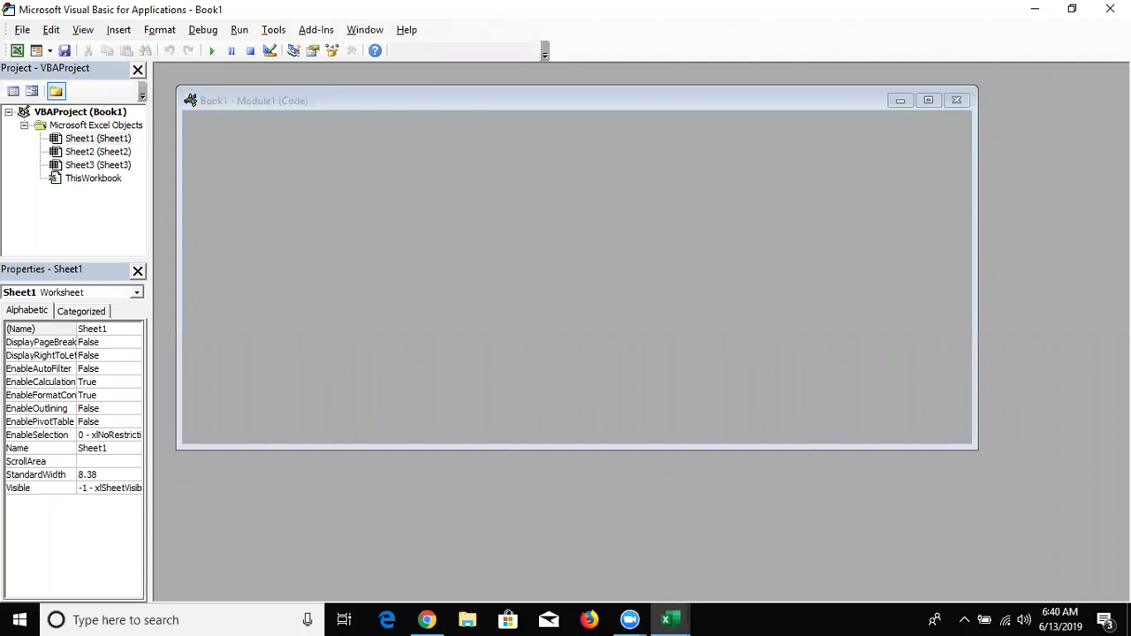
- Declare a new Sub rr() procedure in Module1
{"action": "type", "text": "sub rr"}
{"action": "key", "text": "Return"}
{"action": "key", "text": "Return"}
{"action": "key", "text": "Up"}
{"action": "key", "text": "alt+Tab"}
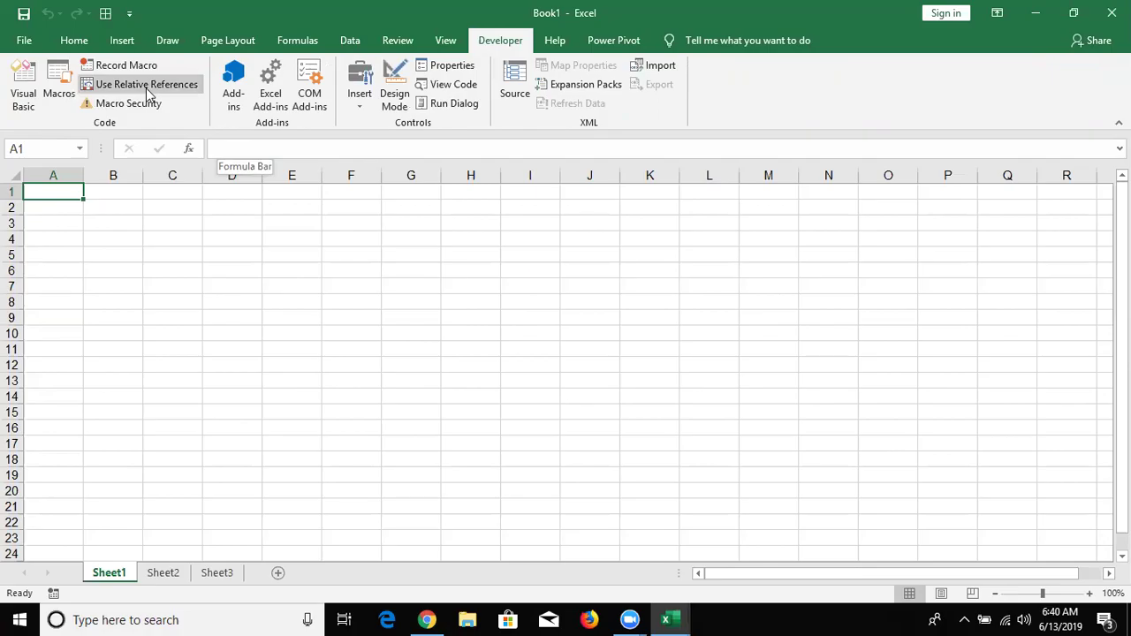
{"action": "key", "text": "alt+Tab"}
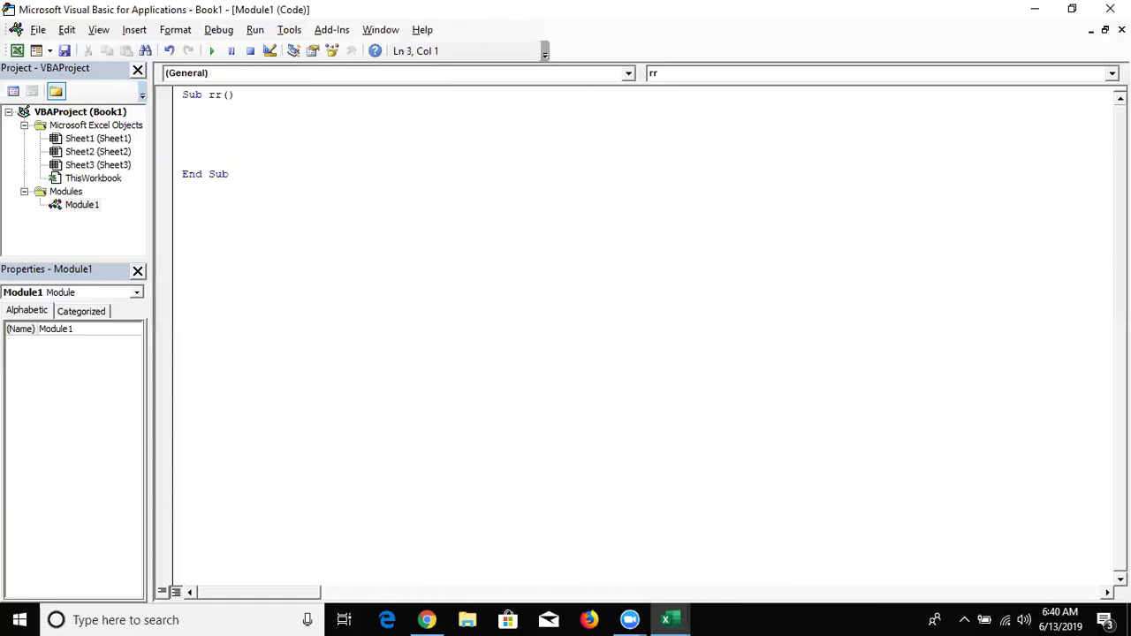
- Add lines setting Range("A1").Value to "Name" and Range("B1") to "Roll"
{"action": "type", "text": "range(\"A1\""}
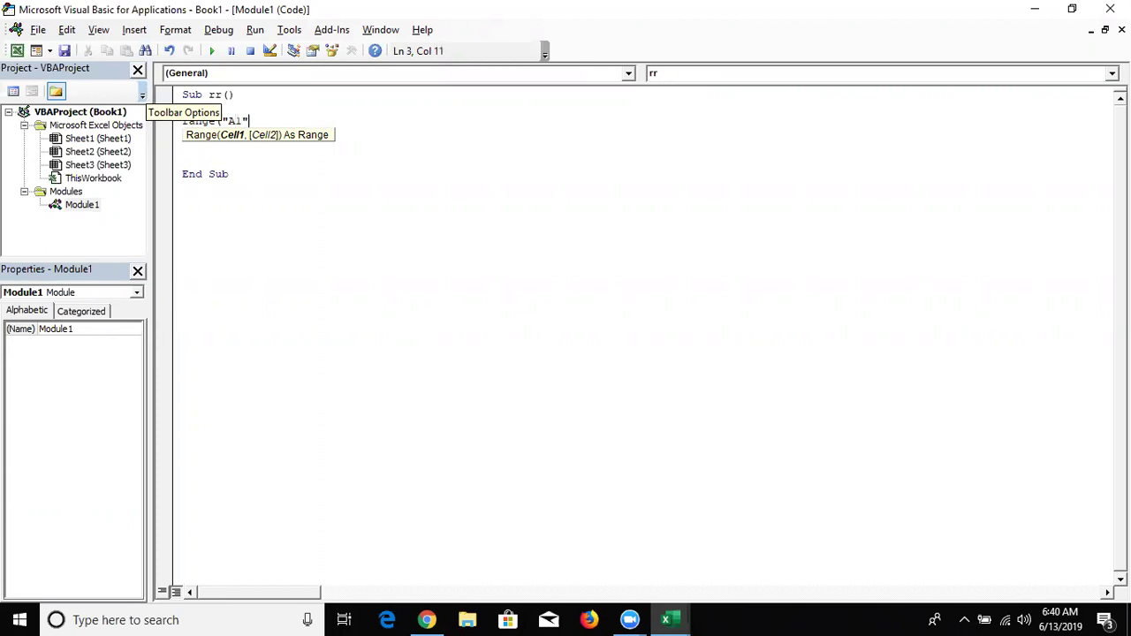
{"action": "type", "text": ").v"}
{"action": "key", "text": "Down"}
{"action": "key", "text": "Tab"}
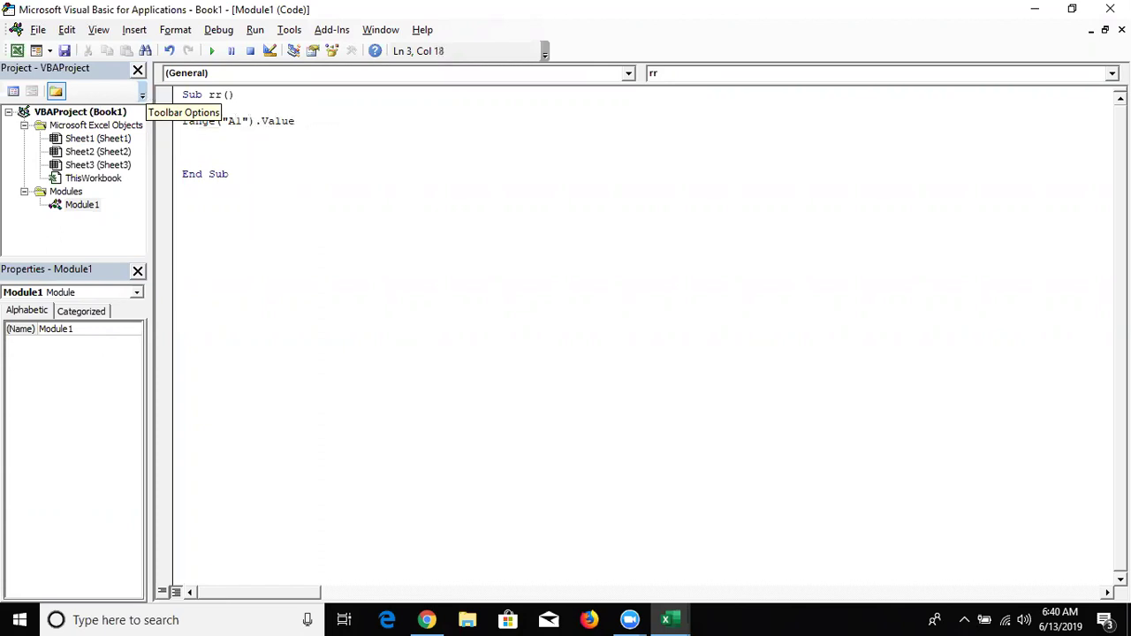
{"action": "type", "text": "=\"Name"}
{"action": "key", "text": "Return"}
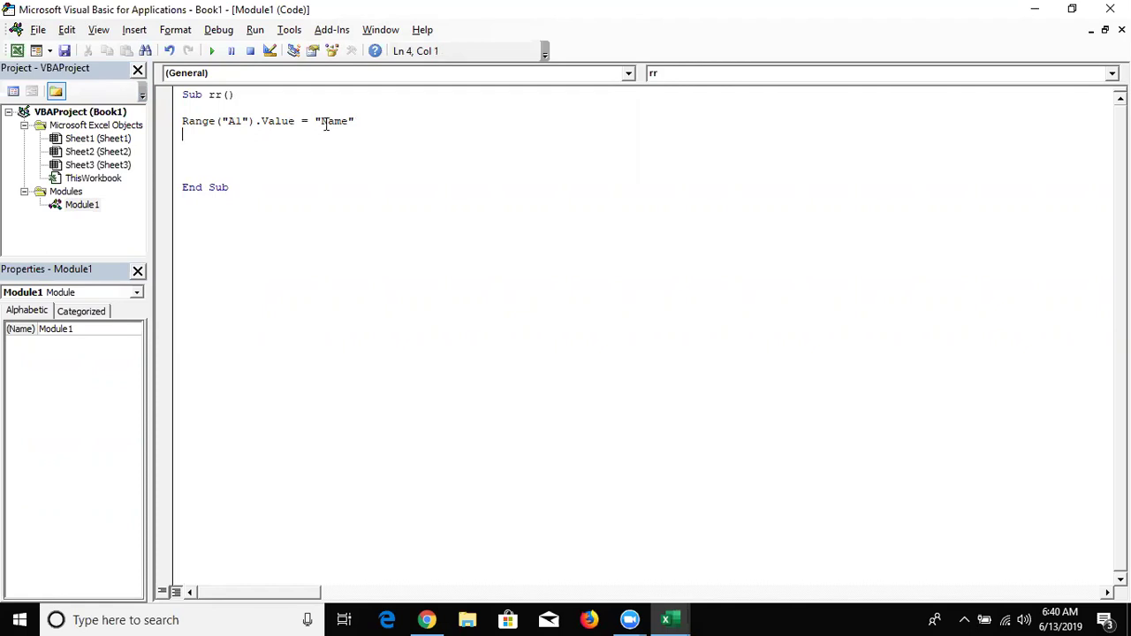
{"action": "type", "text": "Range(\"B1"}
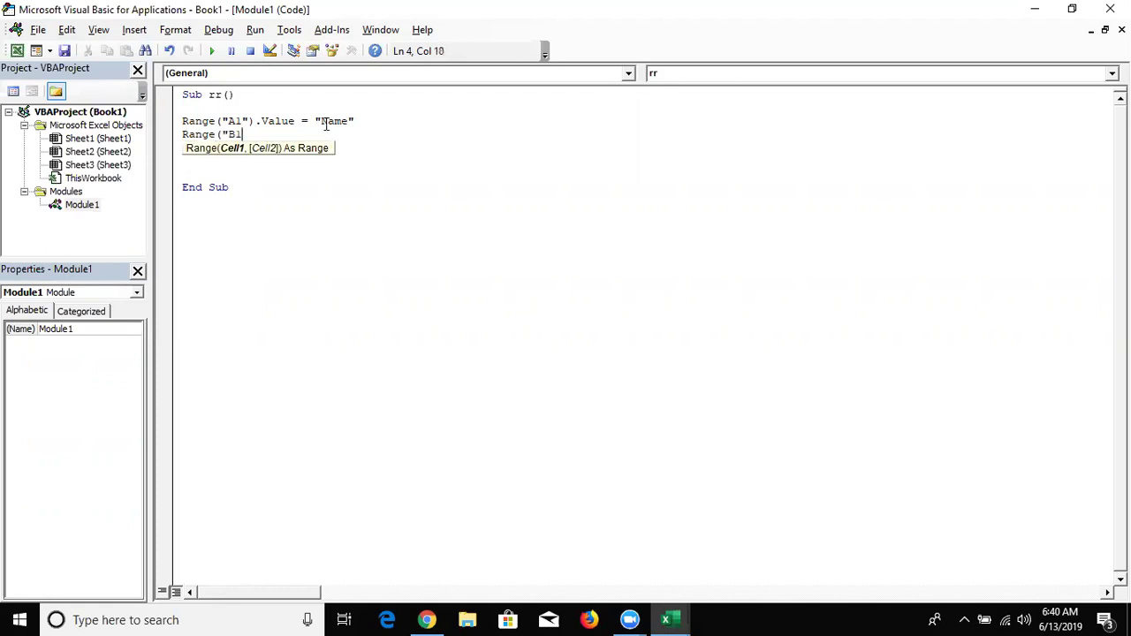
{"action": "type", "text": "\")="}
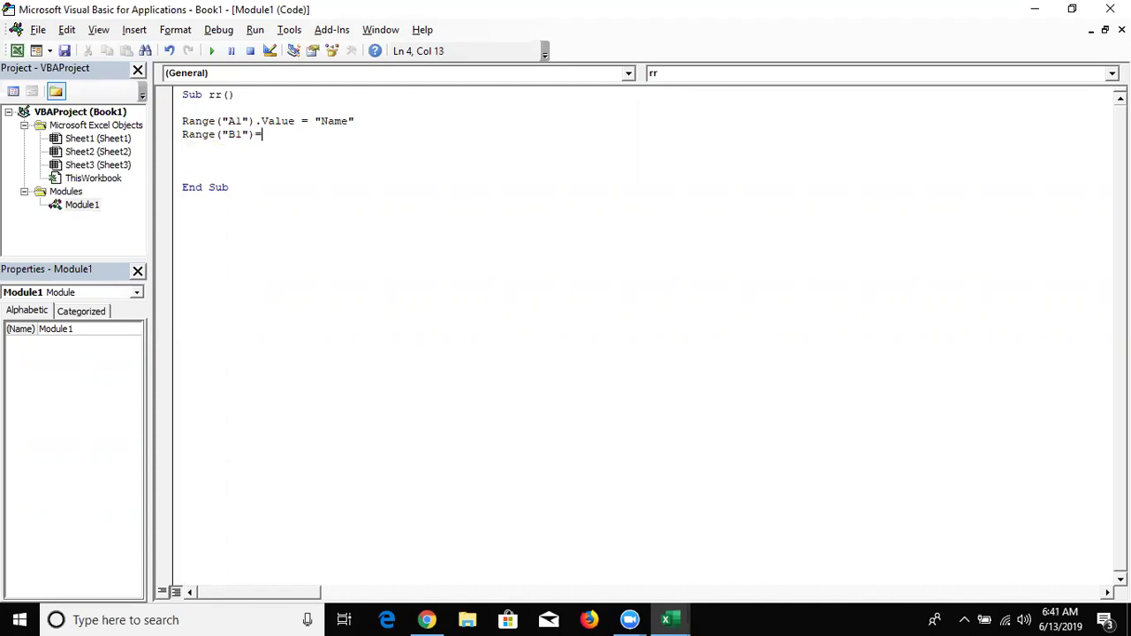
{"action": "type", "text": "\"Roll"}
{"action": "key", "text": "Return"}
- Add a line setting Range("C1").Formula to "Marks", correcting typos along the way
{"action": "type", "text": "ran"}
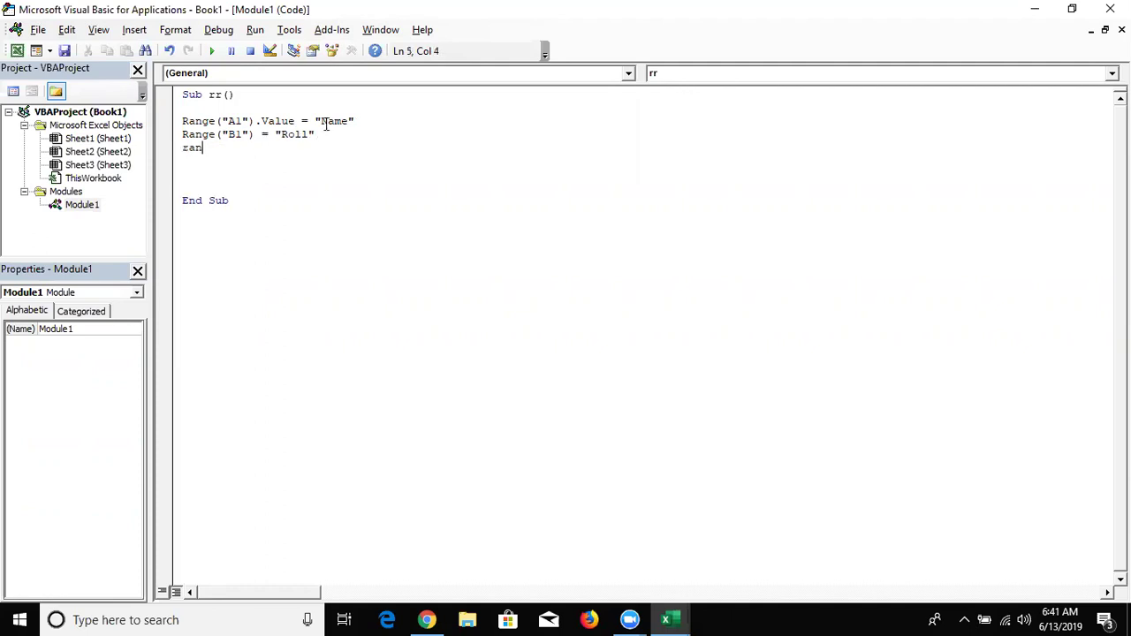
{"action": "type", "text": "ge(\"C1\")."}
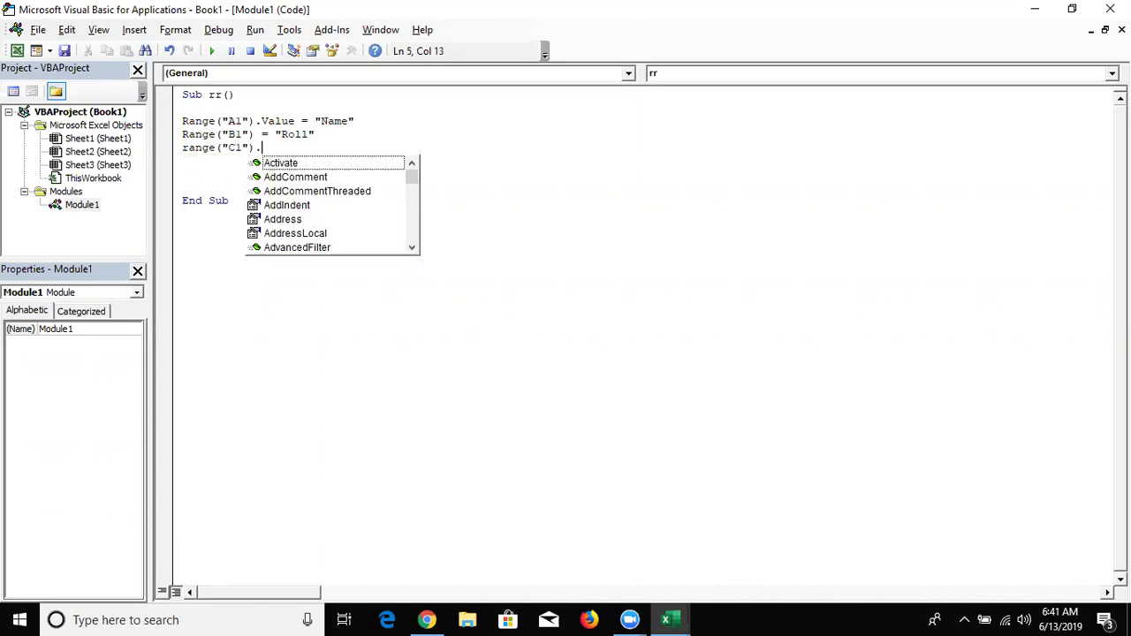
{"action": "type", "text": "for"}
{"action": "key", "text": "Return"}
{"action": "key", "text": "BackSpace"}
{"action": "key", "text": "BackSpace"}
{"action": "key", "text": "BackSpace"}
{"action": "key", "text": "BackSpace"}
{"action": "key", "text": "BackSpace"}
{"action": "type", "text": "/for"}
{"action": "key", "text": "BackSpace"}
{"action": "key", "text": "BackSpace"}
{"action": "key", "text": "BackSpace"}
{"action": "key", "text": "BackSpace"}
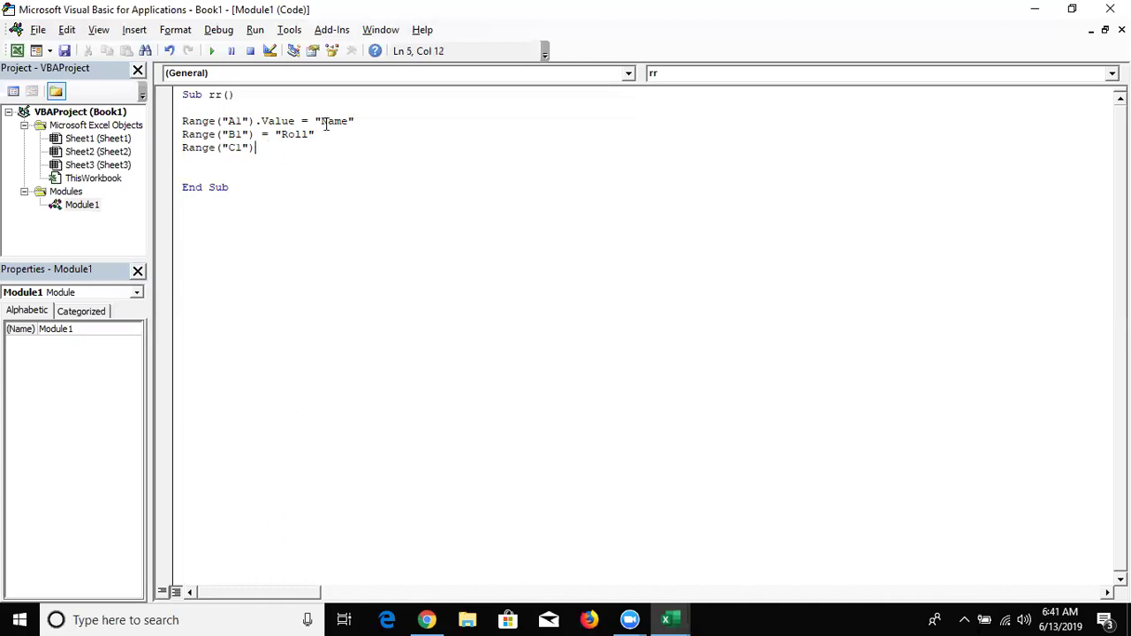
{"action": "type", "text": ".for"}
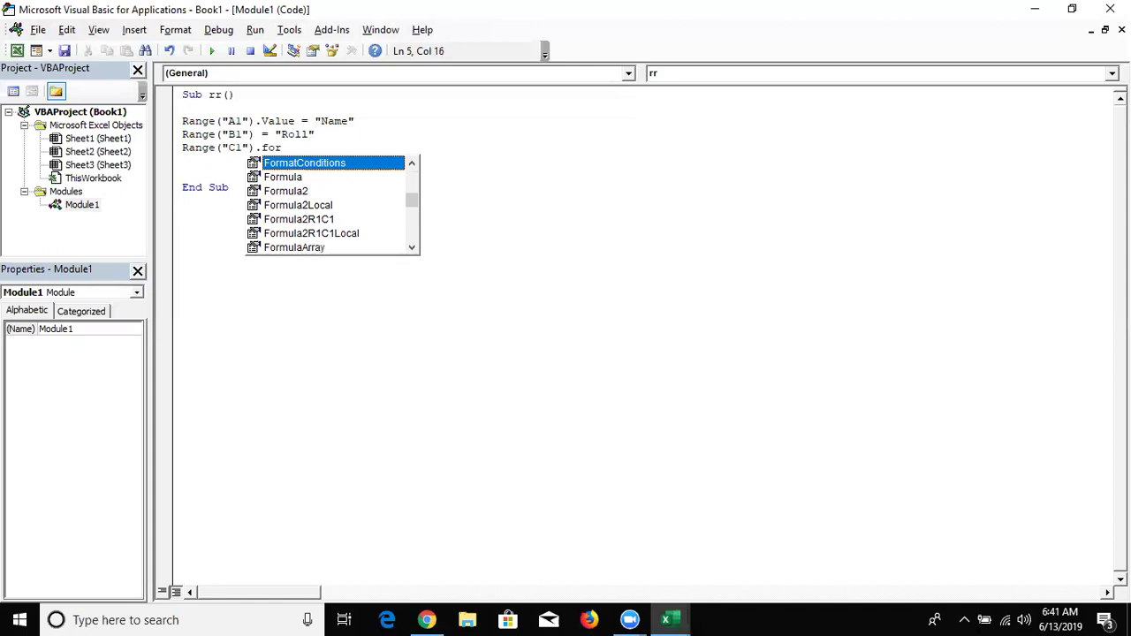
{"action": "key", "text": "Down"}
{"action": "key", "text": "Tab"}
{"action": "type", "text": "=\"R"}
{"action": "key", "text": "BackSpace"}
{"action": "type", "text": "Marks"}
{"action": "key", "text": "Return"}
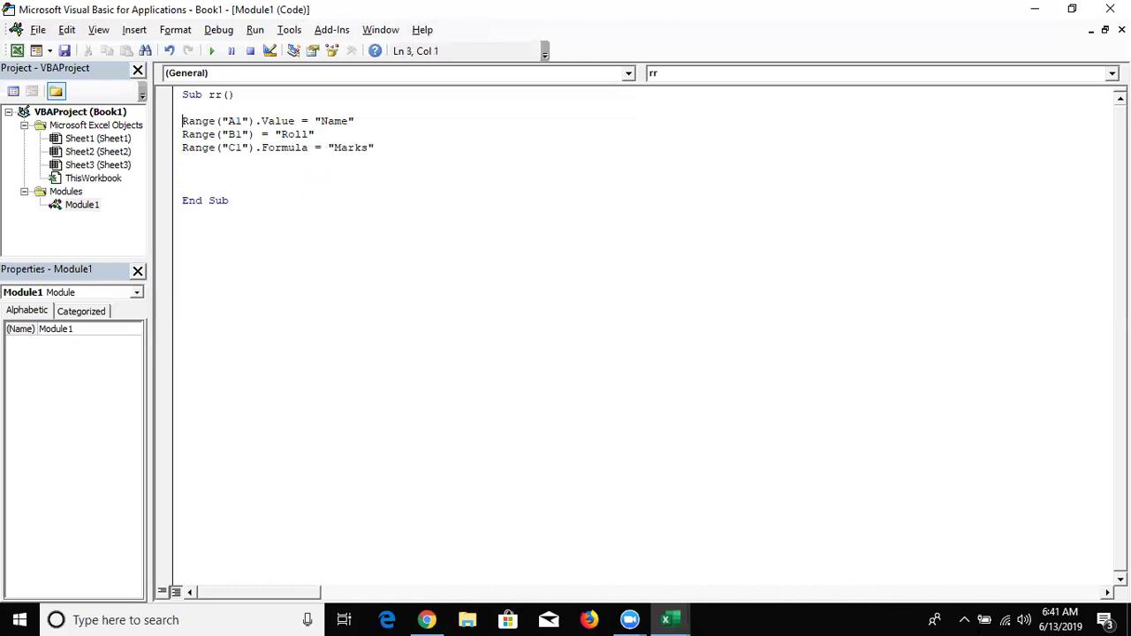
{"action": "key", "text": "shift+Down"}
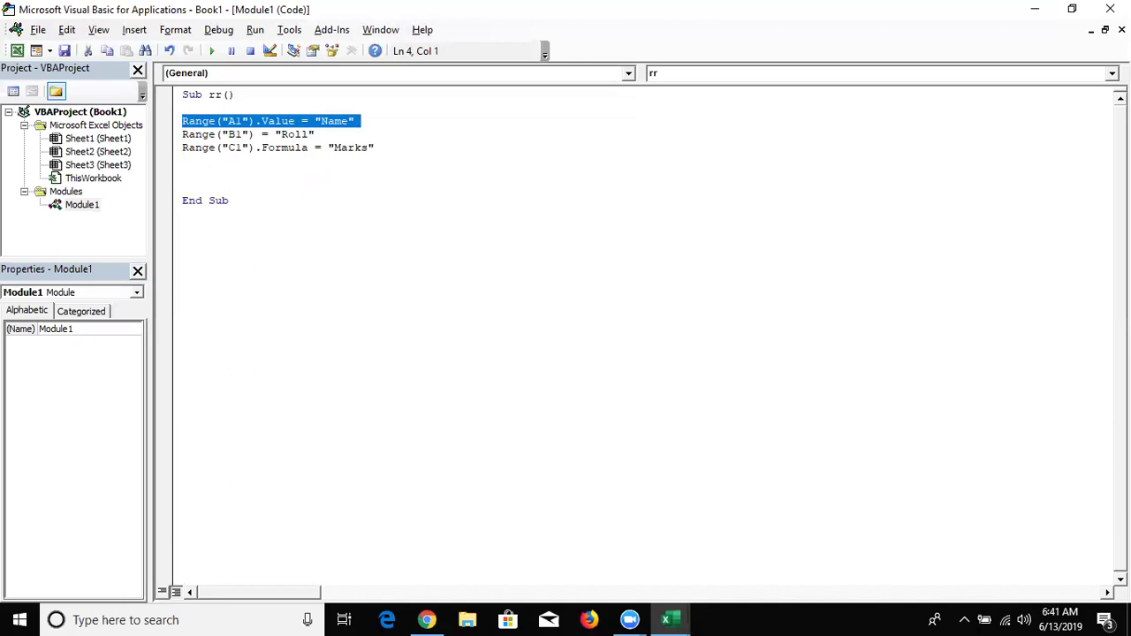
- Insert two empty lines between the A1/B1/C1 statements and End Sub
{"action": "key", "text": "Right"}
{"action": "key", "text": "shift+Down"}
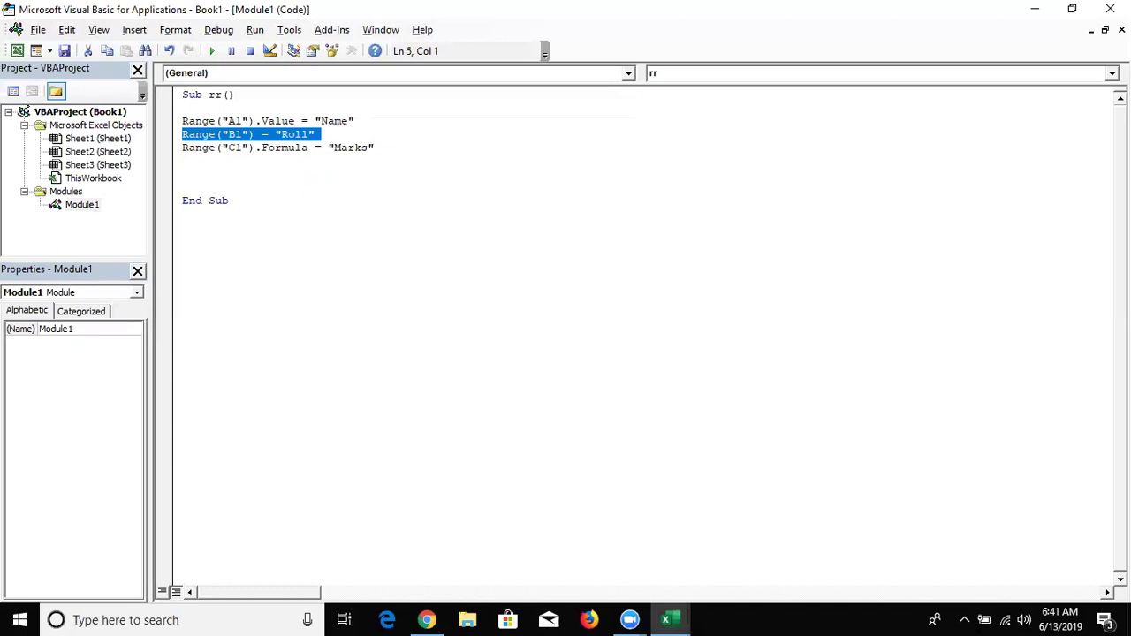
{"action": "key", "text": "Right"}
{"action": "key", "text": "shift+Down"}
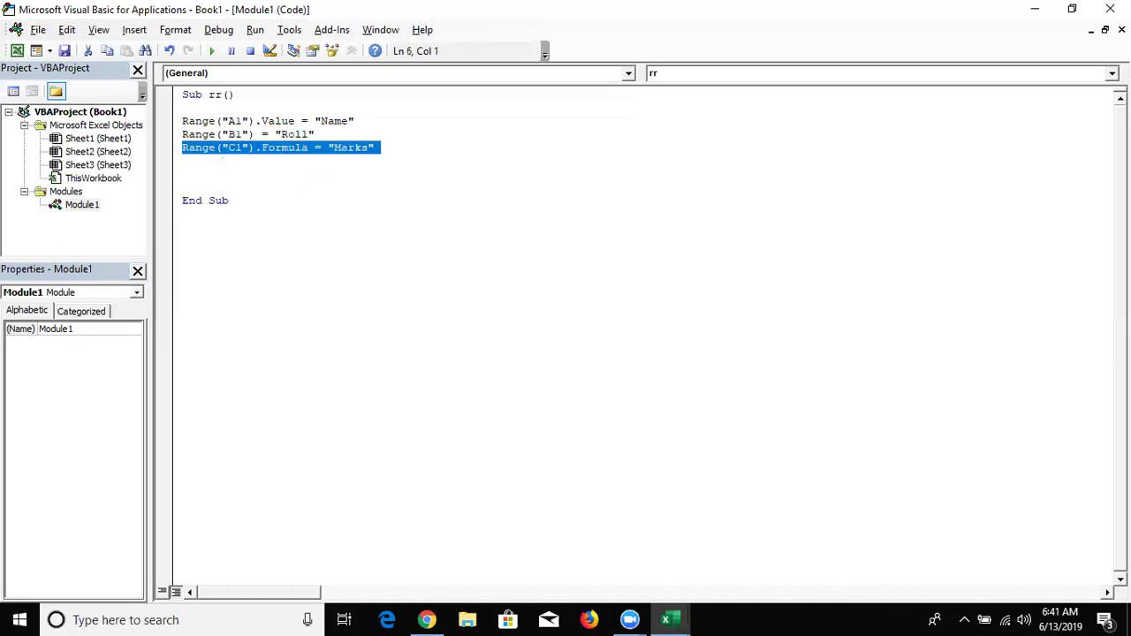
{"action": "left_click", "coordinate": [183, 121]}
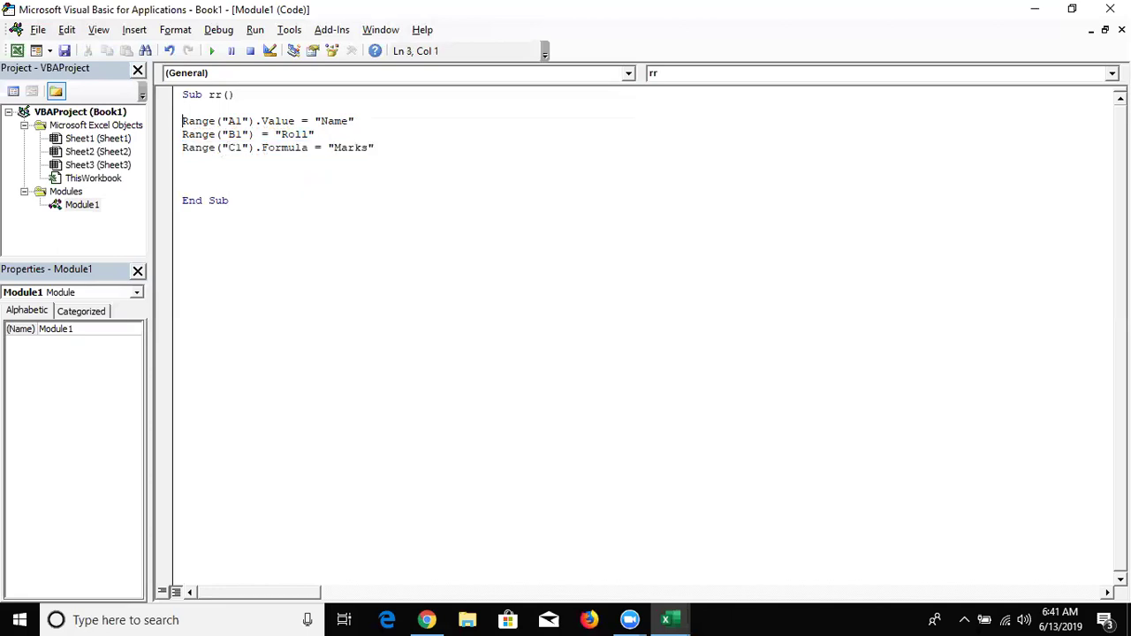
{"action": "key", "text": "shift+Down"}
{"action": "key", "text": "shift+Down"}
{"action": "key", "text": "shift+Down"}
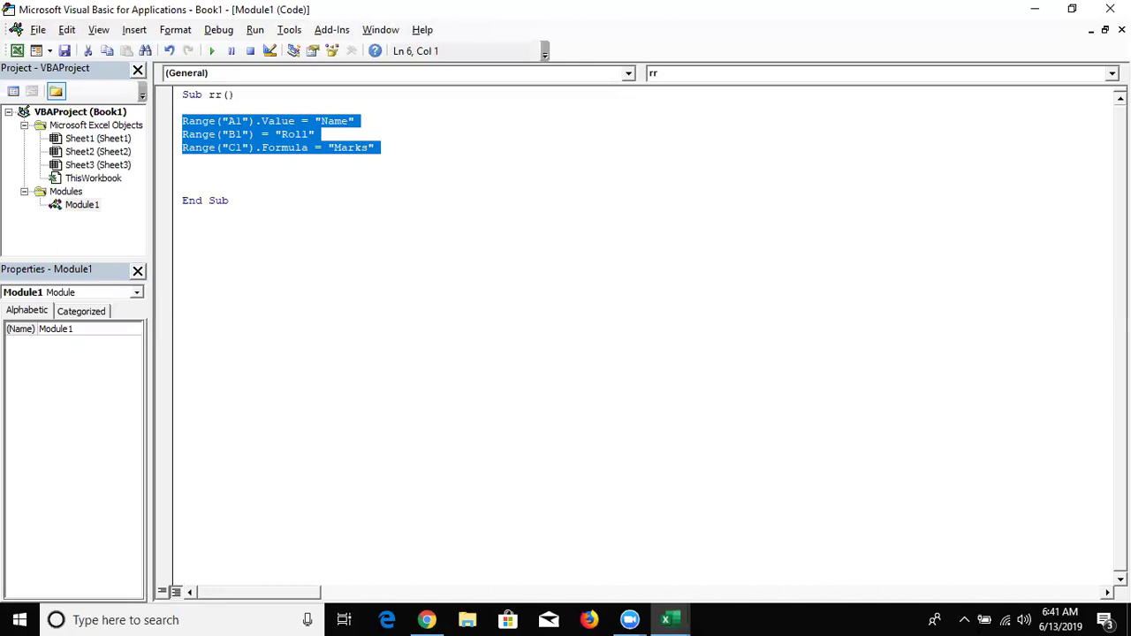
{"action": "key", "text": "Right"}
{"action": "key", "text": "Return"}
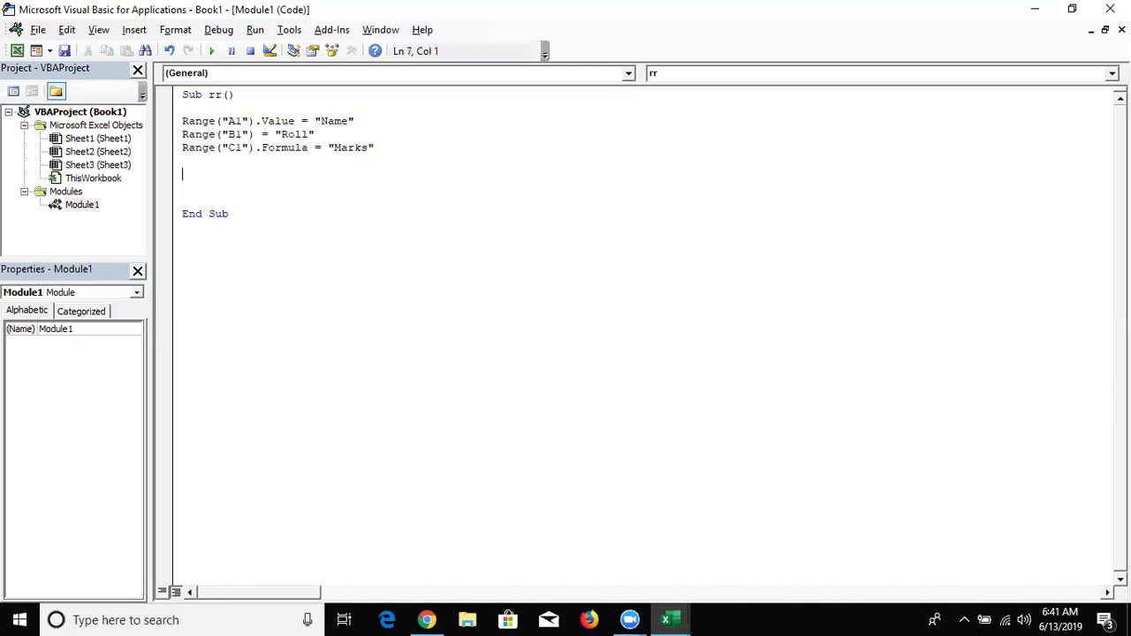
{"action": "key", "text": "Return"}
{"action": "key", "text": "Up"}
{"action": "key", "text": "Up"}
{"action": "left_click", "coordinate": [183, 173]}
- Put 65 into Sheet1's D1, return to A1, then reopen the rr macro code
{"action": "key", "text": "alt+F11"}
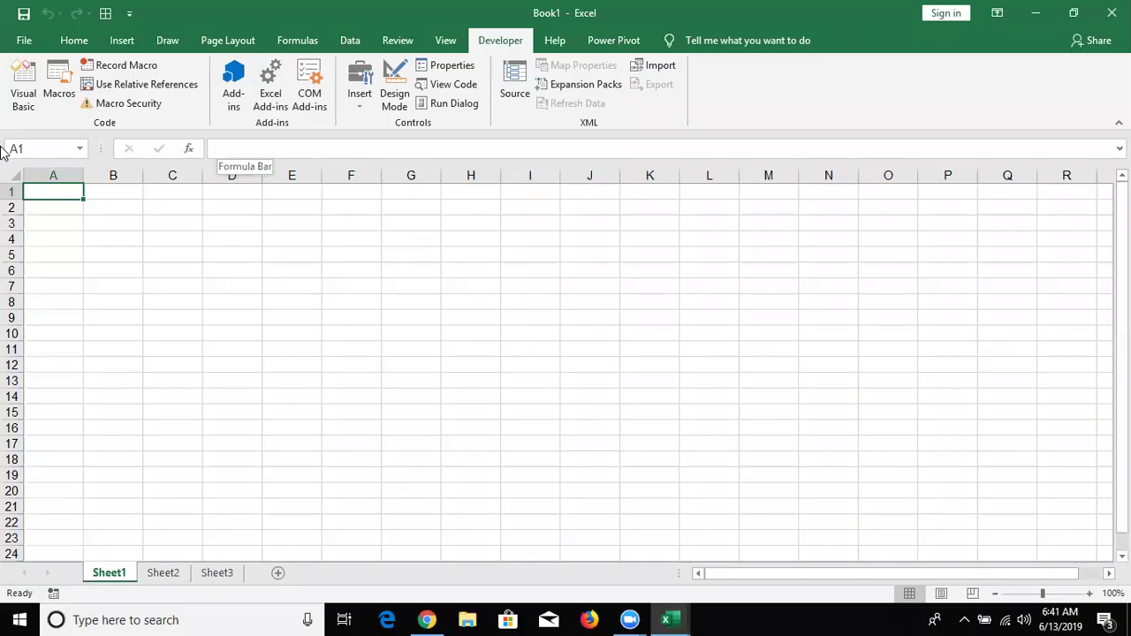
{"action": "key", "text": "alt+F11"}
{"action": "key", "text": "shift+Up"}
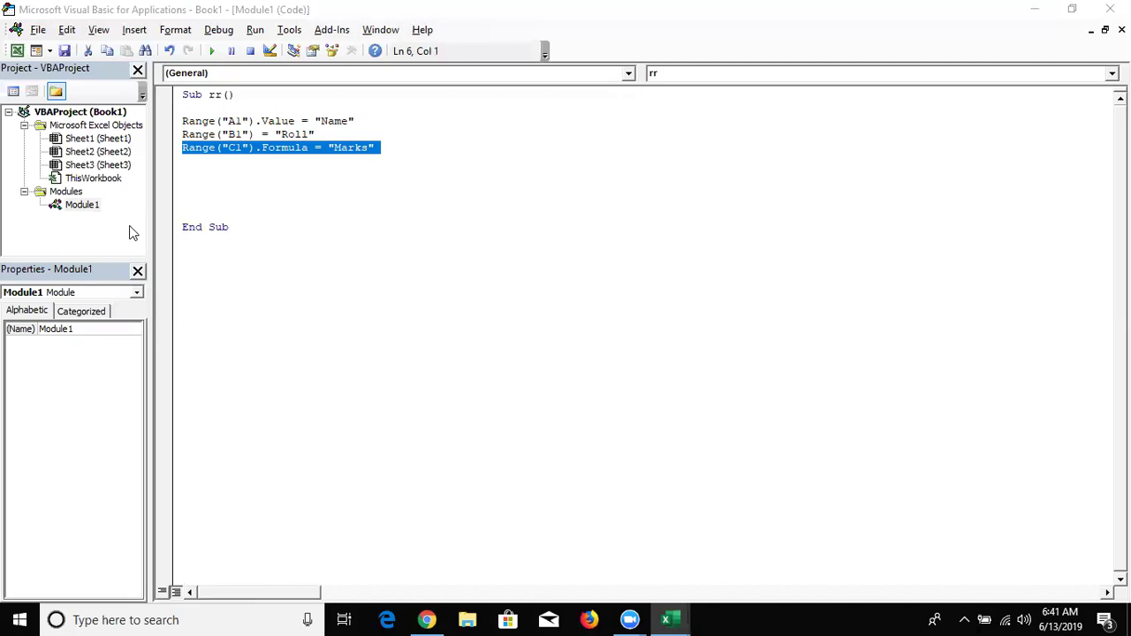
{"action": "key", "text": "alt+F11"}
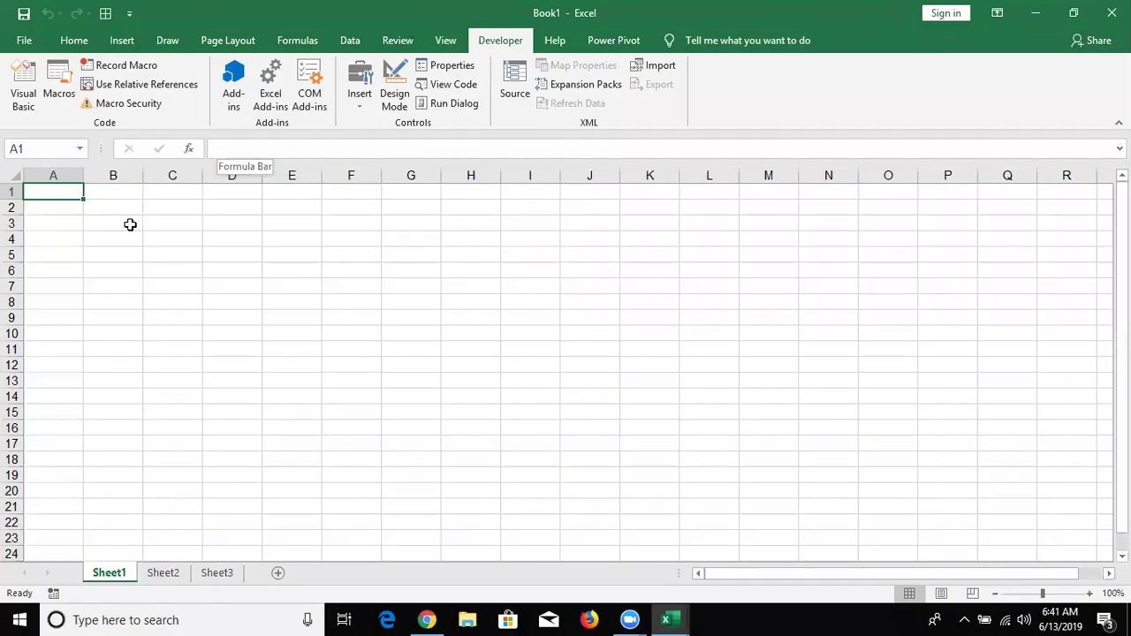
{"action": "key", "text": "Right"}
{"action": "key", "text": "Right"}
{"action": "key", "text": "Right"}
{"action": "type", "text": "65"}
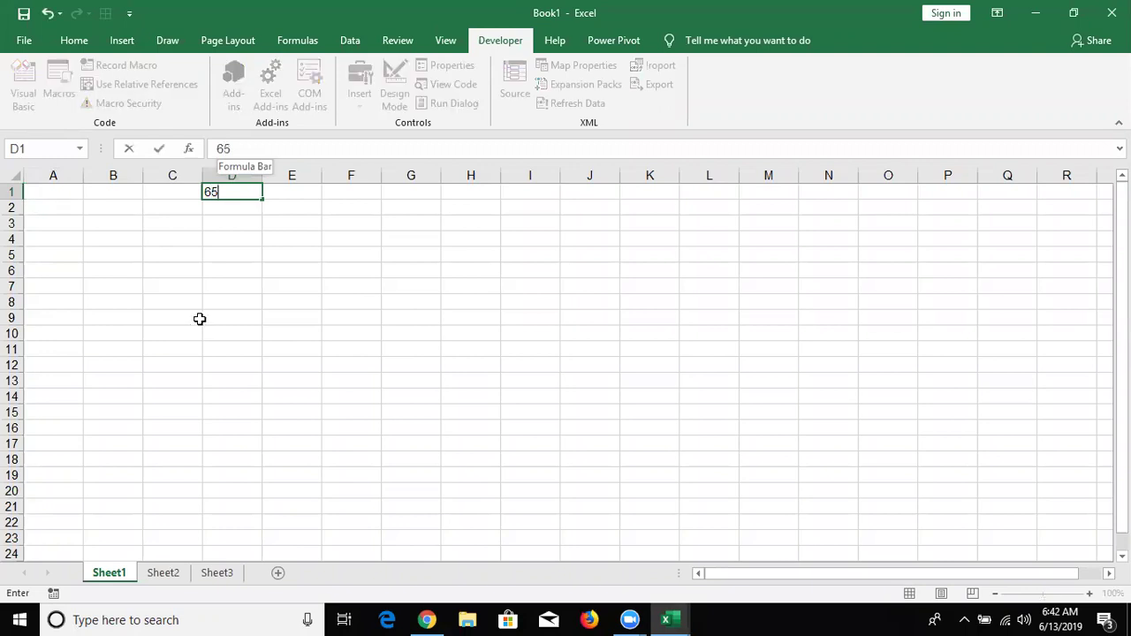
{"action": "left_click", "coordinate": [205, 303]}
{"action": "left_click", "coordinate": [236, 193]}
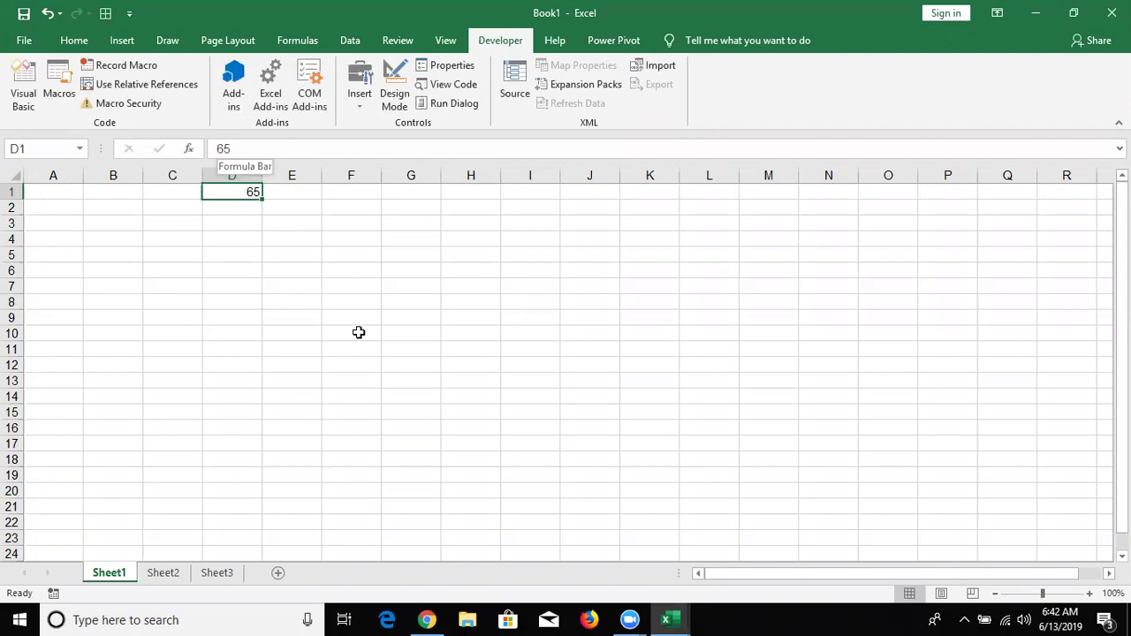
{"action": "key", "text": "ctrl+Home"}
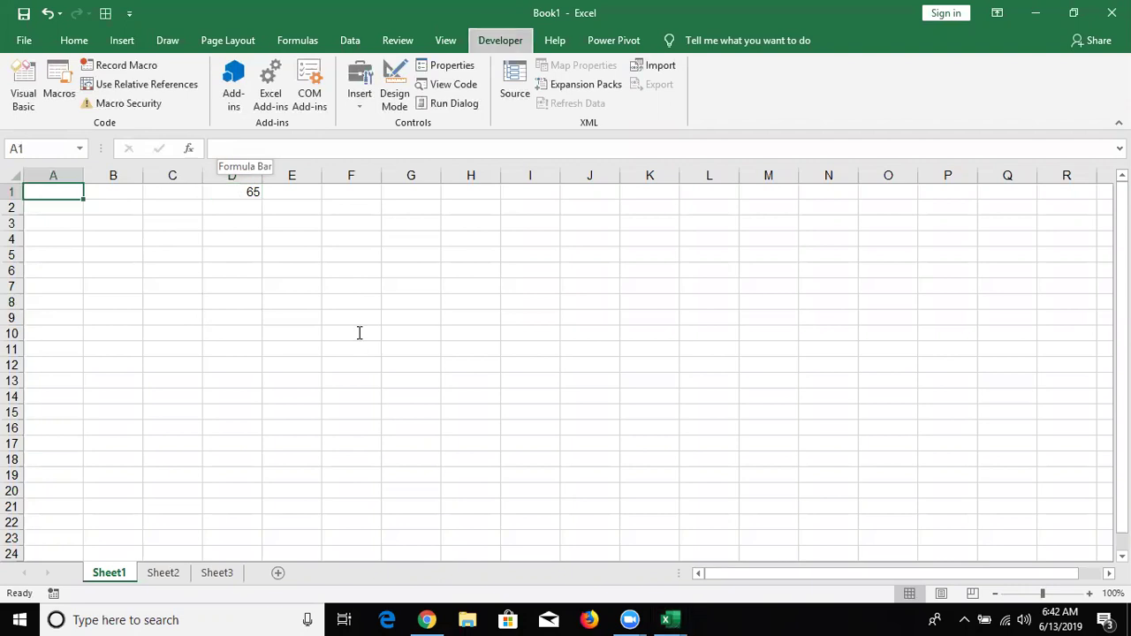
{"action": "key", "text": "alt+F11"}
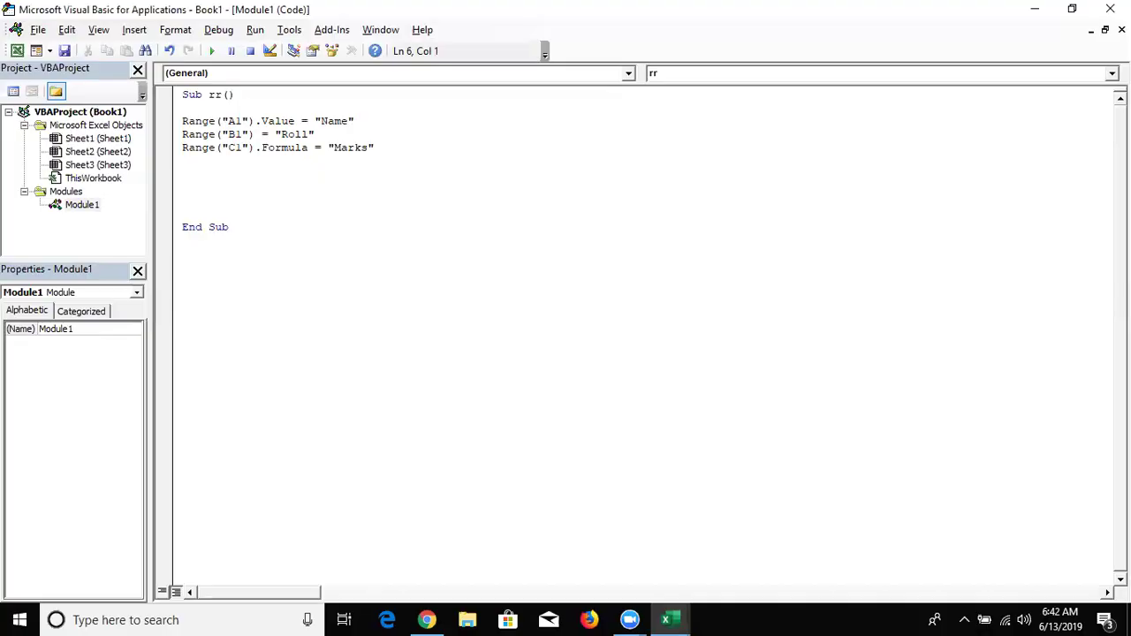
- Add Range("A1").Value = Range("D1").Value to the rr macro and go back to Excel
{"action": "key", "text": "Return"}
{"action": "type", "text": "range(\"A1\""}
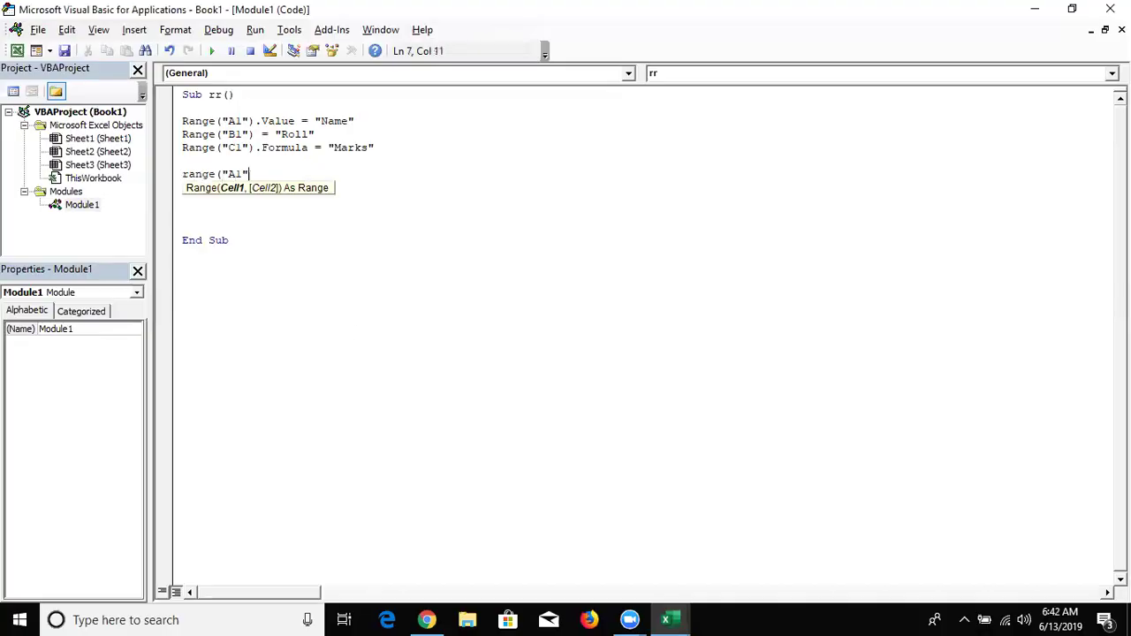
{"action": "type", "text": ").v"}
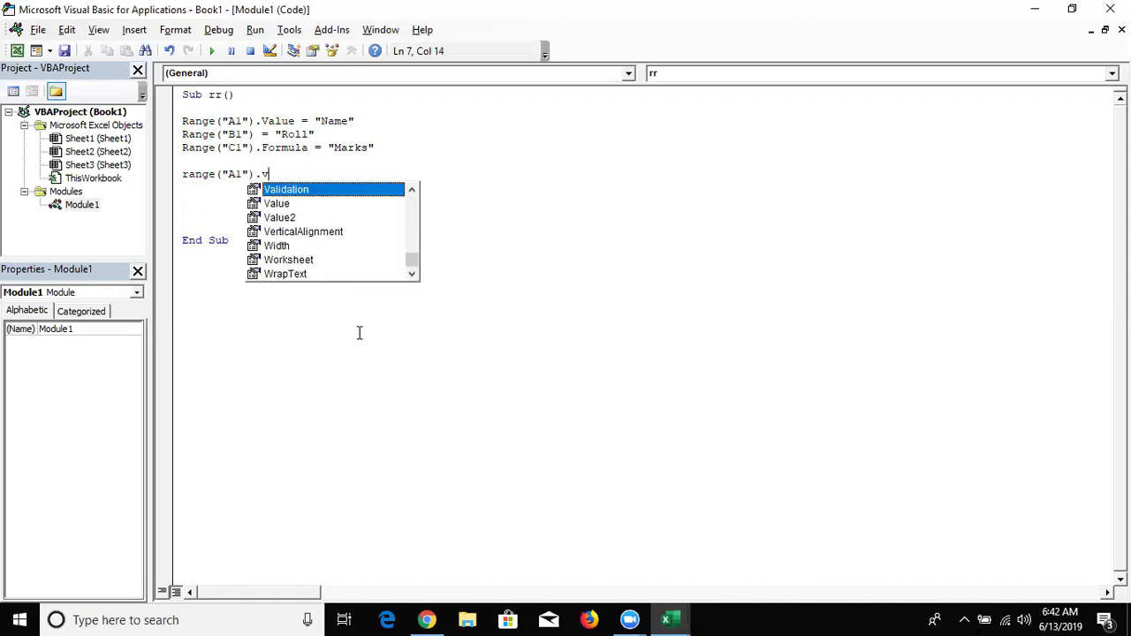
{"action": "key", "text": "Down"}
{"action": "key", "text": "Tab"}
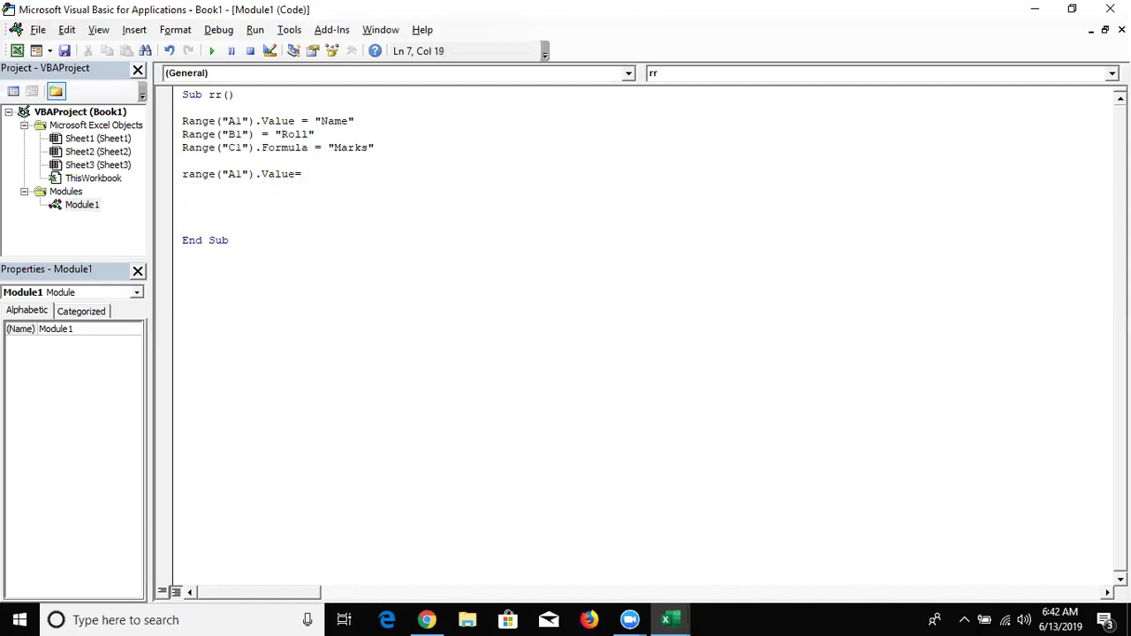
{"action": "type", "text": "=range(\"D1\""}
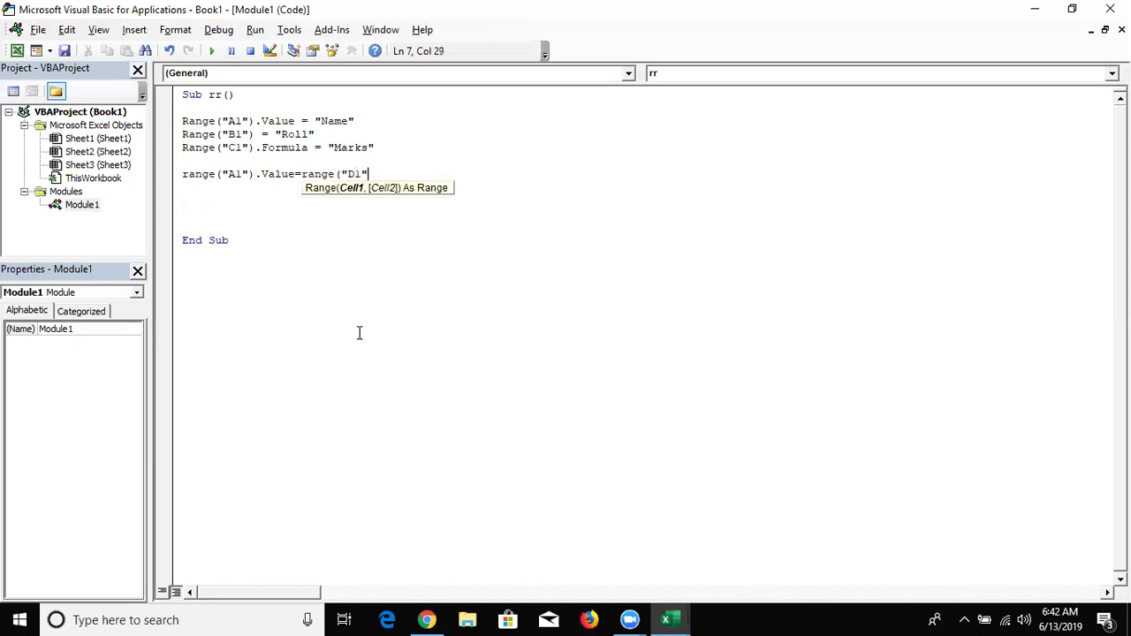
{"action": "type", "text": ").value"}
{"action": "key", "text": "Return"}
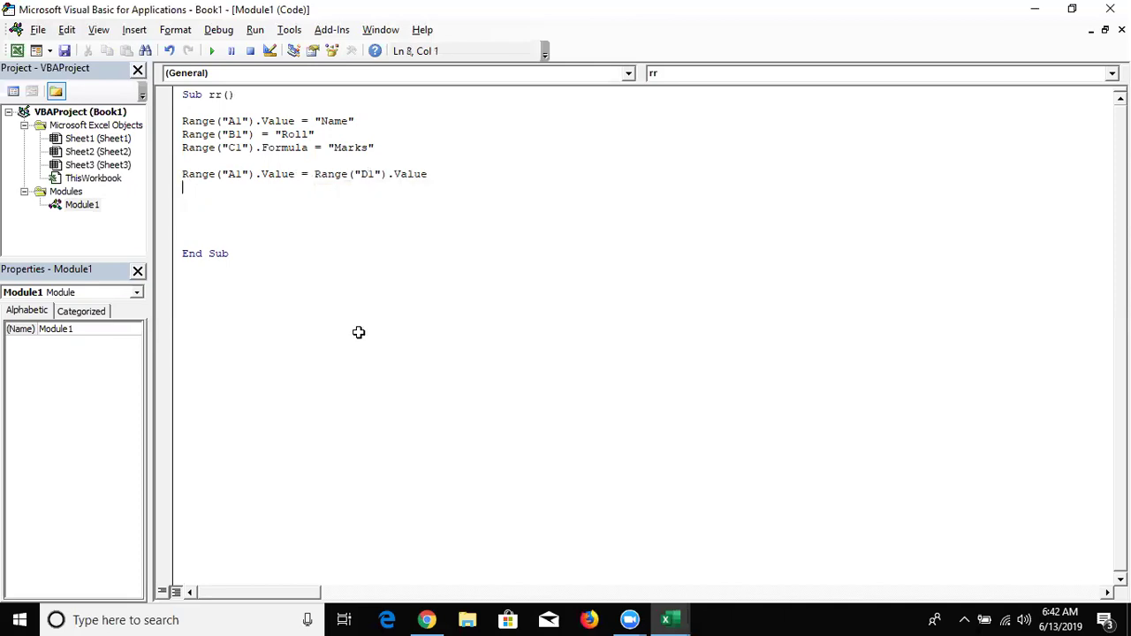
{"action": "key", "text": "alt+F11"}
- Enter 65 in A1 and the formula =20+60 in D1
{"action": "type", "text": "6"}
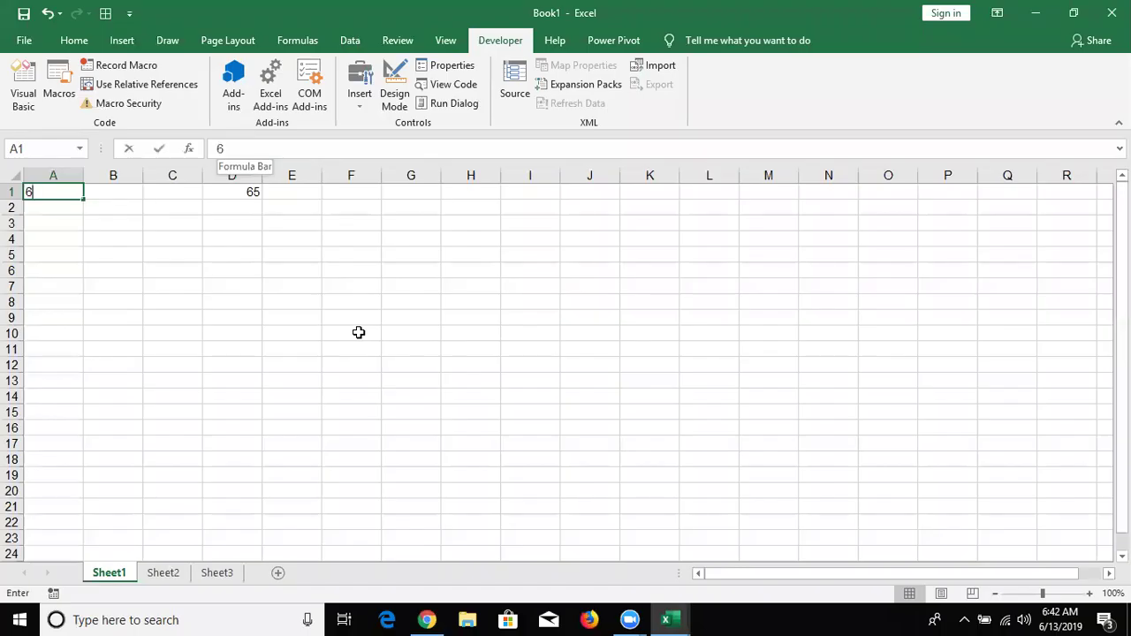
{"action": "type", "text": "5"}
{"action": "key", "text": "Return"}
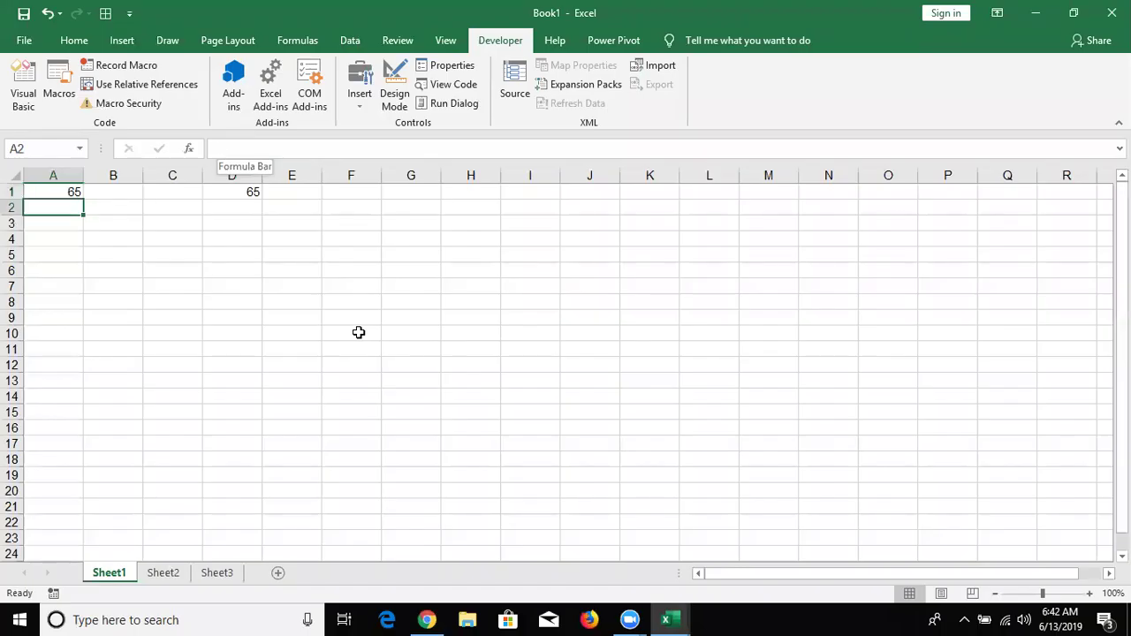
{"action": "left_click", "coordinate": [221, 195]}
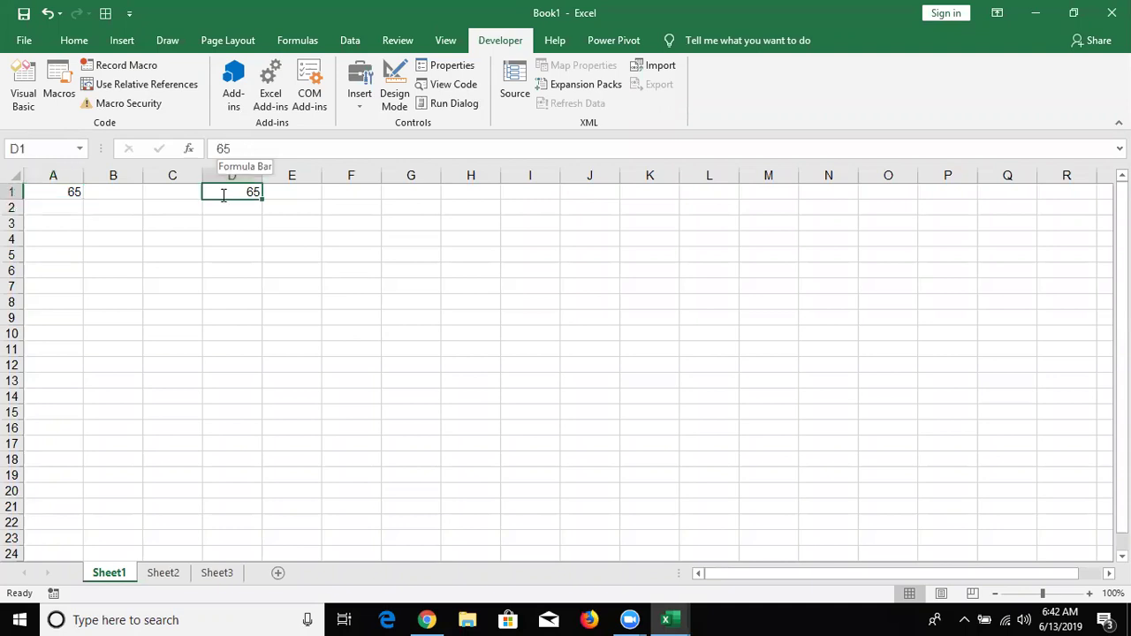
{"action": "type", "text": "=20+60"}
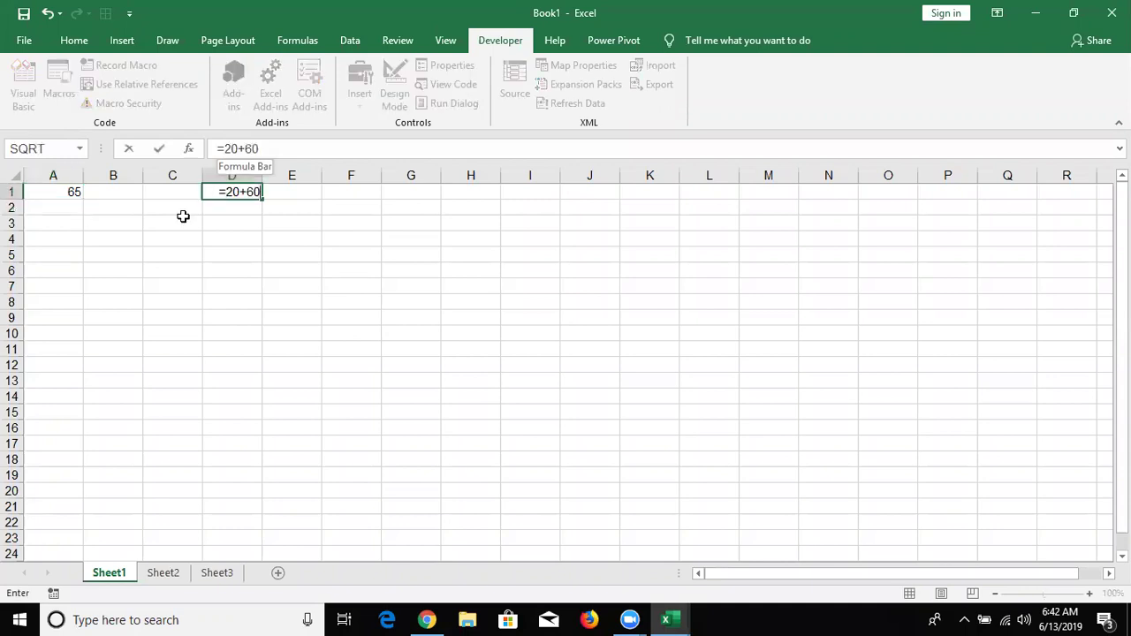
{"action": "key", "text": "Return"}
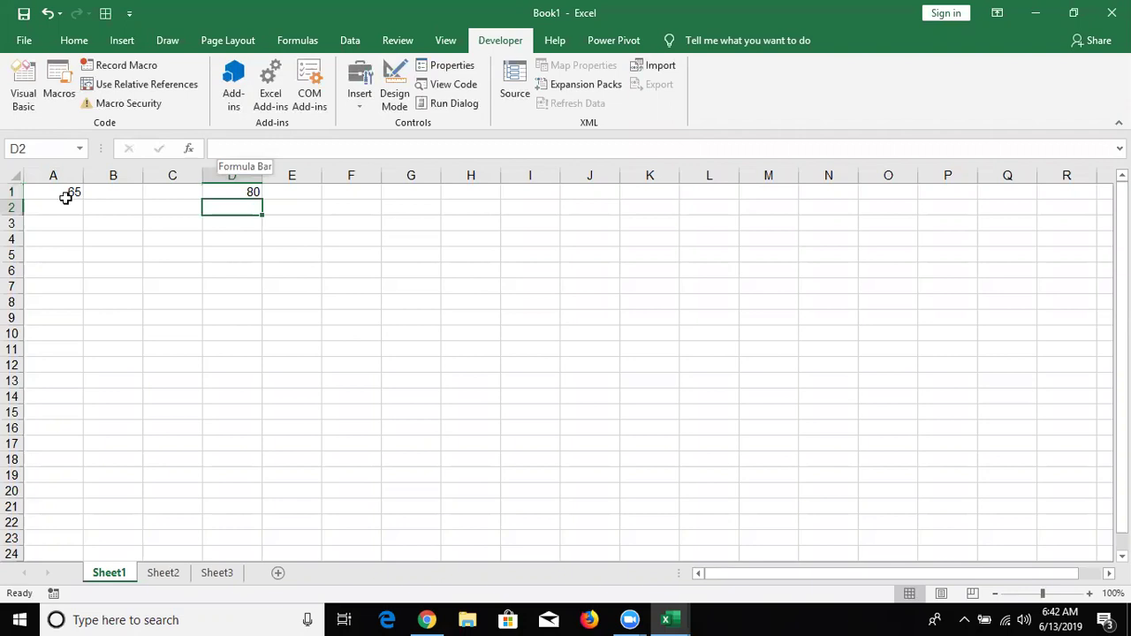
- Overwrite A1 with 80, then return to the end of macro line 7
{"action": "left_click", "coordinate": [65, 198]}
{"action": "type", "text": "8"}
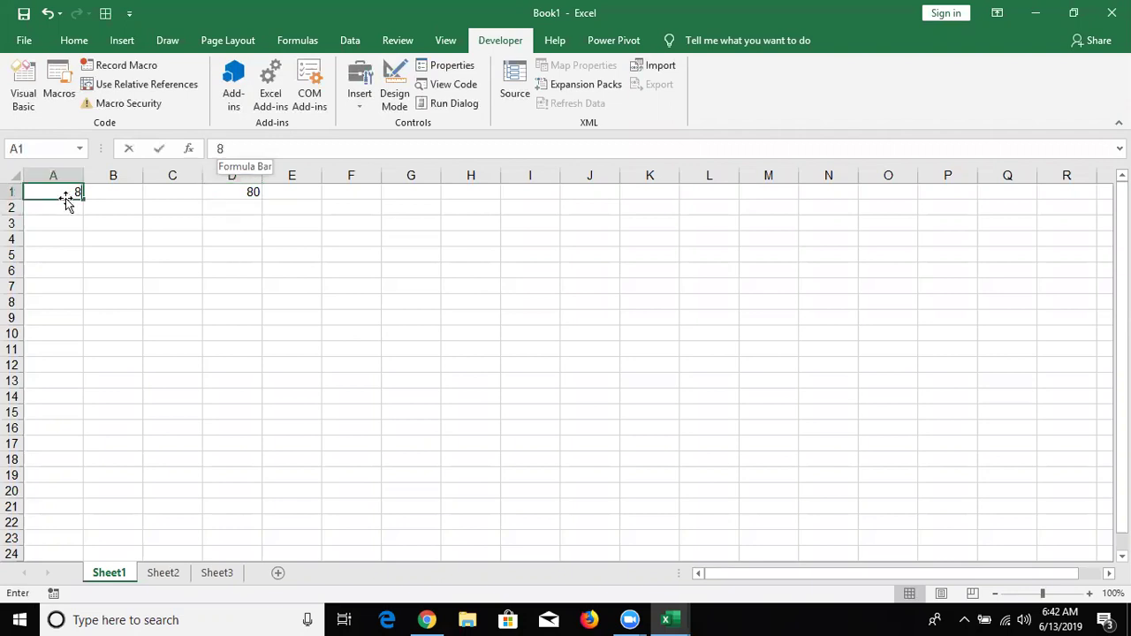
{"action": "type", "text": "0"}
{"action": "key", "text": "Return"}
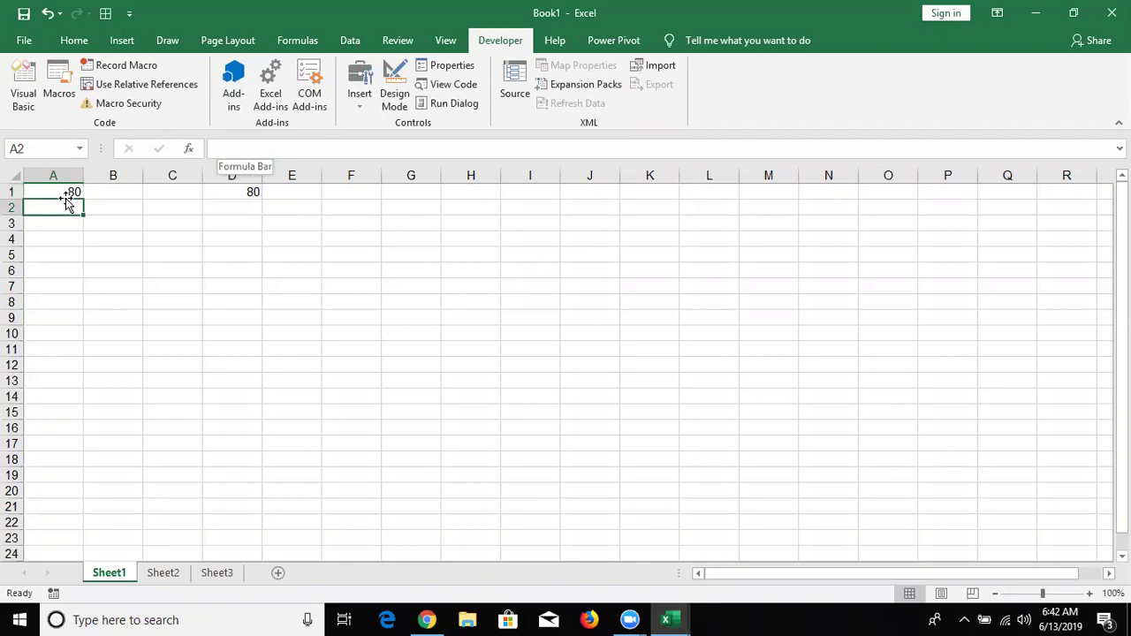
{"action": "left_click", "coordinate": [65, 198]}
{"action": "key", "text": "alt+F11"}
{"action": "left_click", "coordinate": [450, 173]}
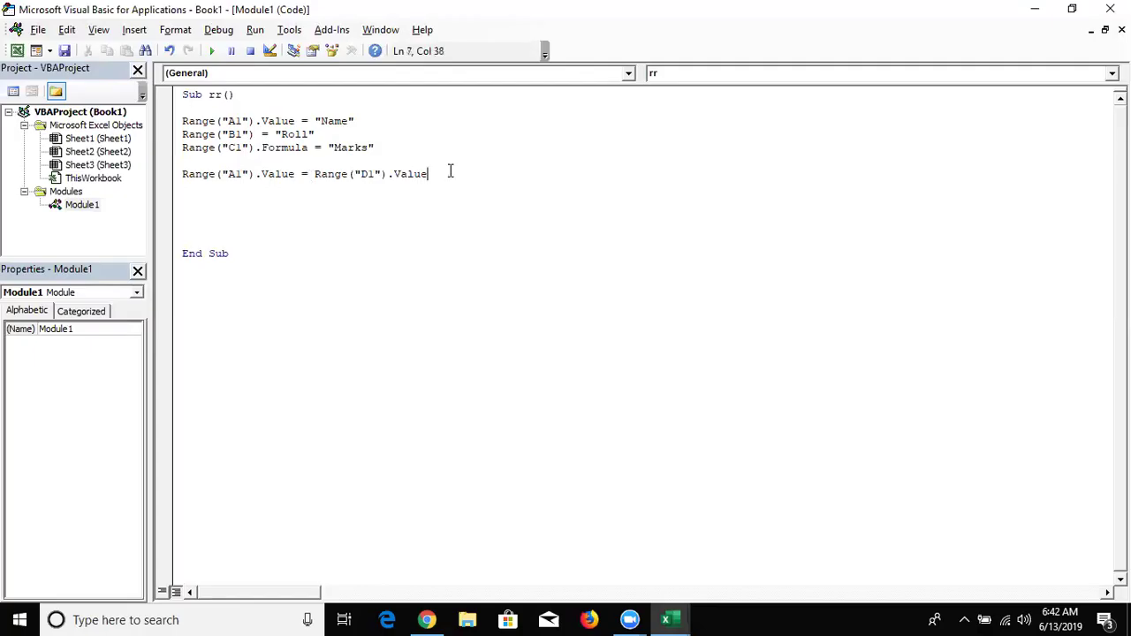
- Change line 7 to read Range("D1").Formula instead of .Value, then check D1 in Excel
{"action": "double_click", "coordinate": [396, 175]}
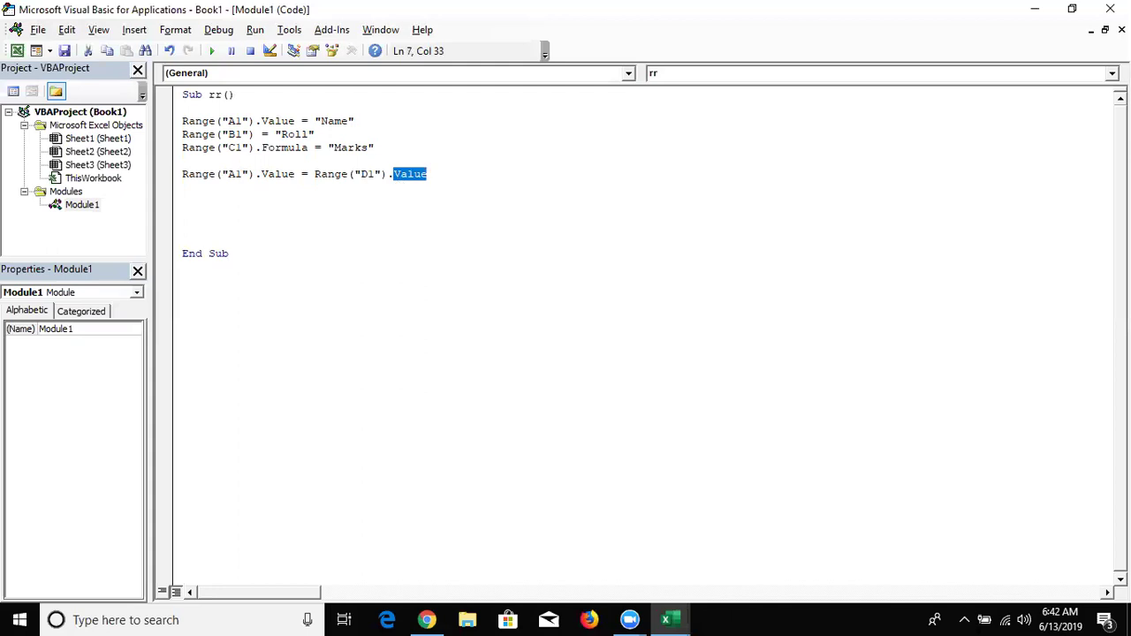
{"action": "key", "text": "BackSpace"}
{"action": "key", "text": "BackSpace"}
{"action": "type", "text": ".fo"}
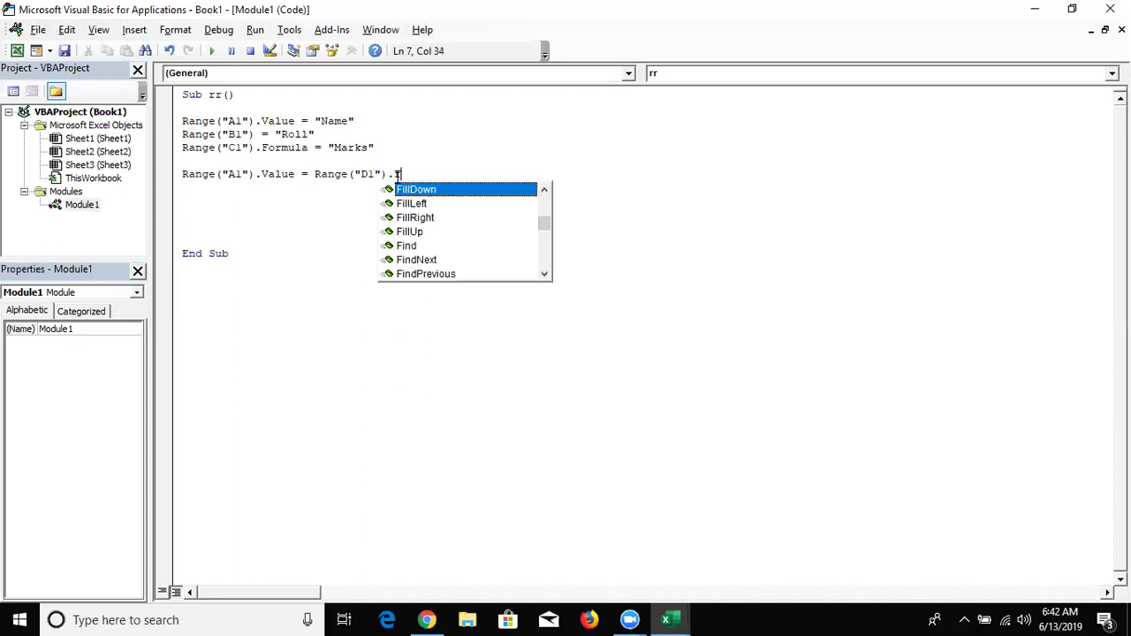
{"action": "key", "text": "Return"}
{"action": "key", "text": "BackSpace"}
{"action": "key", "text": "BackSpace"}
{"action": "key", "text": "BackSpace"}
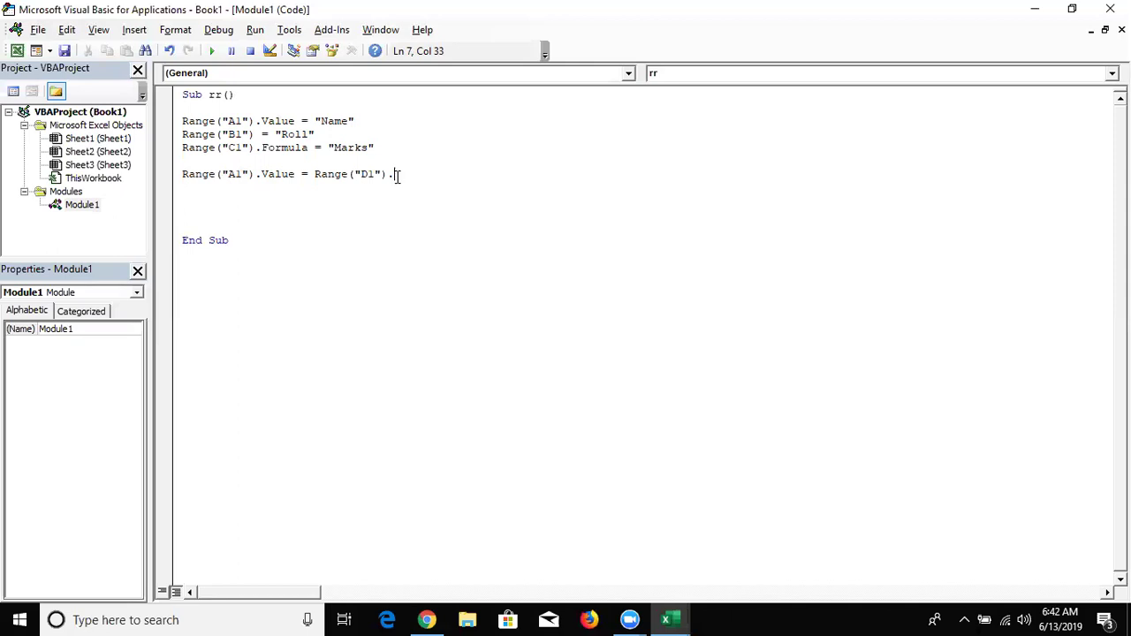
{"action": "key", "text": "ctrl+space"}
{"action": "type", "text": "for"}
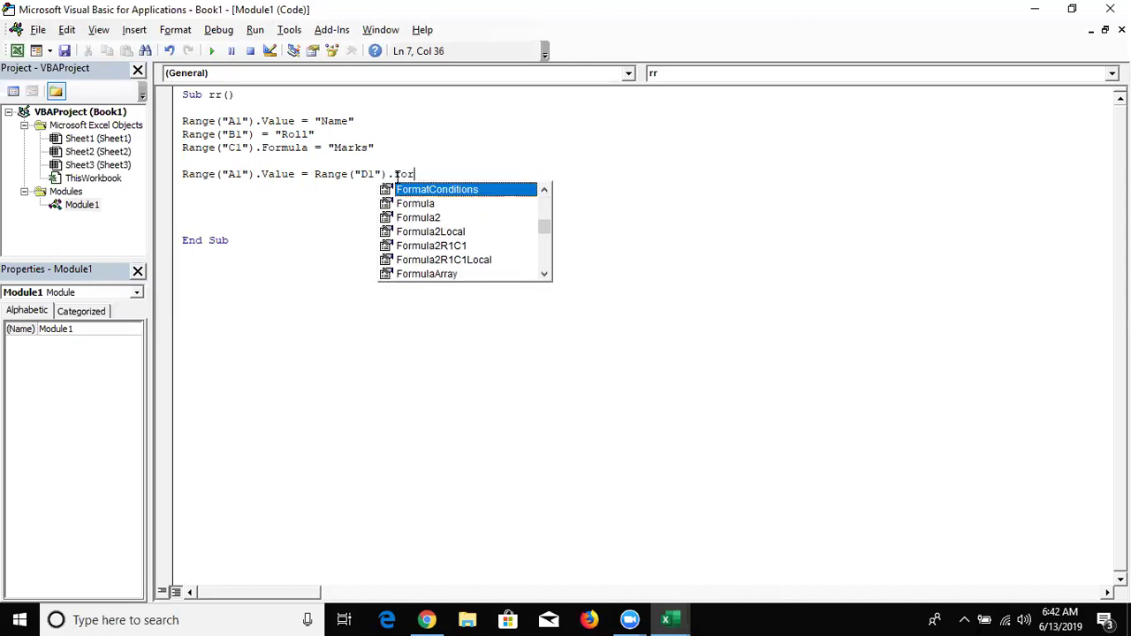
{"action": "key", "text": "Tab"}
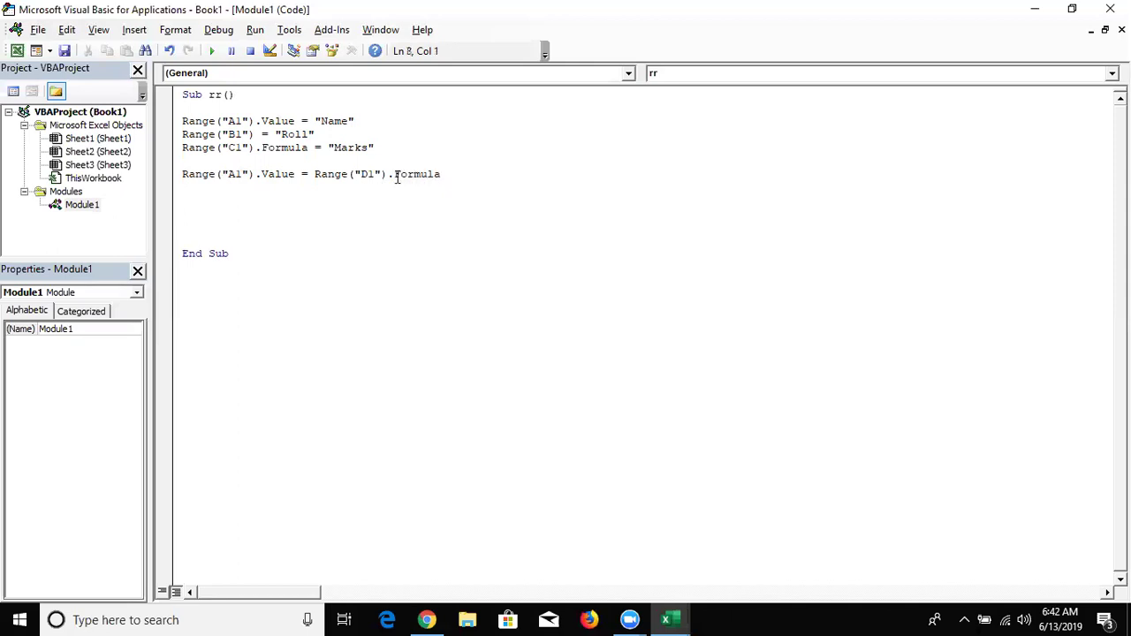
{"action": "key", "text": "alt+F11"}
{"action": "left_click", "coordinate": [238, 192]}
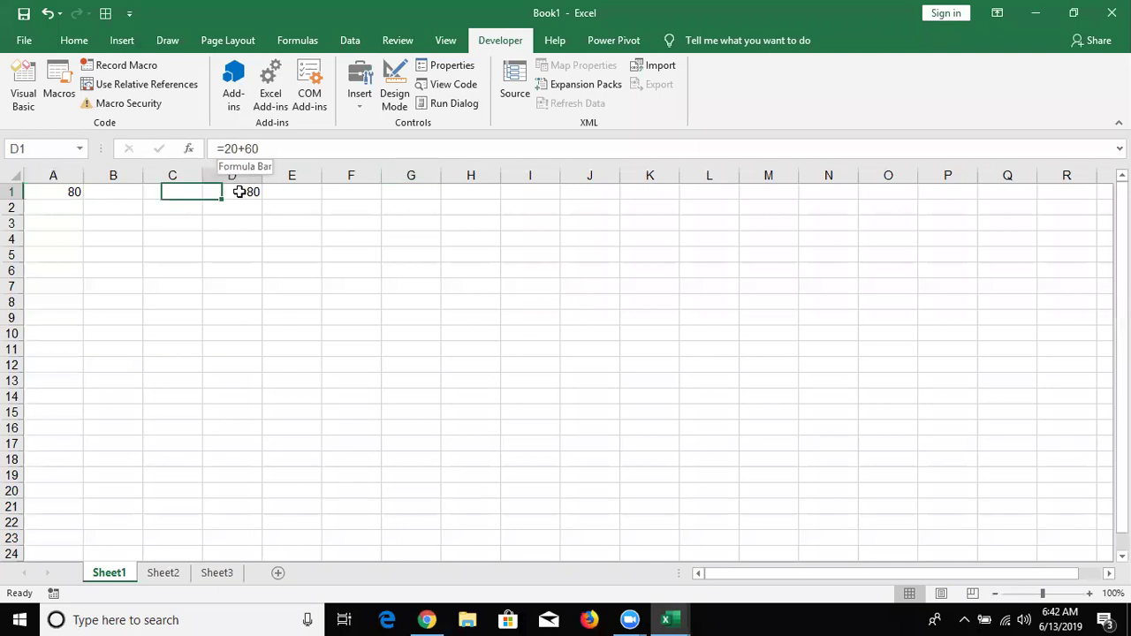
- Enter =20+D1 in A1, giving 100, and re-edit the entry
{"action": "left_click", "coordinate": [44, 187]}
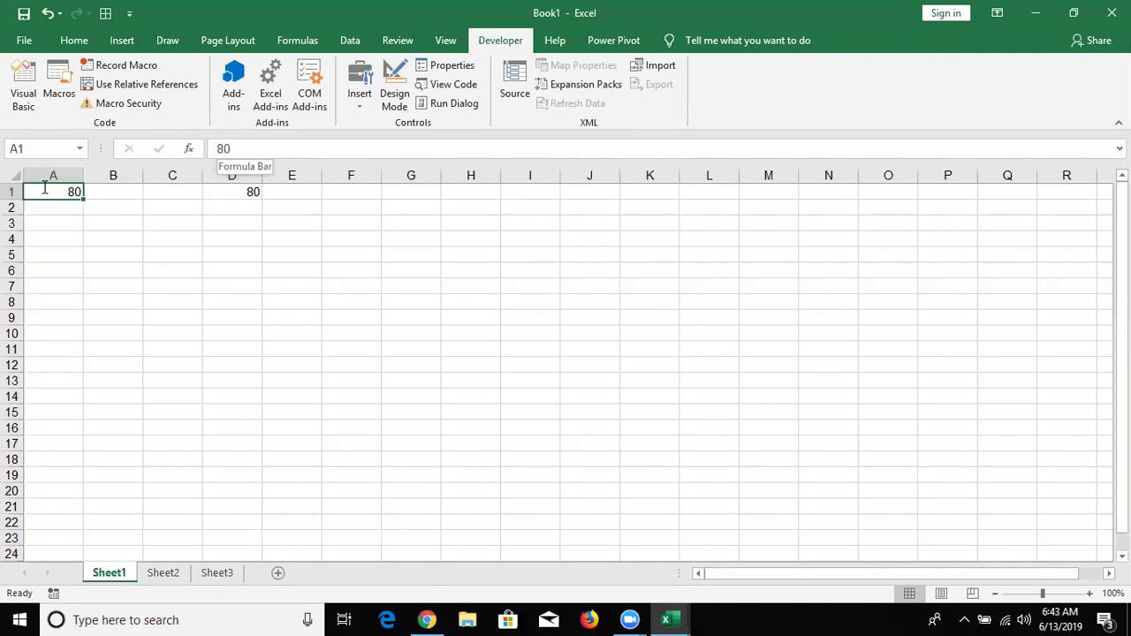
{"action": "type", "text": "=20+D1"}
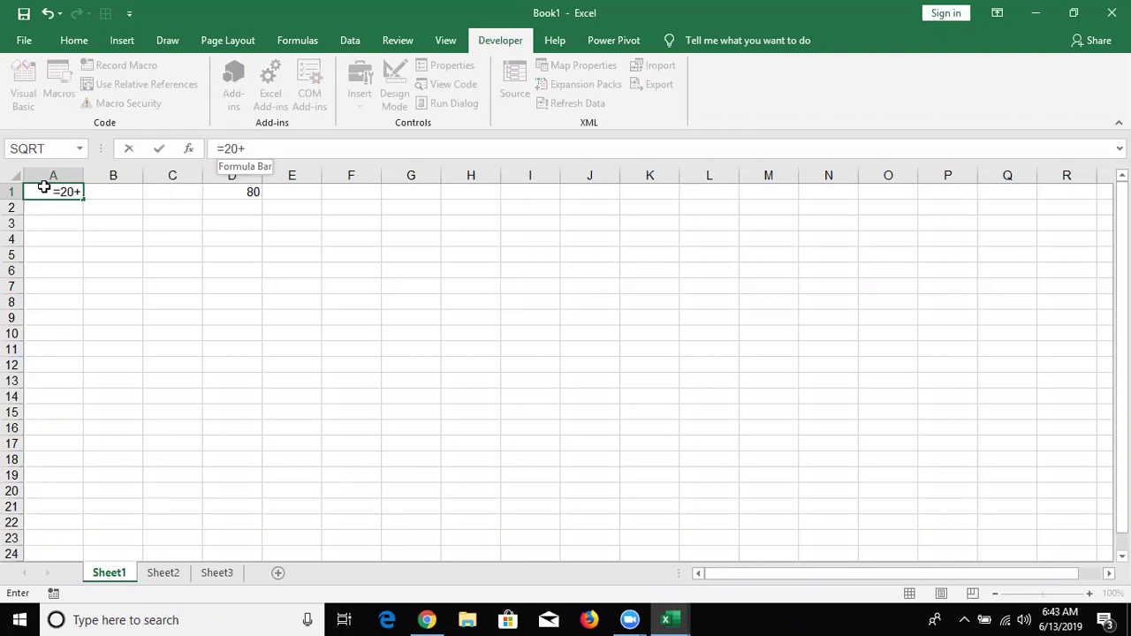
{"action": "key", "text": "Return"}
{"action": "left_click", "coordinate": [44, 188]}
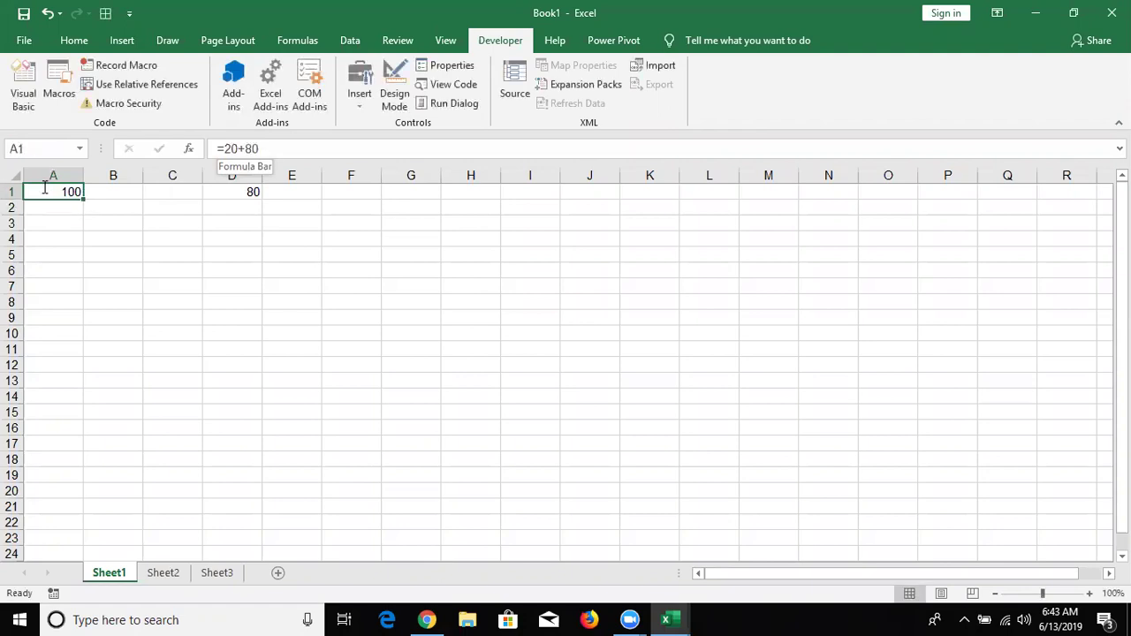
{"action": "type", "text": "+2060"}
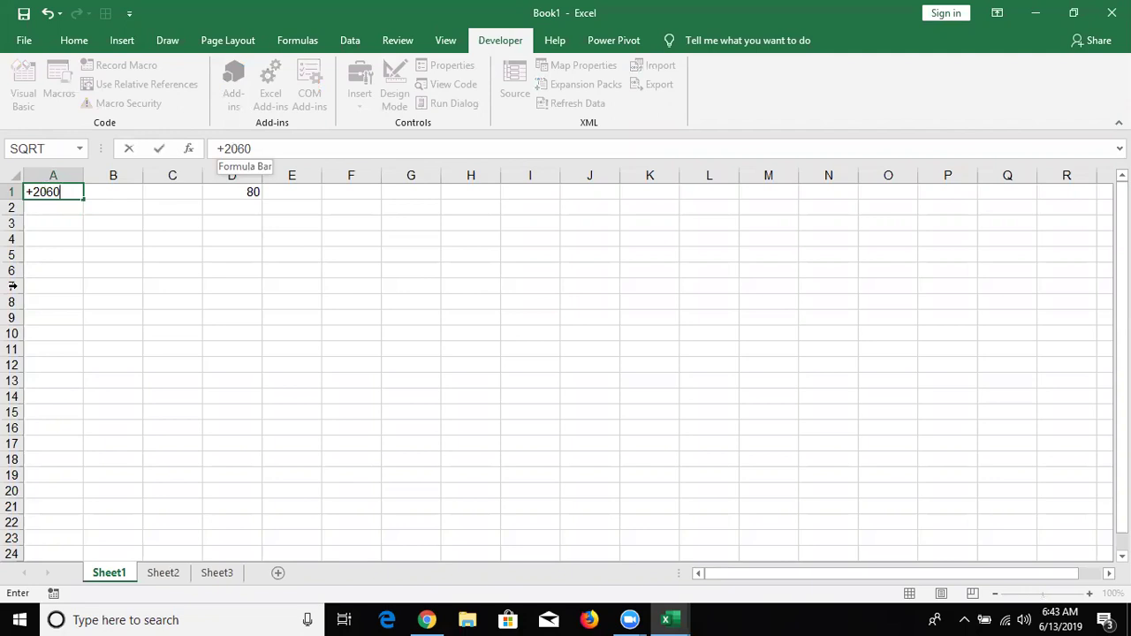
{"action": "key", "text": "ctrl+Return"}
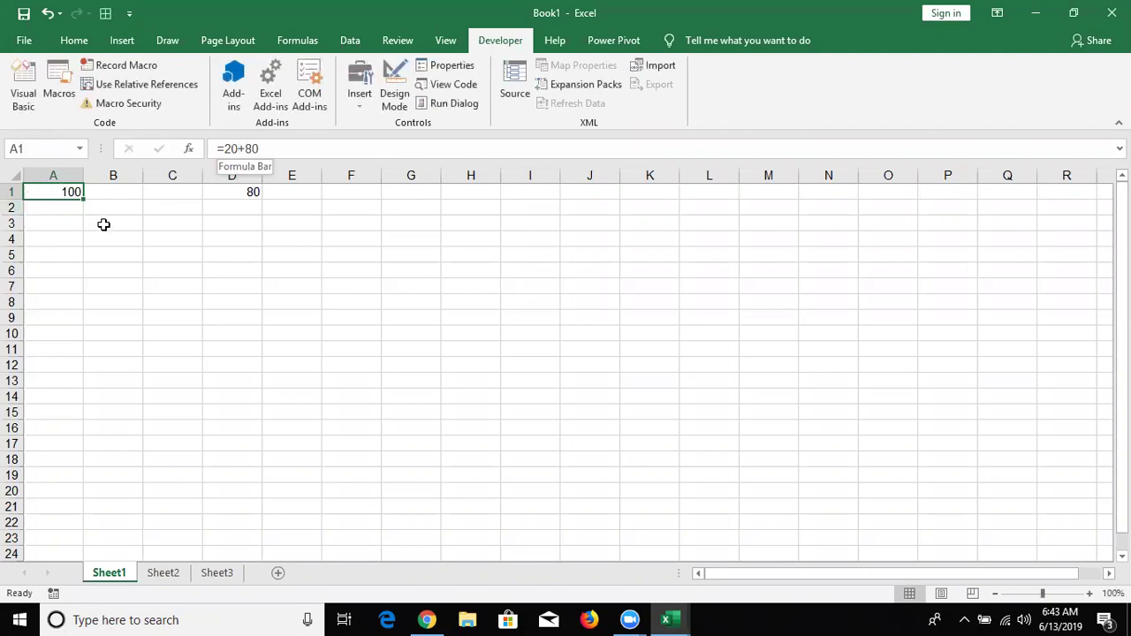
- Reset A1 to =80, select D1, and return to the macro editor
{"action": "type", "text": "="}
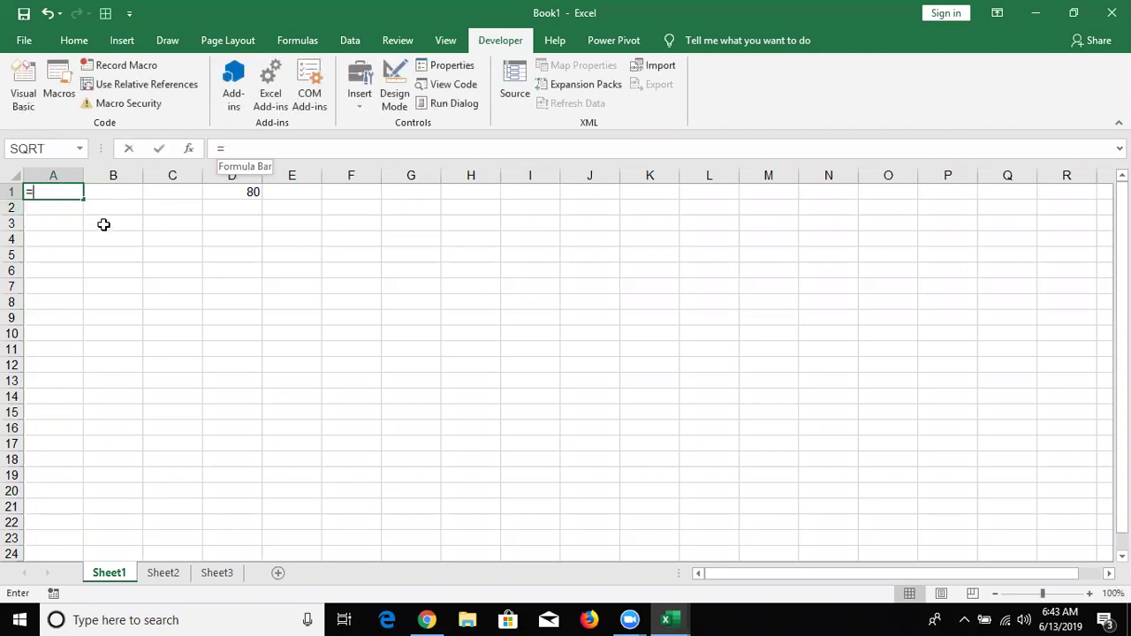
{"action": "type", "text": "80"}
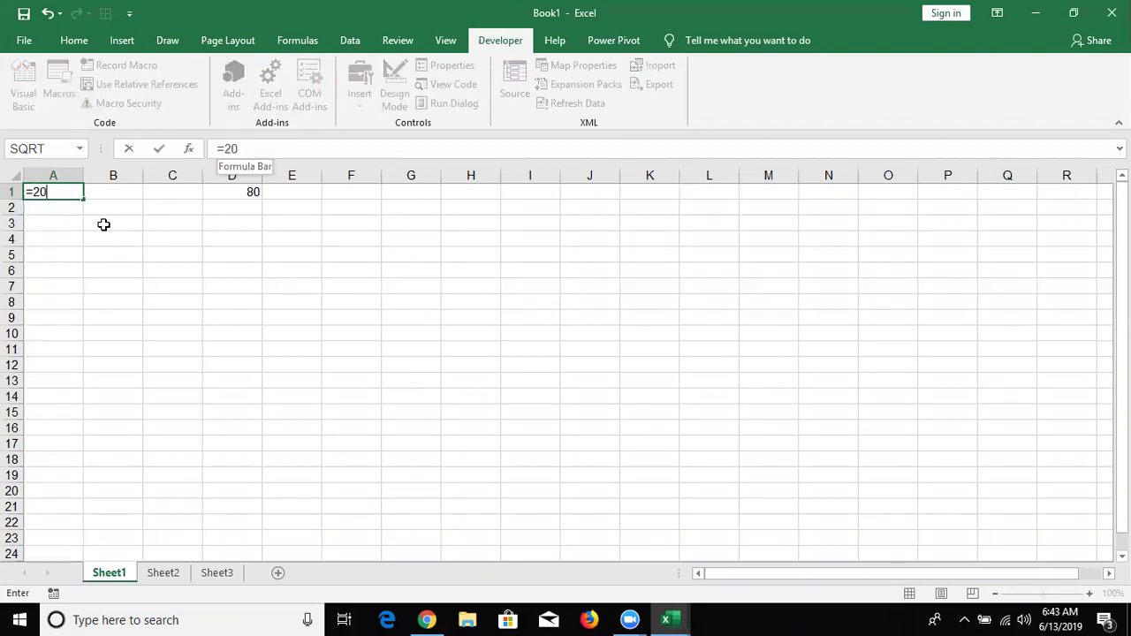
{"action": "key", "text": "Return"}
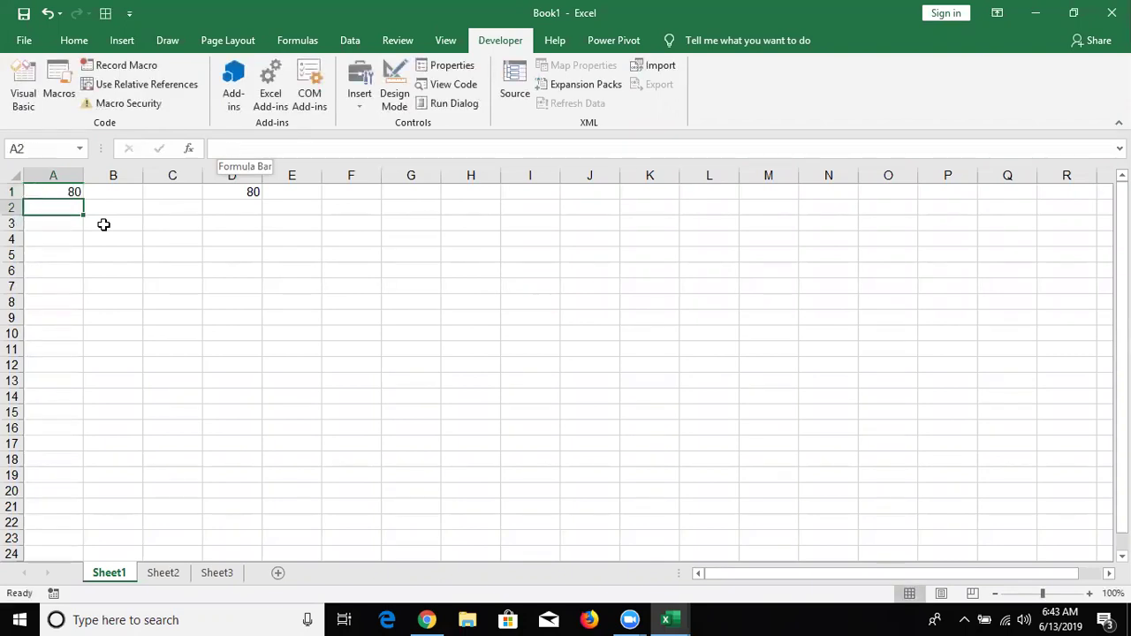
{"action": "left_click", "coordinate": [211, 194]}
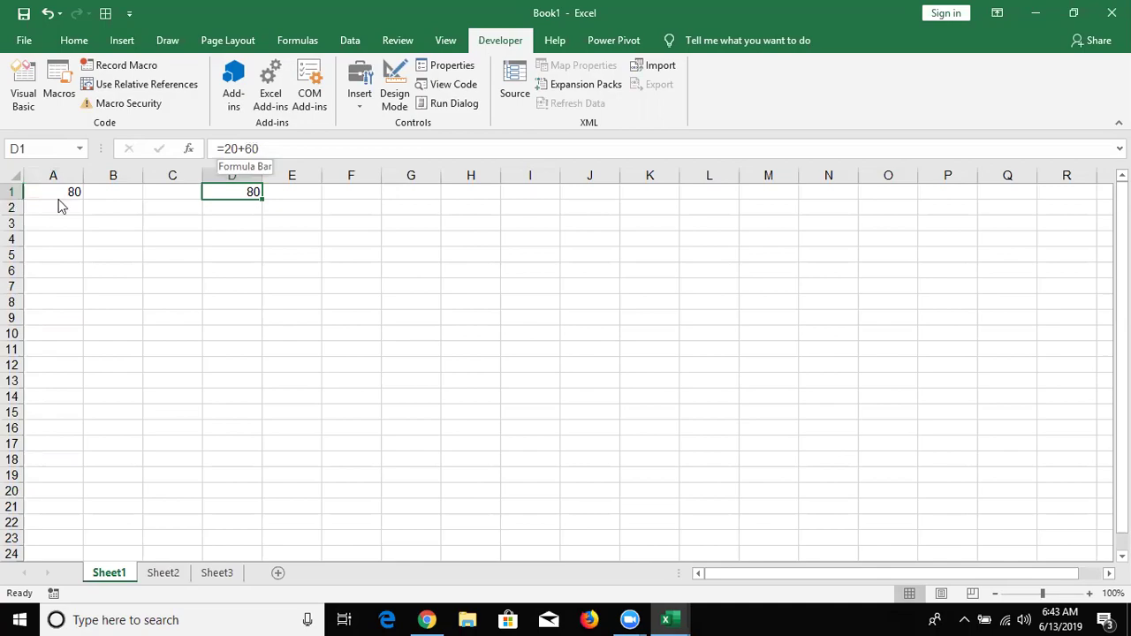
{"action": "key", "text": "alt+F11"}
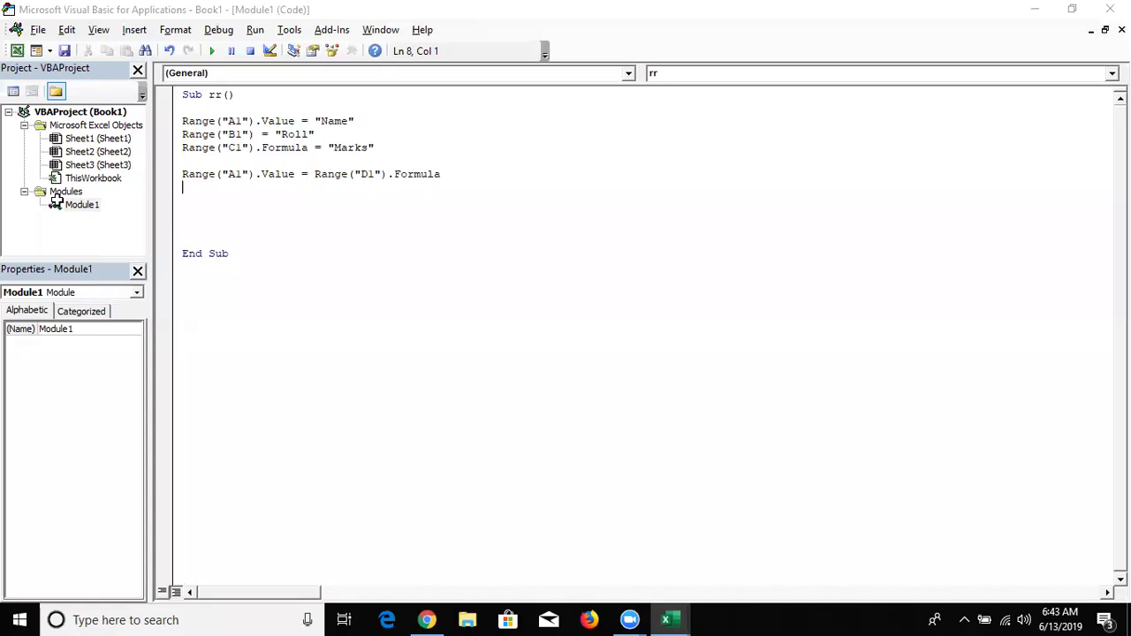
- Add a blank line before End Sub in rr, then review Sheet1 in Excel
{"action": "double_click", "coordinate": [278, 121]}
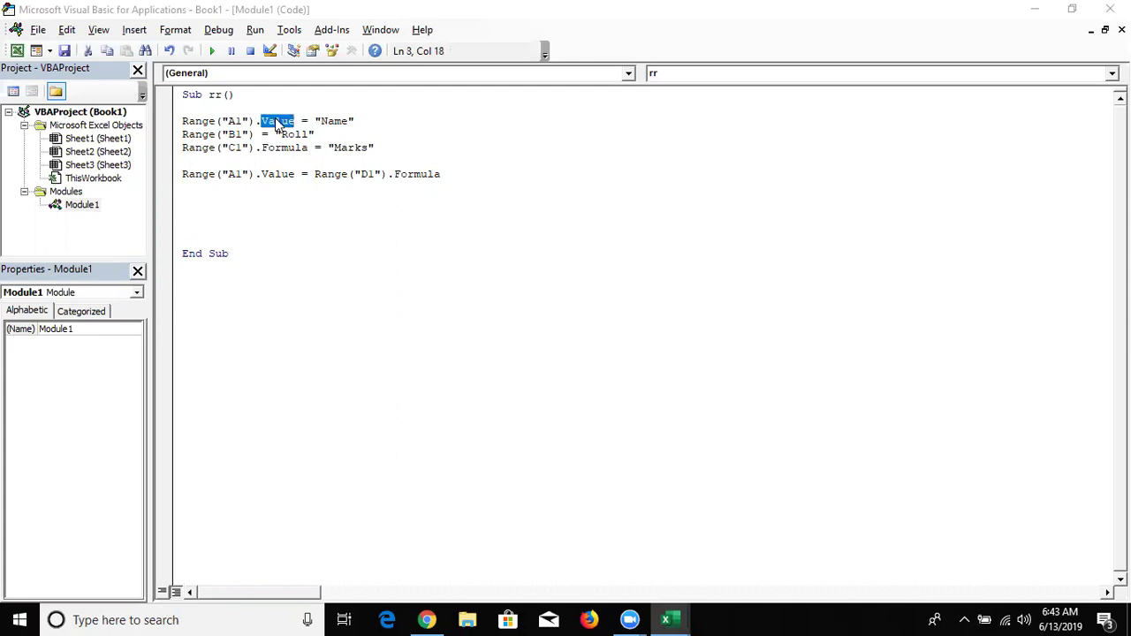
{"action": "left_click", "coordinate": [441, 175]}
{"action": "left_click", "coordinate": [254, 198]}
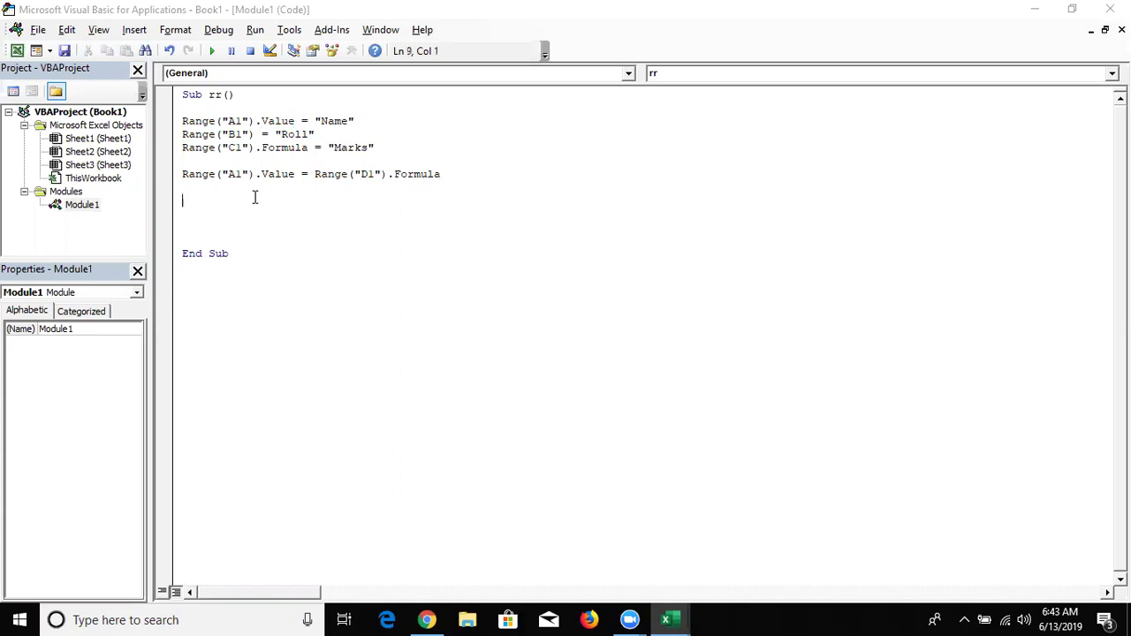
{"action": "key", "text": "Return"}
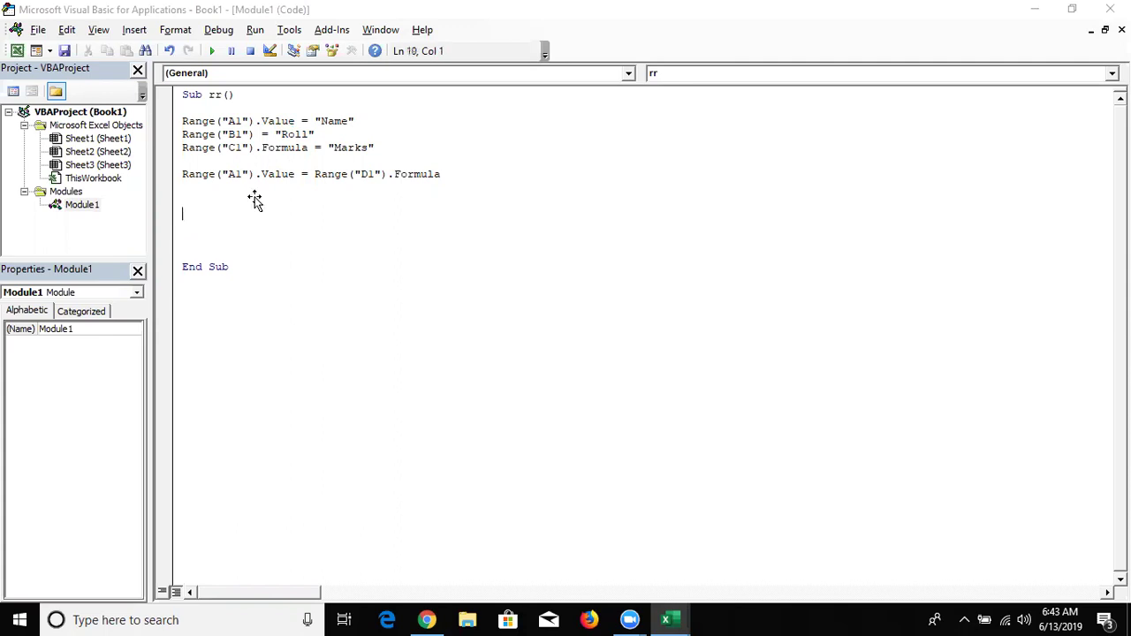
{"action": "key", "text": "alt+F11"}
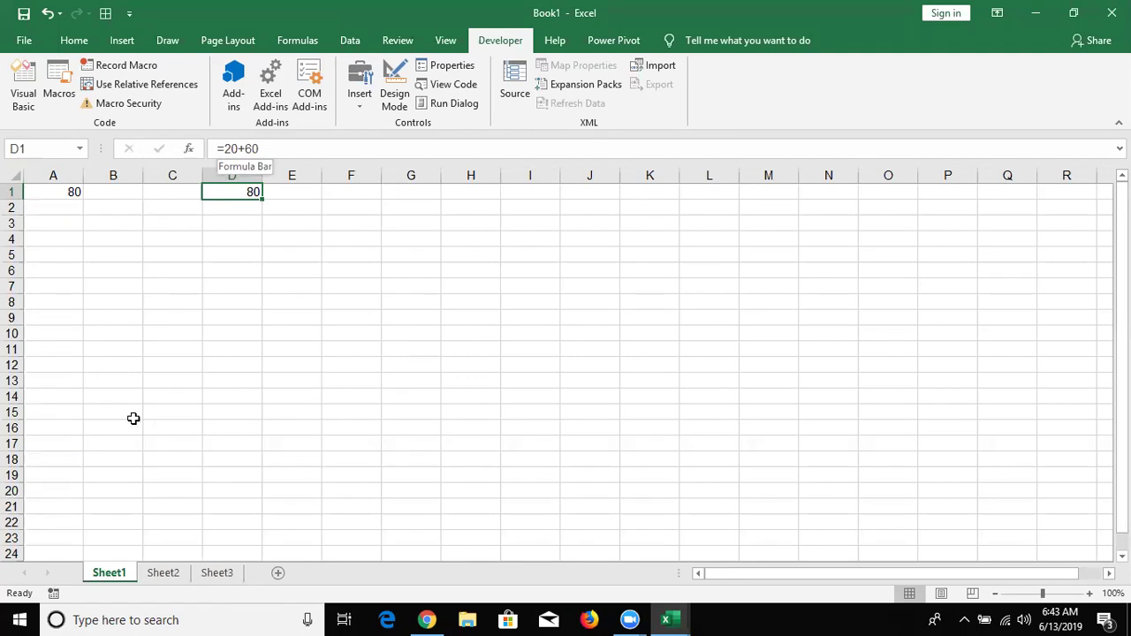
{"action": "left_click", "coordinate": [180, 329]}
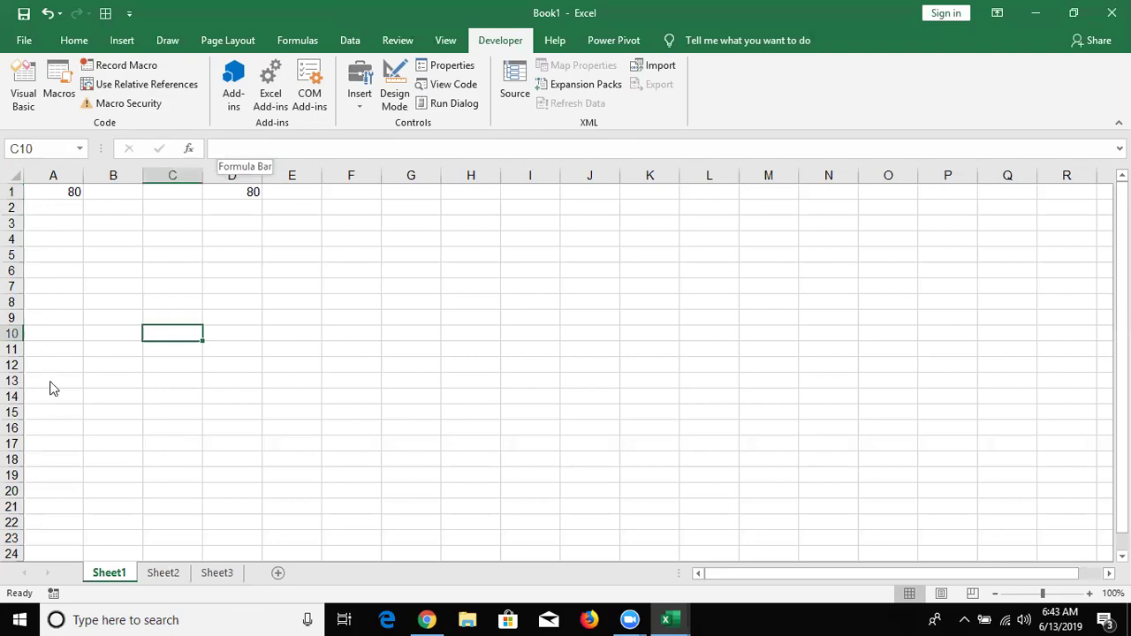
{"action": "key", "text": "alt+F11"}
- Add Sheets("Sheet3").Select and Range("A1").Value = 652 to the macro, then return to Excel
{"action": "type", "text": "sheet"}
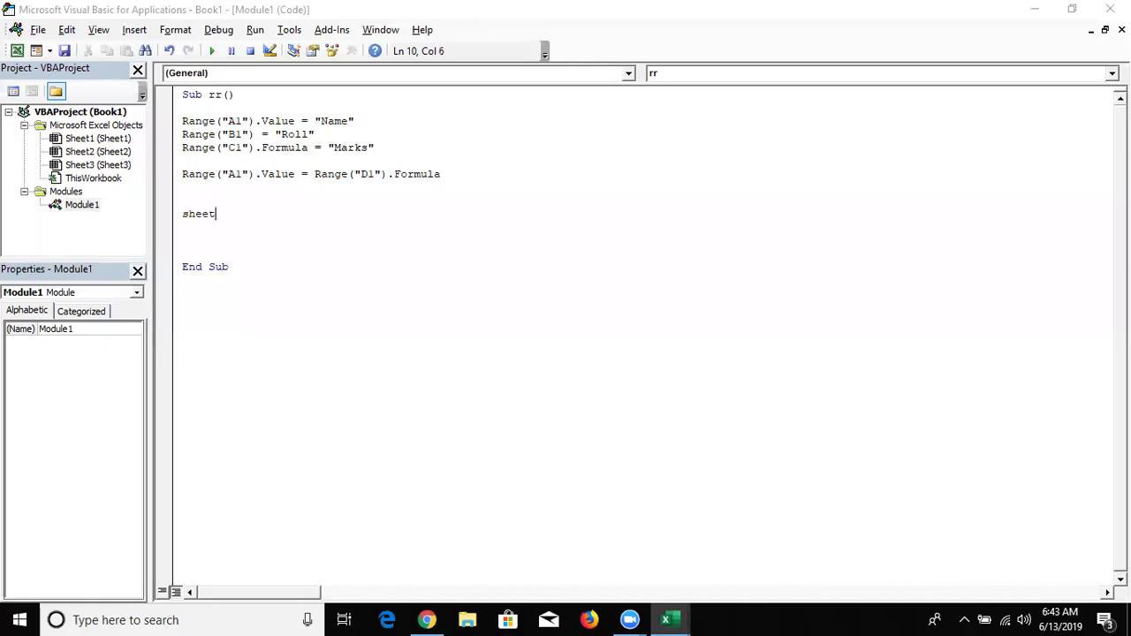
{"action": "type", "text": "s(\"Sheet"}
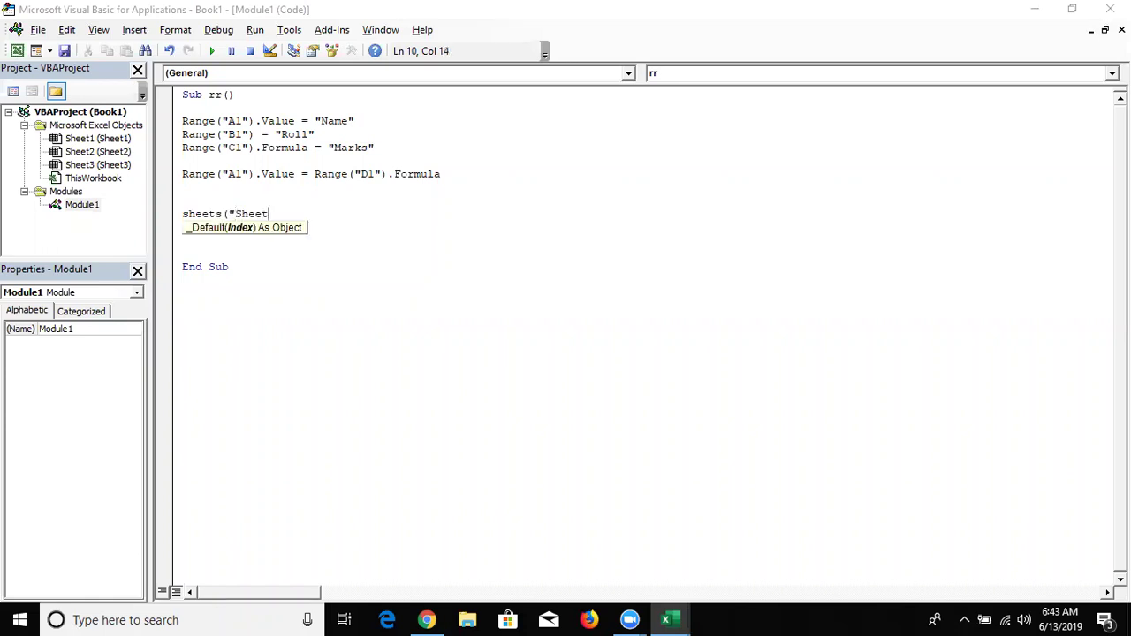
{"action": "type", "text": "3\")."}
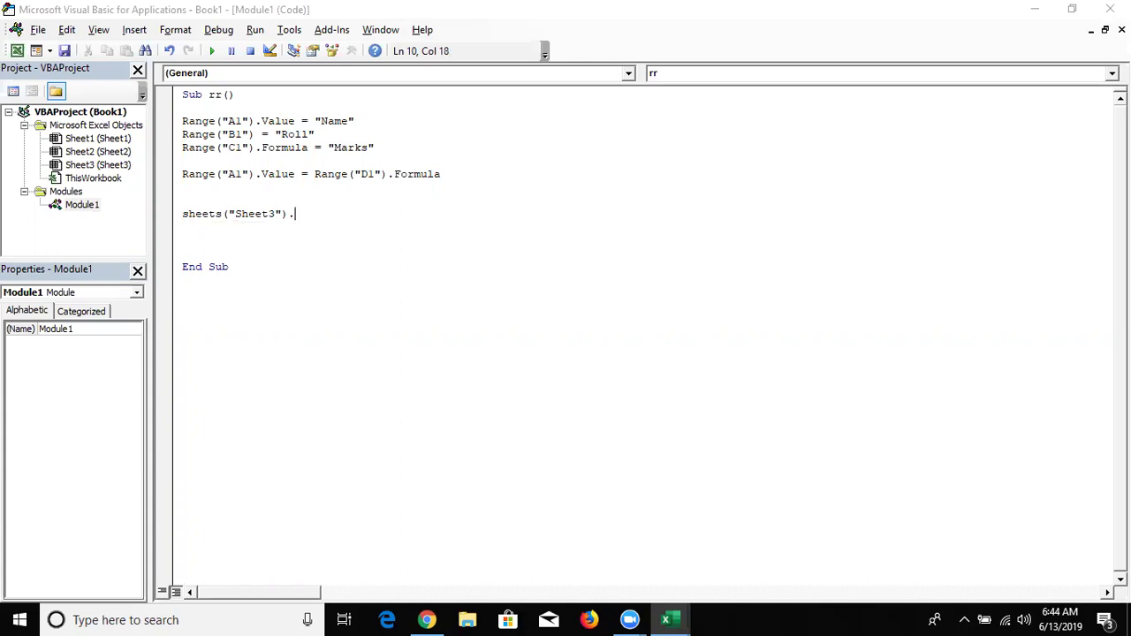
{"action": "type", "text": "select"}
{"action": "key", "text": "Return"}
{"action": "type", "text": "range(\"A1\""}
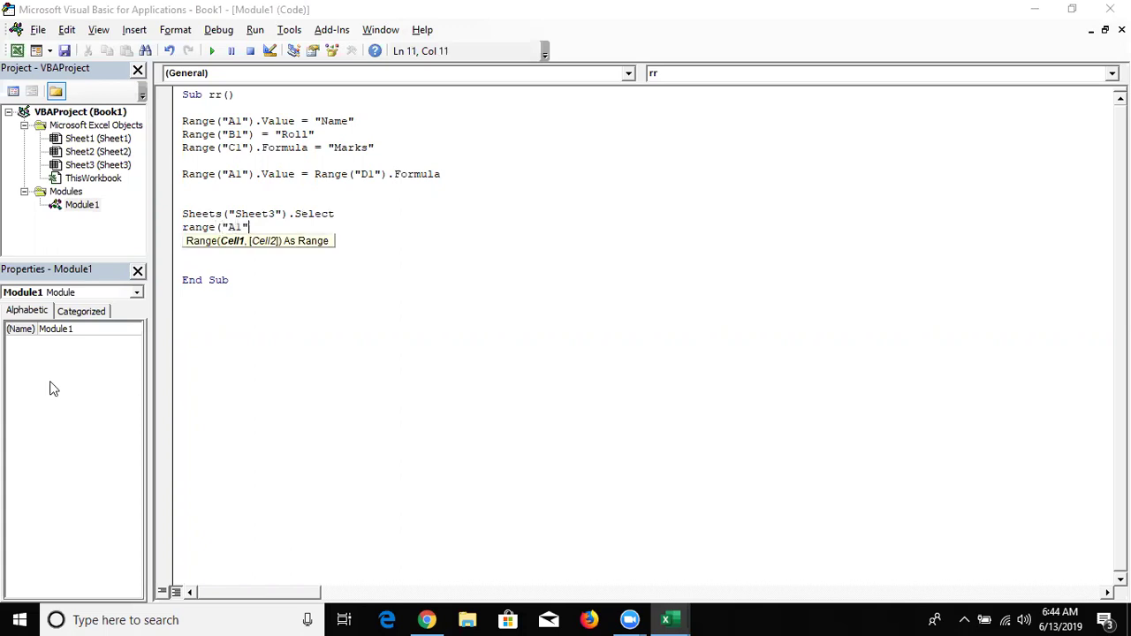
{"action": "type", "text": ").valu"}
{"action": "key", "text": "Tab"}
{"action": "type", "text": "= 652"}
{"action": "key", "text": "Return"}
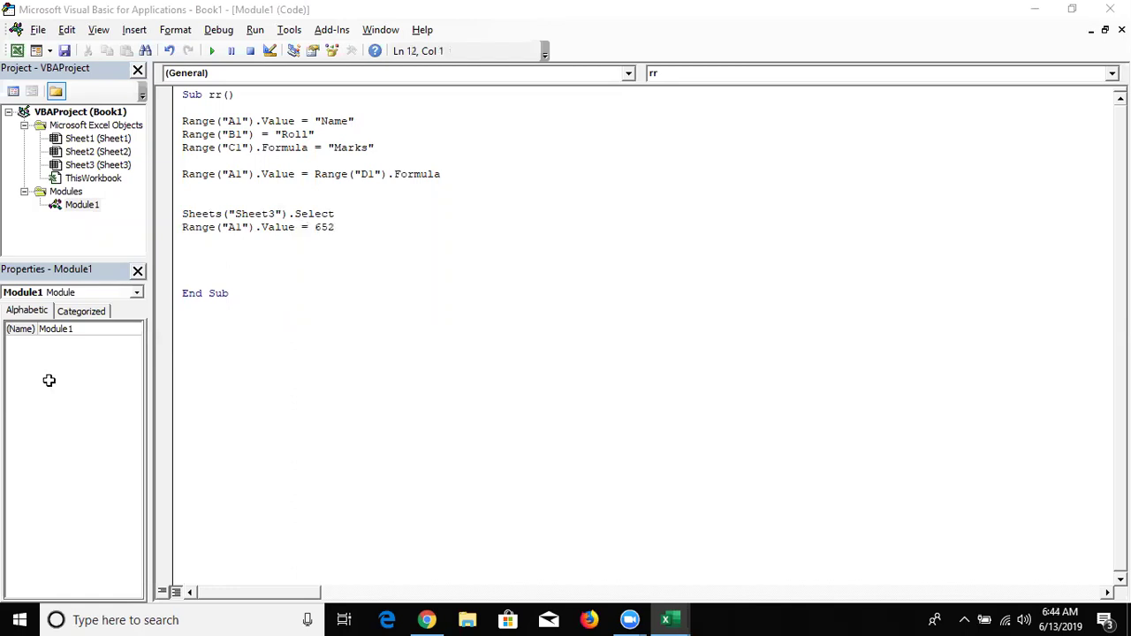
{"action": "key", "text": "alt+F11"}
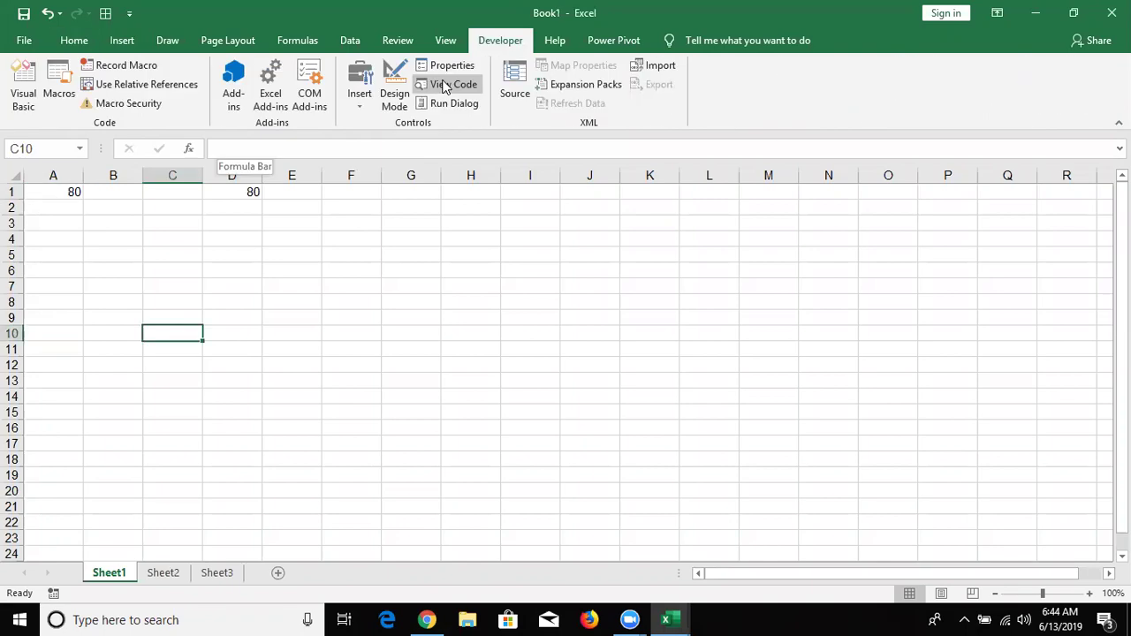
- Above the Sheet3 line, start a new line with Workbooks("Book1.xlsm")
{"action": "key", "text": "alt+Tab"}
{"action": "key", "text": "Tab"}
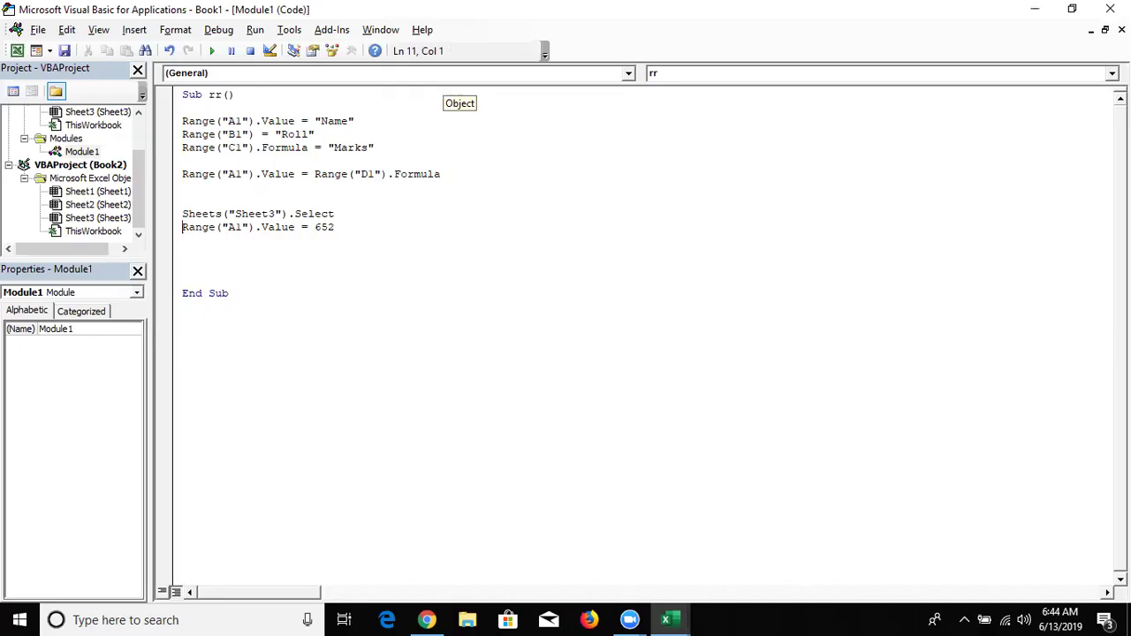
{"action": "key", "text": "Return"}
{"action": "key", "text": "Up"}
{"action": "type", "text": "b"}
{"action": "key", "text": "BackSpace"}
{"action": "type", "text": "work"}
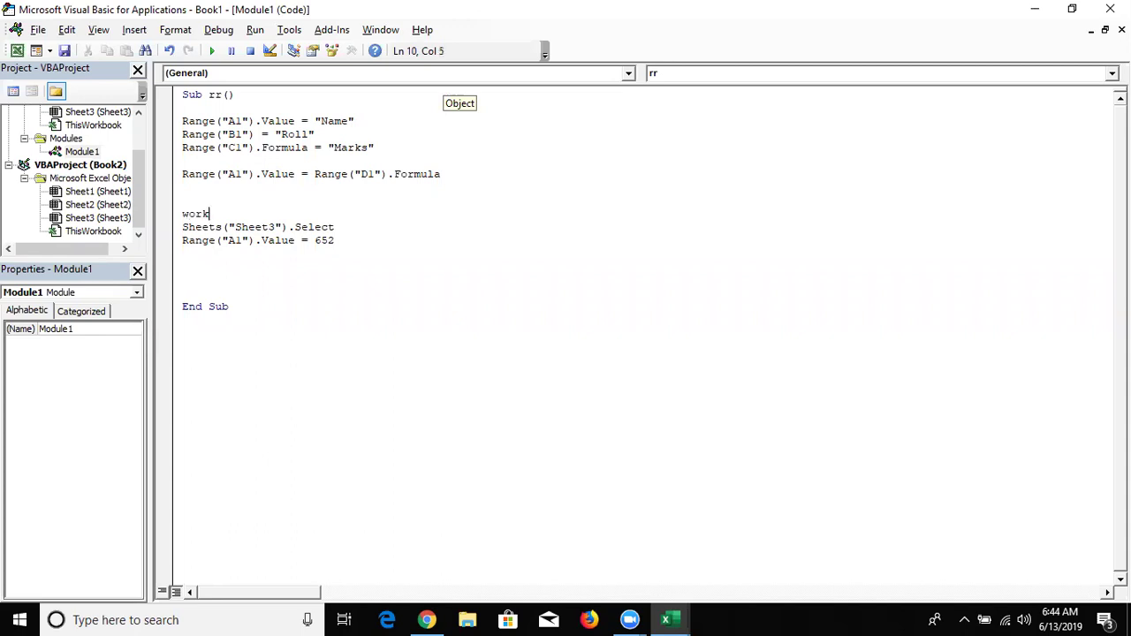
{"action": "type", "text": "books"}
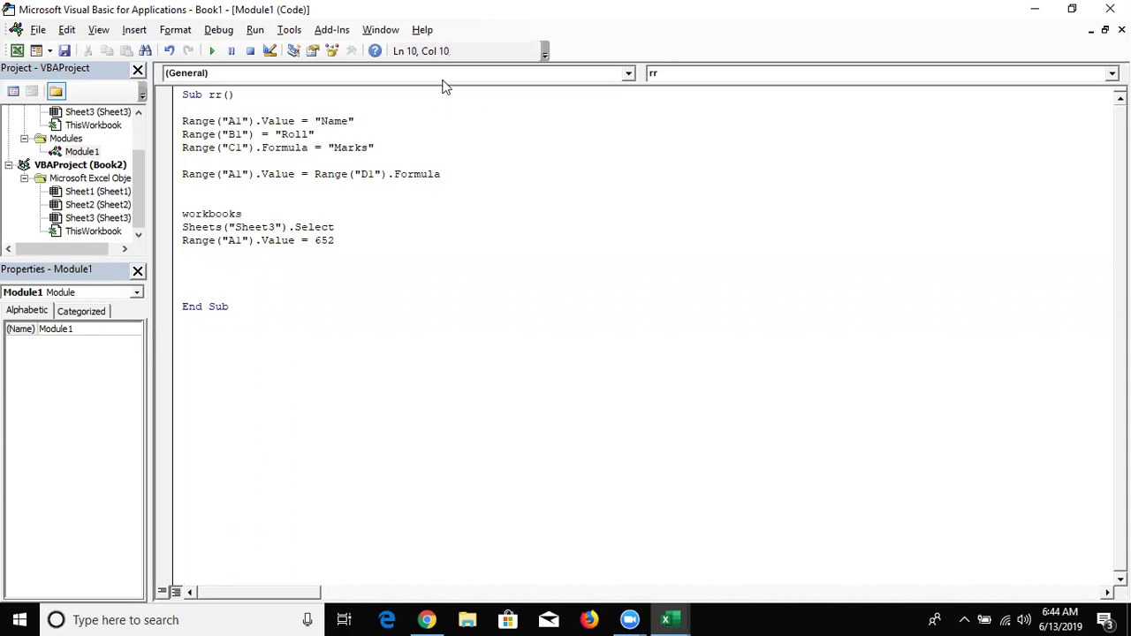
{"action": "type", "text": "(\"Book"}
{"action": "type", "text": "1"}
{"action": "type", "text": ".xslx"}
{"action": "key", "text": "BackSpace"}
{"action": "key", "text": "BackSpace"}
{"action": "type", "text": "sm\"_"}
- Finish it as Workbooks("Book1.xlsm").Activate and add a blank line before End Sub
{"action": "key", "text": "Delete"}
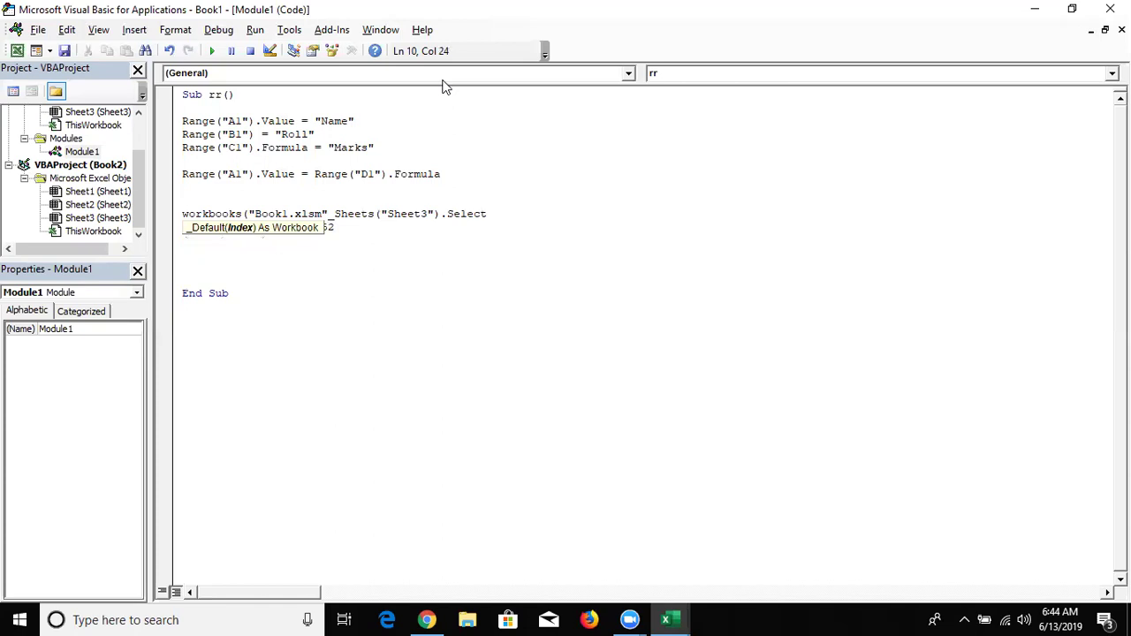
{"action": "key", "text": "Return"}
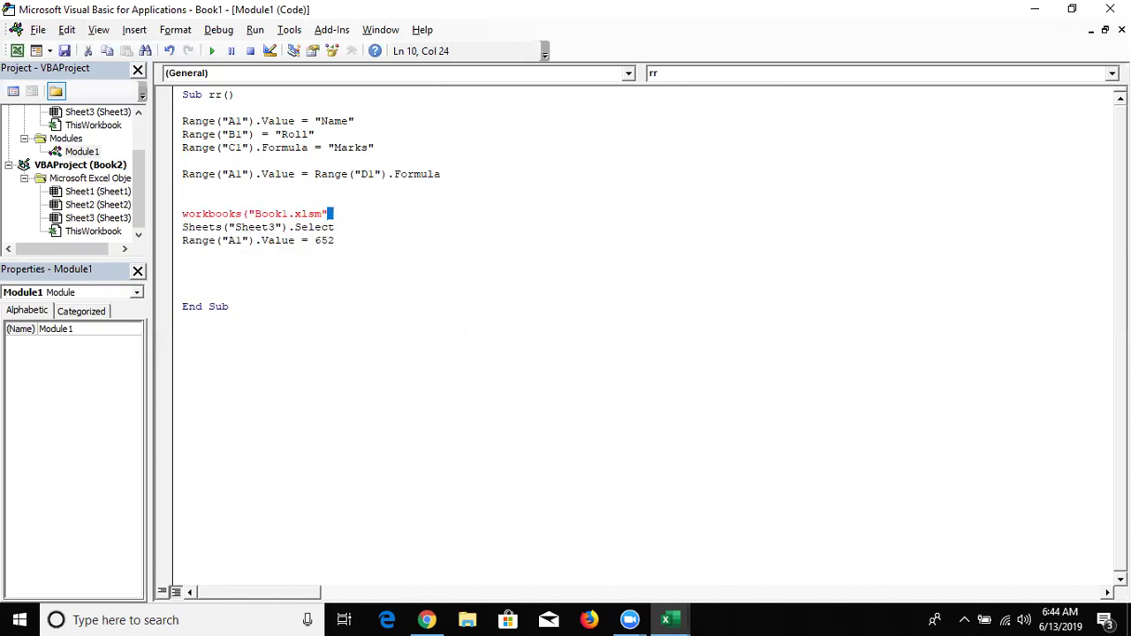
{"action": "type", "text": ".a"}
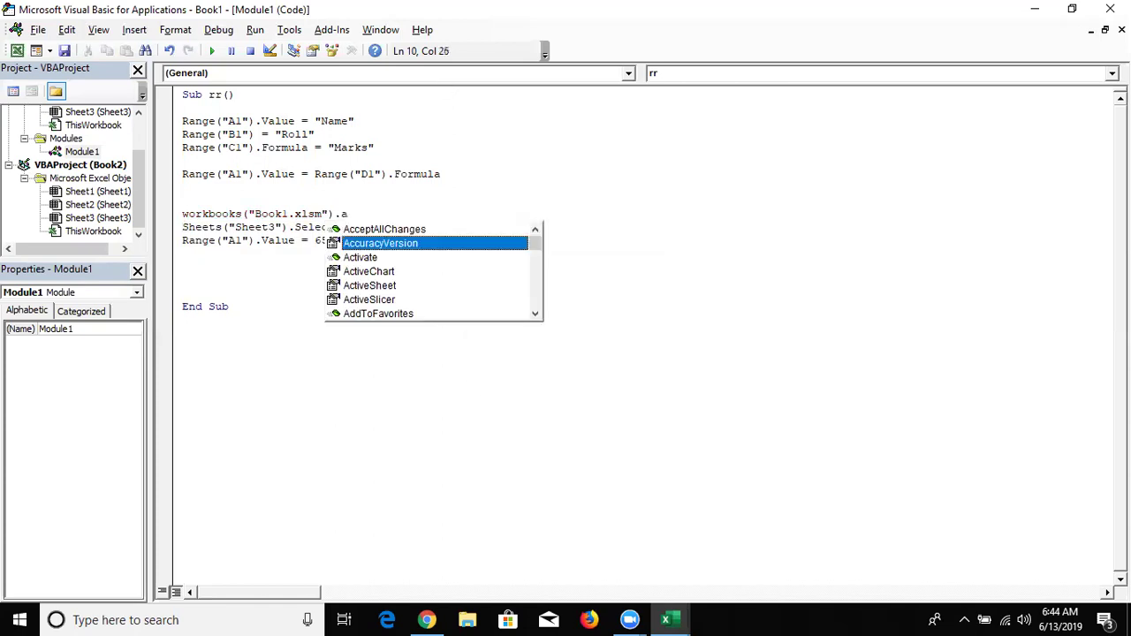
{"action": "type", "text": "ct"}
{"action": "key", "text": "Tab"}
{"action": "key", "text": "Down"}
{"action": "key", "text": "Down"}
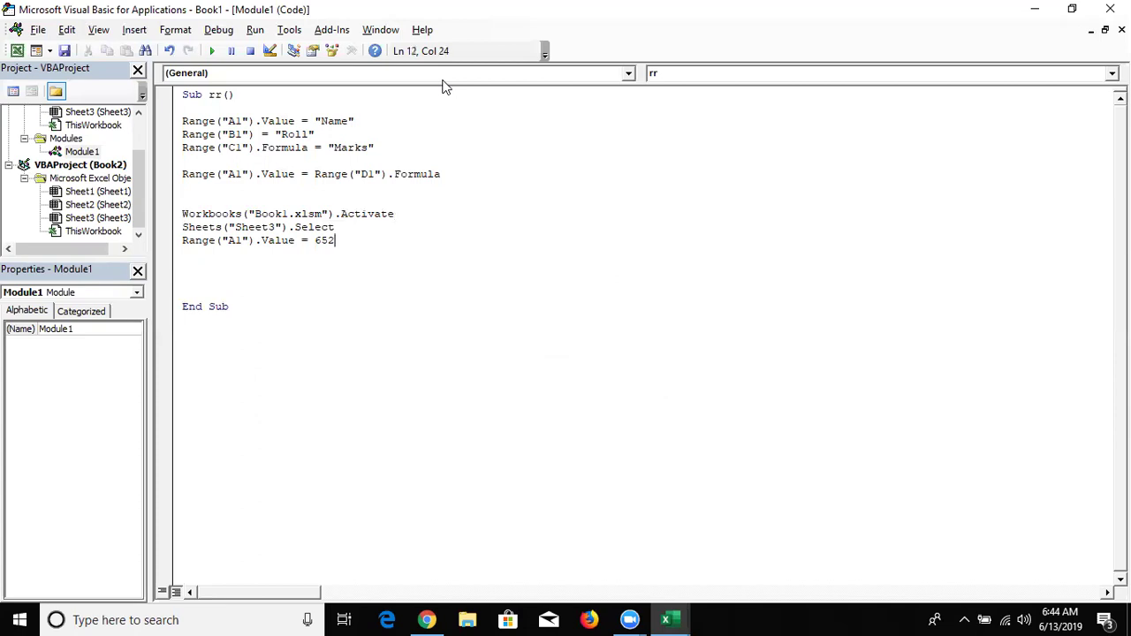
{"action": "key", "text": "Down"}
{"action": "key", "text": "Down"}
{"action": "key", "text": "Down"}
{"action": "key", "text": "Return"}
- Below the 652 line, add Workbooks("Book2.xlsm").Sheets("Sheet1").Range("A1").Value = 65
{"action": "left_click", "coordinate": [182, 240]}
{"action": "left_click", "coordinate": [182, 267]}
{"action": "type", "text": "workbooks"}
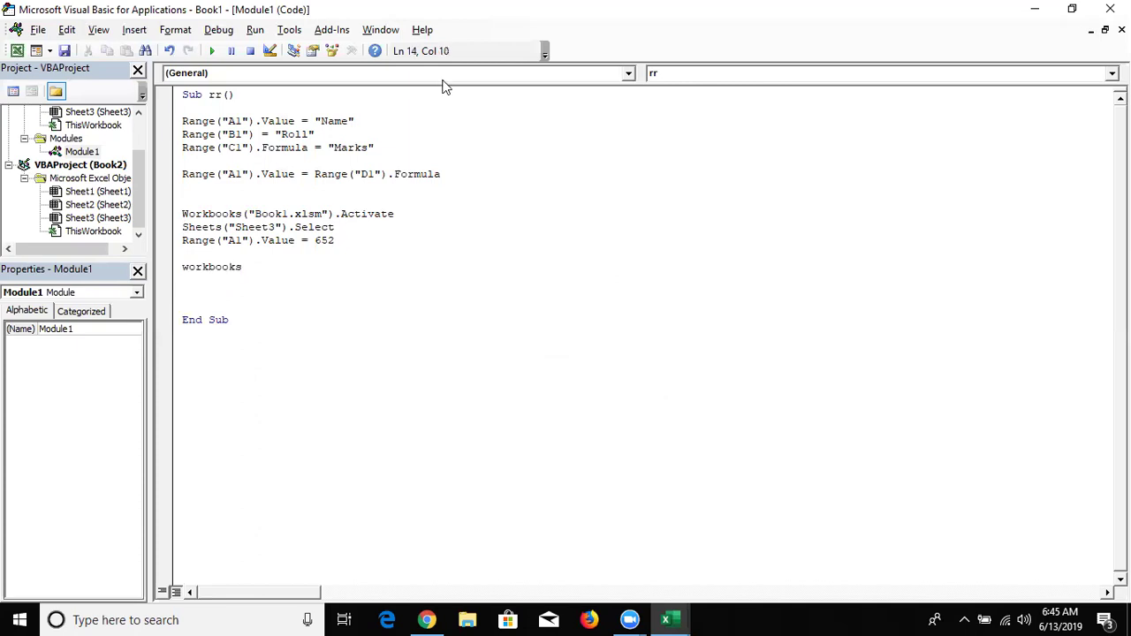
{"action": "type", "text": "(\"B"}
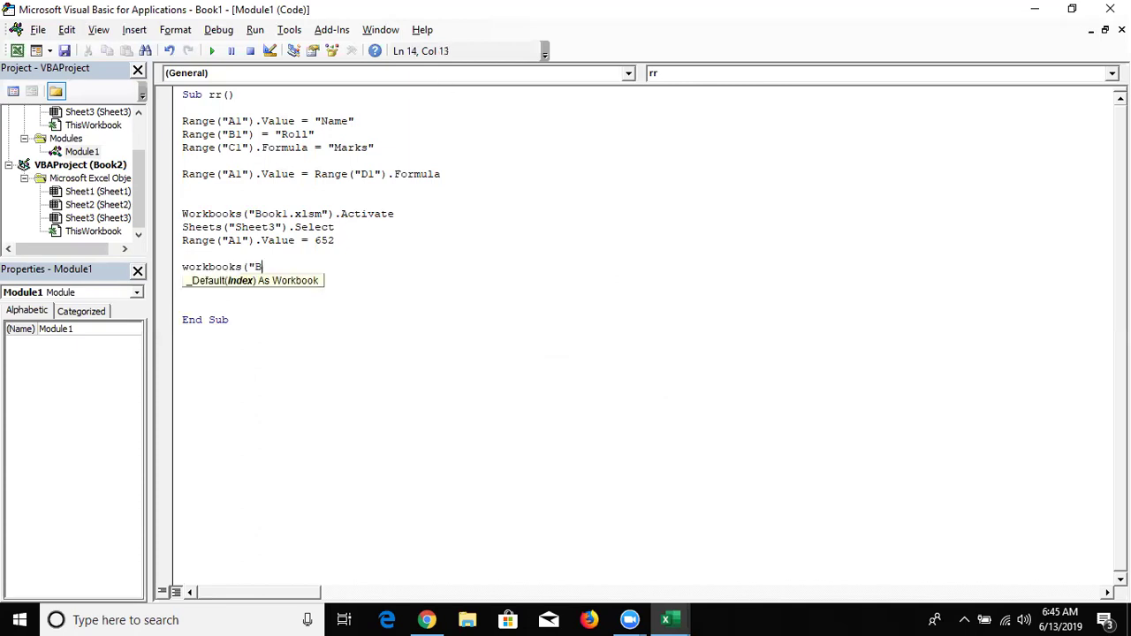
{"action": "type", "text": "ook2.xlsm\")"}
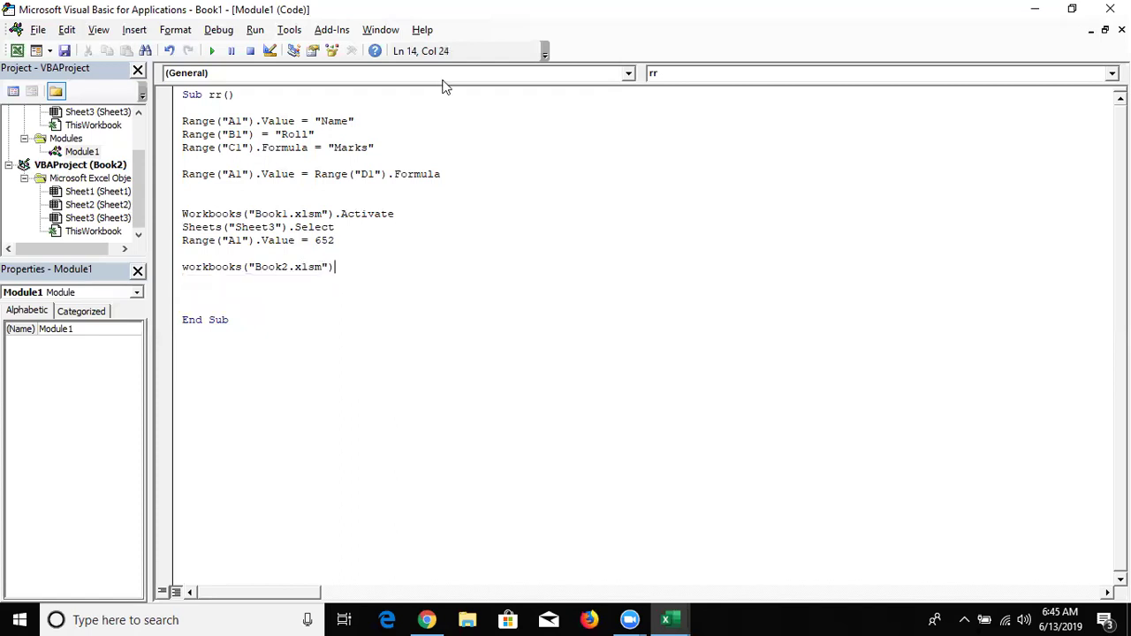
{"action": "type", "text": "."}
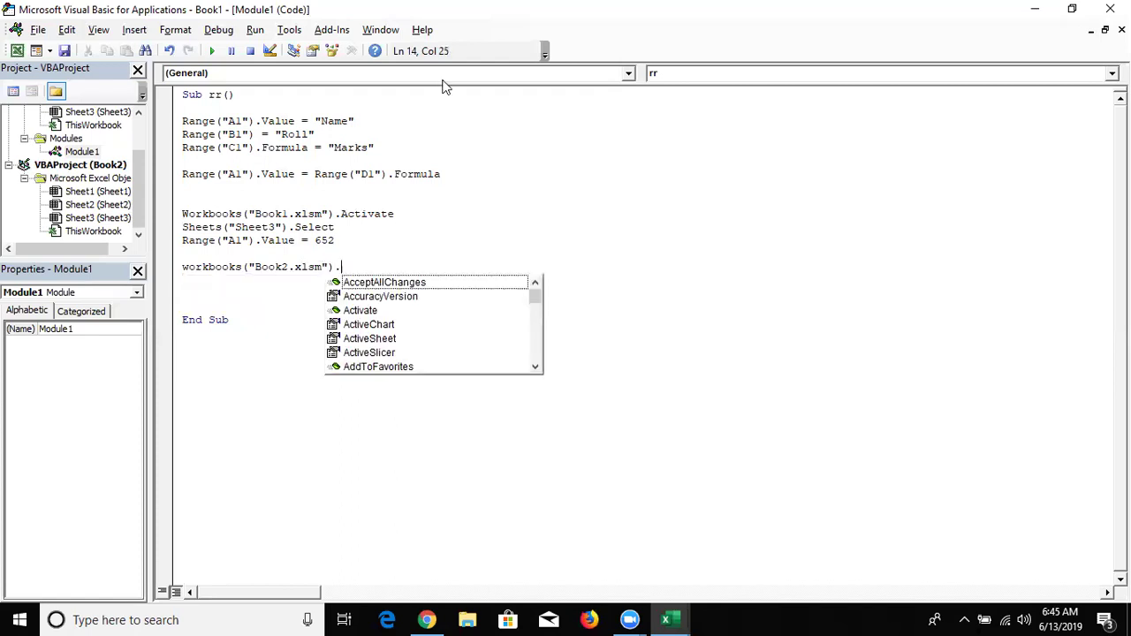
{"action": "type", "text": "shee"}
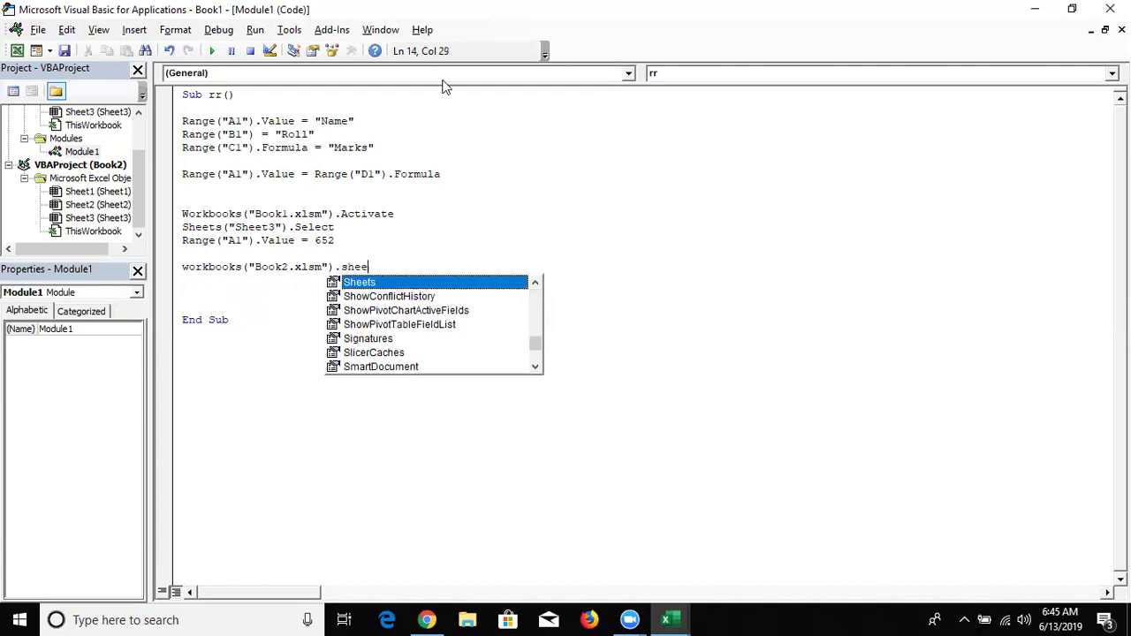
{"action": "key", "text": "Tab"}
{"action": "type", "text": "("}
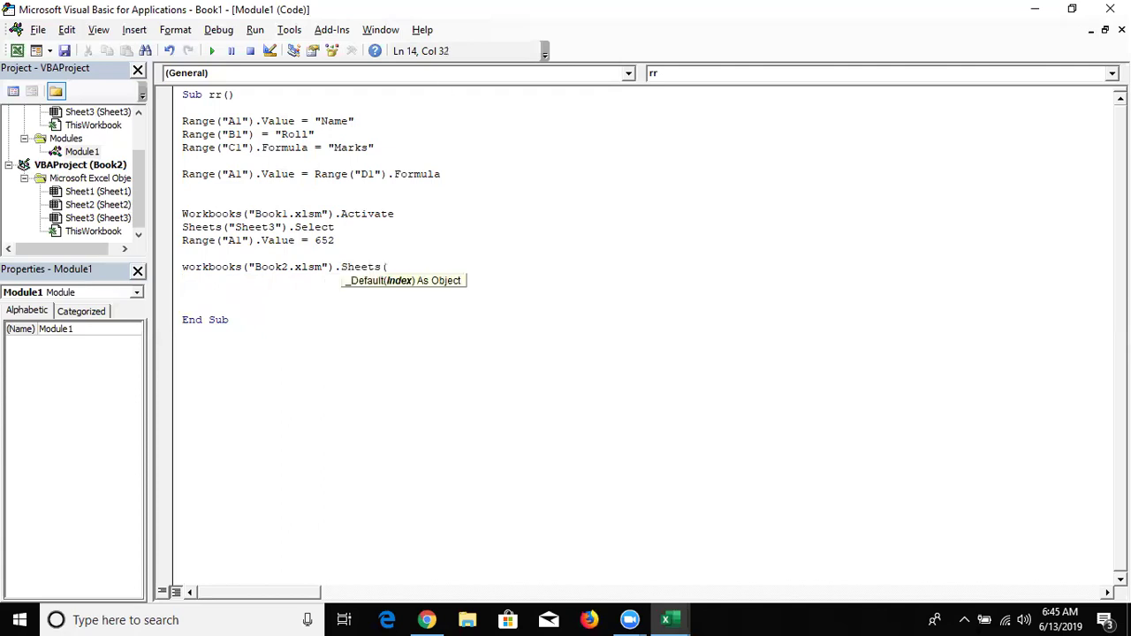
{"action": "type", "text": "\"Sheet1\").range(\"A1\").value="}
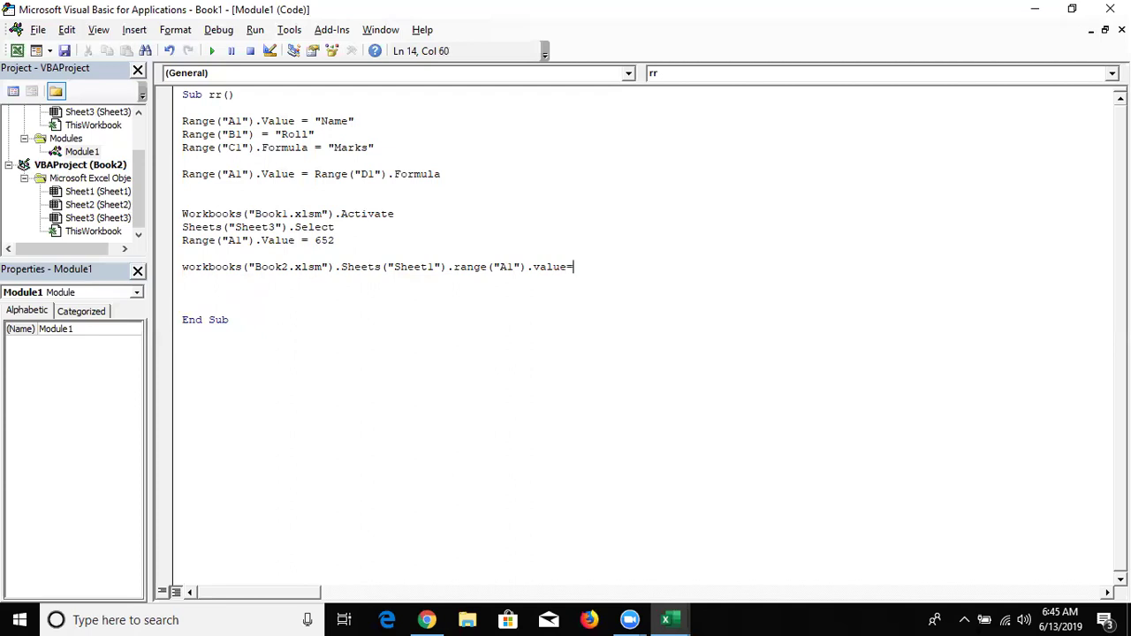
{"action": "type", "text": "65"}
{"action": "key", "text": "Return"}
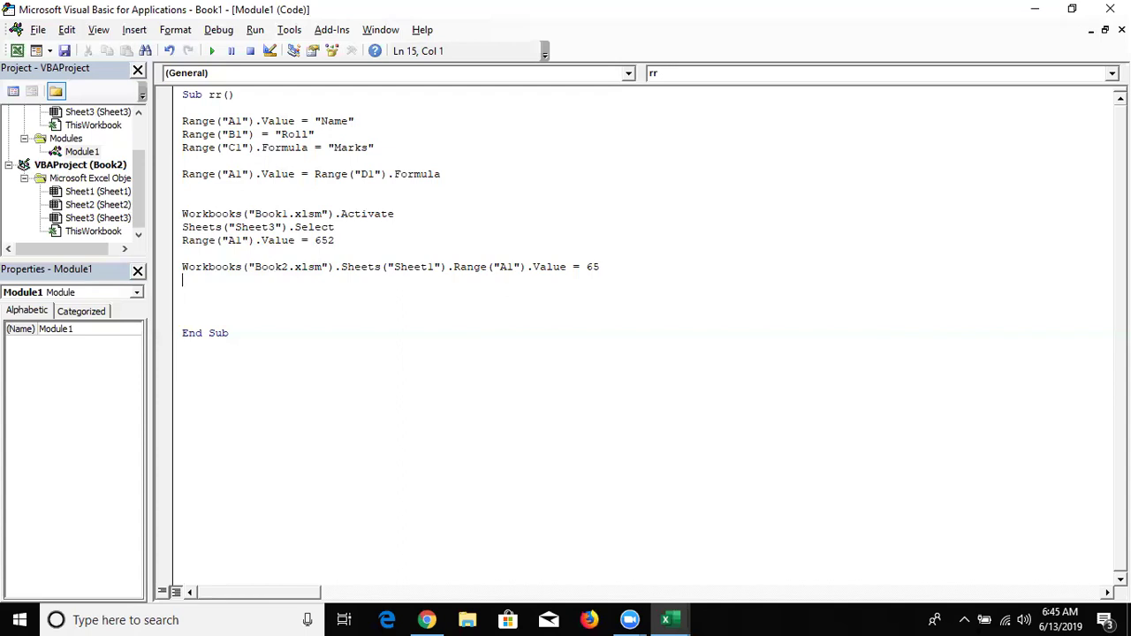
- Duplicate the Book2 assignment line and paste the Book2 reference in place of 65
{"action": "key", "text": "shift+Up"}
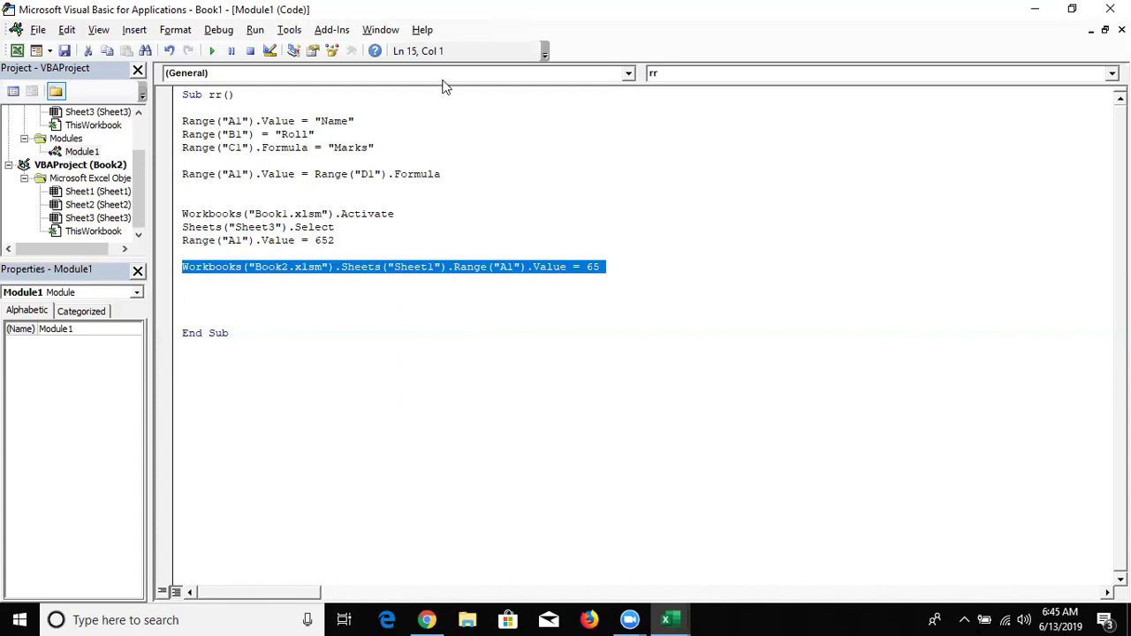
{"action": "key", "text": "ctrl+c"}
{"action": "key", "text": "Down"}
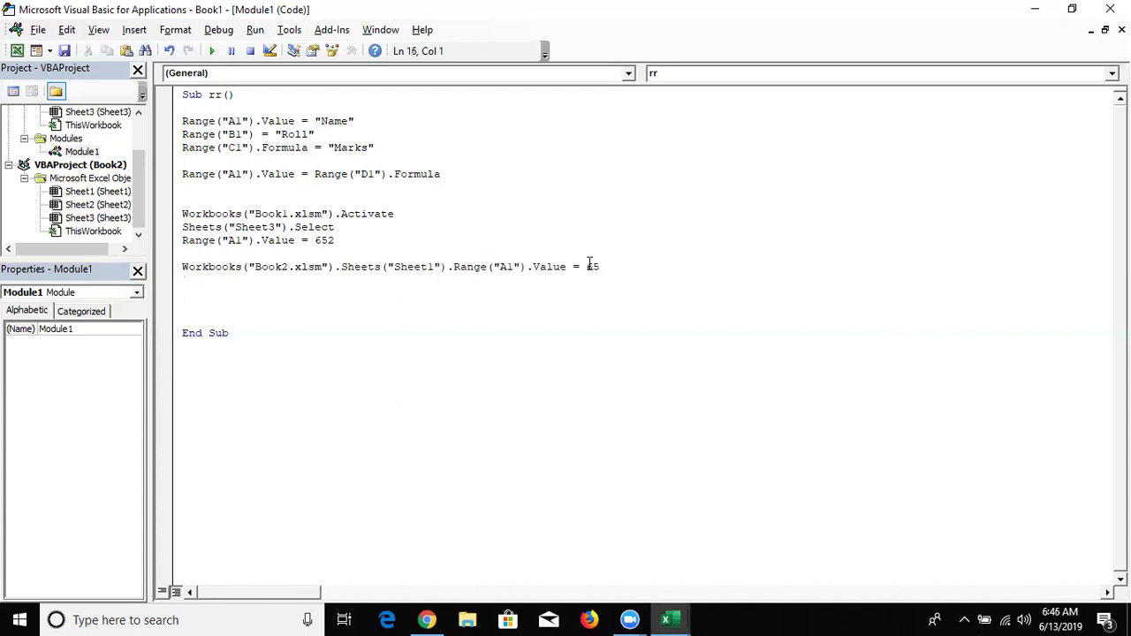
{"action": "key", "text": "ctrl+v"}
{"action": "double_click", "coordinate": [599, 294]}
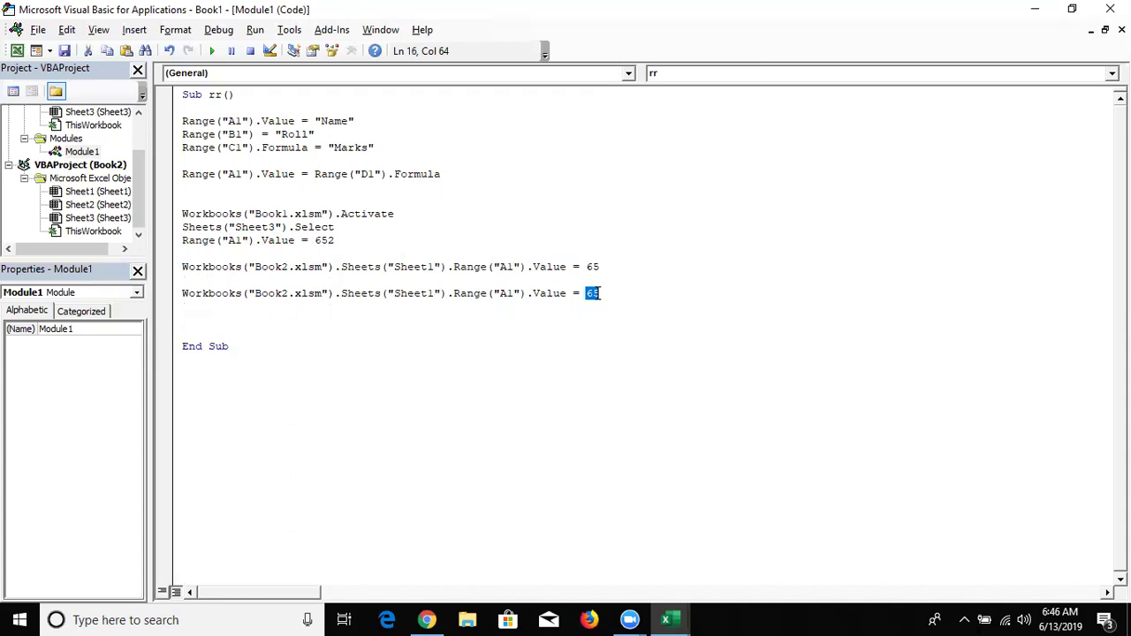
{"action": "key", "text": "ctrl+v"}
- Change the right-hand reference to Book1.xlsm, Sheet2, B1 and remove the leftover = 65
{"action": "left_click", "coordinate": [693, 294]}
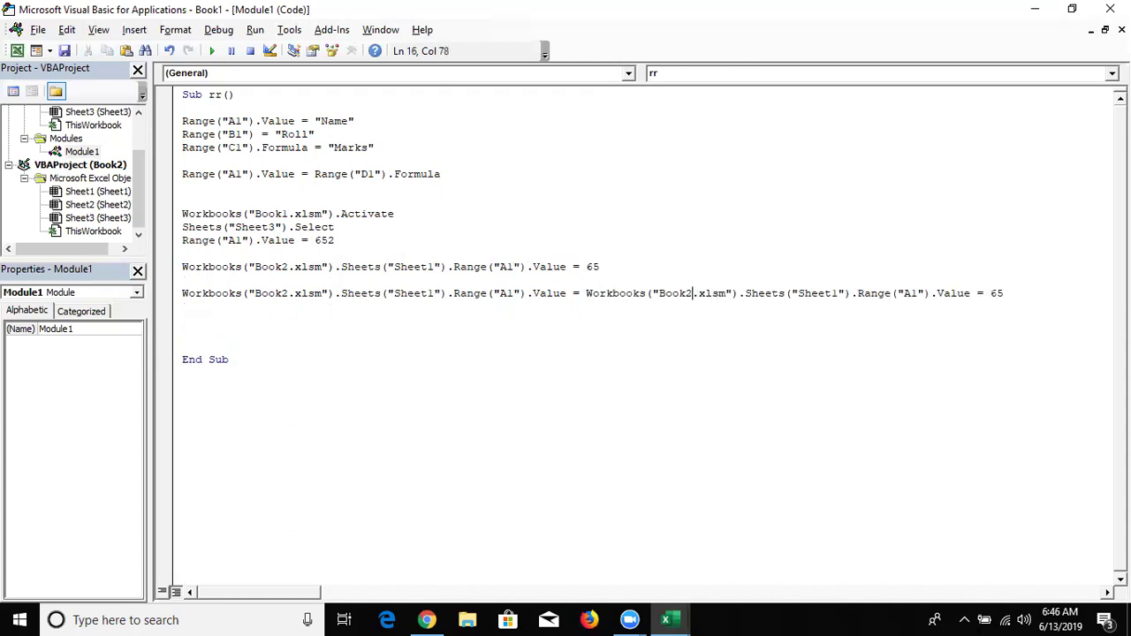
{"action": "key", "text": "BackSpace"}
{"action": "type", "text": "1"}
{"action": "left_click", "coordinate": [838, 294]}
{"action": "key", "text": "BackSpace"}
{"action": "type", "text": "2"}
{"action": "left_click", "coordinate": [912, 296]}
{"action": "key", "text": "BackSpace"}
{"action": "type", "text": "b"}
{"action": "left_click", "coordinate": [1053, 298]}
{"action": "key", "text": "BackSpace"}
{"action": "key", "text": "BackSpace"}
{"action": "key", "text": "BackSpace"}
{"action": "key", "text": "BackSpace"}
{"action": "key", "text": "BackSpace"}
{"action": "key", "text": "Return"}
{"action": "key", "text": "Down"}
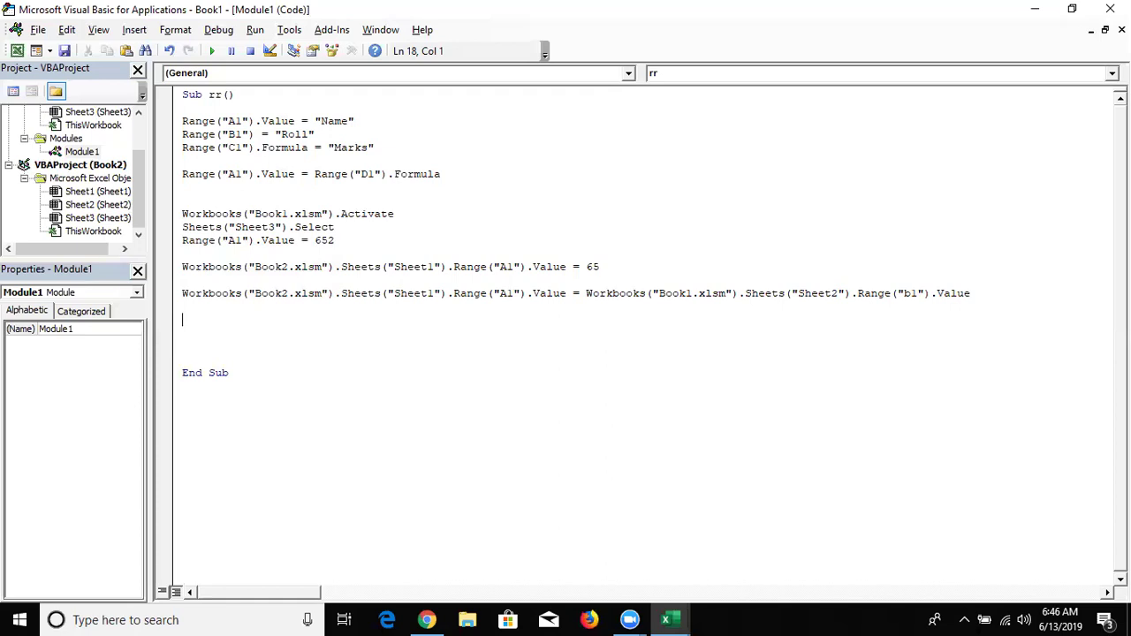
- Back in Excel, clear the leftover test values from A1:E1
{"action": "left_click", "coordinate": [182, 372]}
{"action": "key", "text": "alt+F11"}
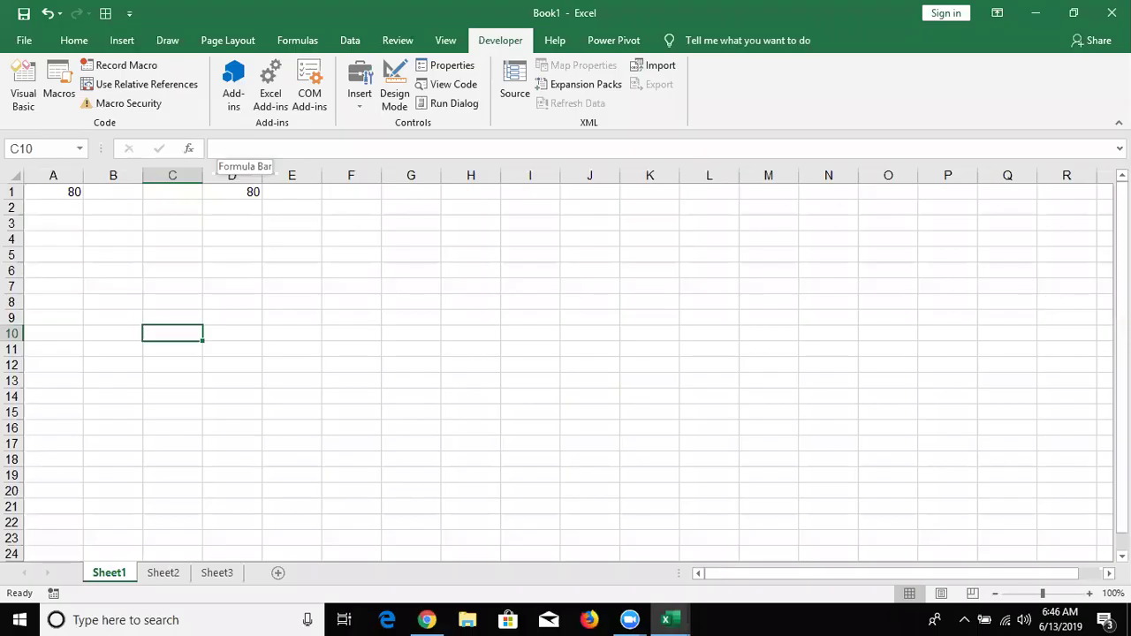
{"action": "left_click", "coordinate": [68, 186]}
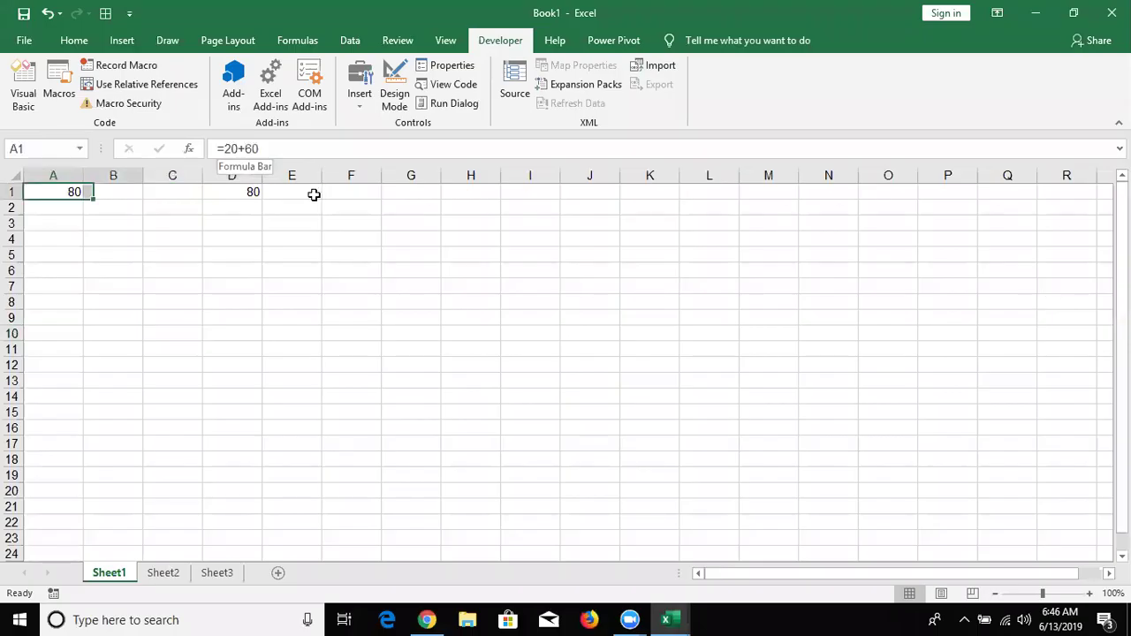
{"action": "left_click", "coordinate": [314, 195], "text": "shift"}
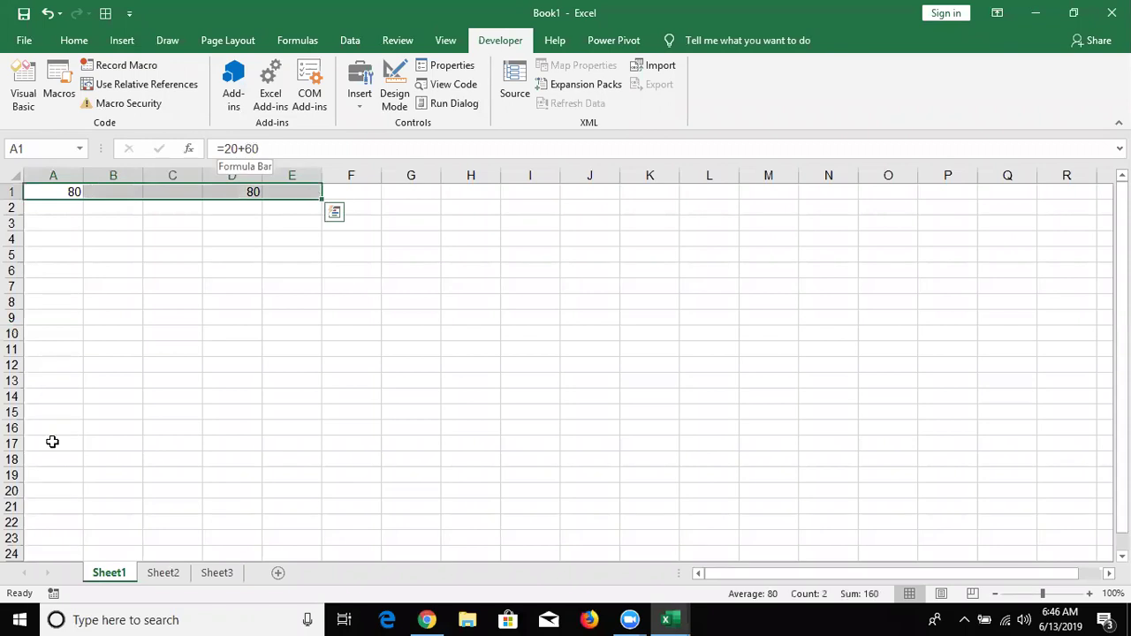
{"action": "key", "text": "Delete"}
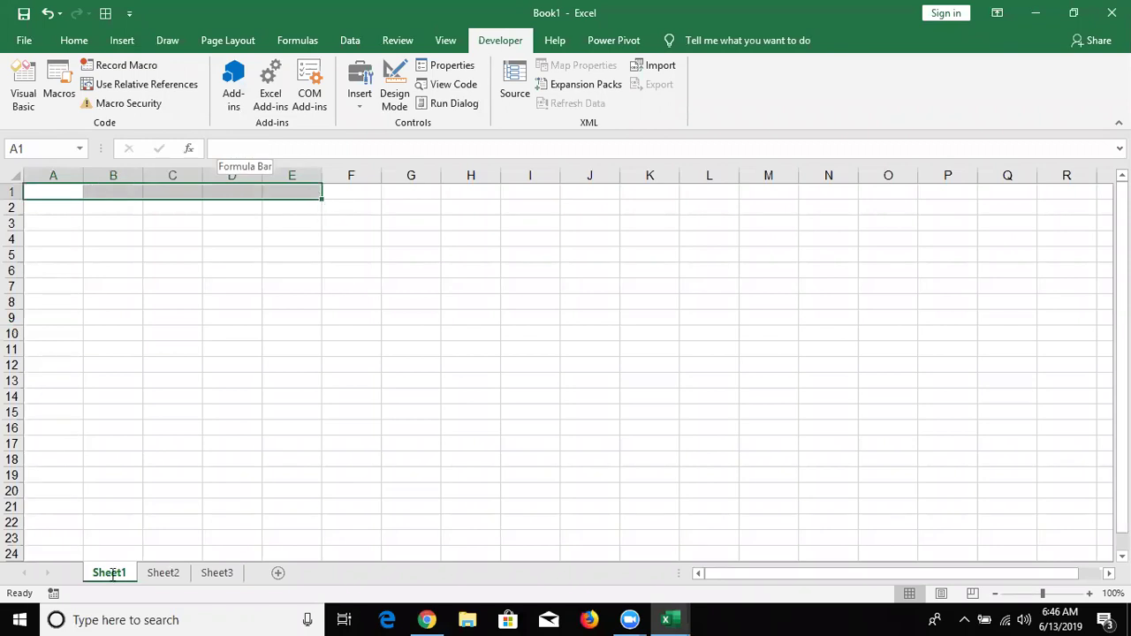
- Rename the first sheet Form and the second sheet Data
{"action": "double_click", "coordinate": [110, 575]}
{"action": "type", "text": "F"}
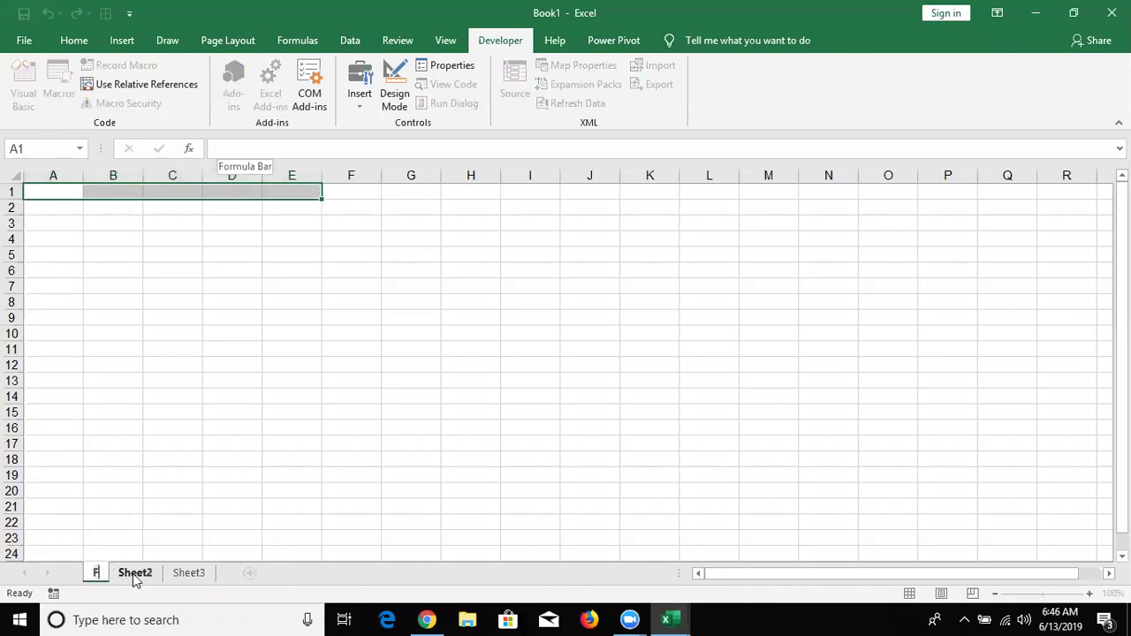
{"action": "type", "text": "orm"}
{"action": "double_click", "coordinate": [144, 575]}
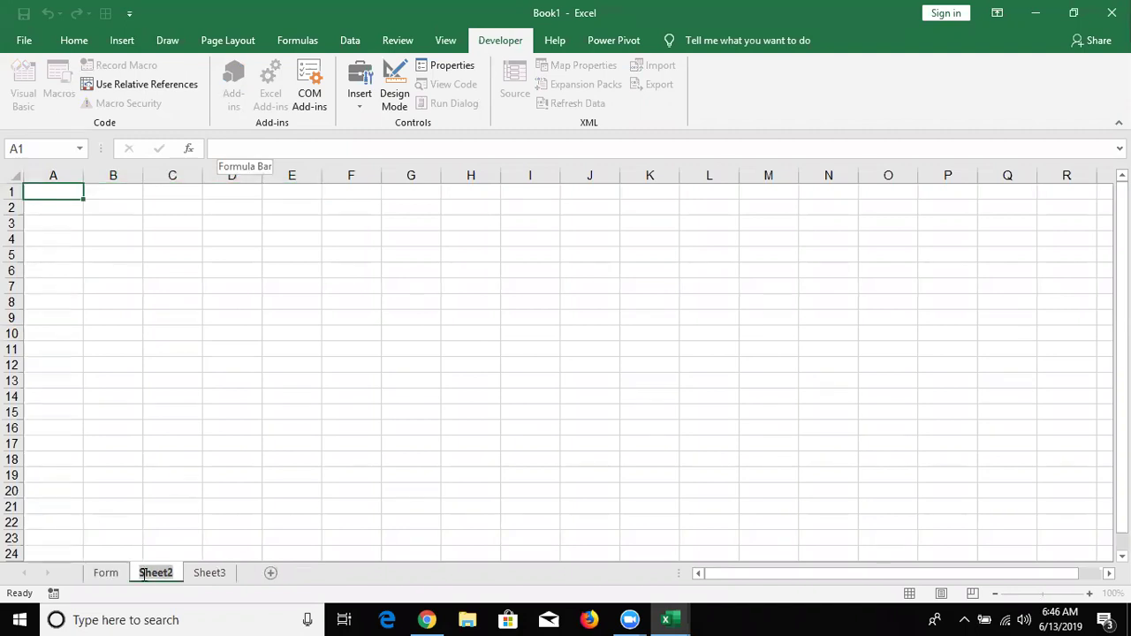
{"action": "type", "text": "Dat"}
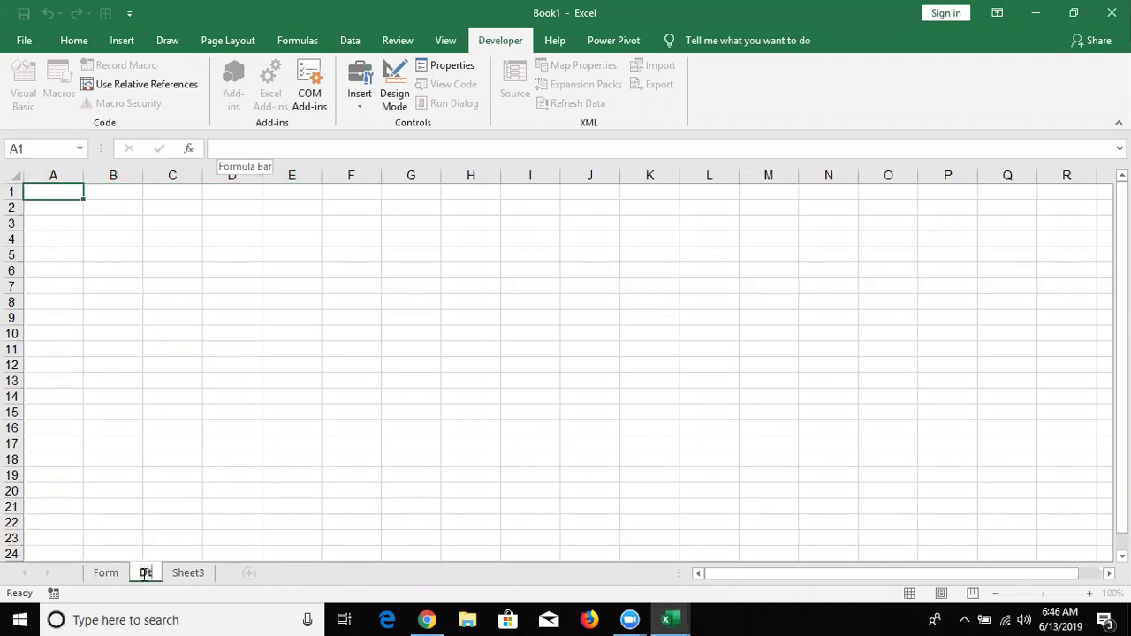
{"action": "type", "text": "a"}
{"action": "key", "text": "Return"}
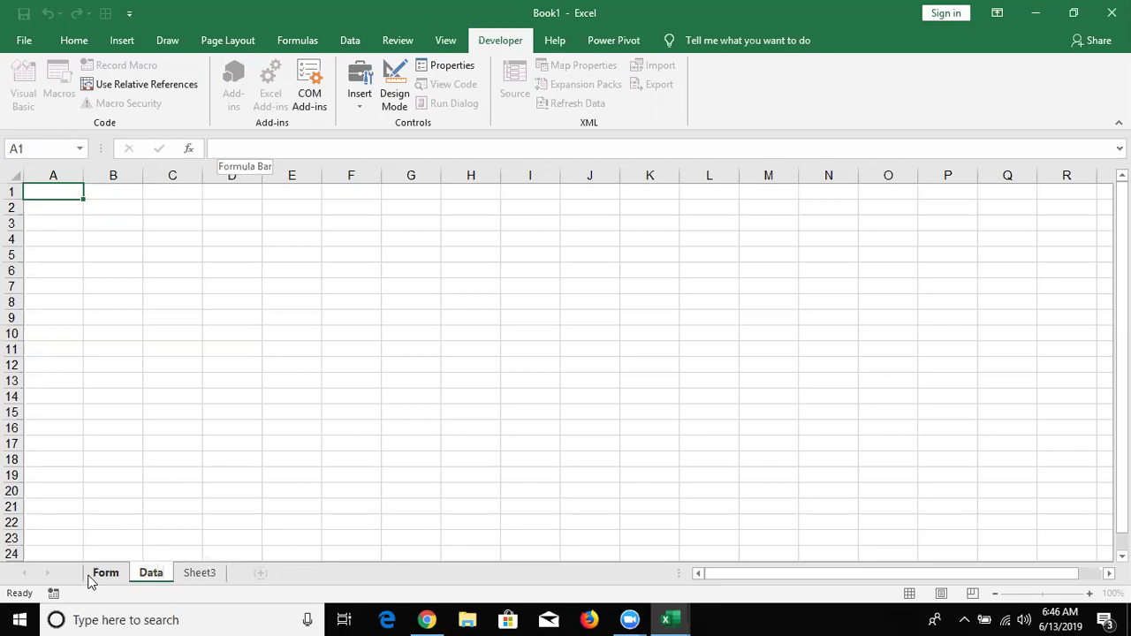
{"action": "key", "text": "ctrl+Page_Up"}
- Type the labels Name, City and Marks in A2, A5 and A8, and widen column B
{"action": "left_click", "coordinate": [66, 212]}
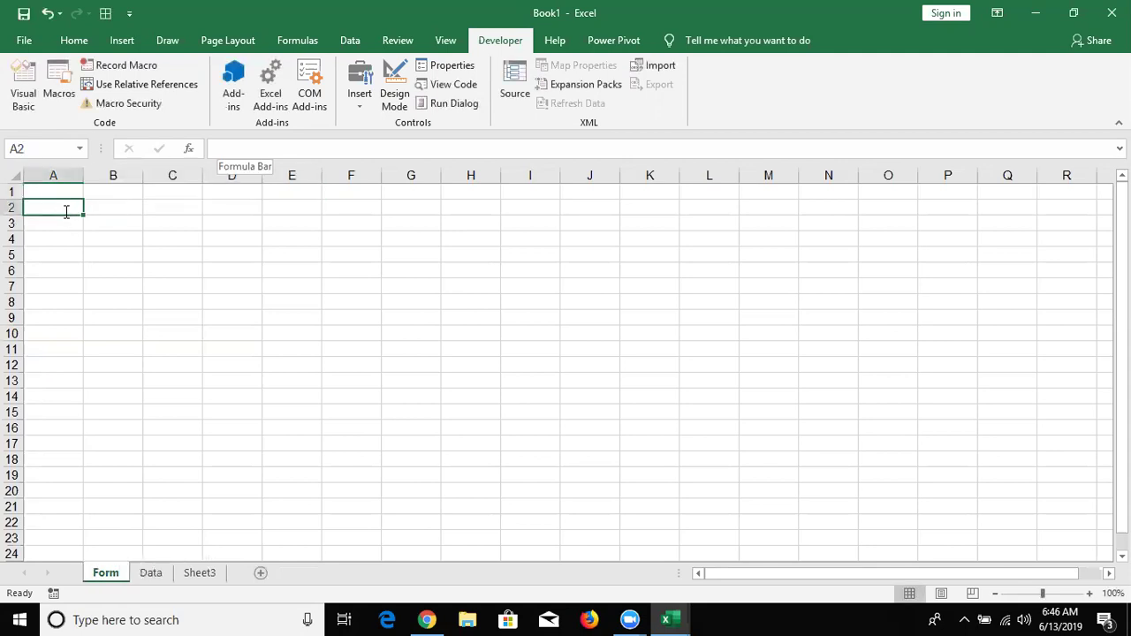
{"action": "type", "text": "Name"}
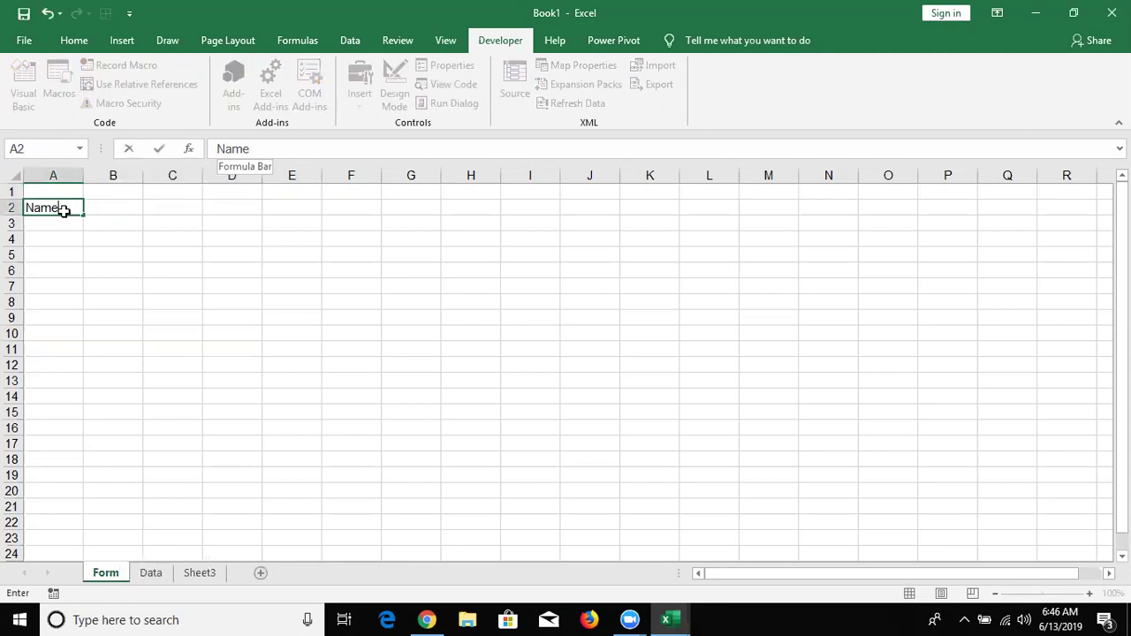
{"action": "key", "text": "Return"}
{"action": "key", "text": "Return"}
{"action": "key", "text": "Return"}
{"action": "type", "text": "City"}
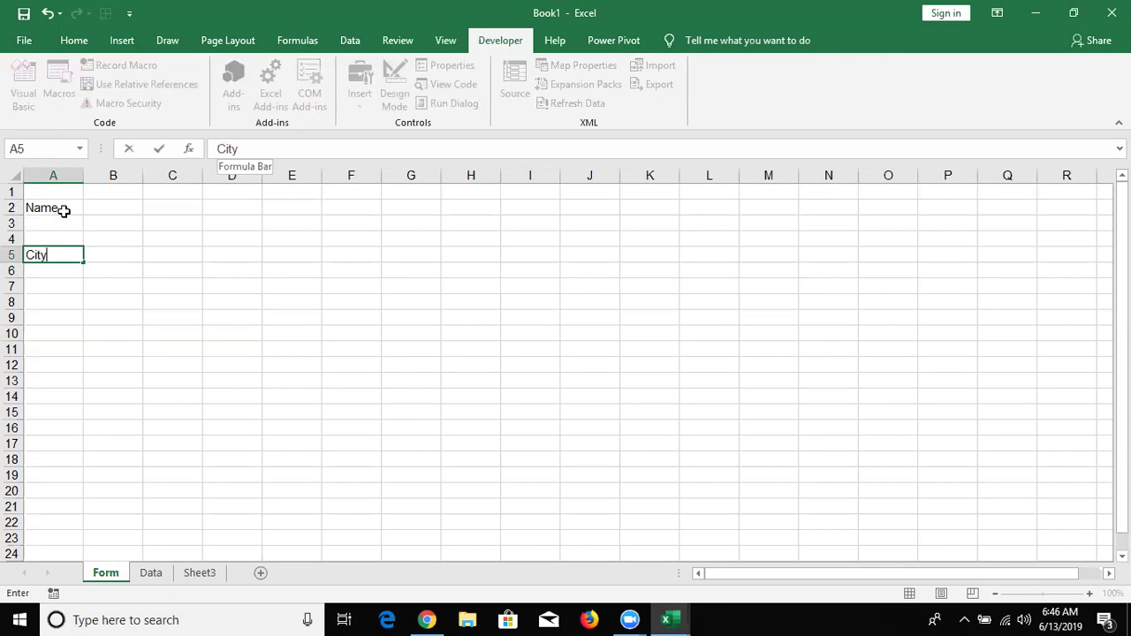
{"action": "key", "text": "Return"}
{"action": "key", "text": "Return"}
{"action": "key", "text": "Return"}
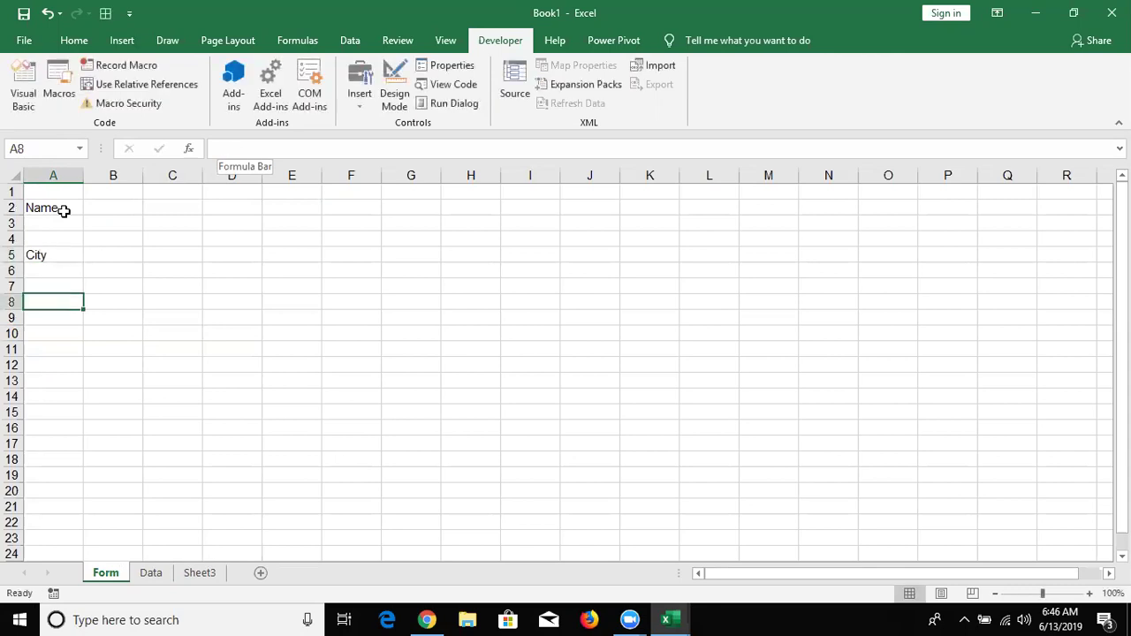
{"action": "type", "text": "Marks"}
{"action": "key", "text": "ctrl+Return"}
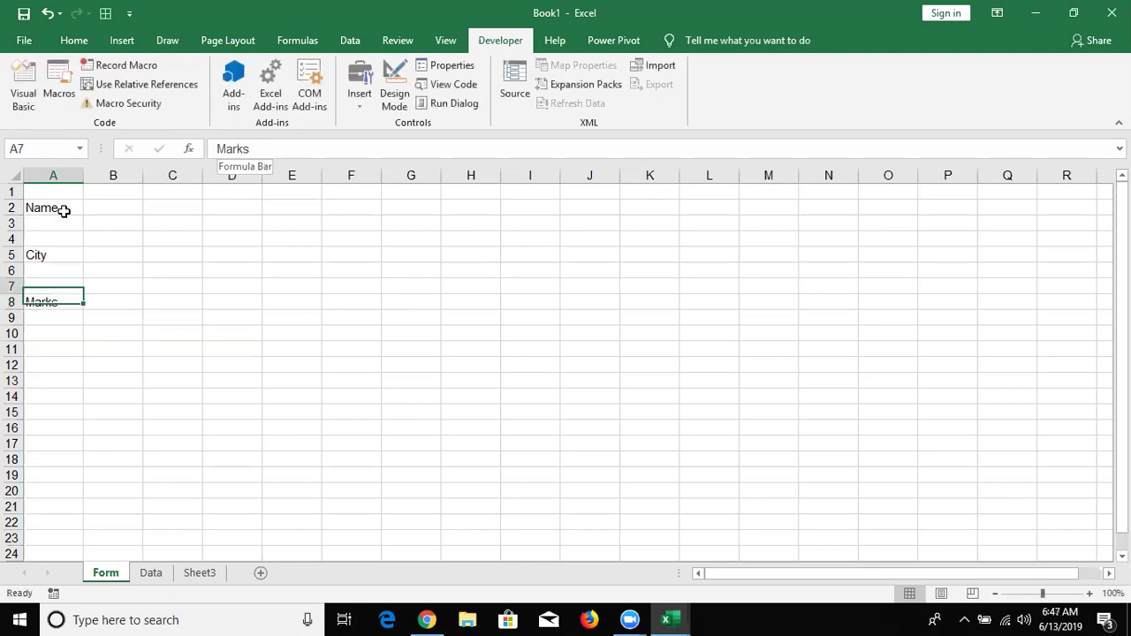
{"action": "key", "text": "Up"}
{"action": "key", "text": "Up"}
{"action": "key", "text": "Up"}
{"action": "key", "text": "Up"}
{"action": "left_click_drag", "start_coordinate": [196, 175], "coordinate": [214, 176]}
{"action": "left_click", "coordinate": [144, 207]}
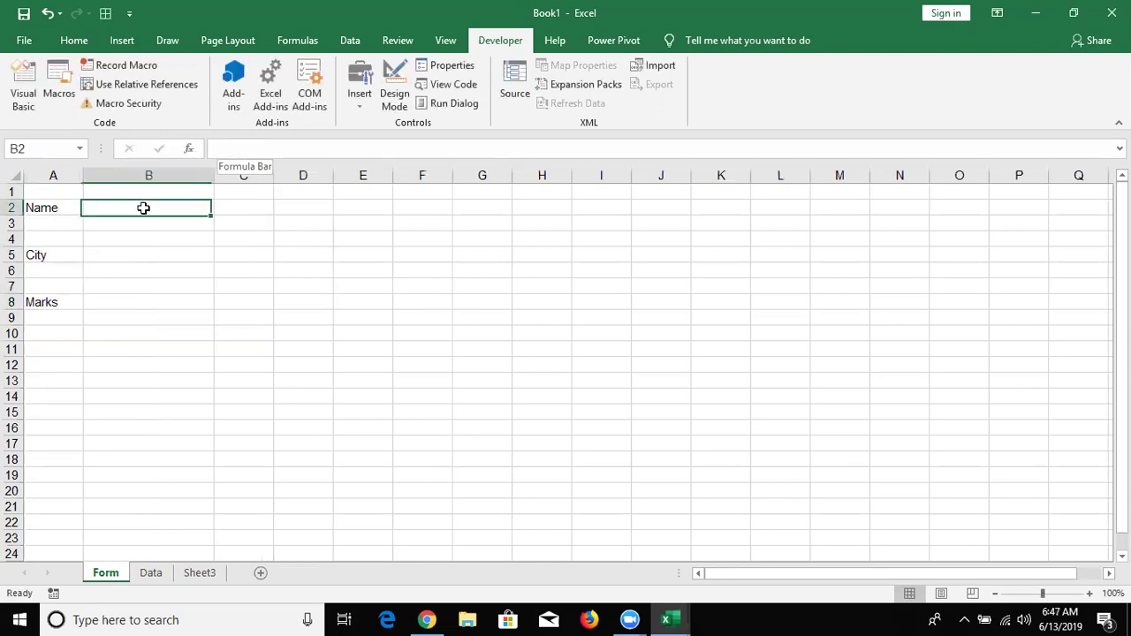
- Fill the input cells B2, B5 and B8 yellow, then switch to the Data sheet
{"action": "left_click", "coordinate": [69, 40]}
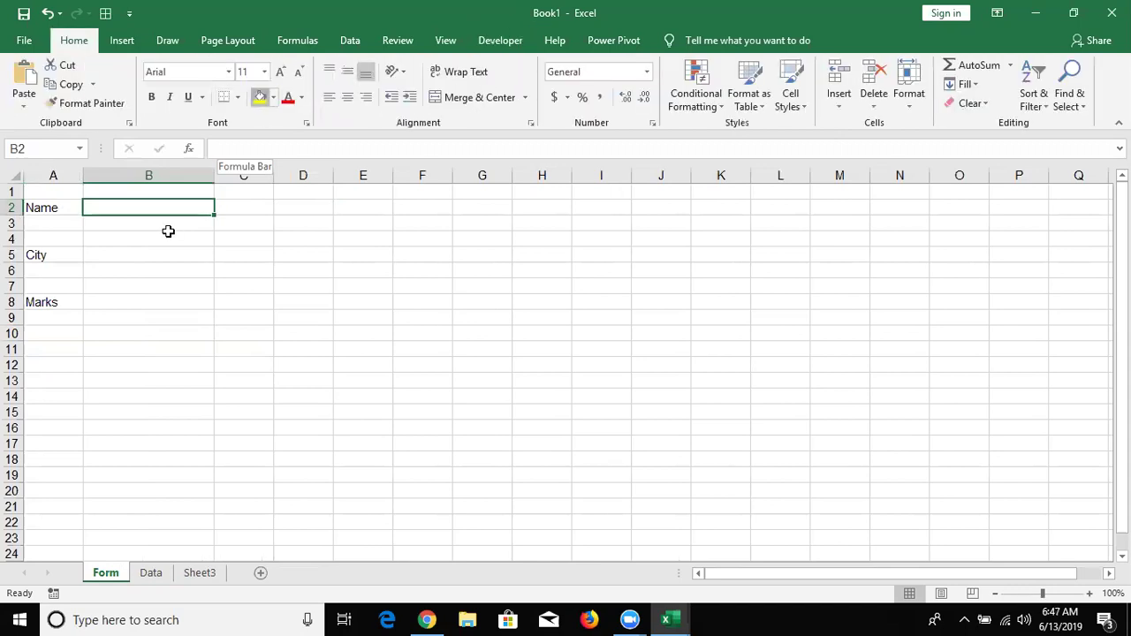
{"action": "left_click", "coordinate": [259, 101]}
{"action": "key", "text": "Down"}
{"action": "key", "text": "Down"}
{"action": "key", "text": "Down"}
{"action": "left_click", "coordinate": [259, 102]}
{"action": "key", "text": "Down"}
{"action": "key", "text": "Down"}
{"action": "key", "text": "Down"}
{"action": "key", "text": "F4"}
{"action": "left_click_drag", "start_coordinate": [228, 333], "coordinate": [356, 354]}
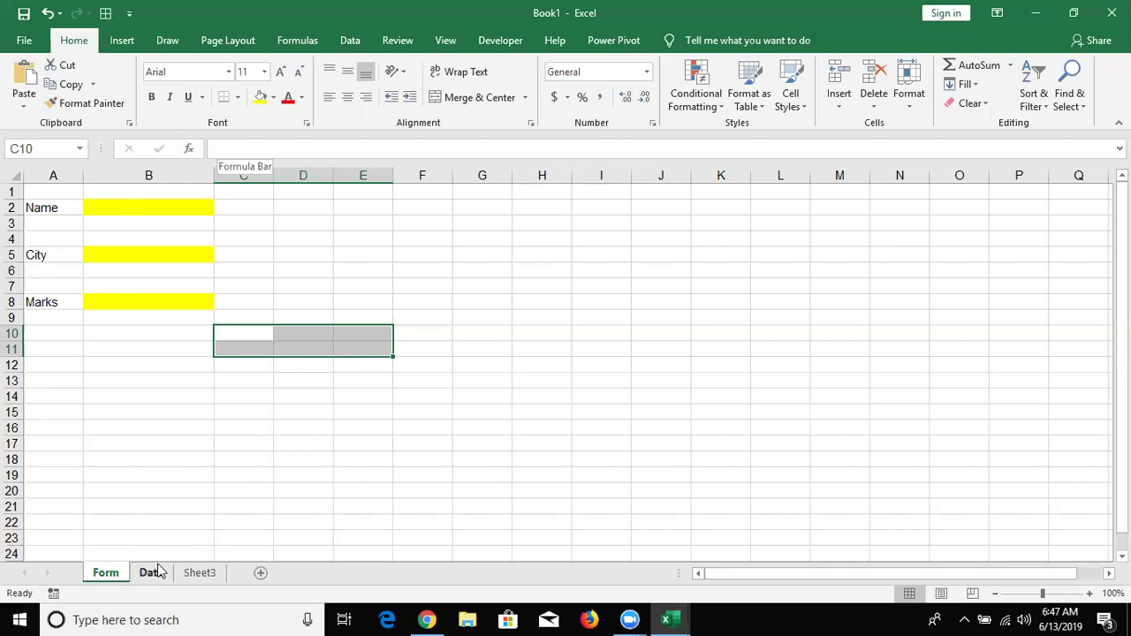
{"action": "left_click", "coordinate": [152, 572]}
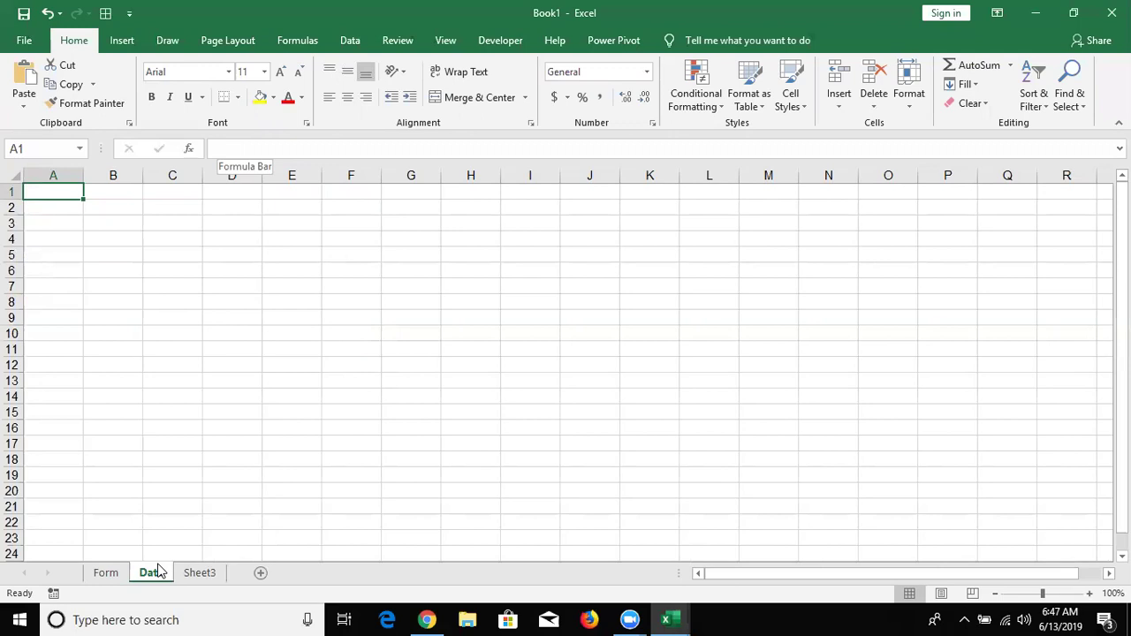
- Enter the headers ID, Date, Time, Name, City and Marks across A1:F1 of the Data sheet
{"action": "type", "text": "ID"}
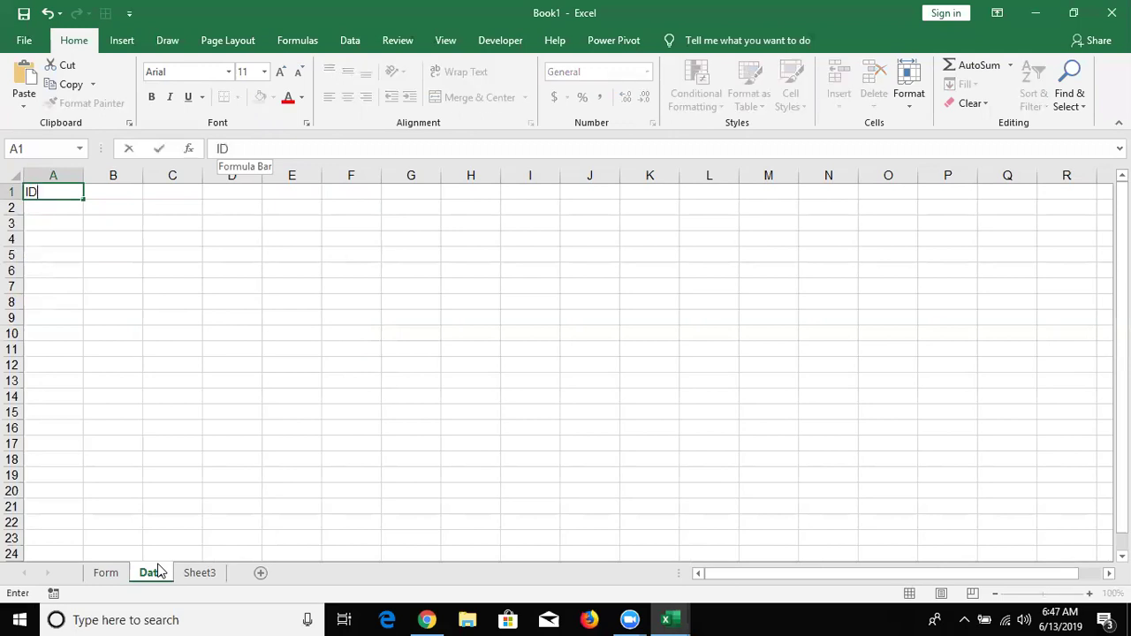
{"action": "key", "text": "Tab"}
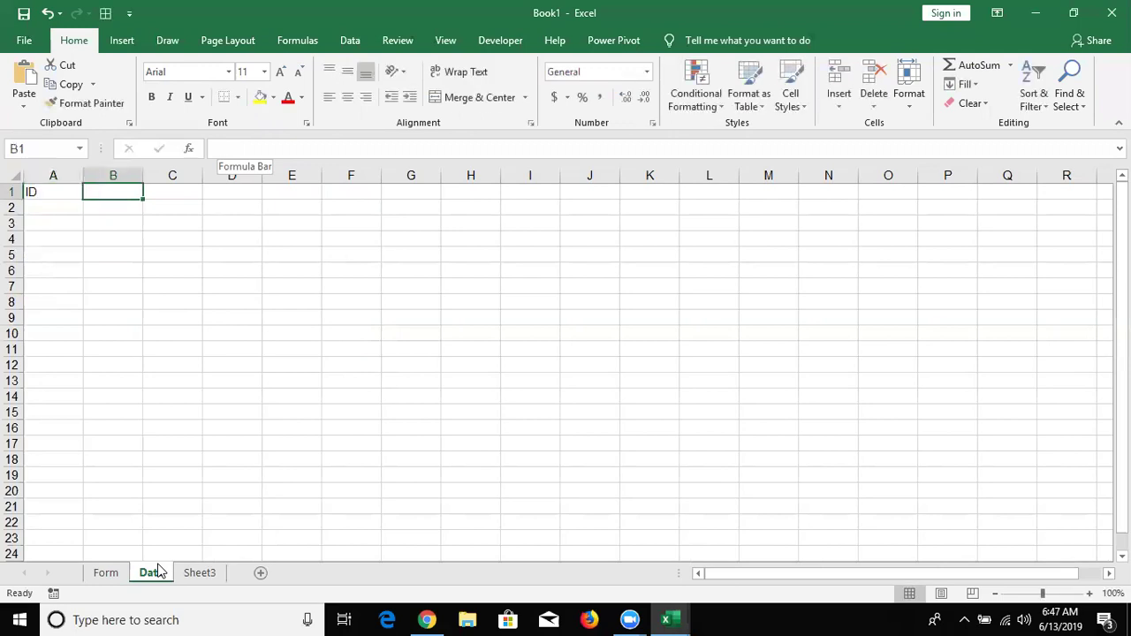
{"action": "type", "text": "Date"}
{"action": "key", "text": "Tab"}
{"action": "type", "text": "Time"}
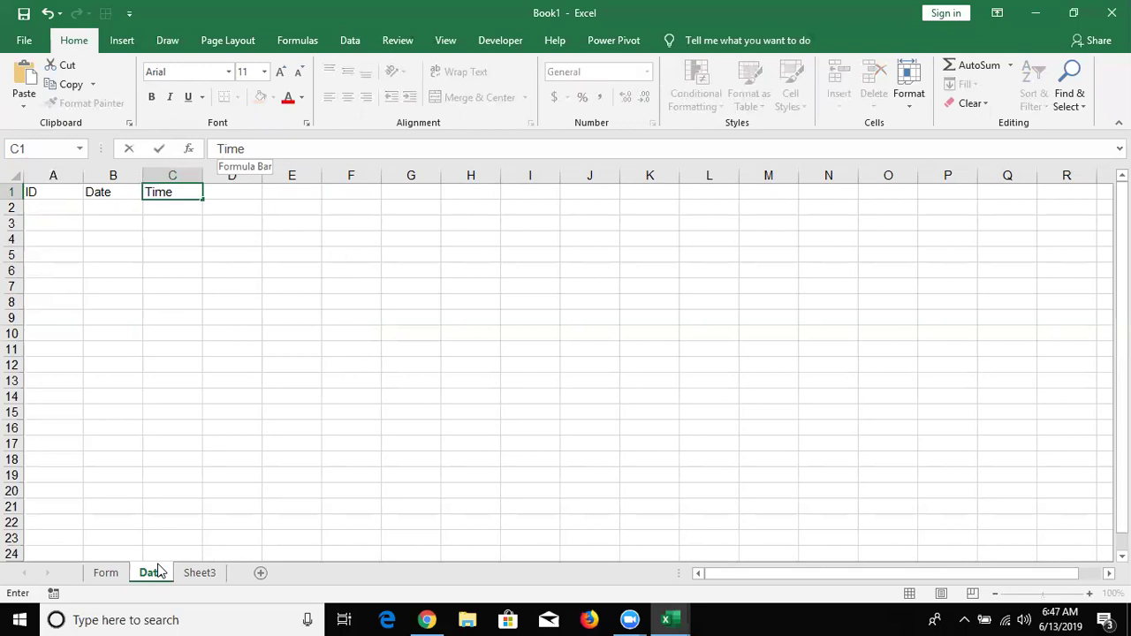
{"action": "key", "text": "Tab"}
{"action": "type", "text": "Name"}
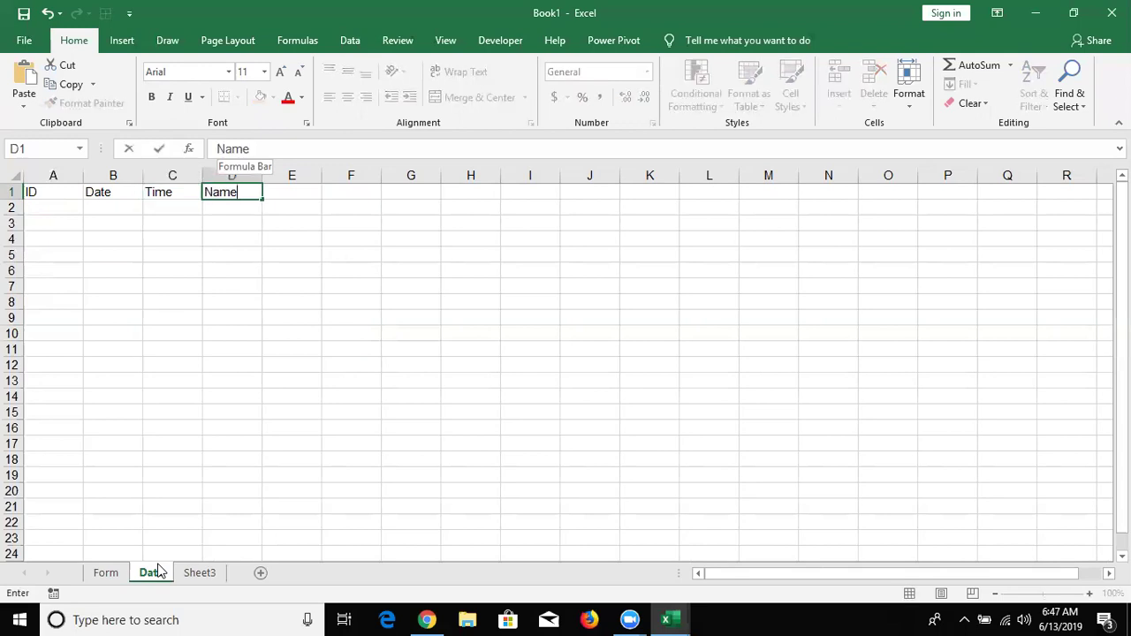
{"action": "key", "text": "Tab"}
{"action": "type", "text": "Cit"}
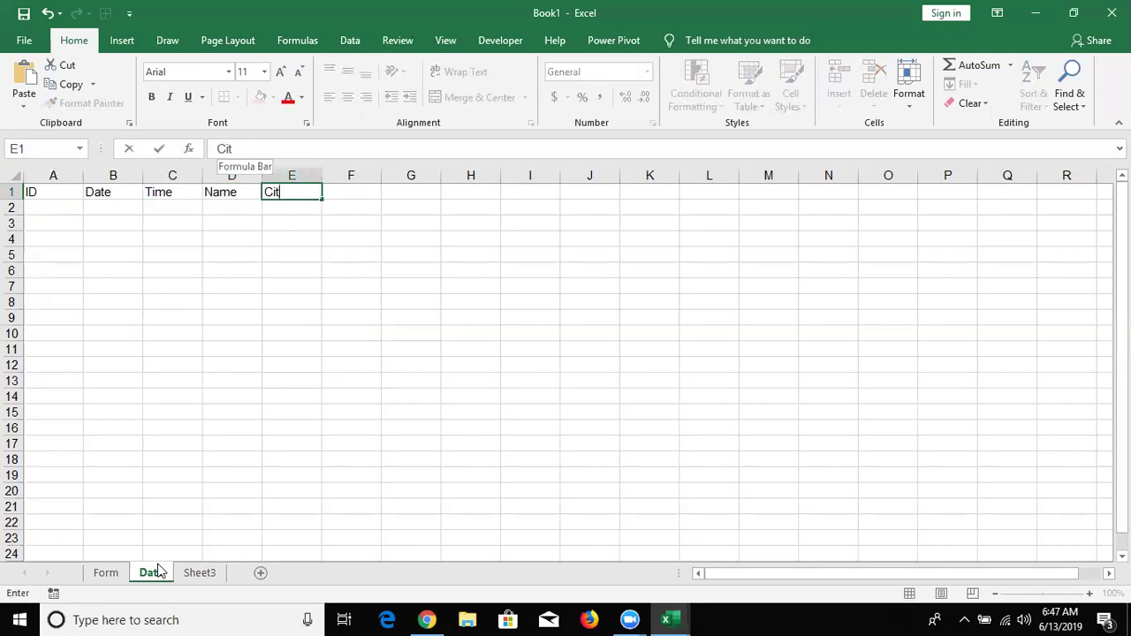
{"action": "type", "text": "y"}
{"action": "key", "text": "Tab"}
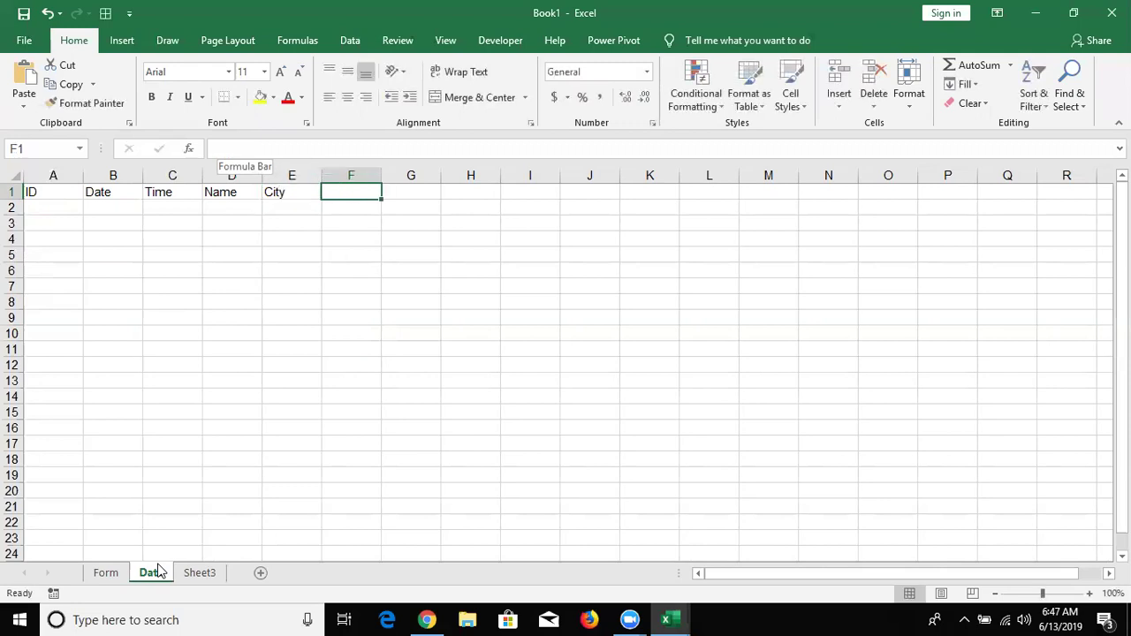
{"action": "type", "text": "MAt"}
{"action": "key", "text": "BackSpace"}
{"action": "key", "text": "BackSpace"}
{"action": "type", "text": "arks"}
{"action": "key", "text": "Return"}
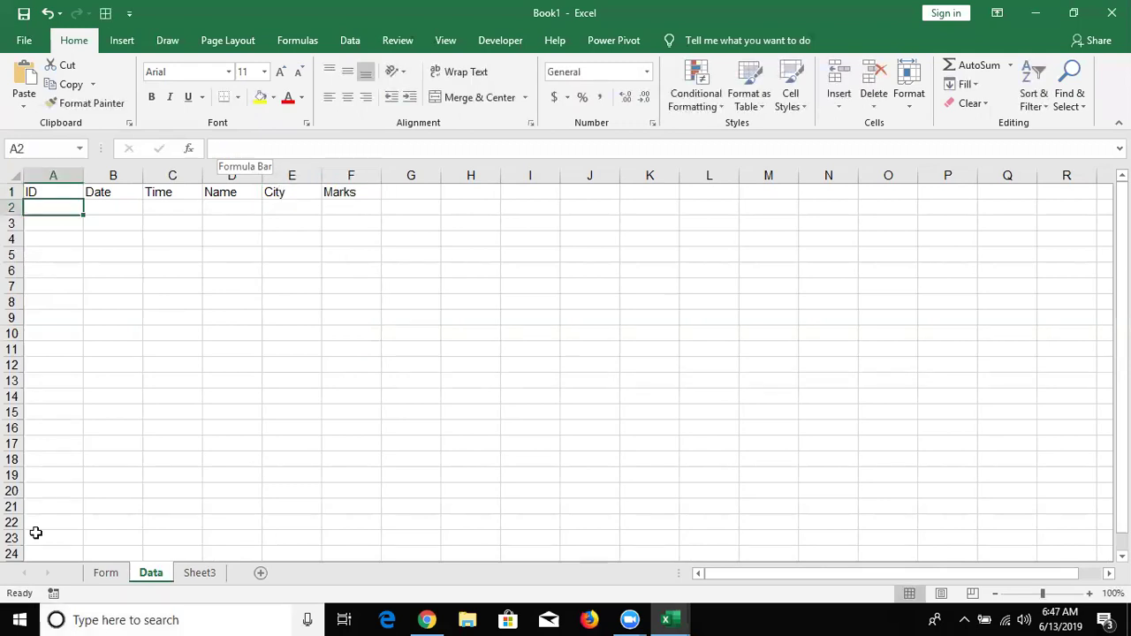
{"action": "left_click", "coordinate": [116, 576]}
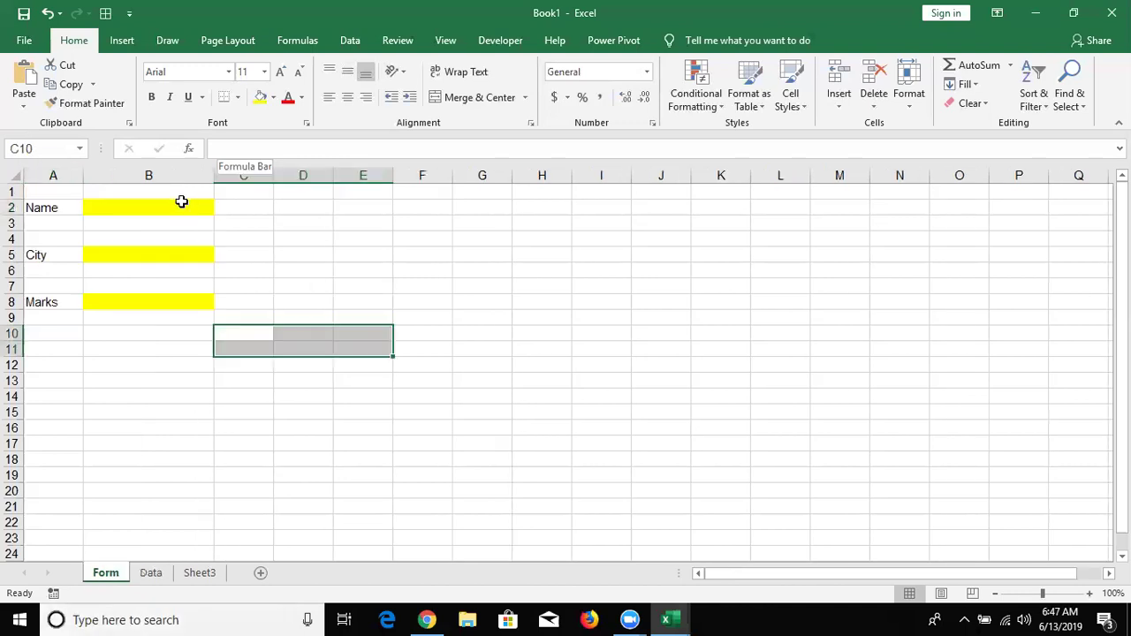
- Enter a sample name, Pune and 625 into the yellow cells B2, B5 and B8
{"action": "left_click", "coordinate": [181, 202]}
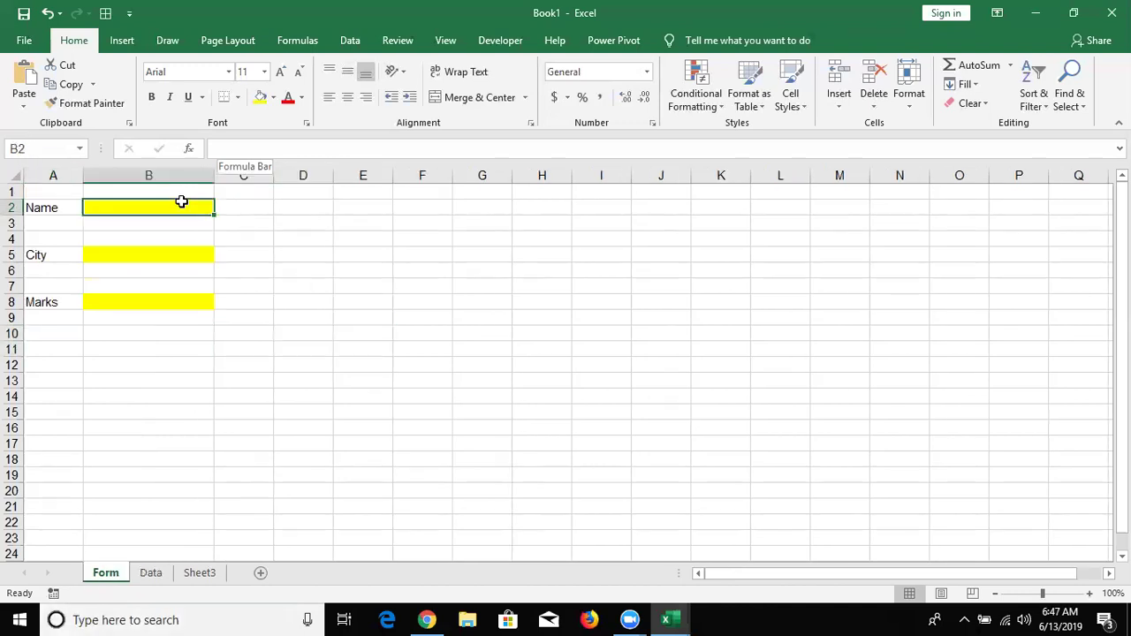
{"action": "type", "text": "Puja"}
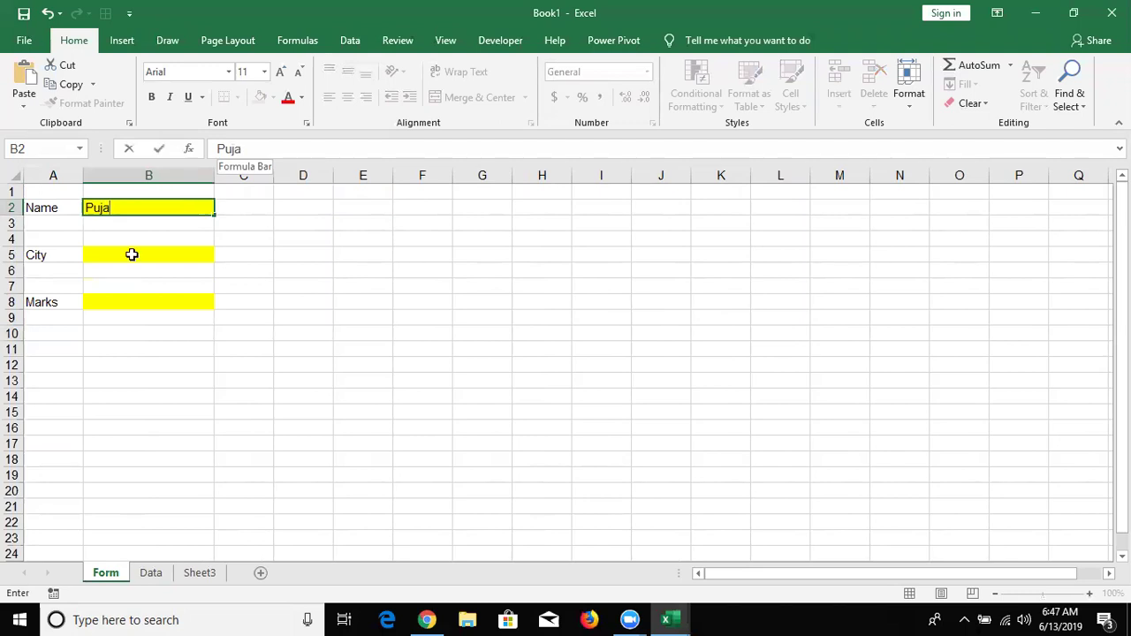
{"action": "left_click", "coordinate": [131, 254]}
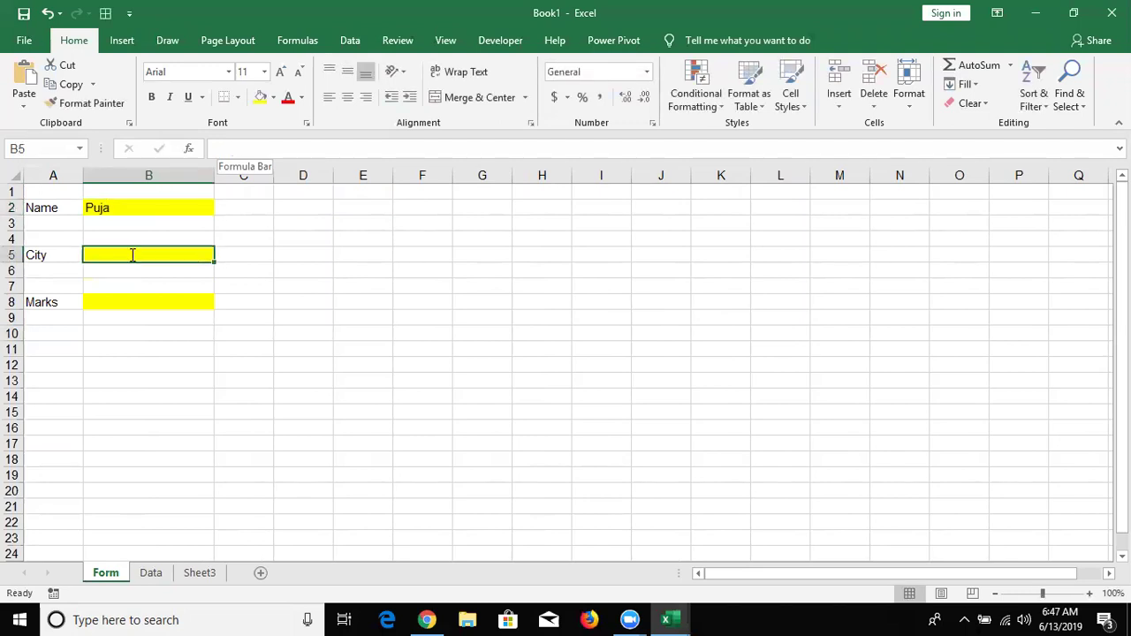
{"action": "type", "text": "Pune"}
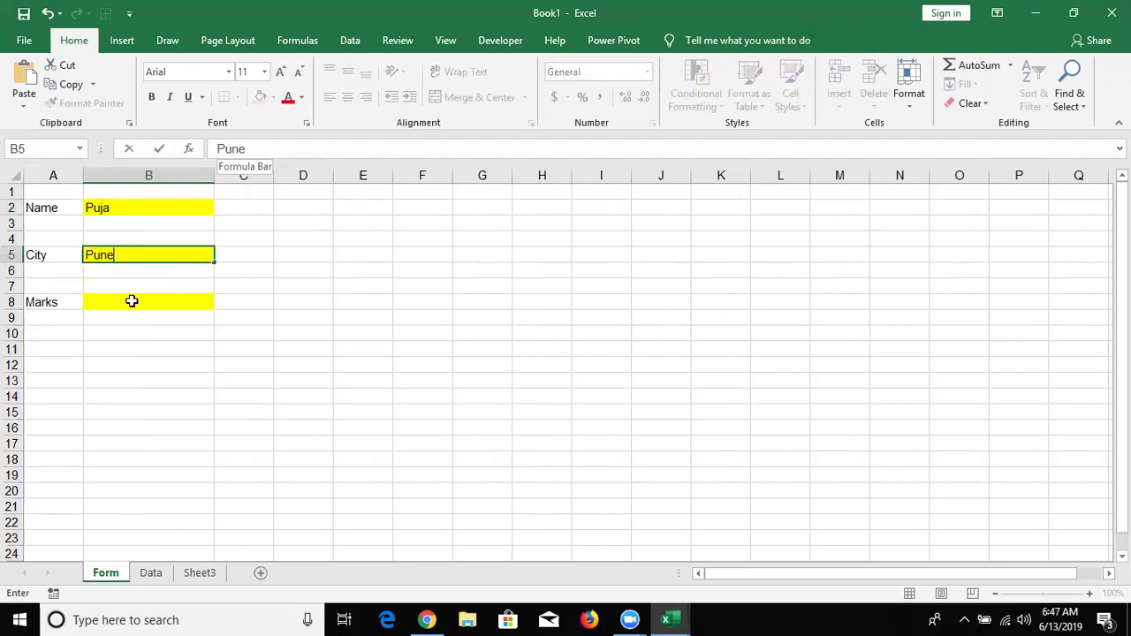
{"action": "left_click", "coordinate": [131, 301]}
{"action": "type", "text": "625"}
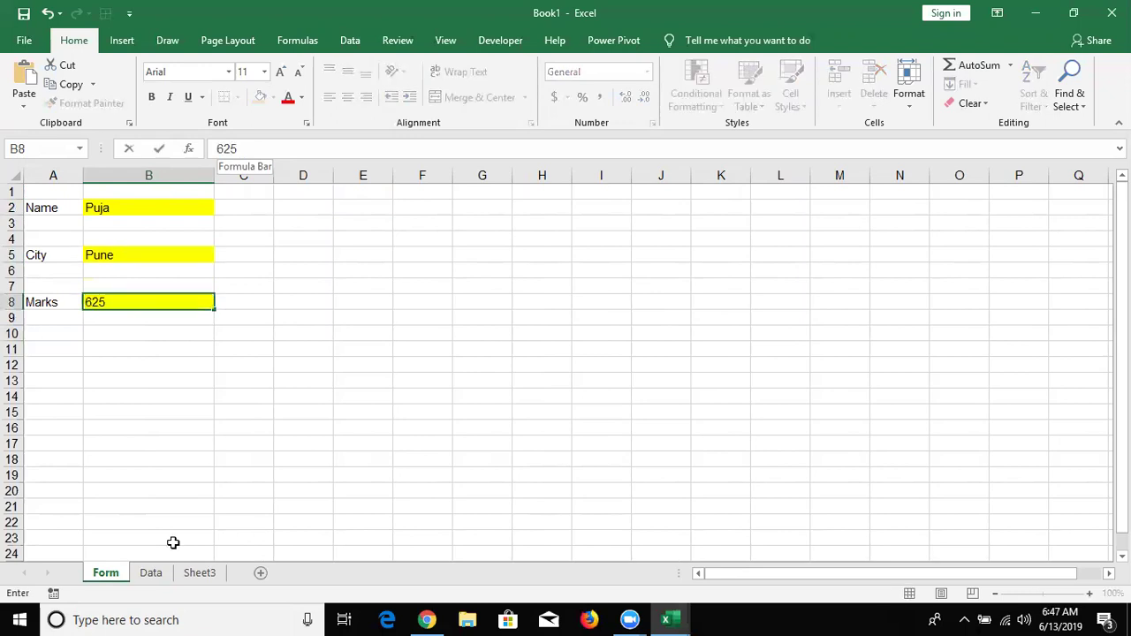
{"action": "key", "text": "Return"}
{"action": "left_click", "coordinate": [151, 573]}
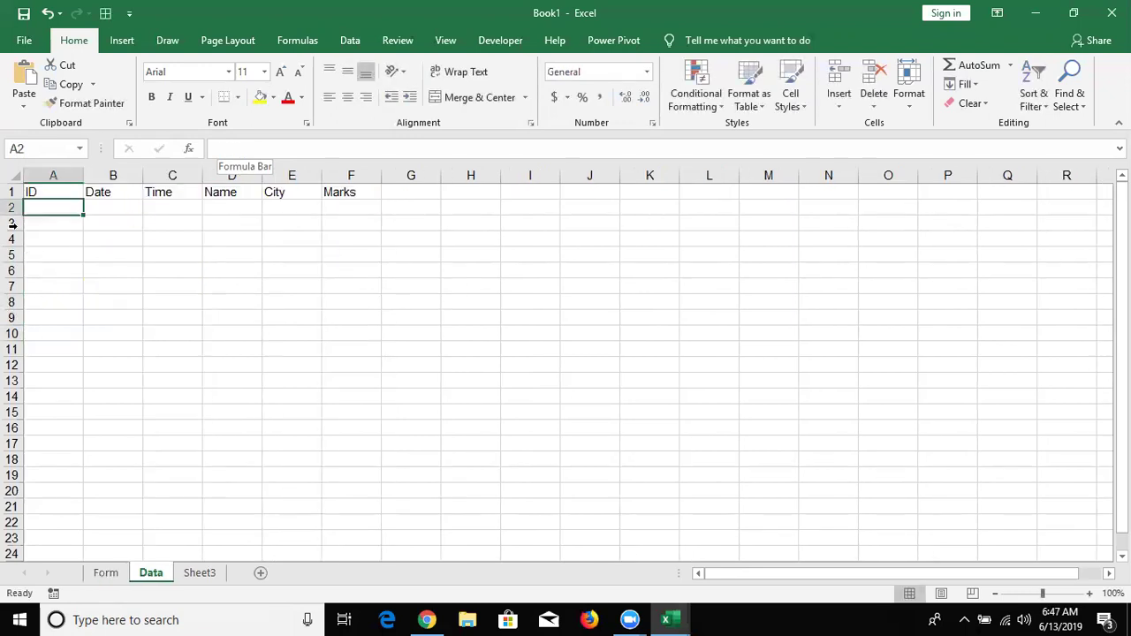
- In Data row 2, enter ID 1, today's date, the current time, the sample name, Pune and 625
{"action": "type", "text": "1"}
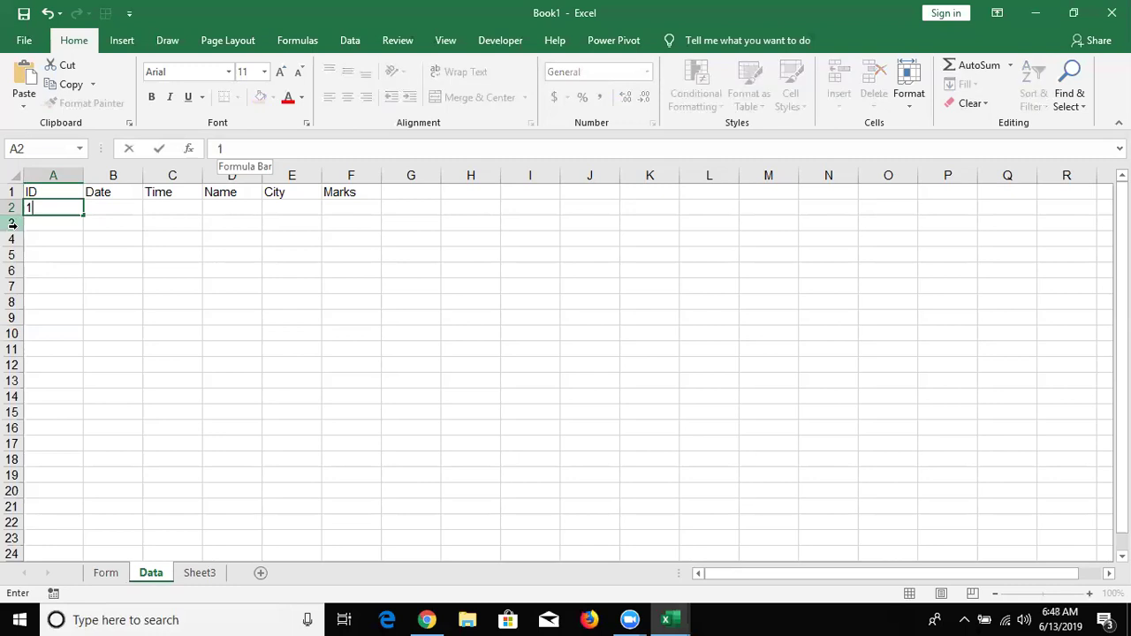
{"action": "key", "text": "Tab"}
{"action": "key", "text": "ctrl+semicolon"}
{"action": "key", "text": "Tab"}
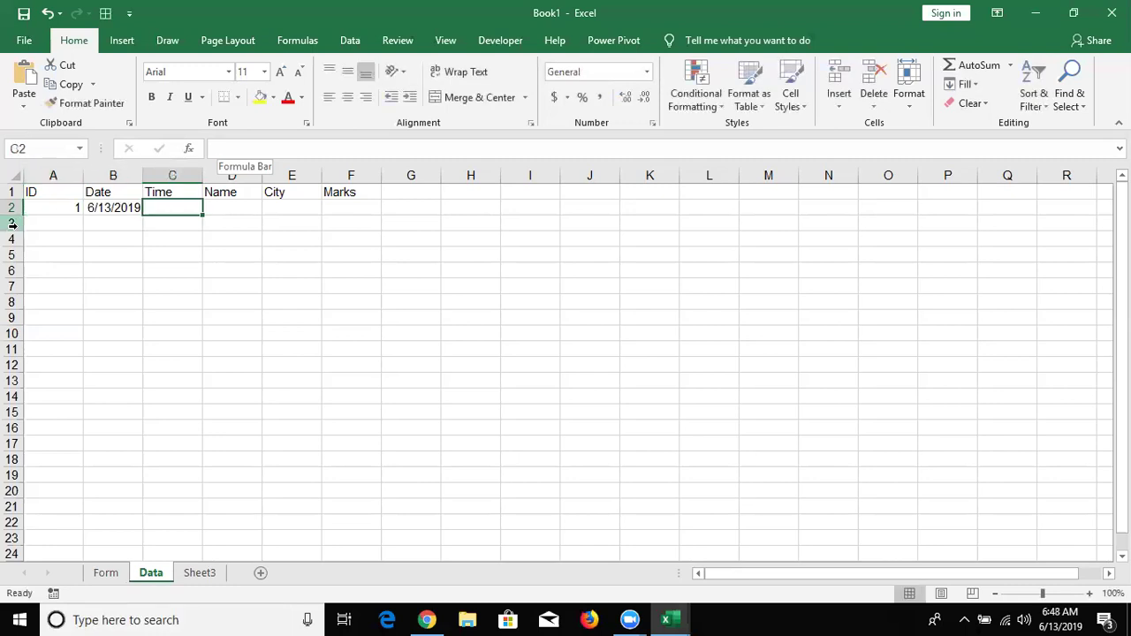
{"action": "key", "text": "ctrl+shift+semicolon"}
{"action": "key", "text": "Tab"}
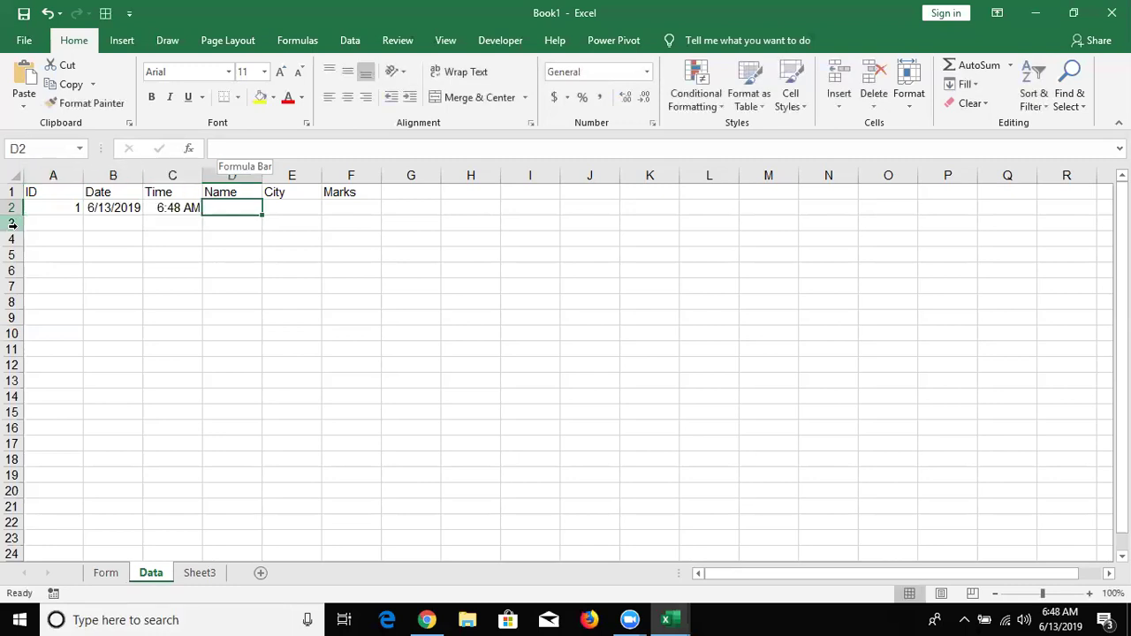
{"action": "type", "text": "Puja"}
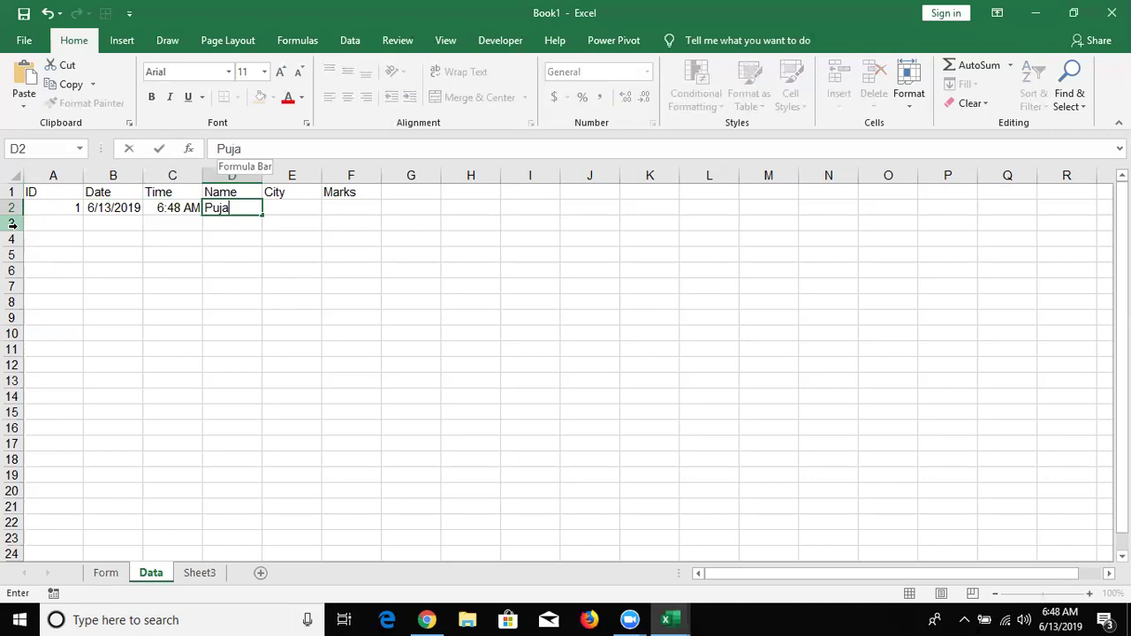
{"action": "key", "text": "Tab"}
{"action": "type", "text": "Pune"}
{"action": "key", "text": "Tab"}
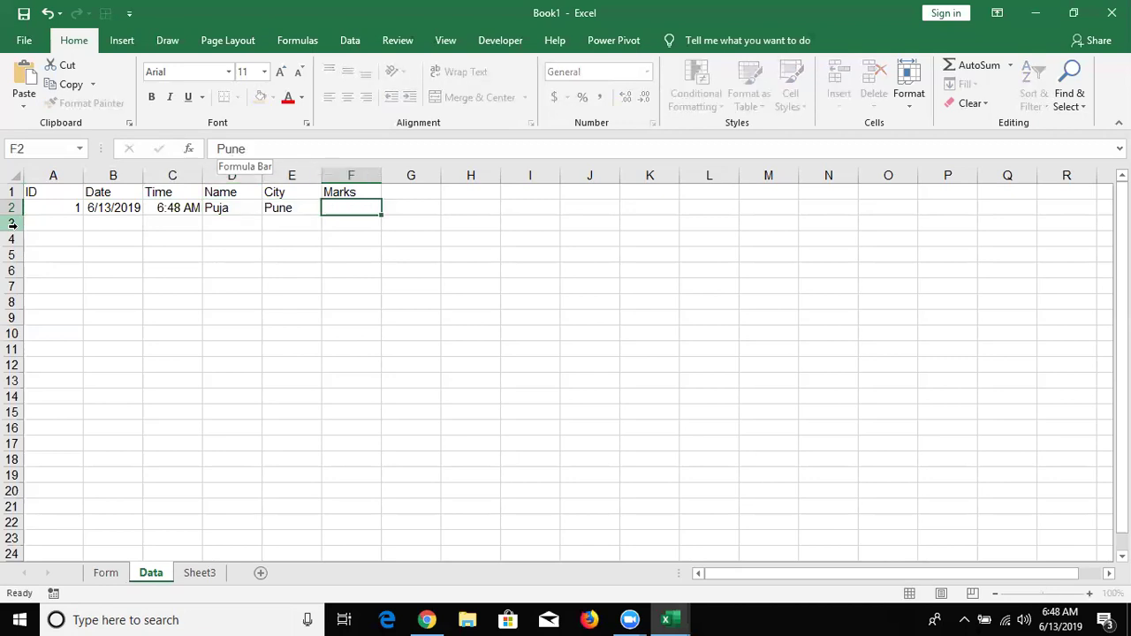
{"action": "type", "text": "625"}
{"action": "key", "text": "Return"}
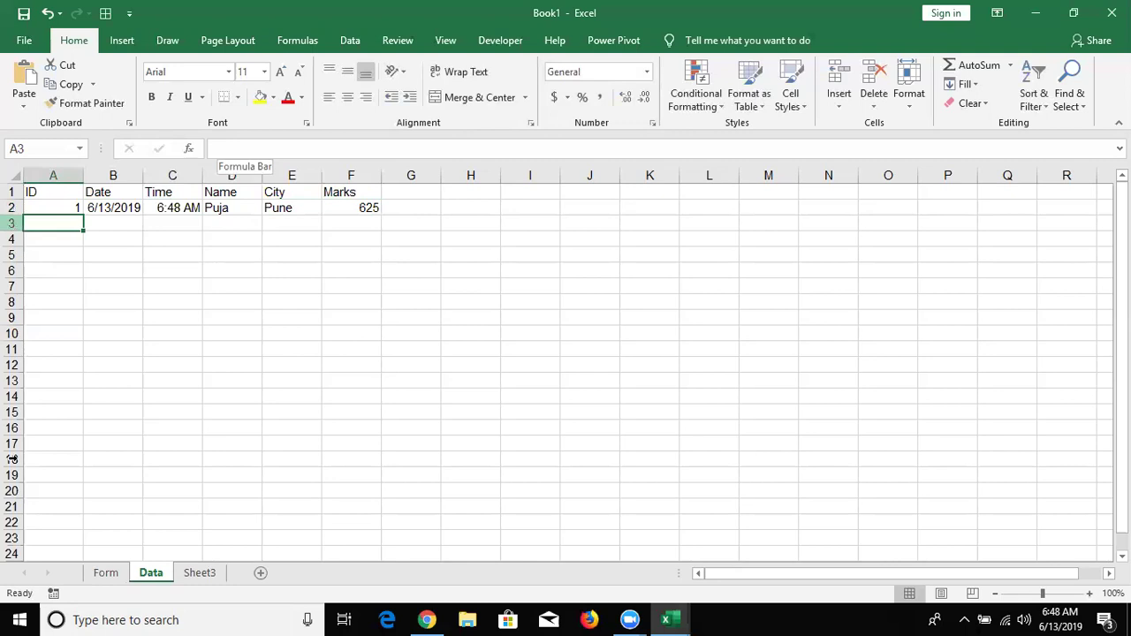
- Review the Form and Data sheets, then go back to the VBA editor
{"action": "left_click", "coordinate": [120, 572]}
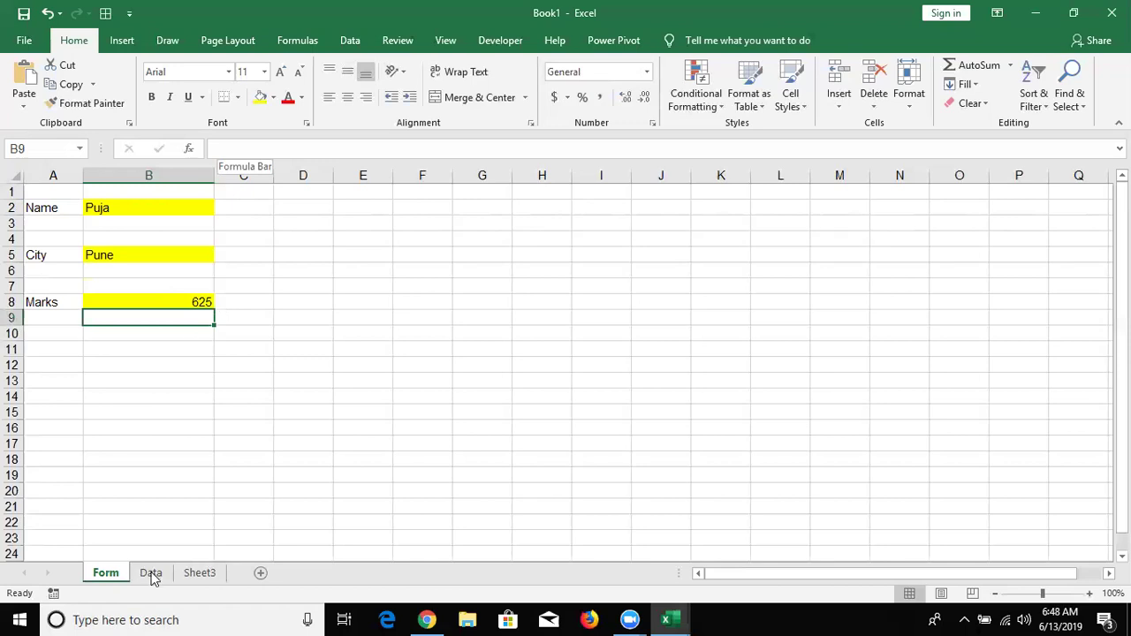
{"action": "key", "text": "ctrl+Page_Down"}
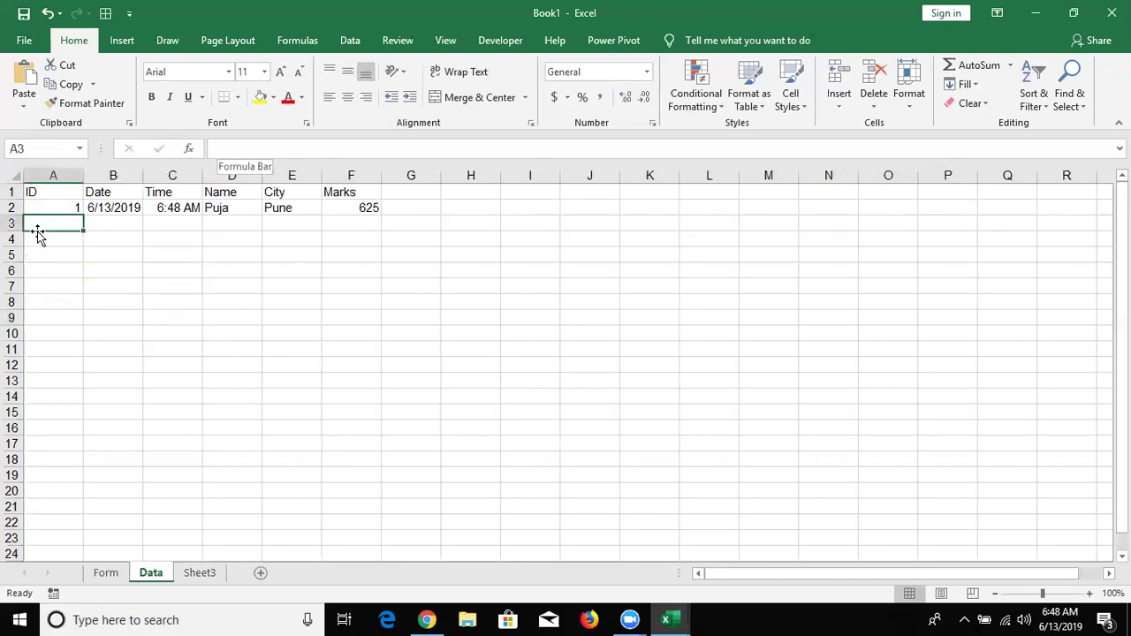
{"action": "key", "text": "shift+Right"}
{"action": "key", "text": "shift+Right"}
{"action": "key", "text": "shift+Right"}
{"action": "key", "text": "shift+Right"}
{"action": "key", "text": "shift+Right"}
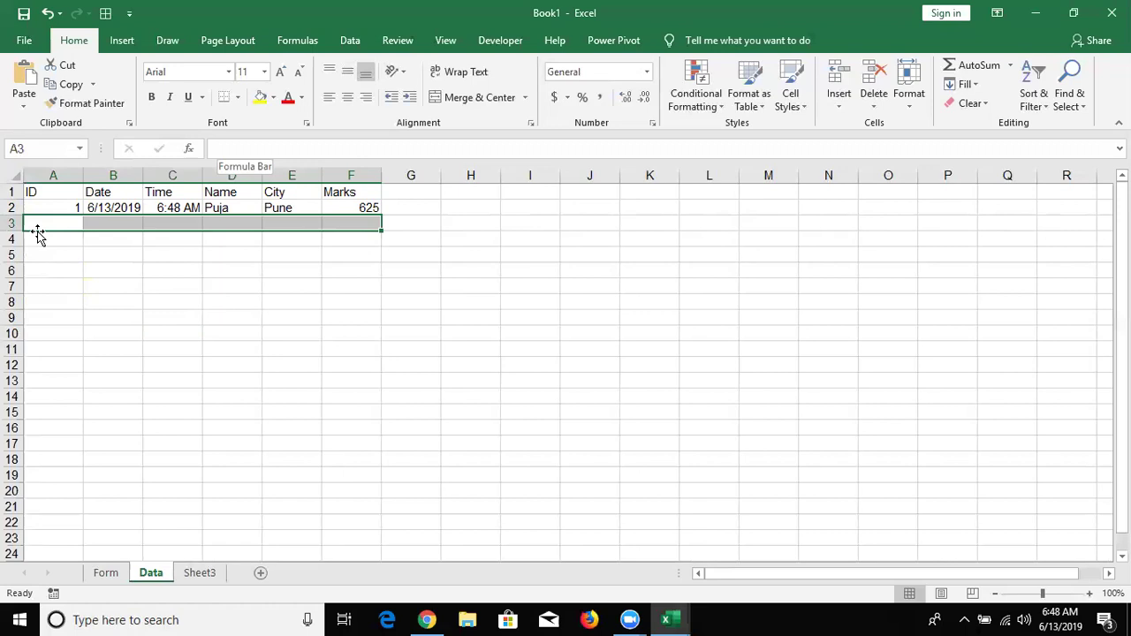
{"action": "key", "text": "Down"}
{"action": "key", "text": "Down"}
{"action": "key", "text": "Down"}
{"action": "key", "text": "Down"}
{"action": "key", "text": "Down"}
{"action": "key", "text": "Down"}
{"action": "key", "text": "Down"}
{"action": "key", "text": "ctrl+Home"}
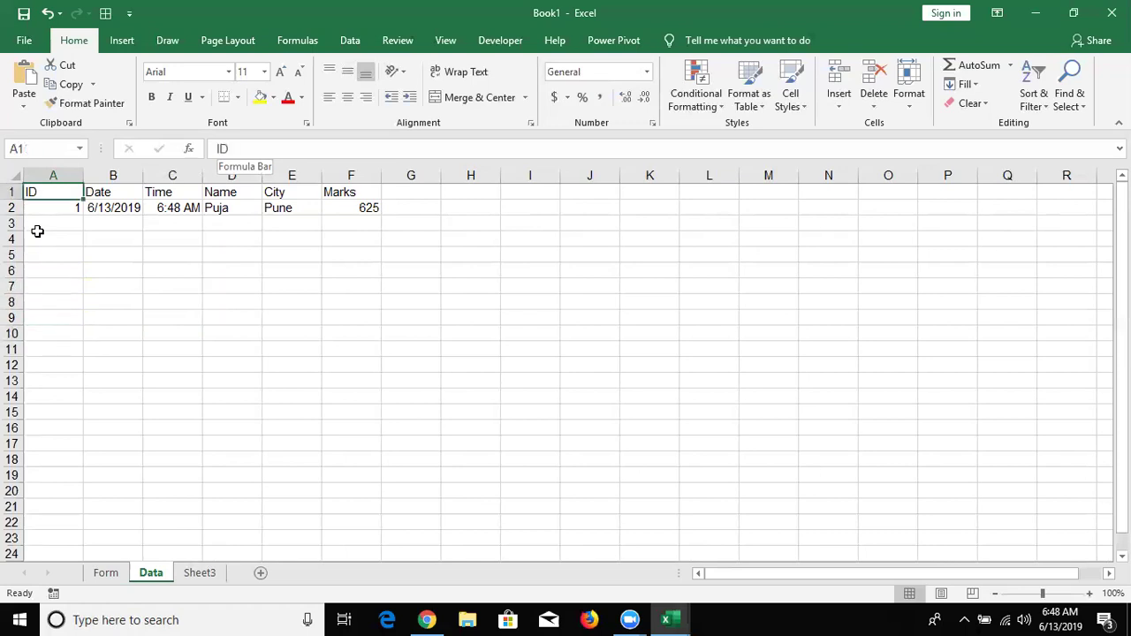
{"action": "left_click", "coordinate": [106, 573]}
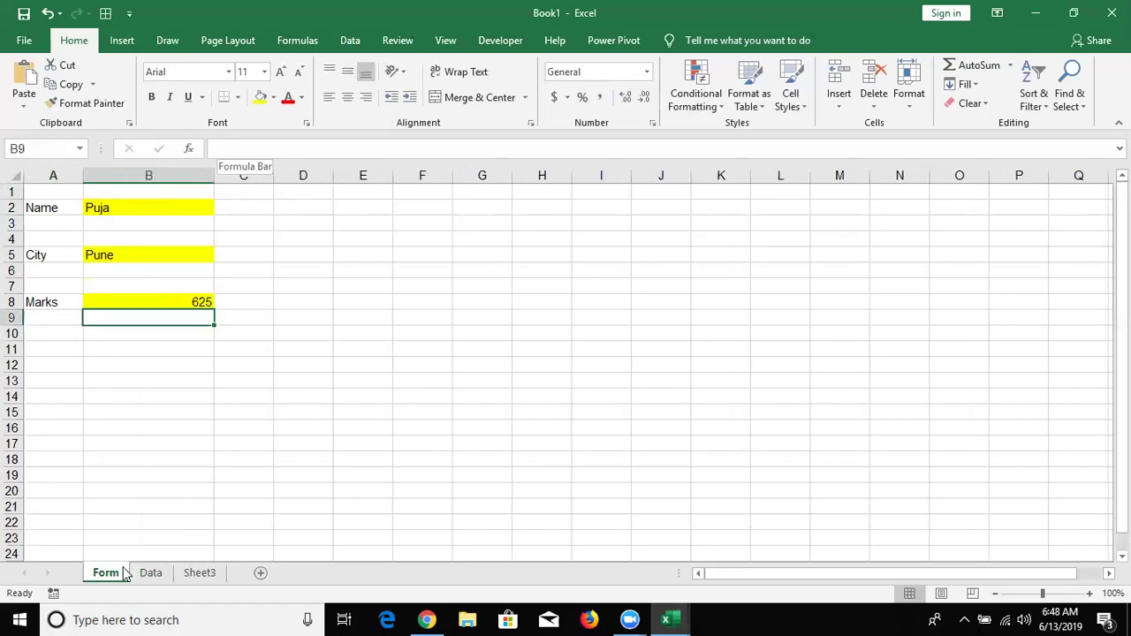
{"action": "key", "text": "alt+F11"}
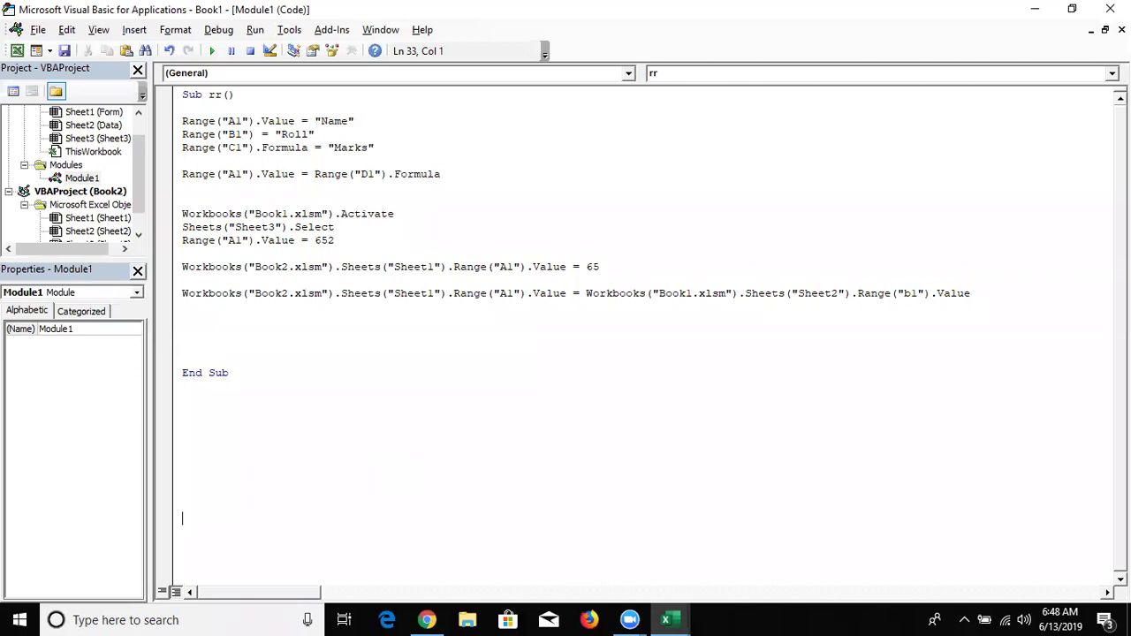
- Declare an empty Sub send() below the rr macro in Module1, then return to Excel
{"action": "key", "text": "ctrl+End"}
{"action": "left_click", "coordinate": [182, 226]}
{"action": "left_click", "coordinate": [182, 107]}
{"action": "key", "text": "Return"}
{"action": "key", "text": "Return"}
{"action": "type", "text": "sub send"}
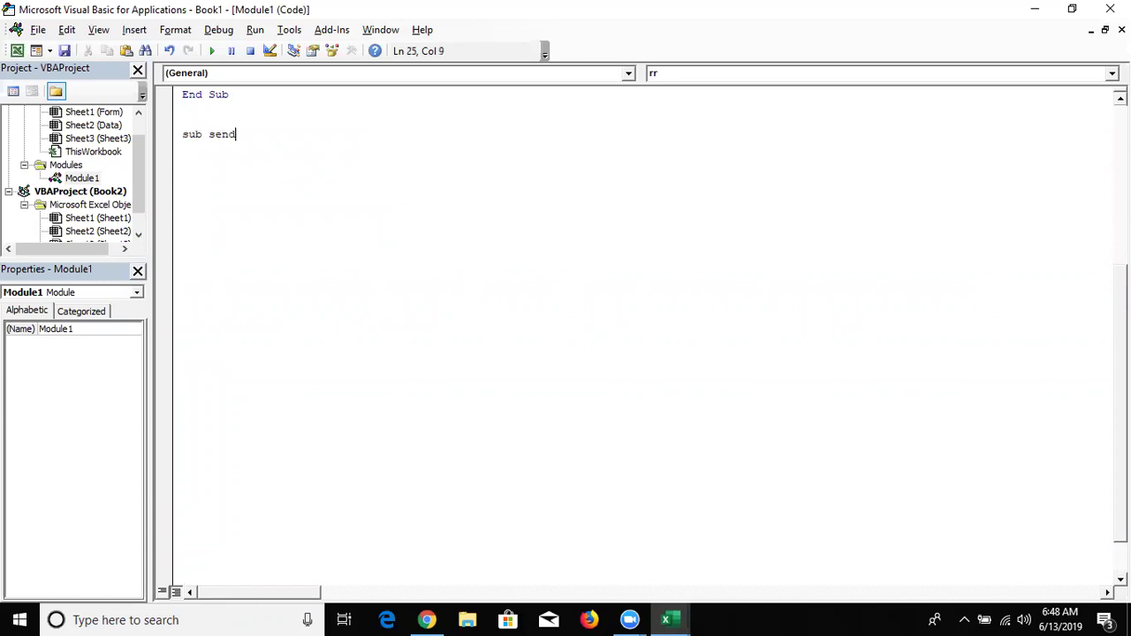
{"action": "type", "text": "()"}
{"action": "key", "text": "Return"}
{"action": "key", "text": "Return"}
{"action": "key", "text": "Return"}
{"action": "key", "text": "Return"}
{"action": "key", "text": "Return"}
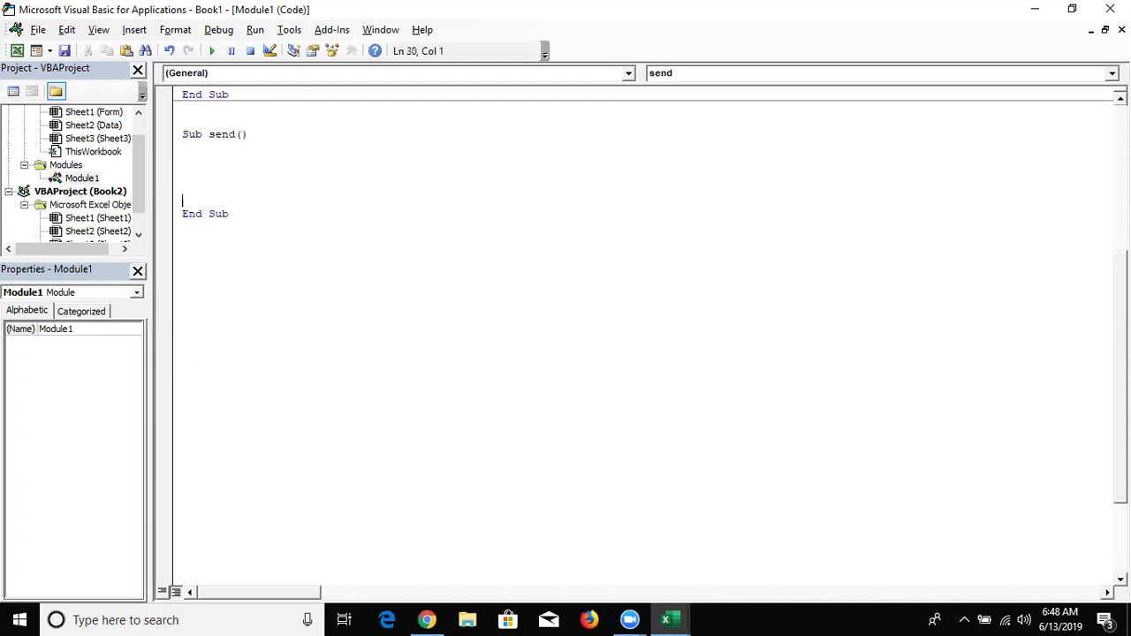
{"action": "key", "text": "alt+F11"}
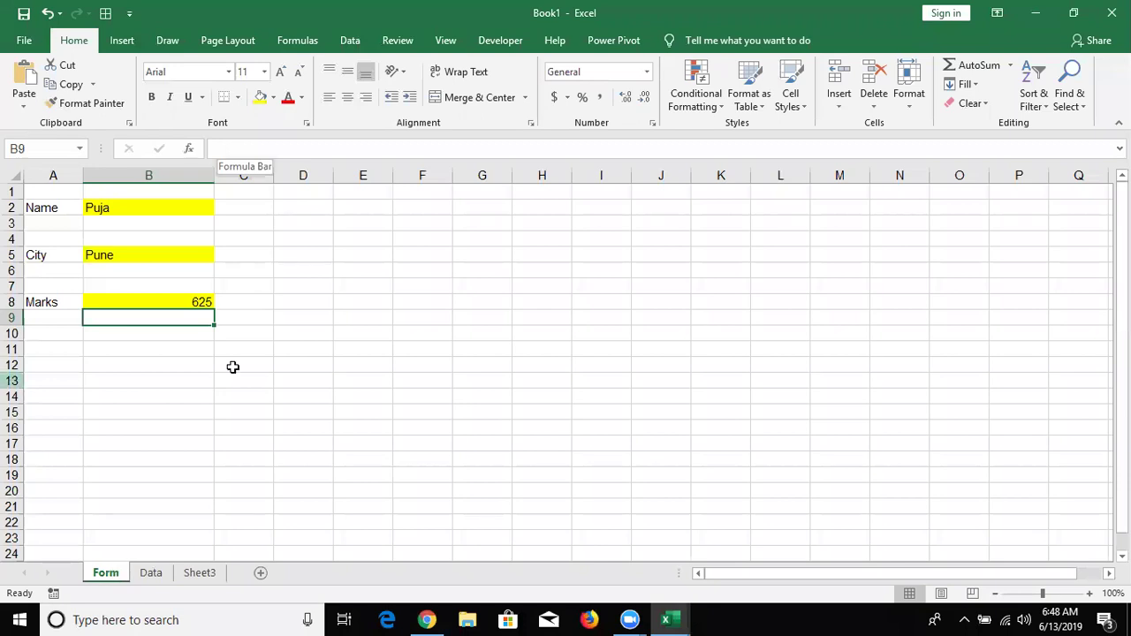
- On the Data sheet, enter =MAX(A:A) in I4, which returns 1
{"action": "key", "text": "Up"}
{"action": "key", "text": "Up"}
{"action": "key", "text": "ctrl+Page_Down"}
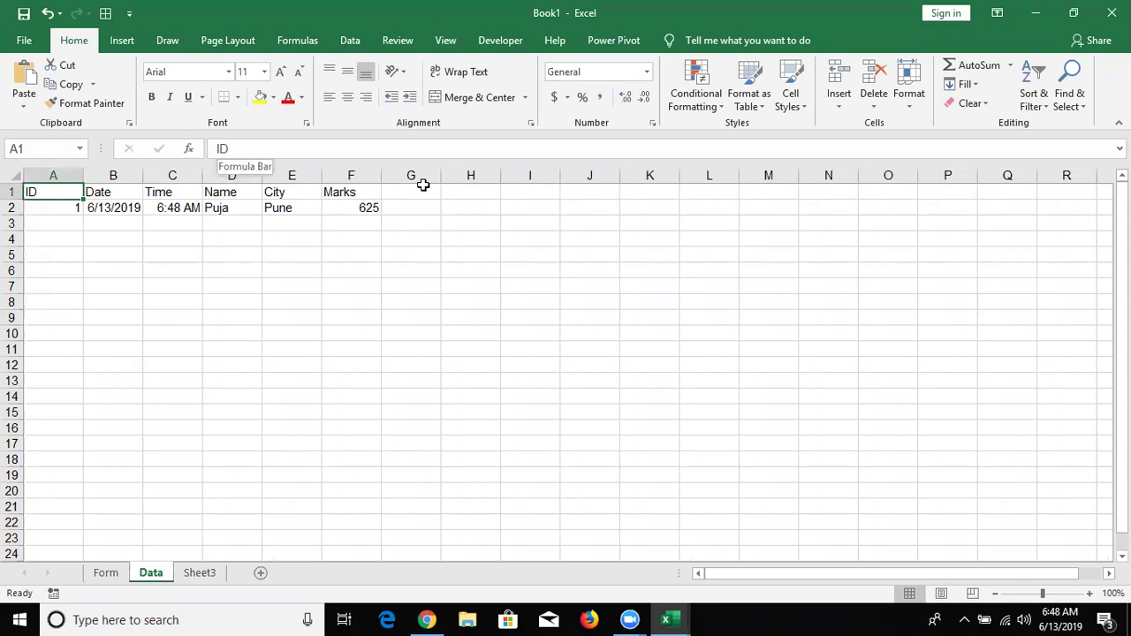
{"action": "left_click", "coordinate": [423, 186]}
{"action": "left_click", "coordinate": [502, 239]}
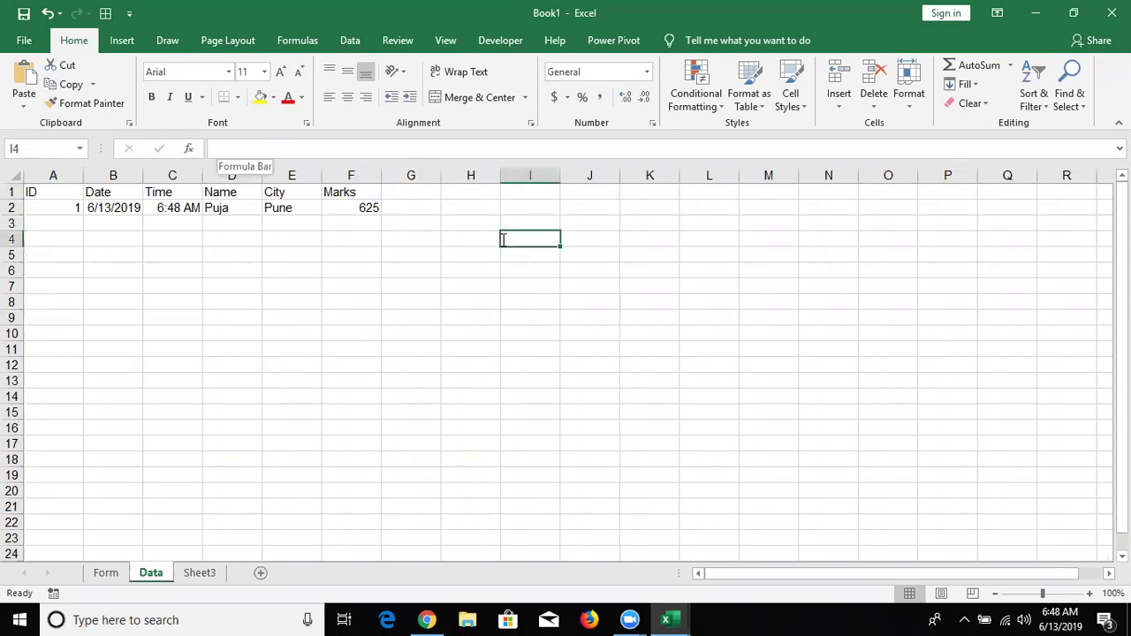
{"action": "type", "text": "="}
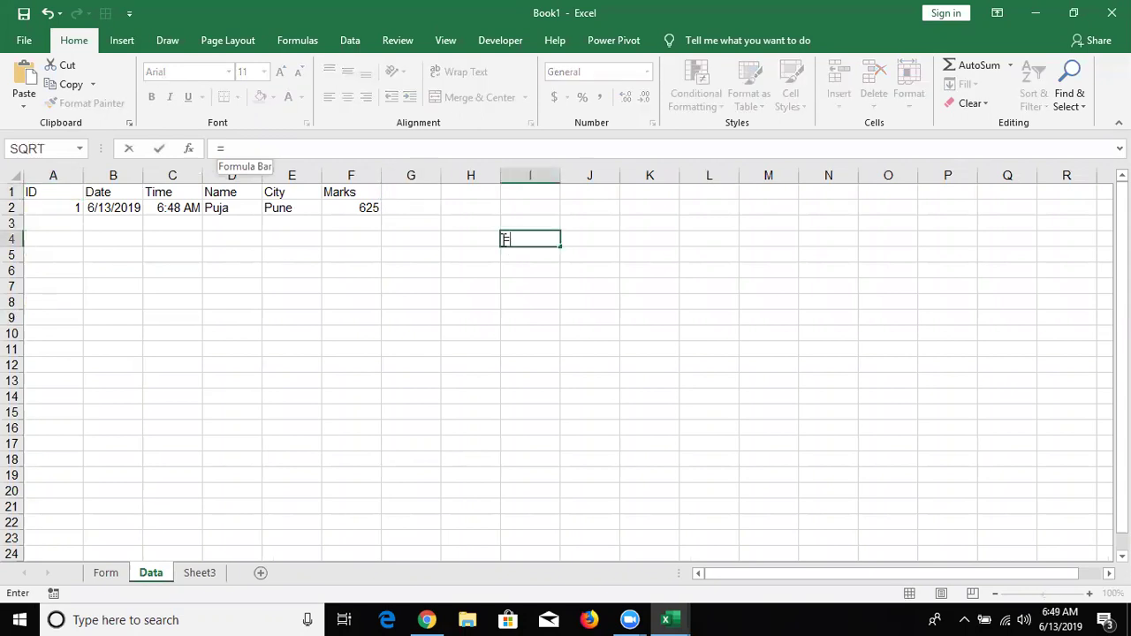
{"action": "type", "text": "ma"}
{"action": "key", "text": "Down"}
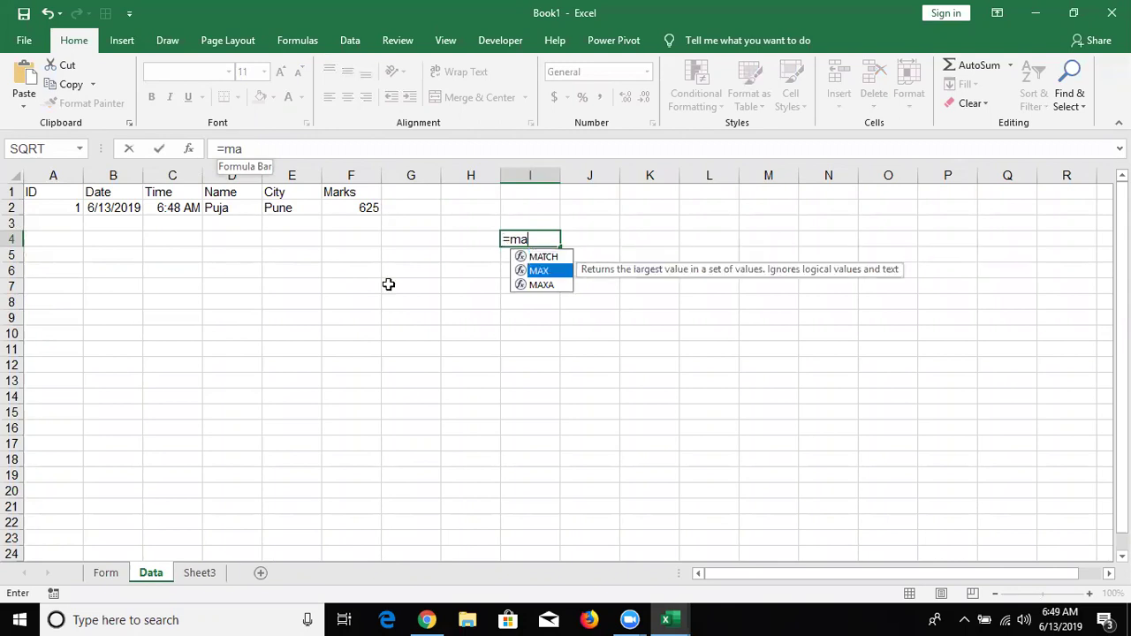
{"action": "key", "text": "Tab"}
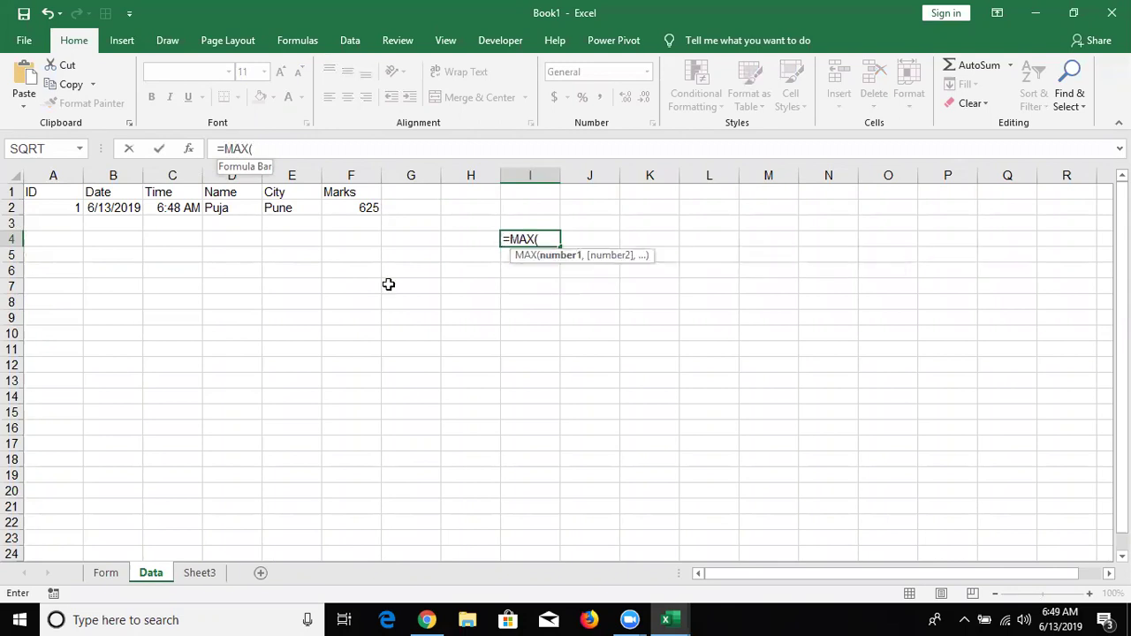
{"action": "left_click", "coordinate": [55, 177]}
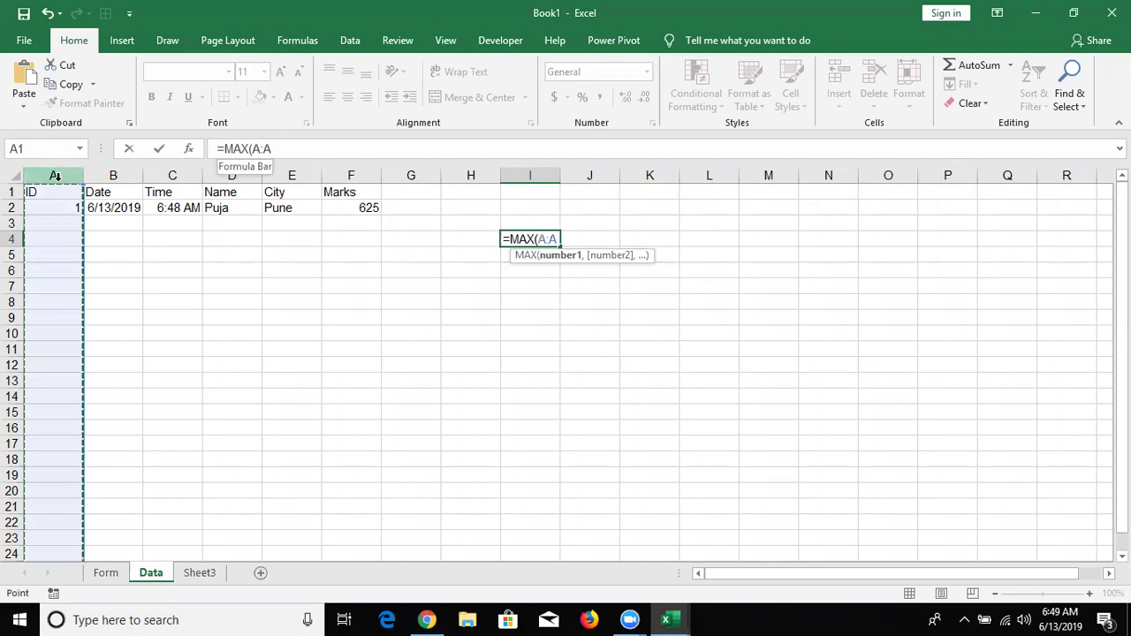
{"action": "key", "text": "Return"}
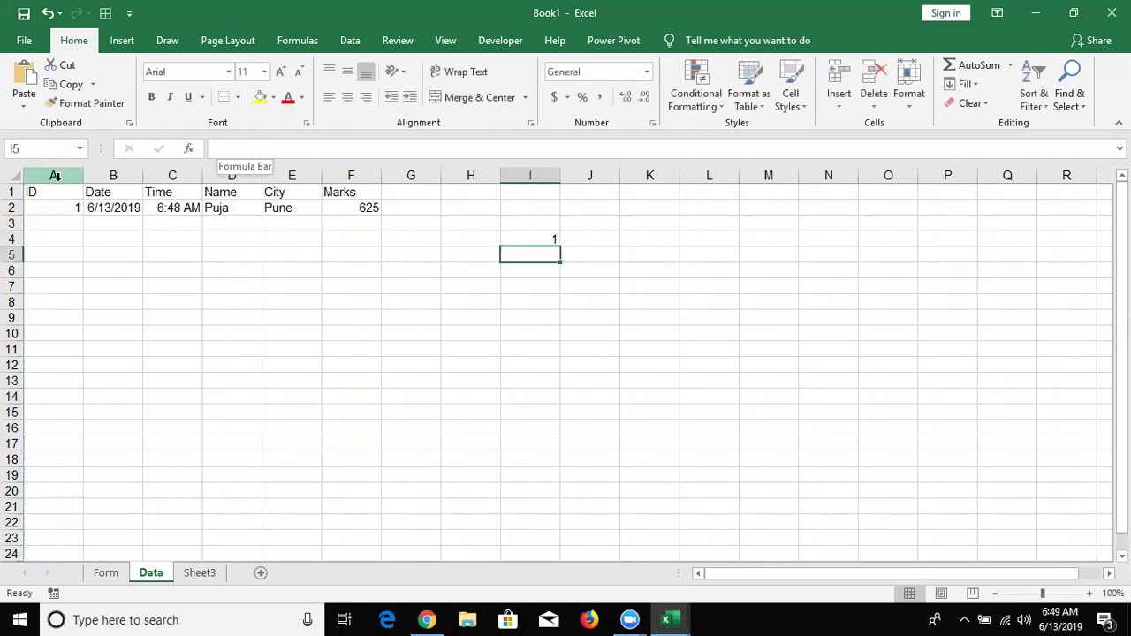
- Enter =I4+1 in J4, which gives 2, then clear the I4:J4 test cells
{"action": "key", "text": "Up"}
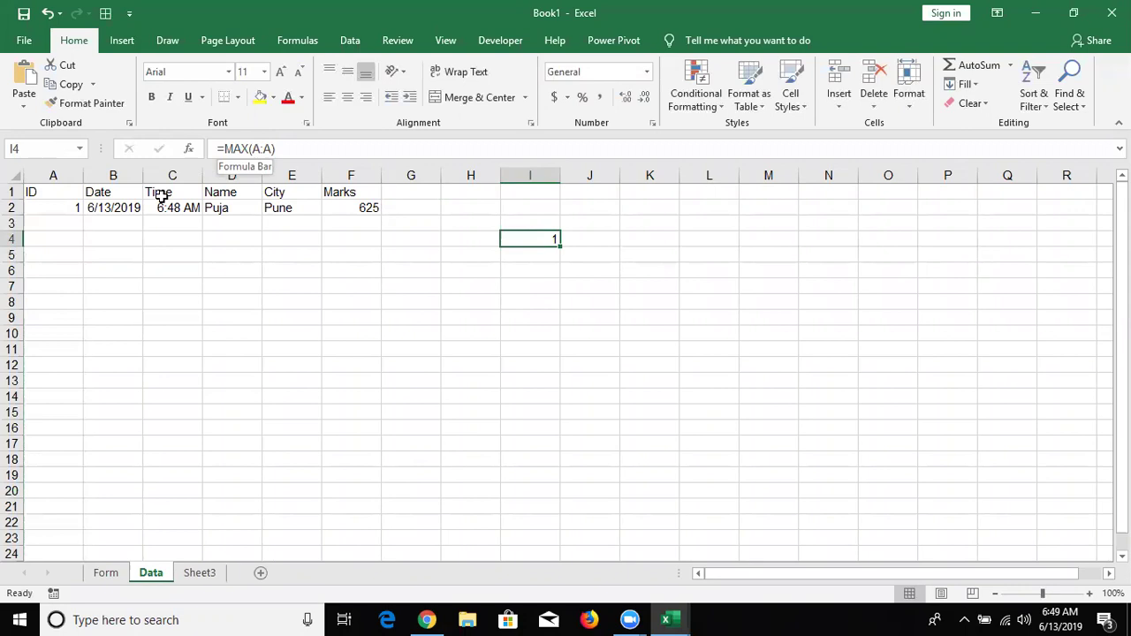
{"action": "key", "text": "Right"}
{"action": "type", "text": "="}
{"action": "key", "text": "Left"}
{"action": "type", "text": "+1"}
{"action": "key", "text": "Return"}
{"action": "key", "text": "Up"}
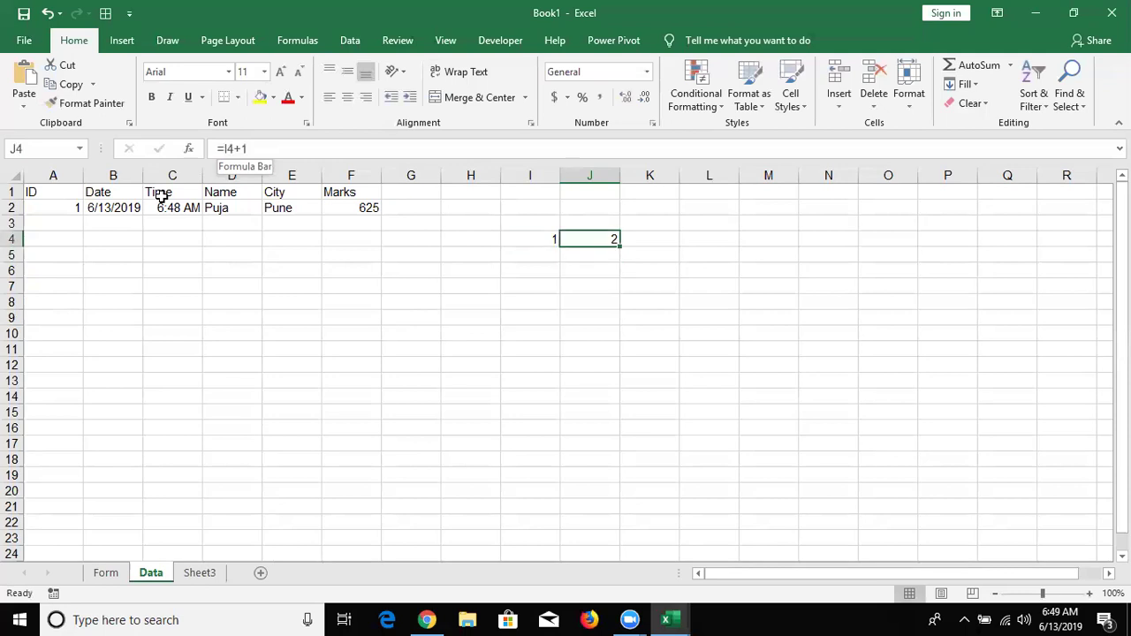
{"action": "key", "text": "Left"}
{"action": "key", "text": "shift+Right"}
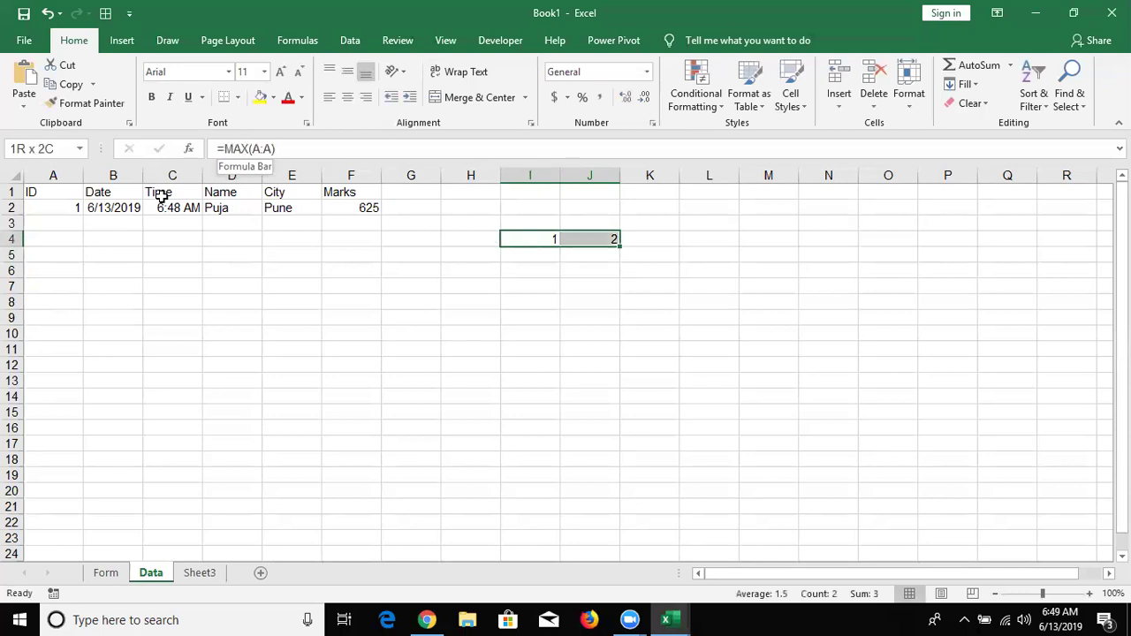
{"action": "key", "text": "Delete"}
{"action": "key", "text": "alt+F11"}
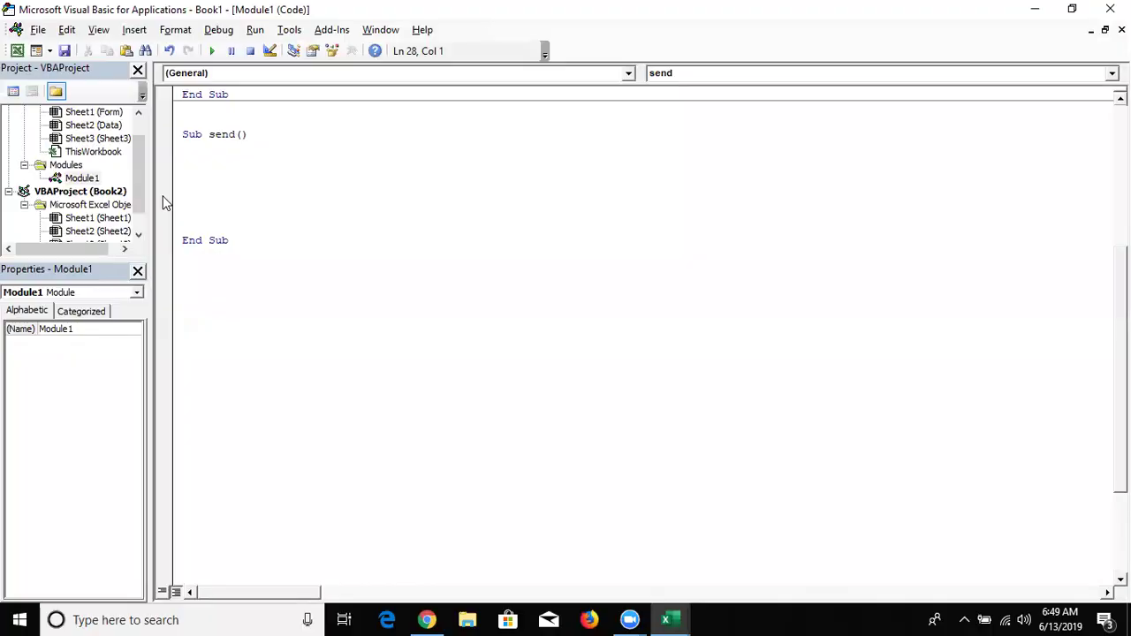
- Type id=Application.WorksheetFunction.Max, picking WorksheetFunction and Max from IntelliSense
{"action": "type", "text": "id=application."}
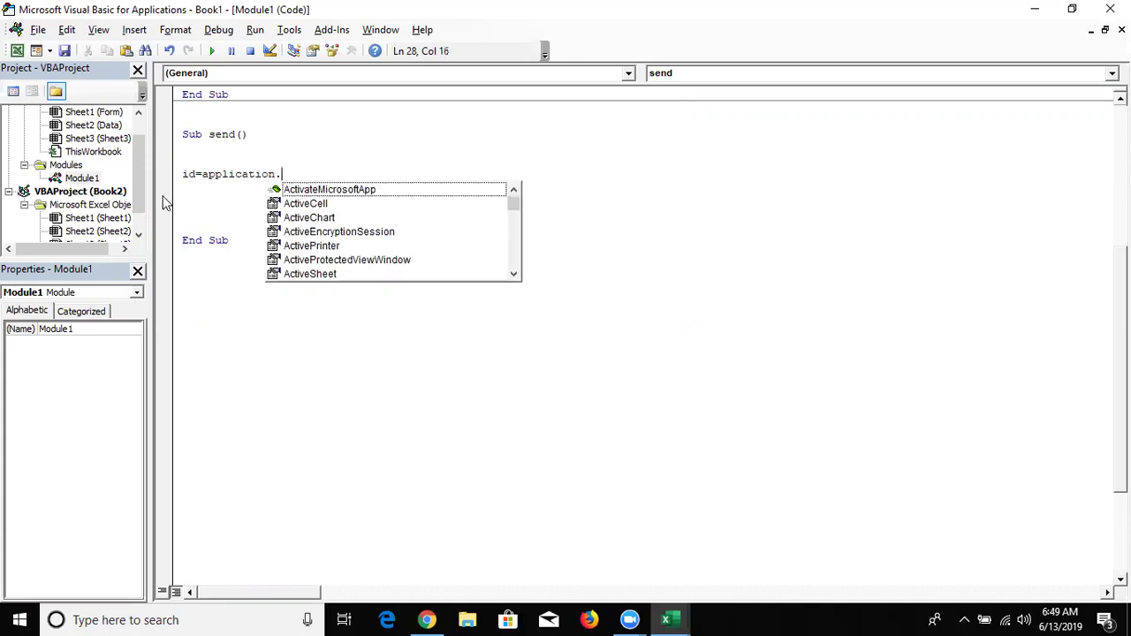
{"action": "type", "text": "wo"}
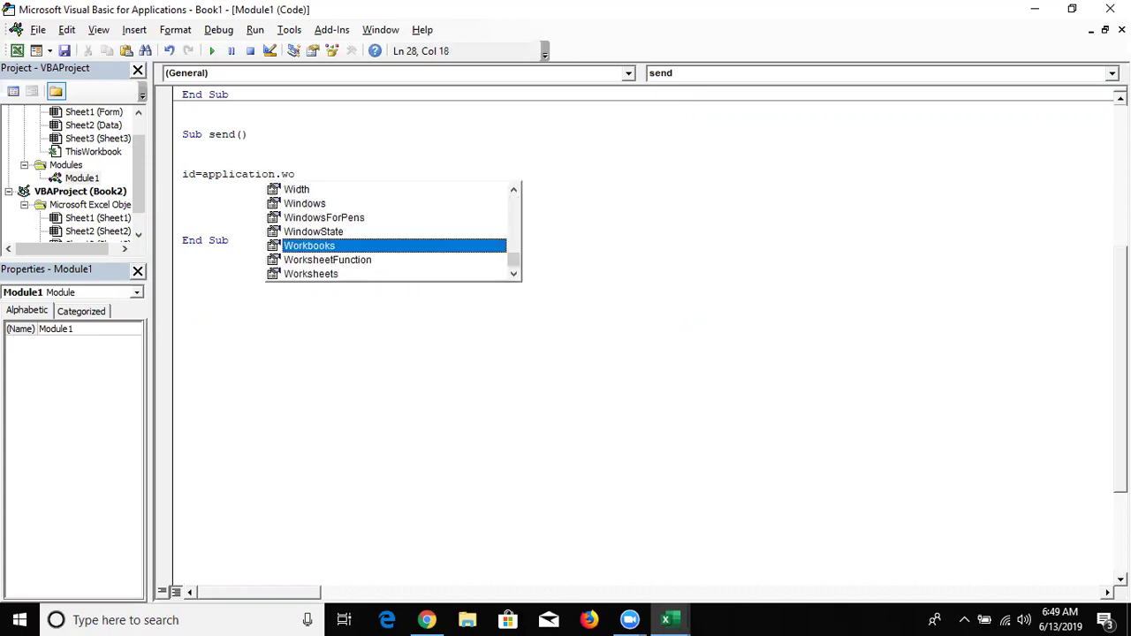
{"action": "key", "text": "Down"}
{"action": "key", "text": "Tab"}
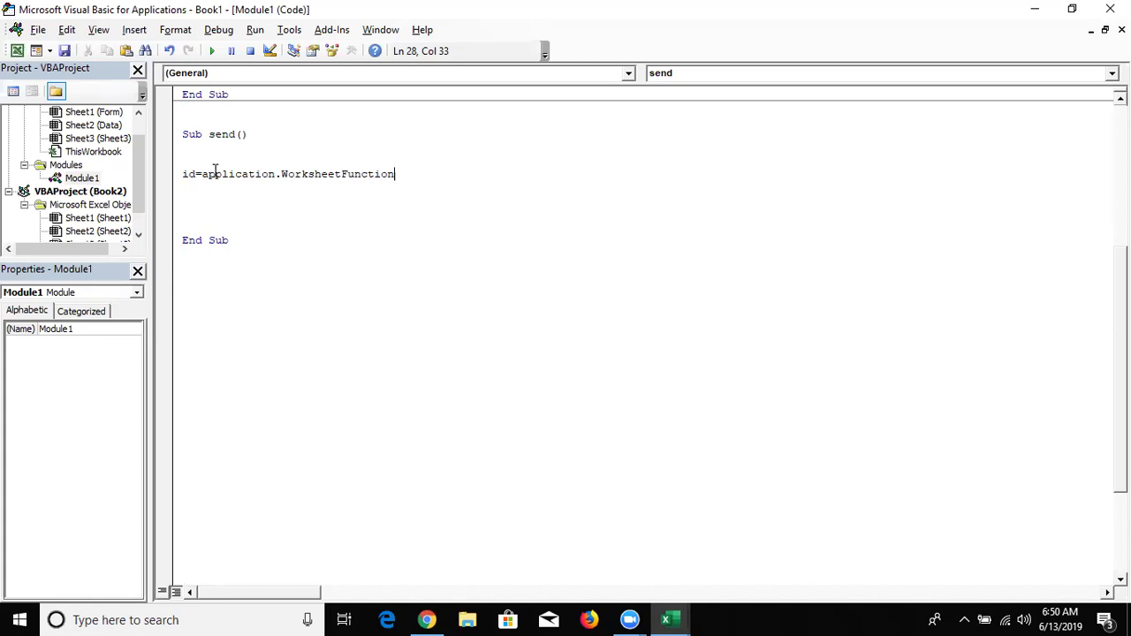
{"action": "type", "text": ".m"}
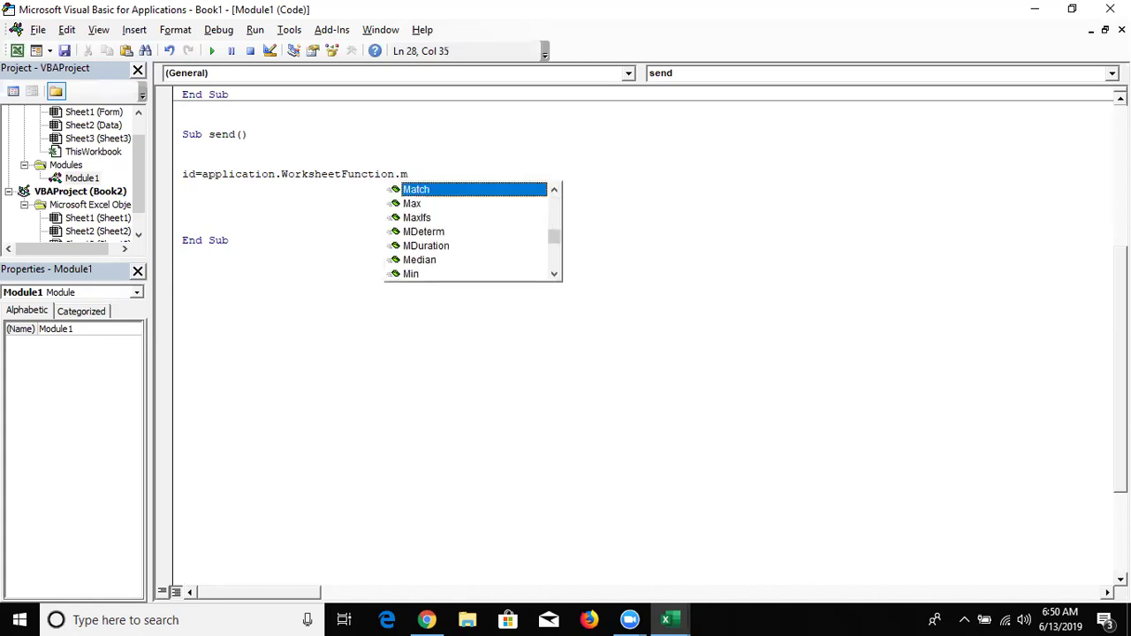
{"action": "key", "text": "Down"}
{"action": "key", "text": "Tab"}
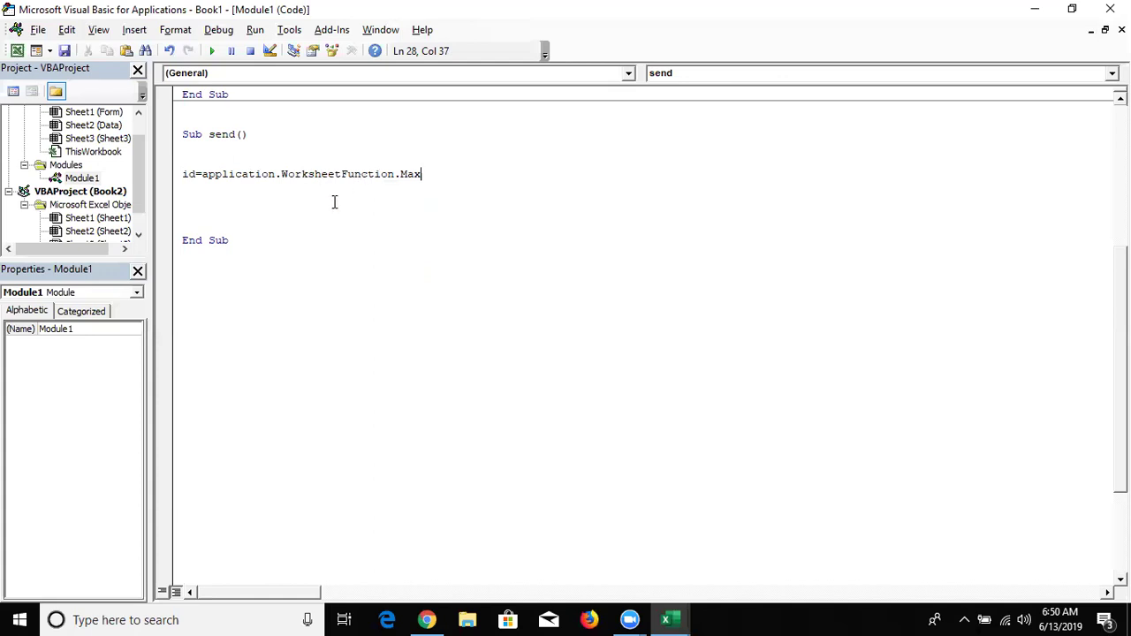
- Complete the ID line as Max(Sheets("Data").Range("A:A")) after checking the Data sheet
{"action": "type", "text": "("}
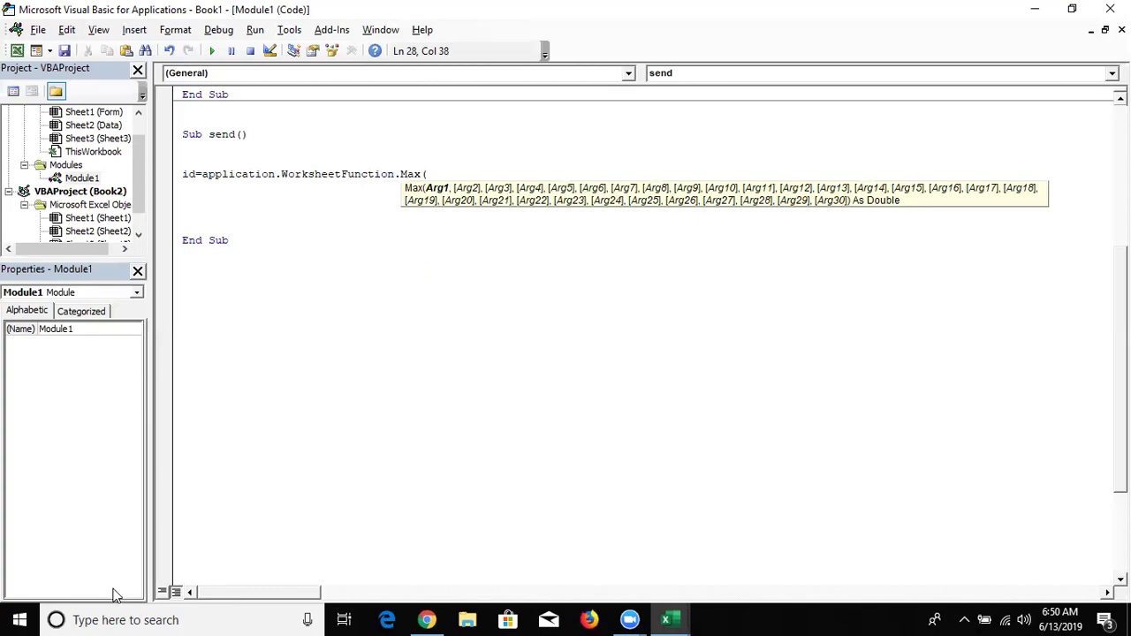
{"action": "key", "text": "alt+F11"}
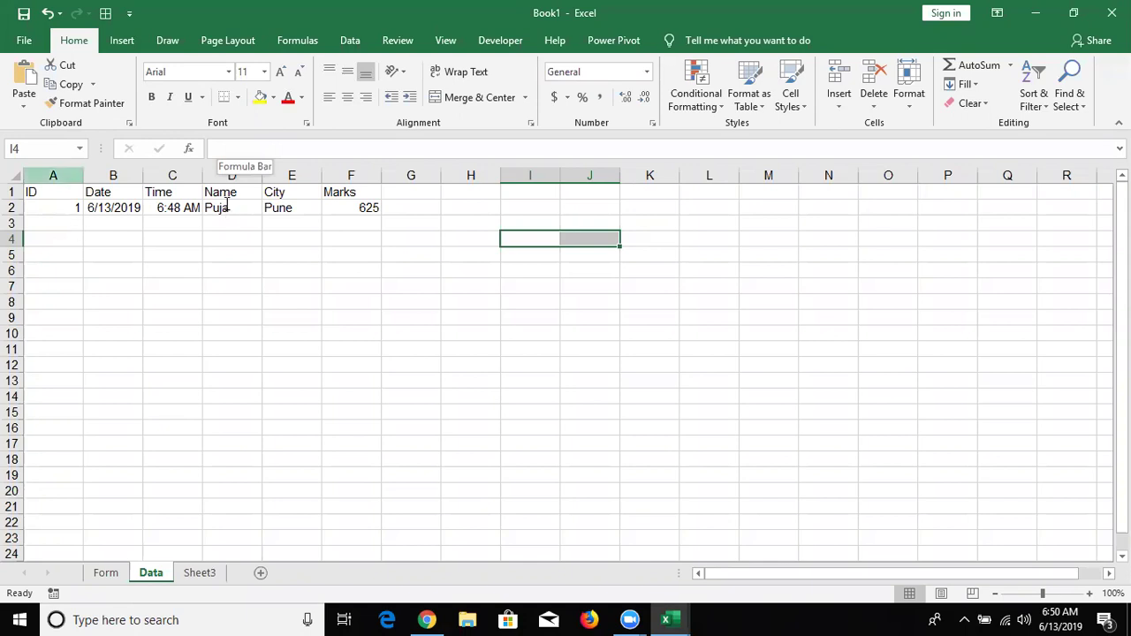
{"action": "key", "text": "alt+F11"}
{"action": "type", "text": "sheets"}
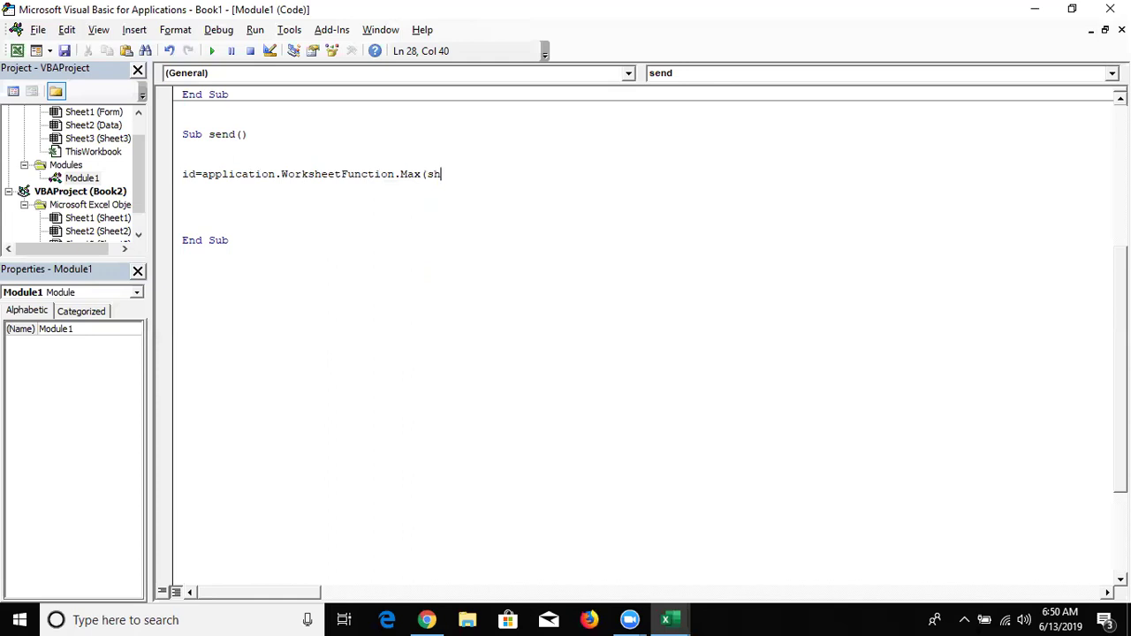
{"action": "type", "text": "(\"Data\""}
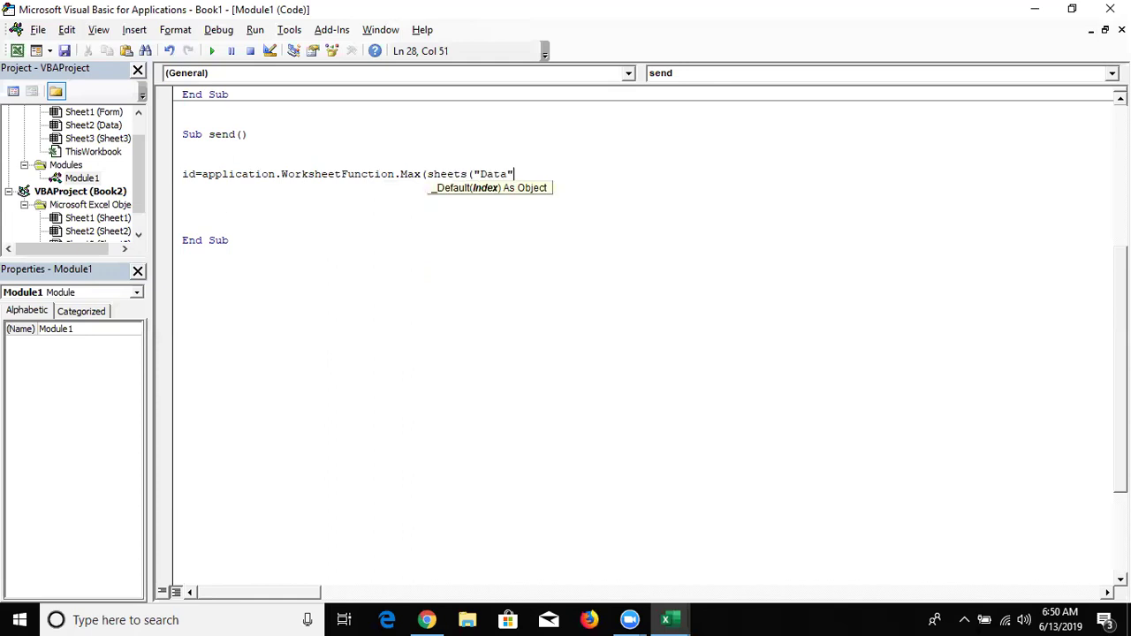
{"action": "type", "text": ")"}
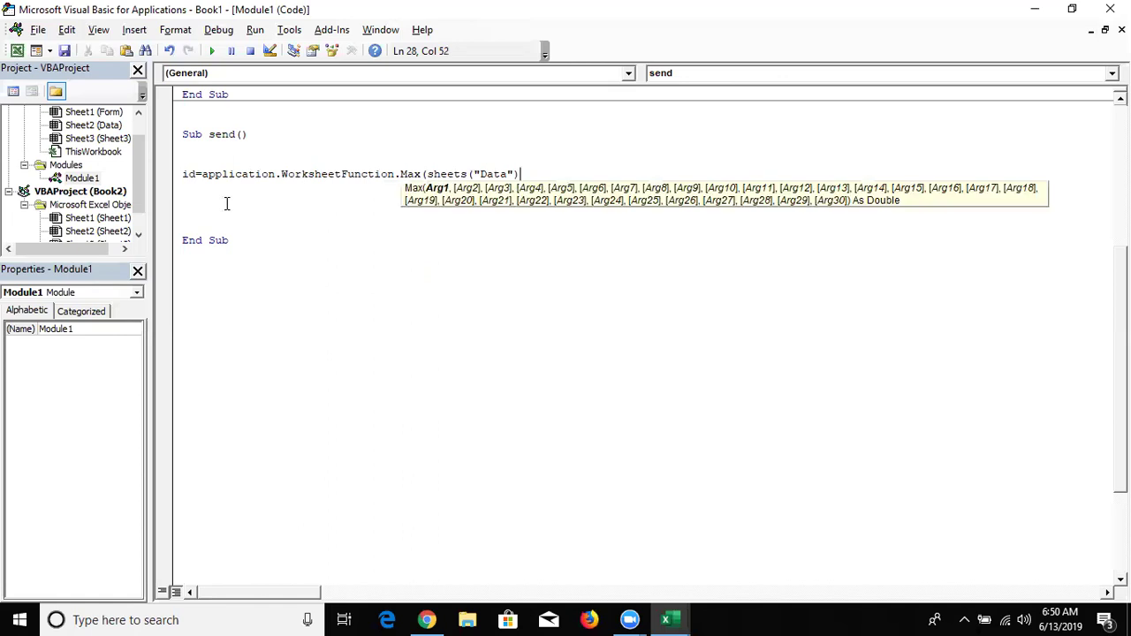
{"action": "type", "text": ".range("}
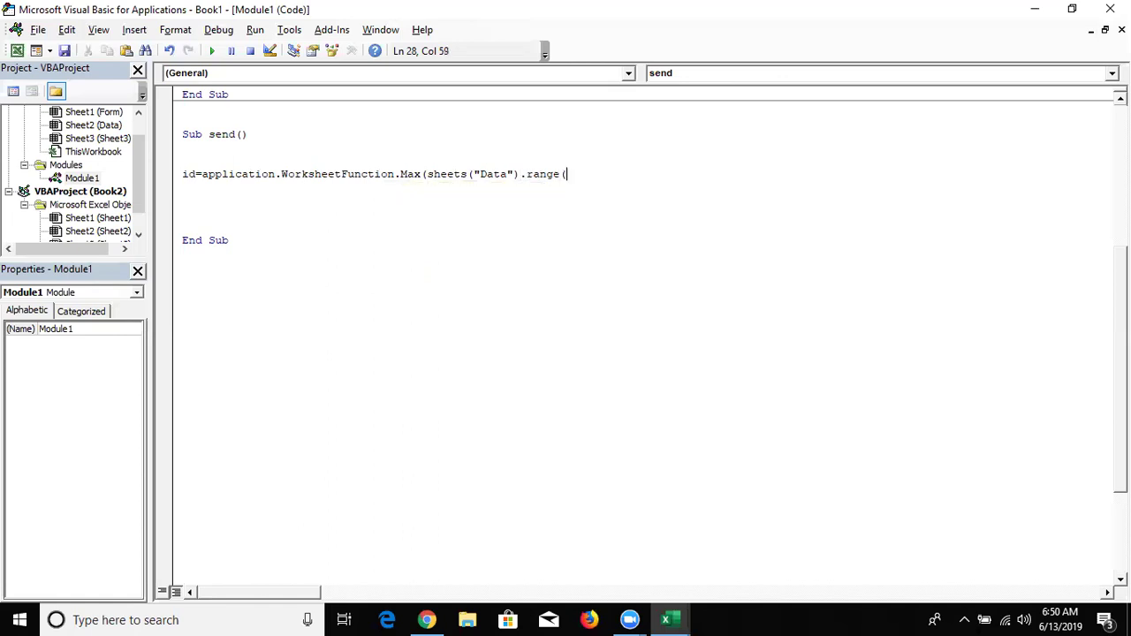
{"action": "type", "text": "\"A:A\")"}
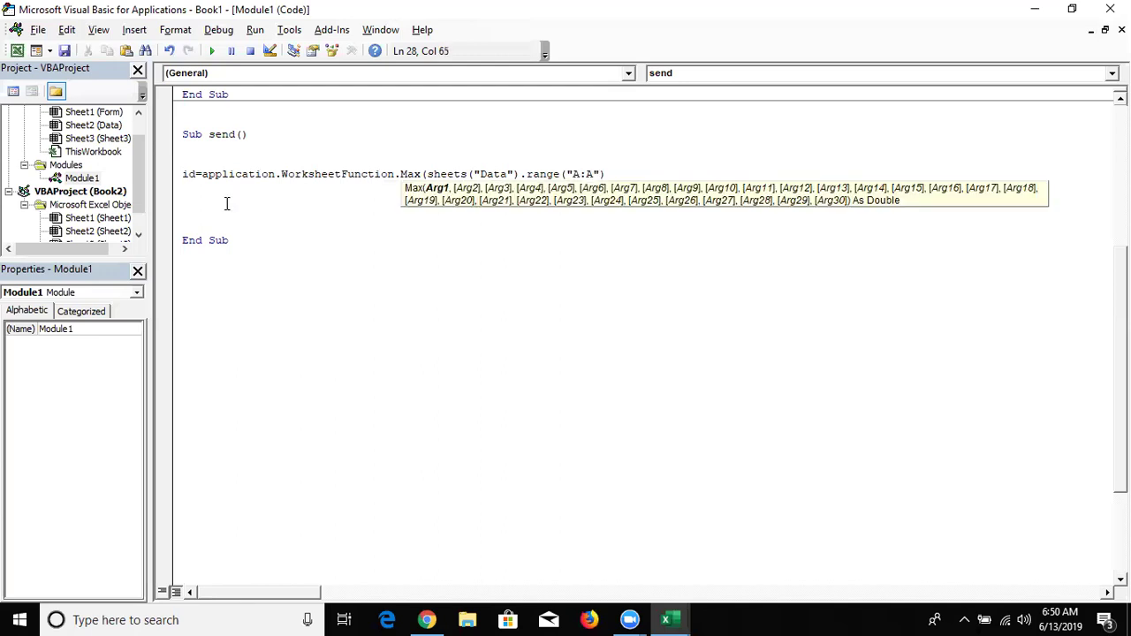
{"action": "type", "text": ")"}
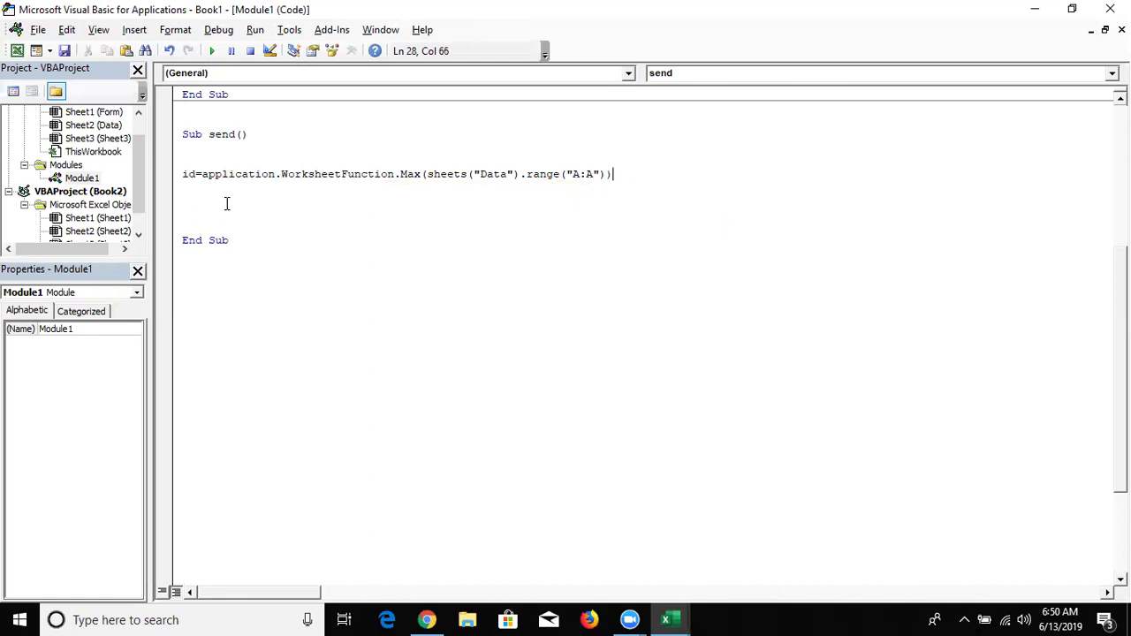
{"action": "left_click", "coordinate": [311, 210]}
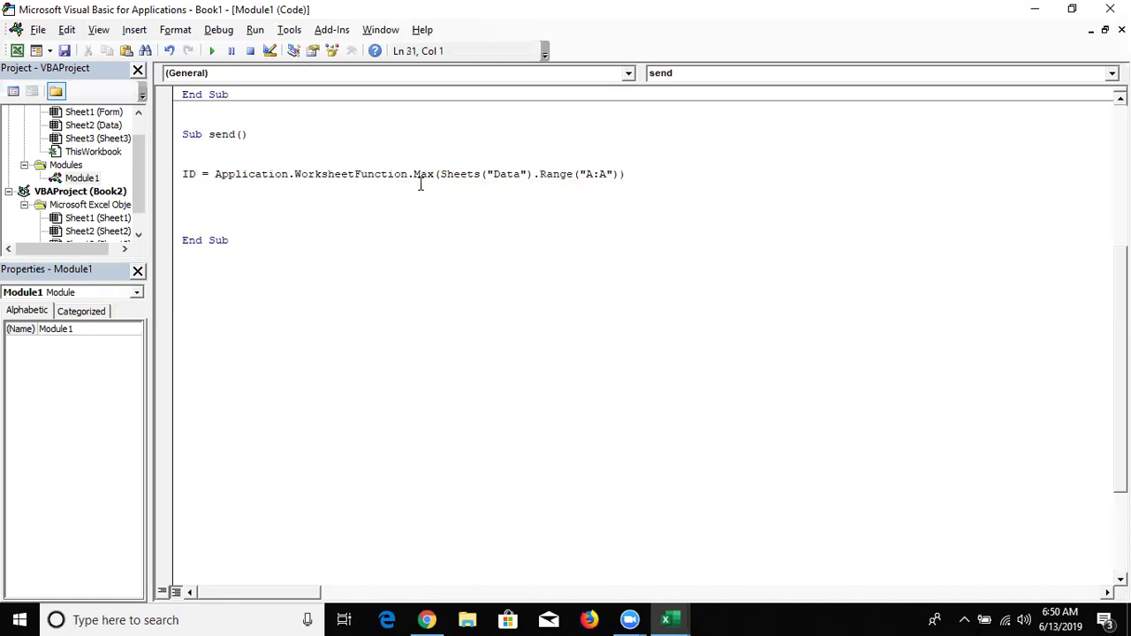
- Review the Sheets("Data") and A:A parts of the ID line, then return to Excel's Form sheet
{"action": "key", "text": "Up"}
{"action": "key", "text": "Up"}
{"action": "left_click", "coordinate": [423, 178]}
{"action": "double_click", "coordinate": [600, 175]}
{"action": "double_click", "coordinate": [487, 175]}
{"action": "double_click", "coordinate": [589, 176]}
{"action": "left_click", "coordinate": [515, 192]}
{"action": "key", "text": "alt+F11"}
{"action": "left_click", "coordinate": [113, 576]}
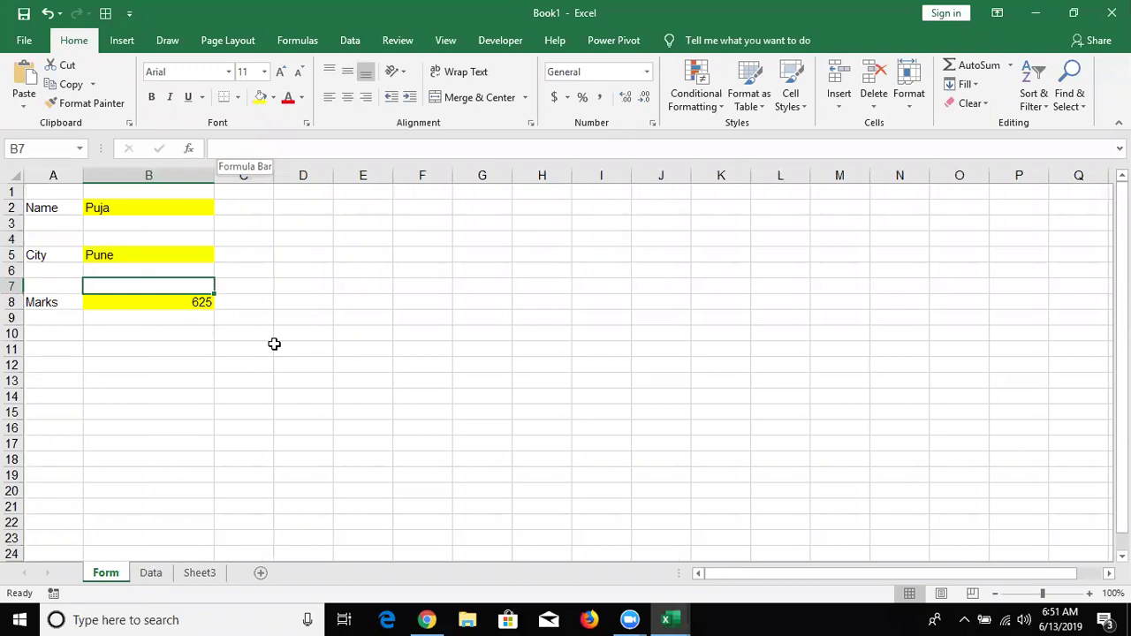
- Compare the Sheets("Data") reference in the ID line with column A in the workbook
{"action": "left_click", "coordinate": [259, 337]}
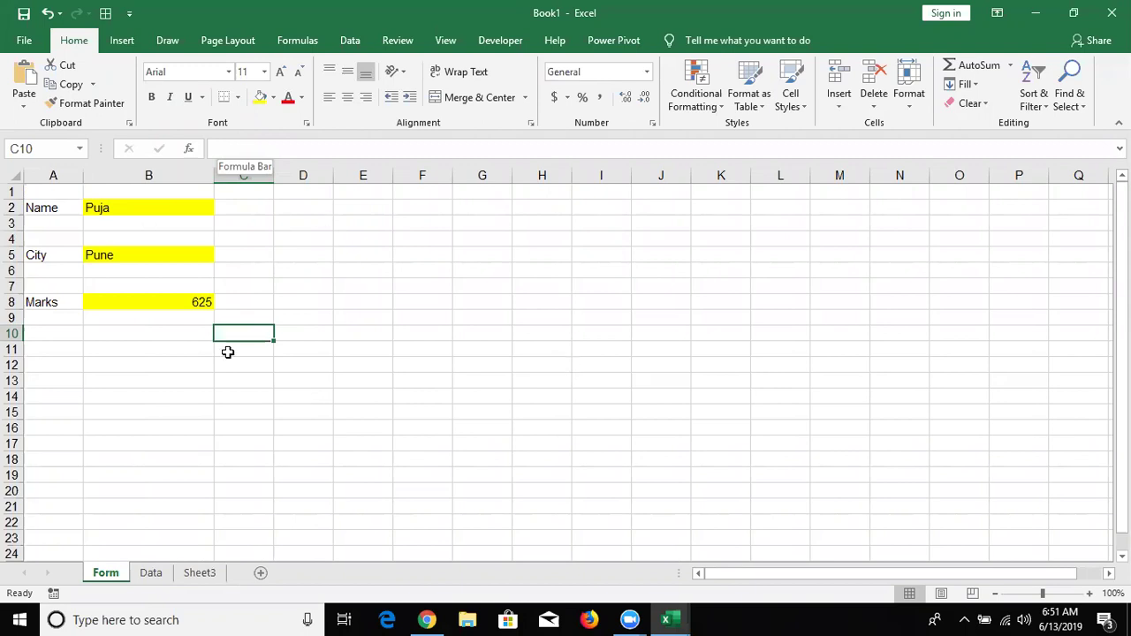
{"action": "key", "text": "alt+F11"}
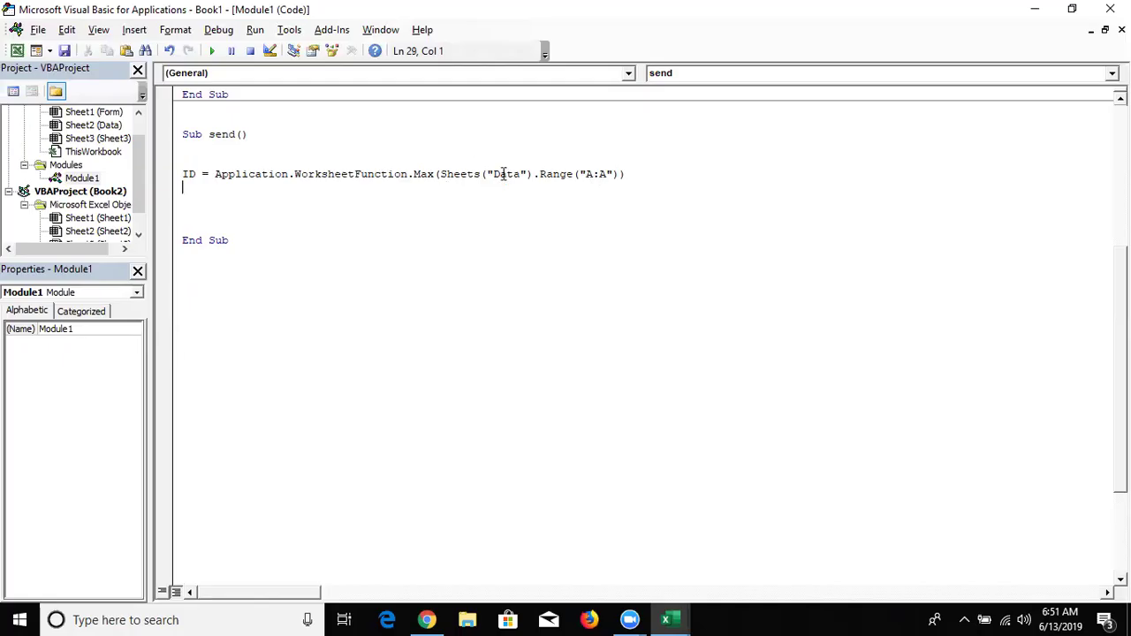
{"action": "left_click_drag", "start_coordinate": [440, 174], "coordinate": [528, 174]}
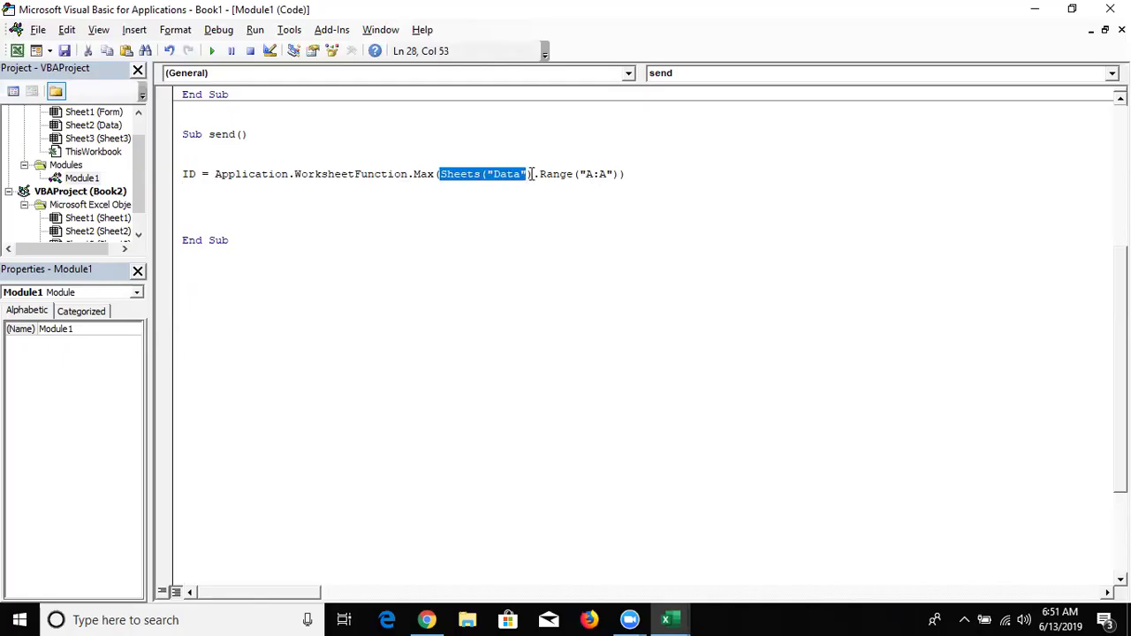
{"action": "key", "text": "alt+F11"}
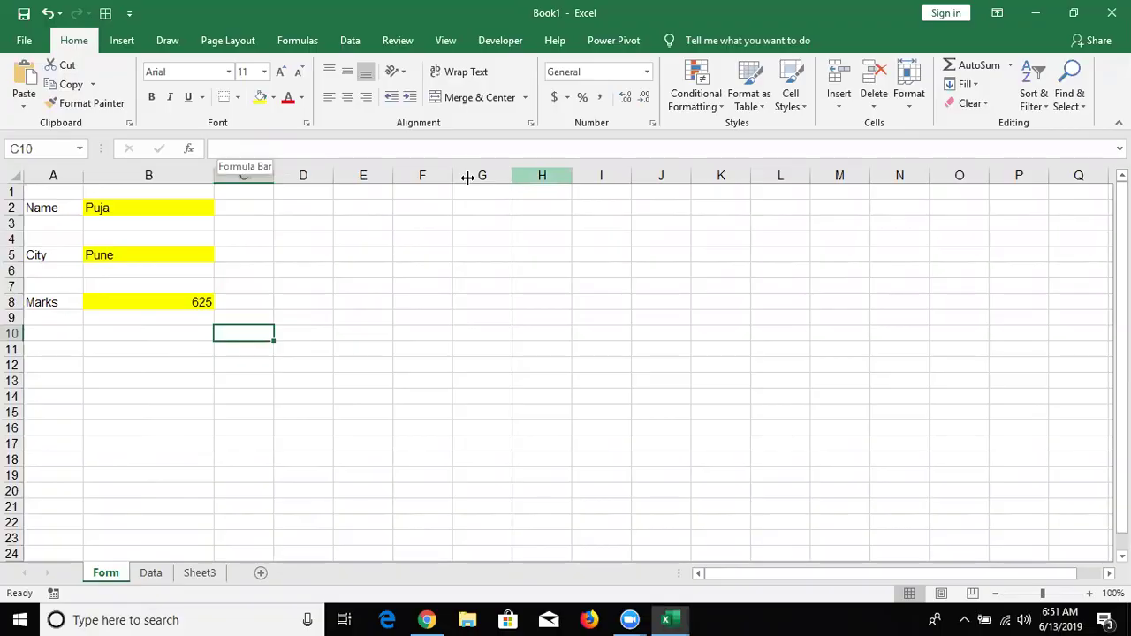
{"action": "left_click", "coordinate": [48, 165]}
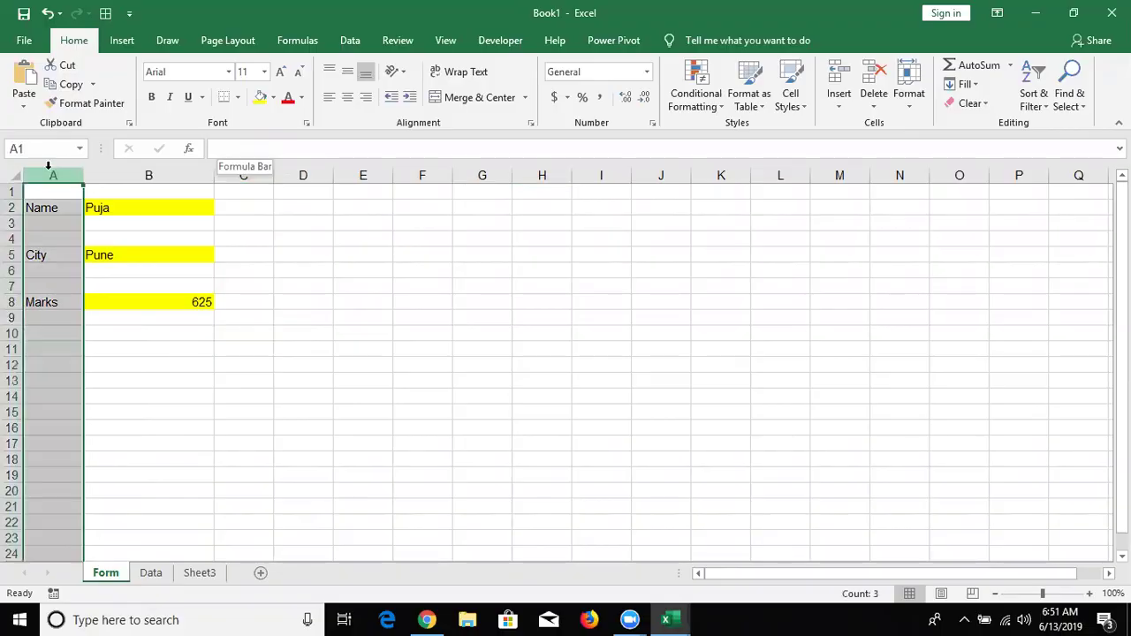
{"action": "key", "text": "alt+F11"}
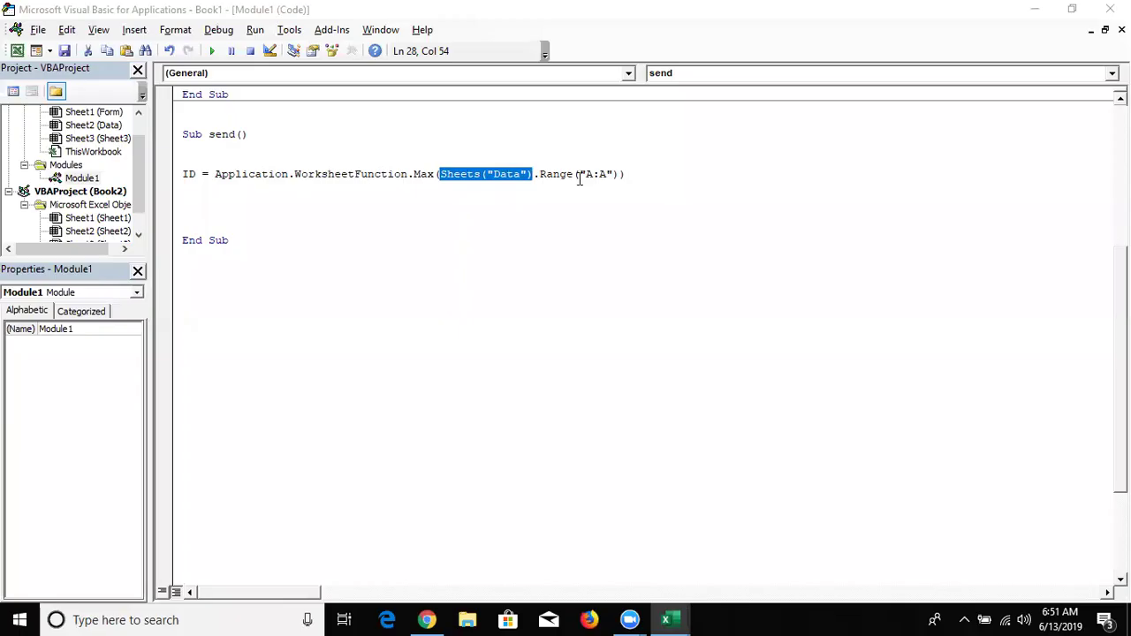
{"action": "left_click", "coordinate": [508, 184]}
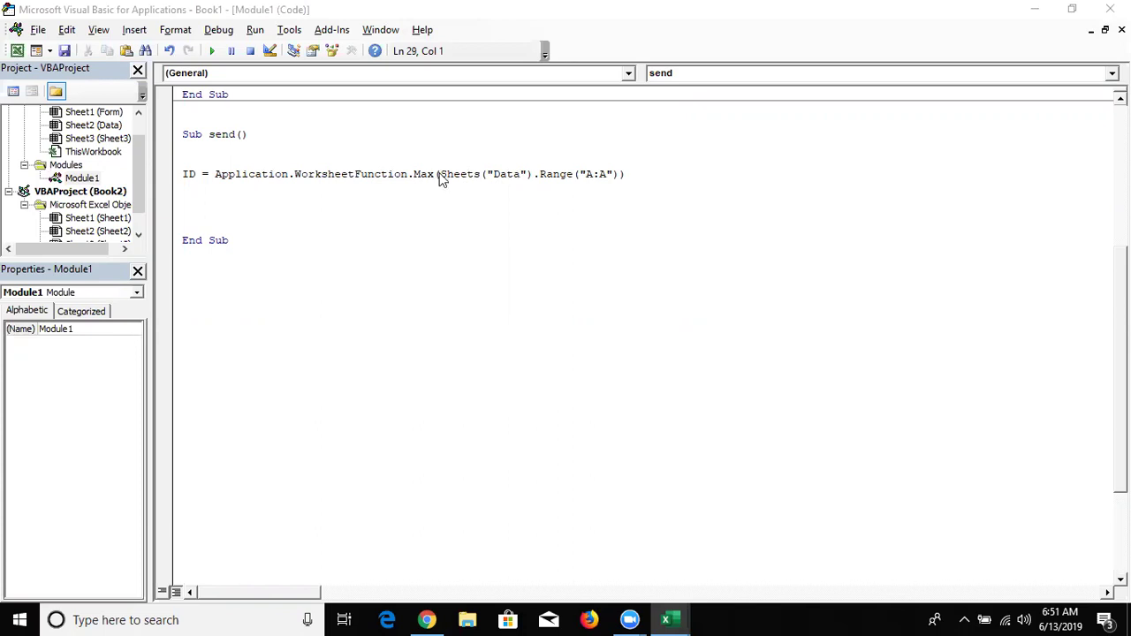
- Check the earlier macro's Workbooks reference, then insert an empty line below the ID line
{"action": "double_click", "coordinate": [444, 175]}
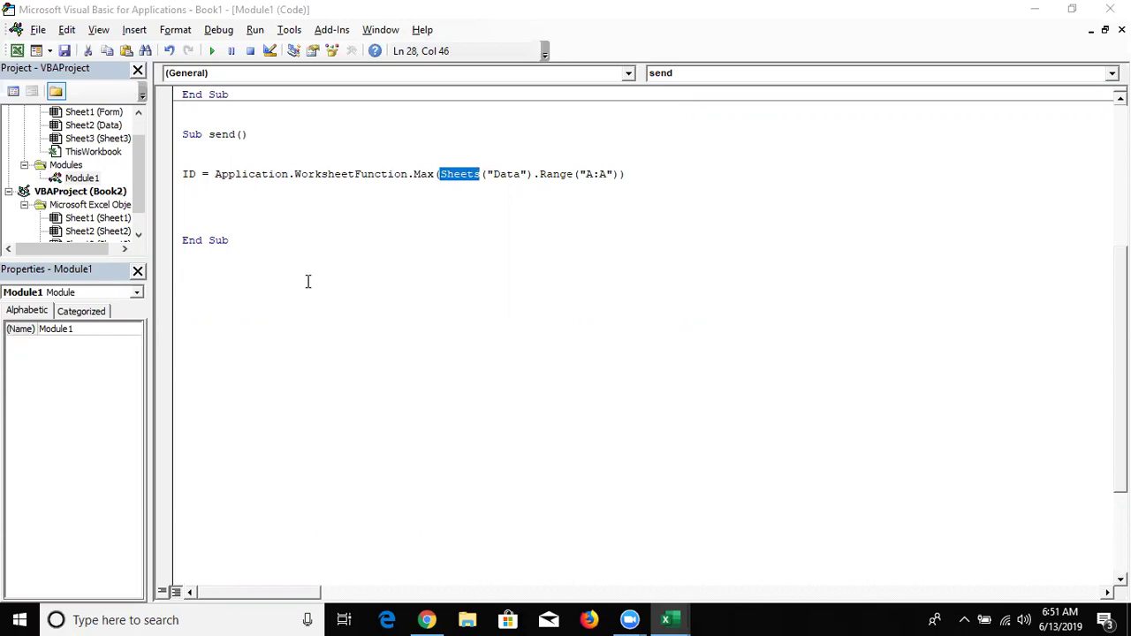
{"action": "key", "text": "Up"}
{"action": "key", "text": "Up"}
{"action": "key", "text": "Up"}
{"action": "key", "text": "Up"}
{"action": "key", "text": "Up"}
{"action": "key", "text": "Up"}
{"action": "key", "text": "Up"}
{"action": "key", "text": "Up"}
{"action": "key", "text": "Up"}
{"action": "key", "text": "Up"}
{"action": "key", "text": "Up"}
{"action": "key", "text": "Up"}
{"action": "key", "text": "Up"}
{"action": "key", "text": "Up"}
{"action": "key", "text": "Up"}
{"action": "key", "text": "Up"}
{"action": "key", "text": "Up"}
{"action": "key", "text": "Up"}
{"action": "key", "text": "Up"}
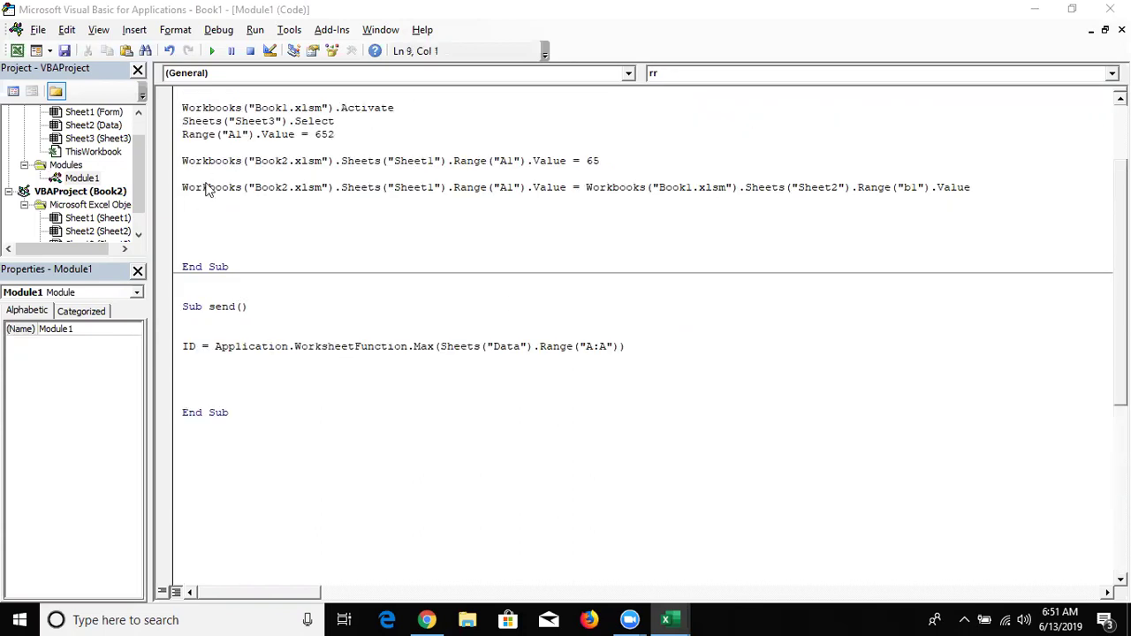
{"action": "double_click", "coordinate": [208, 188]}
{"action": "left_click", "coordinate": [197, 361]}
{"action": "key", "text": "Return"}
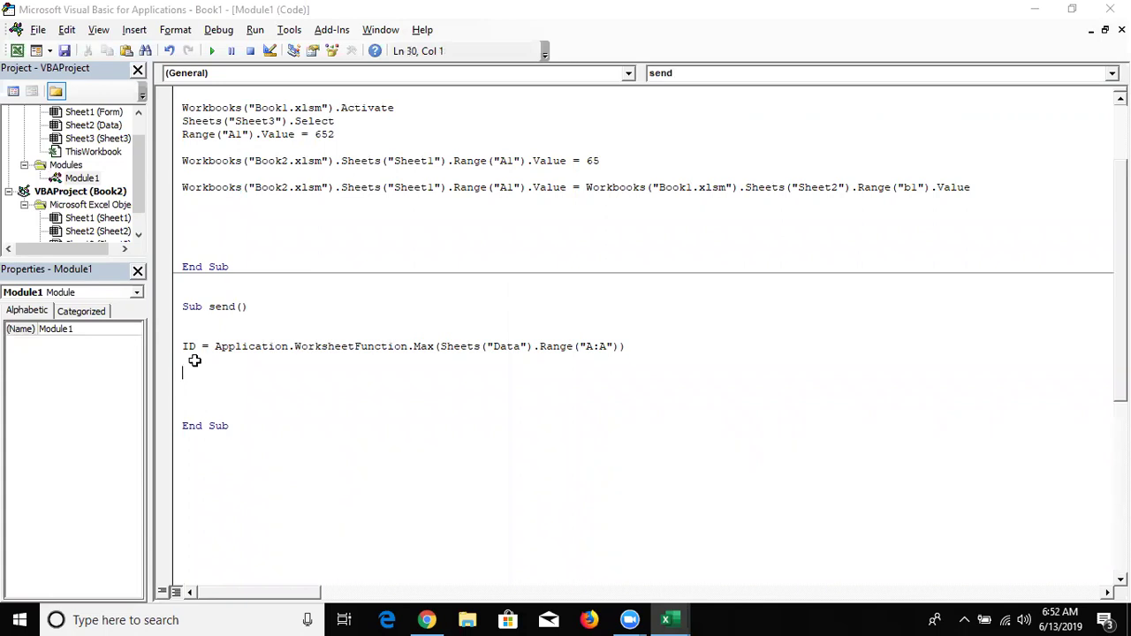
- Look up the first empty cell of the ID column on the Data sheet
{"action": "key", "text": "alt+F11"}
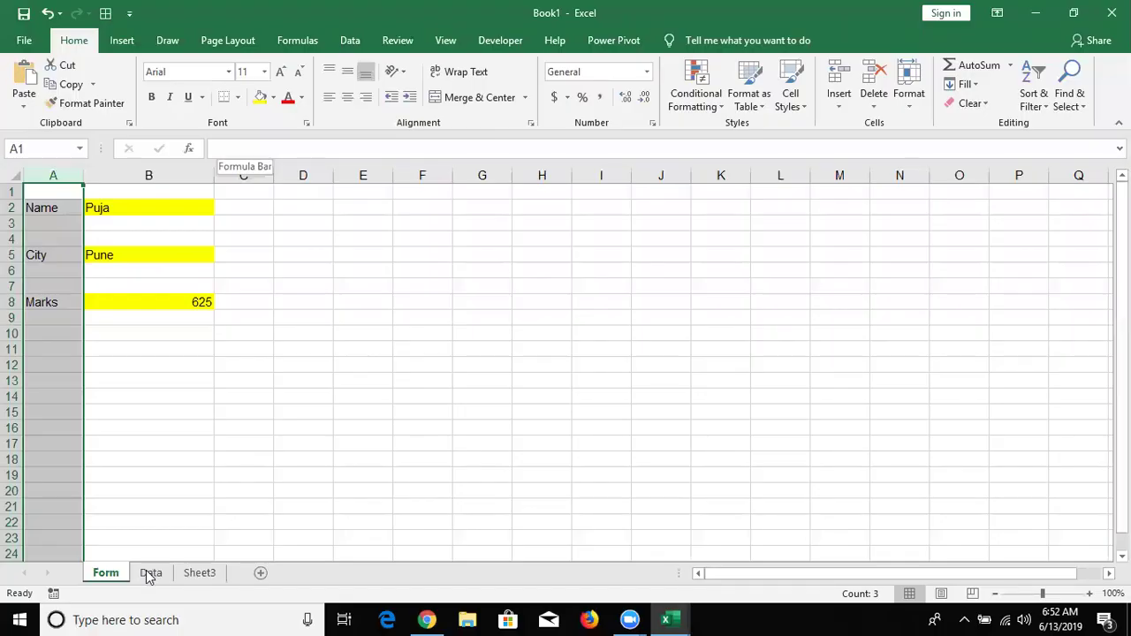
{"action": "key", "text": "ctrl+Page_Down"}
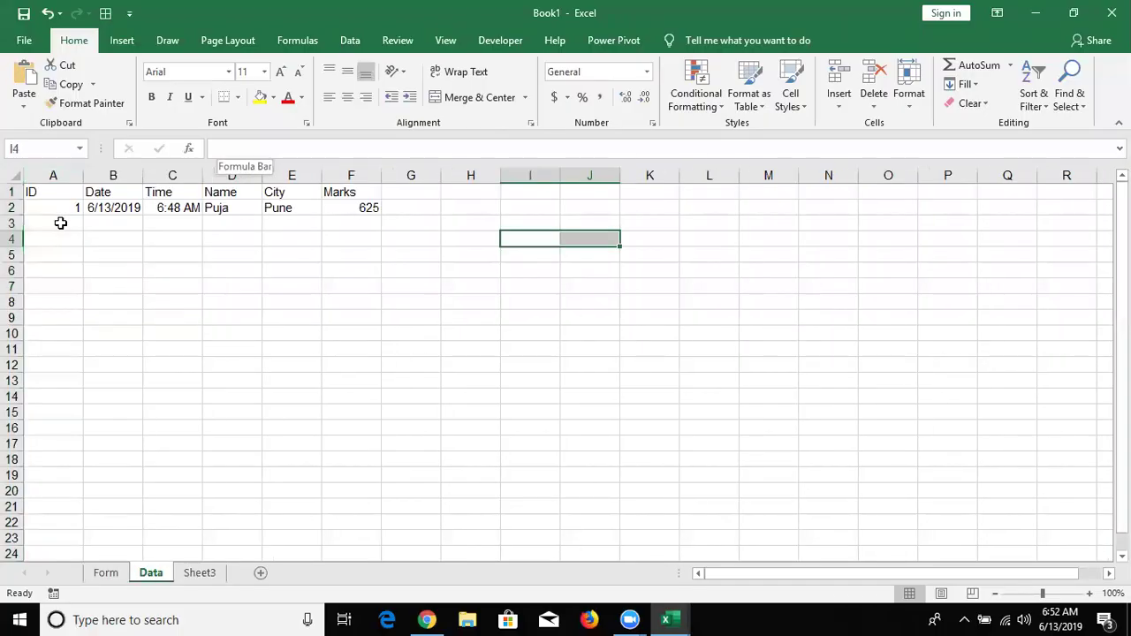
{"action": "left_click", "coordinate": [60, 223]}
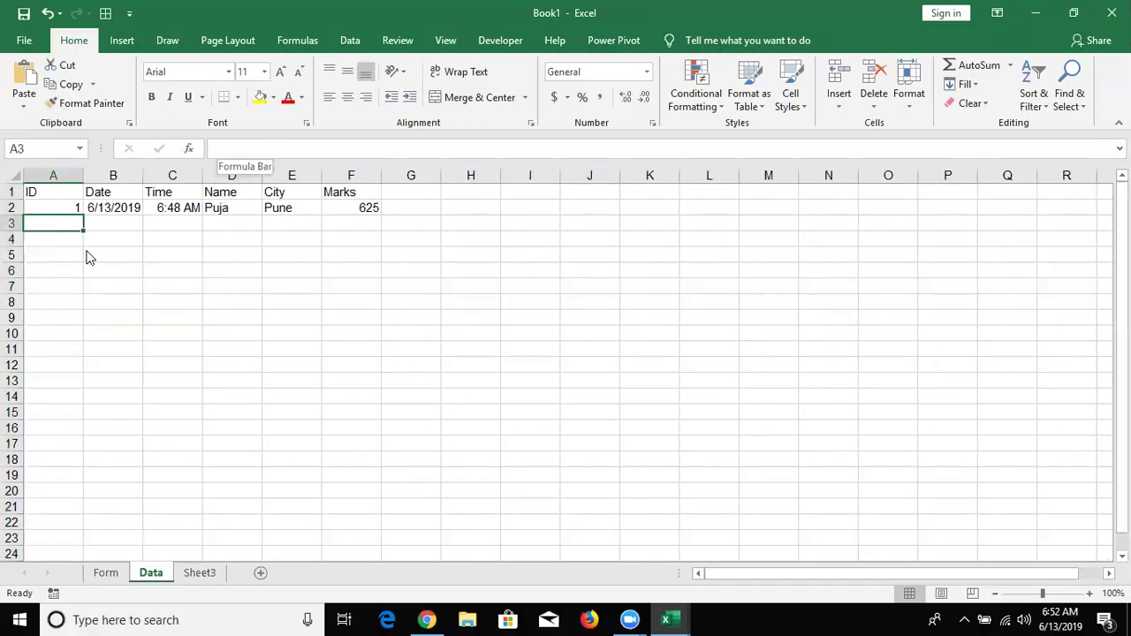
{"action": "key", "text": "alt+F11"}
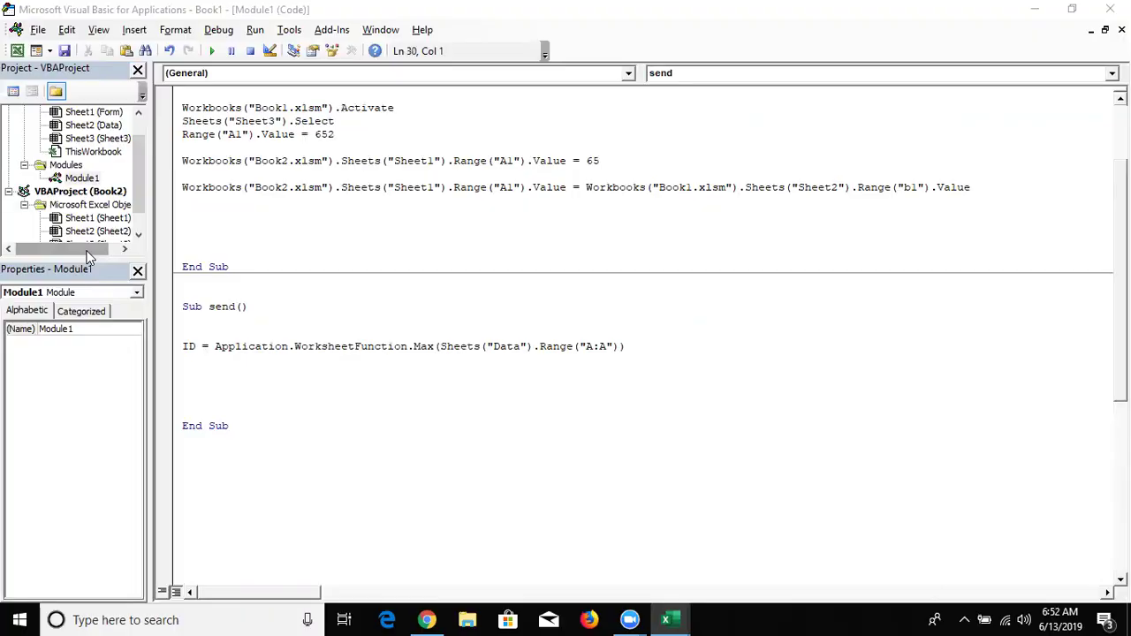
- Type Sheets("Data").Range("A65000").End(xlUp) on the new line, then view the Data sheet
{"action": "type", "text": "r"}
{"action": "key", "text": "BackSpace"}
{"action": "type", "text": "ran"}
{"action": "key", "text": "BackSpace"}
{"action": "key", "text": "BackSpace"}
{"action": "key", "text": "BackSpace"}
{"action": "type", "text": "sheets(\"Data\").range"}
{"action": "type", "text": ")"}
{"action": "key", "text": "BackSpace"}
{"action": "type", "text": "(\"A65000\")"}
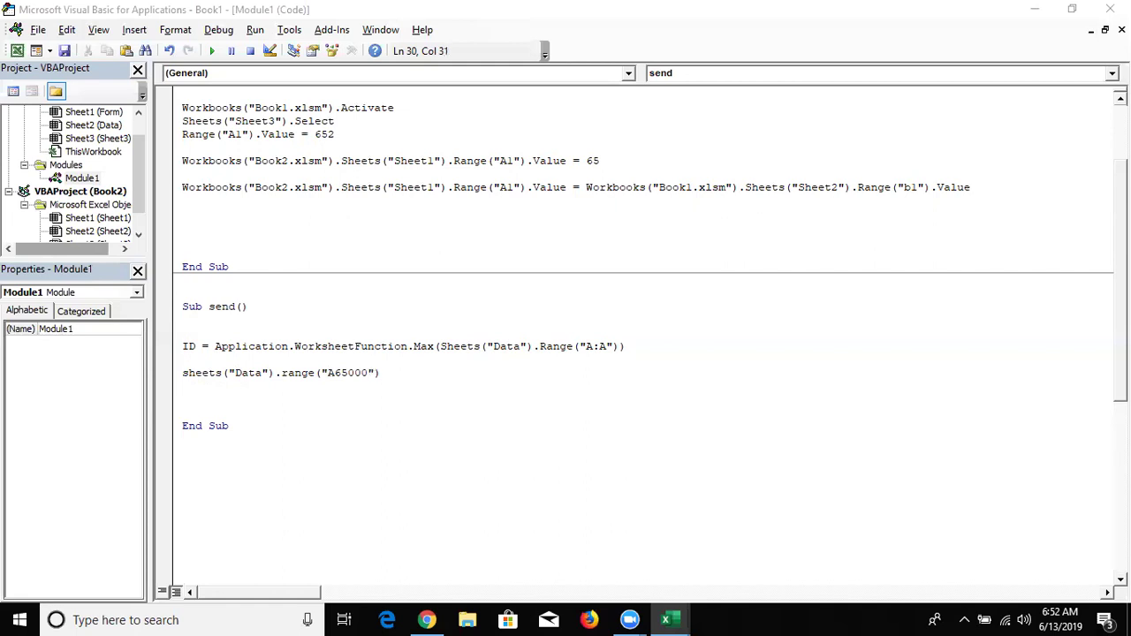
{"action": "type", "text": ".end*"}
{"action": "key", "text": "BackSpace"}
{"action": "type", "text": "(xlup)"}
{"action": "key", "text": "alt+F11"}
- Jump to A65000, Ctrl+Up to the last ID in A2, step down to empty A3, then reopen the code
{"action": "left_click", "coordinate": [41, 540]}
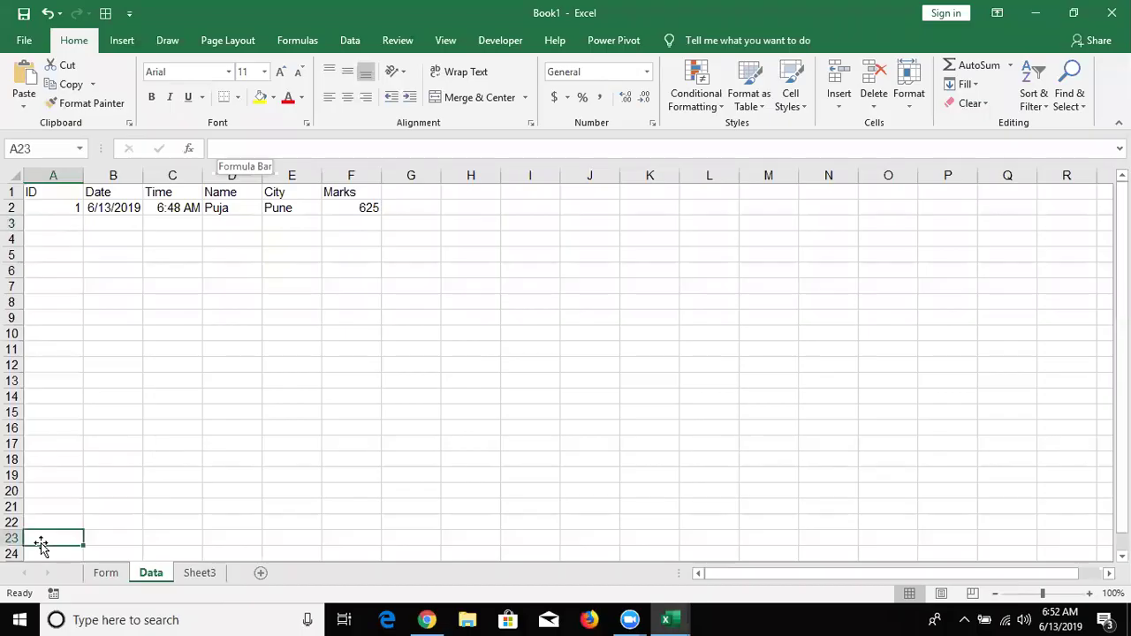
{"action": "left_click", "coordinate": [46, 148]}
{"action": "type", "text": "a65000"}
{"action": "key", "text": "Return"}
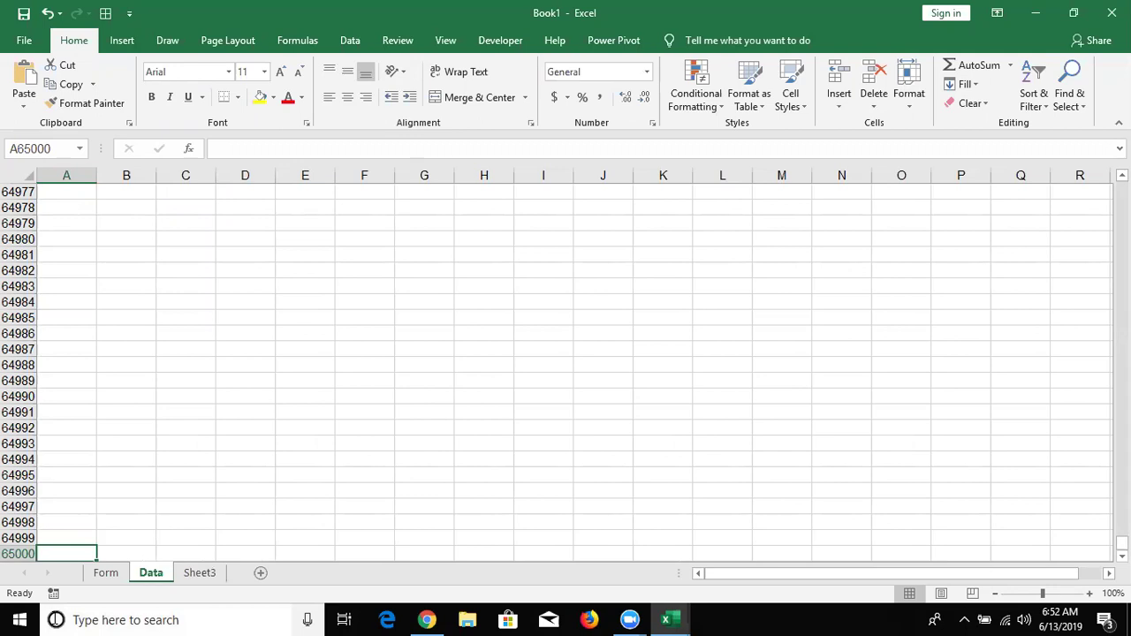
{"action": "key", "text": "ctrl+Up"}
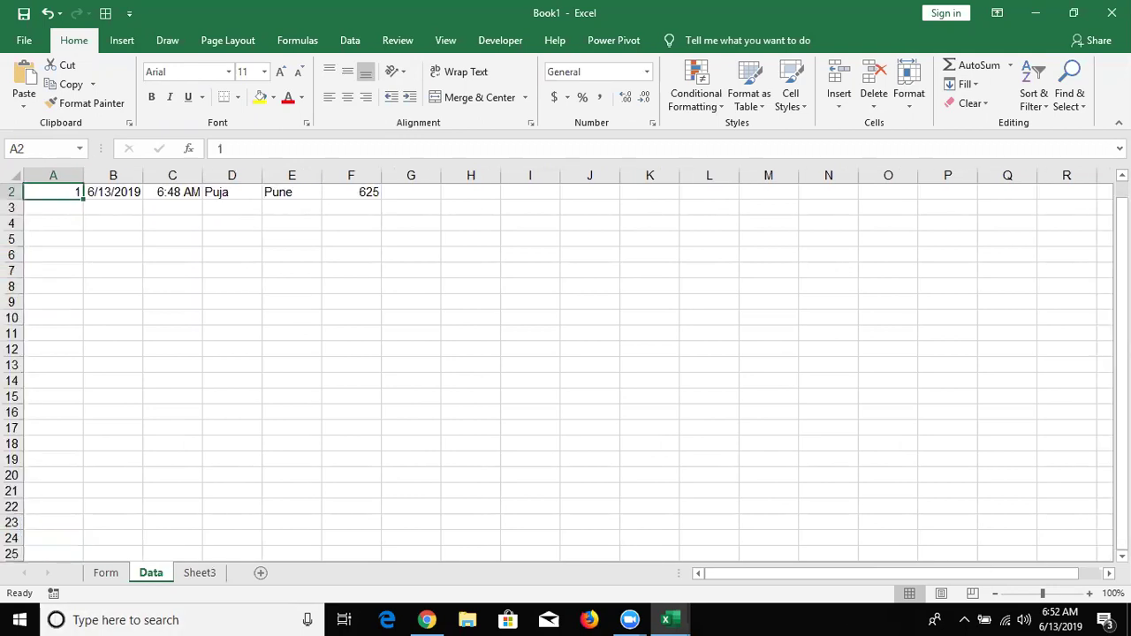
{"action": "scroll", "coordinate": [565, 353], "scroll_direction": "up", "scroll_amount": 1}
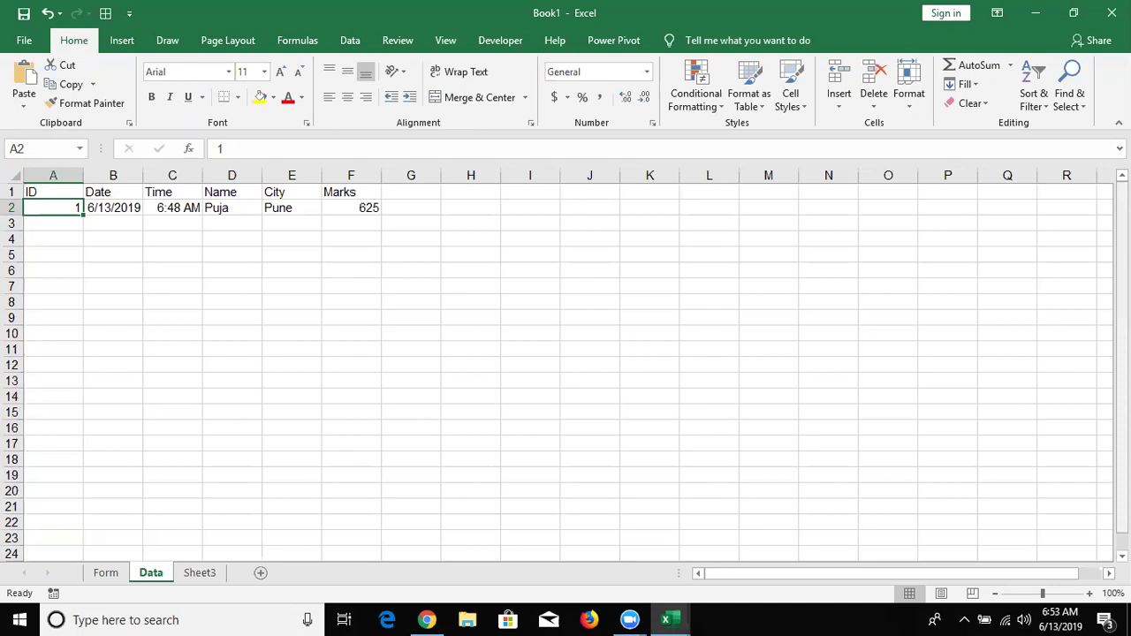
{"action": "key", "text": "Down"}
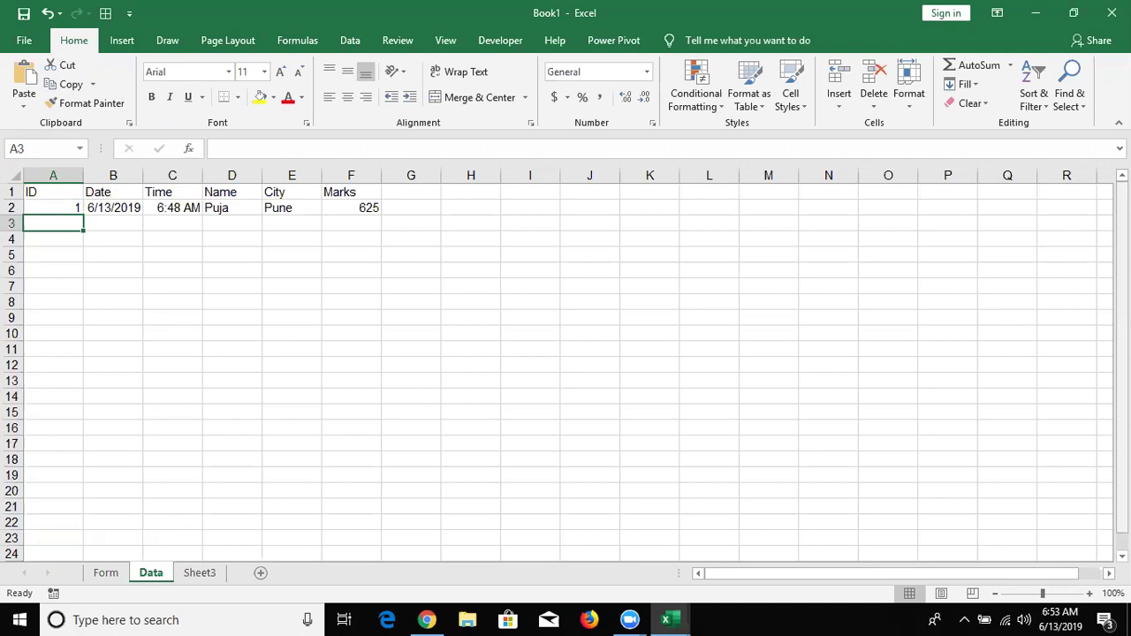
{"action": "key", "text": "alt+F11"}
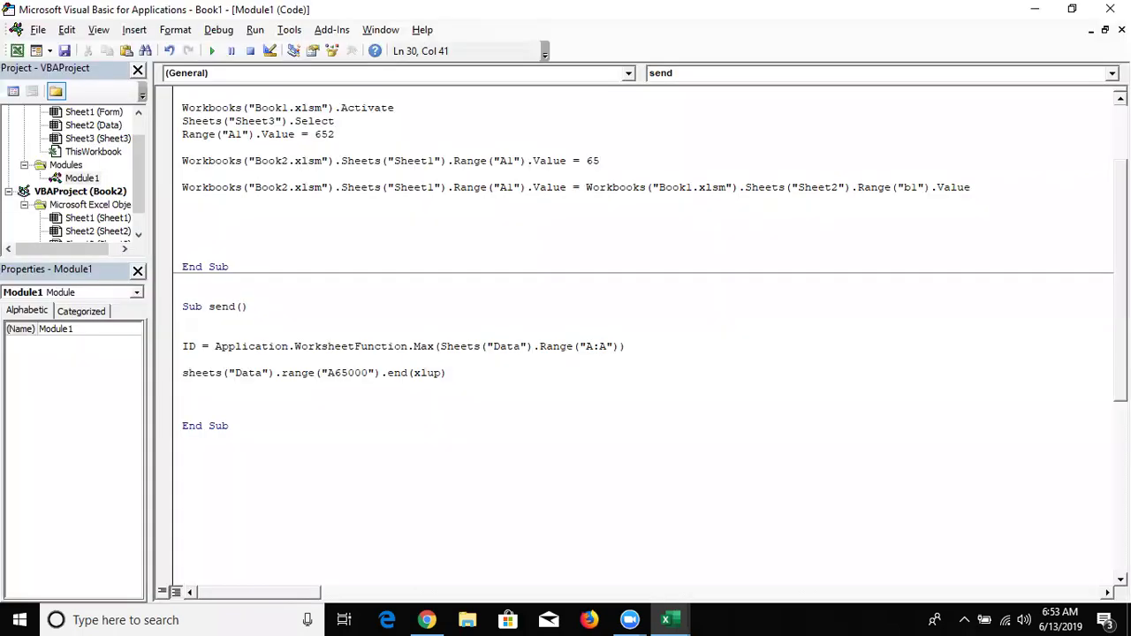
- Append .Offset(1,0).Value = ID + 1 to the End(xlUp) line
{"action": "type", "text": ".offset(1,0).vau"}
{"action": "key", "text": "BackSpace"}
{"action": "key", "text": "BackSpace"}
{"action": "type", "text": "alue = ID + "}
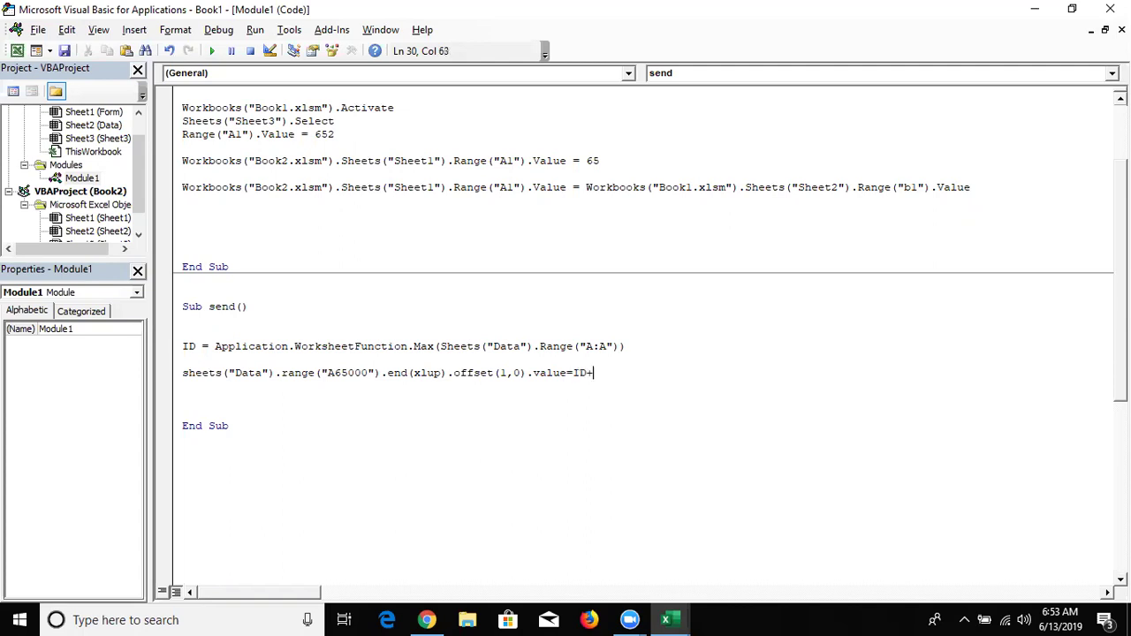
{"action": "type", "text": "1"}
{"action": "key", "text": "Return"}
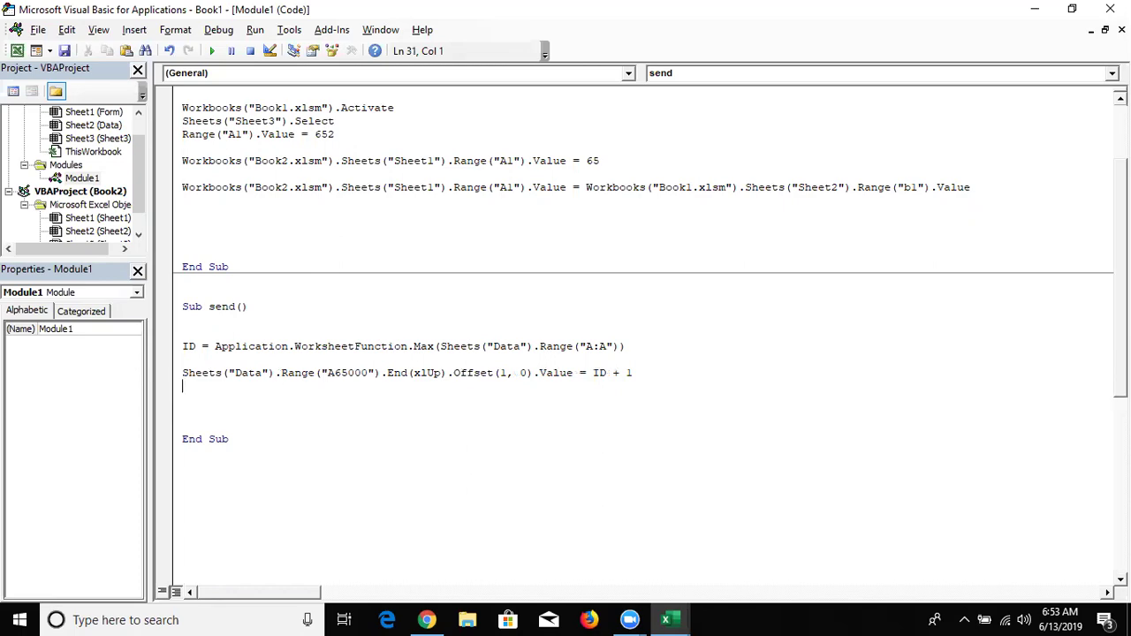
- On the Data sheet, go to cell A65000 and then jump back to the top
{"action": "key", "text": "alt+F11"}
{"action": "left_click", "coordinate": [54, 149]}
{"action": "type", "text": "a65000"}
{"action": "key", "text": "Return"}
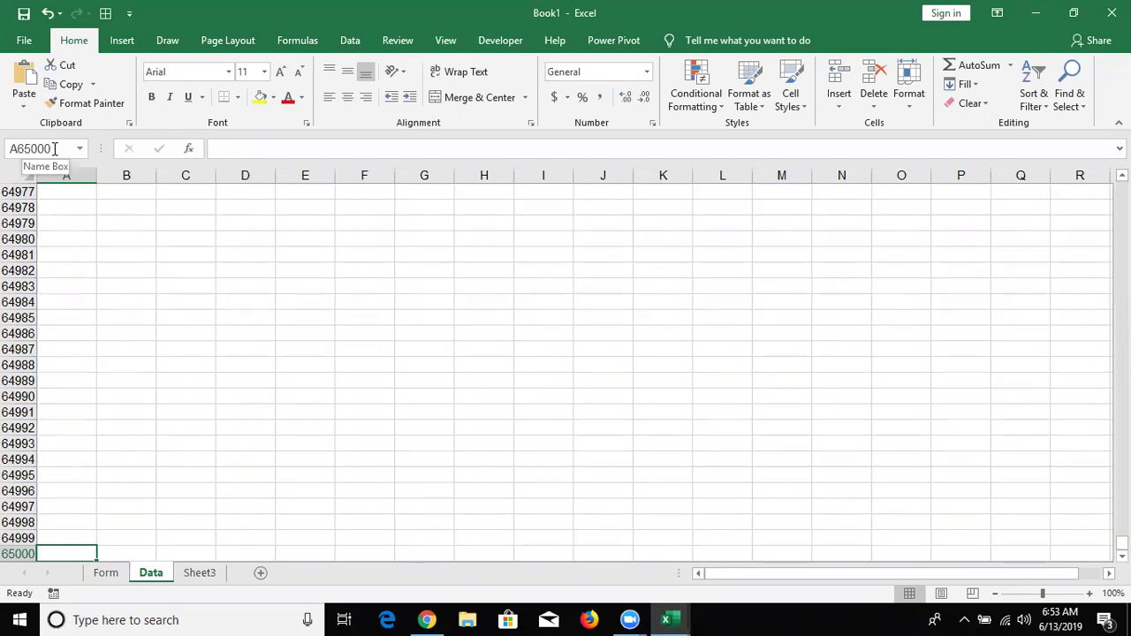
{"action": "key", "text": "ctrl+Home"}
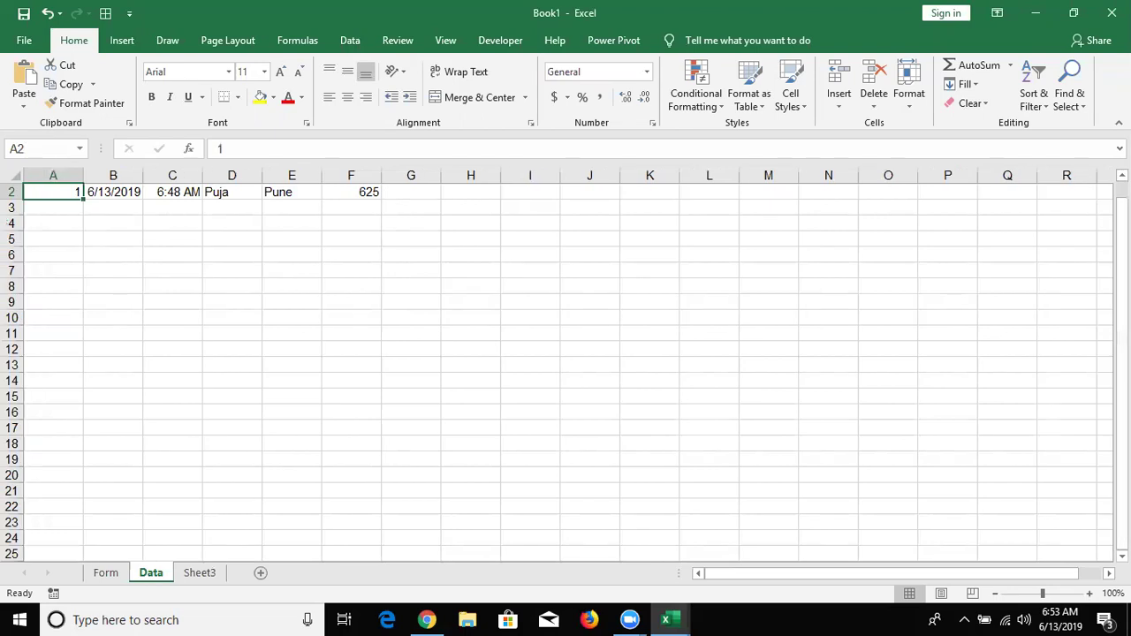
{"action": "left_click", "coordinate": [1123, 247]}
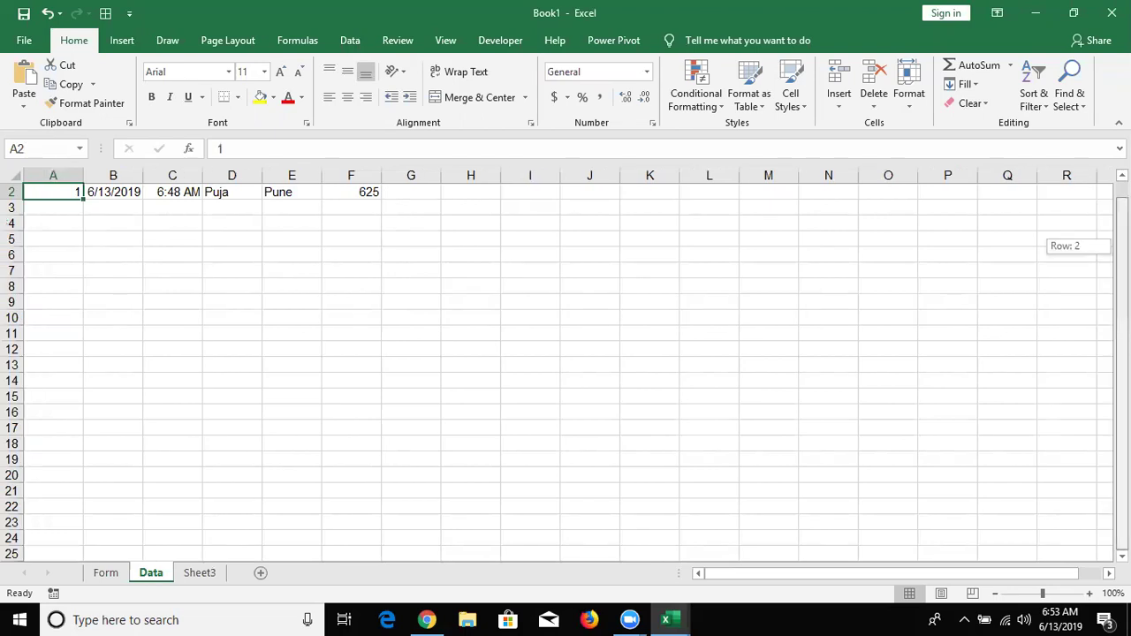
{"action": "left_click_drag", "start_coordinate": [1122, 247], "coordinate": [1122, 232]}
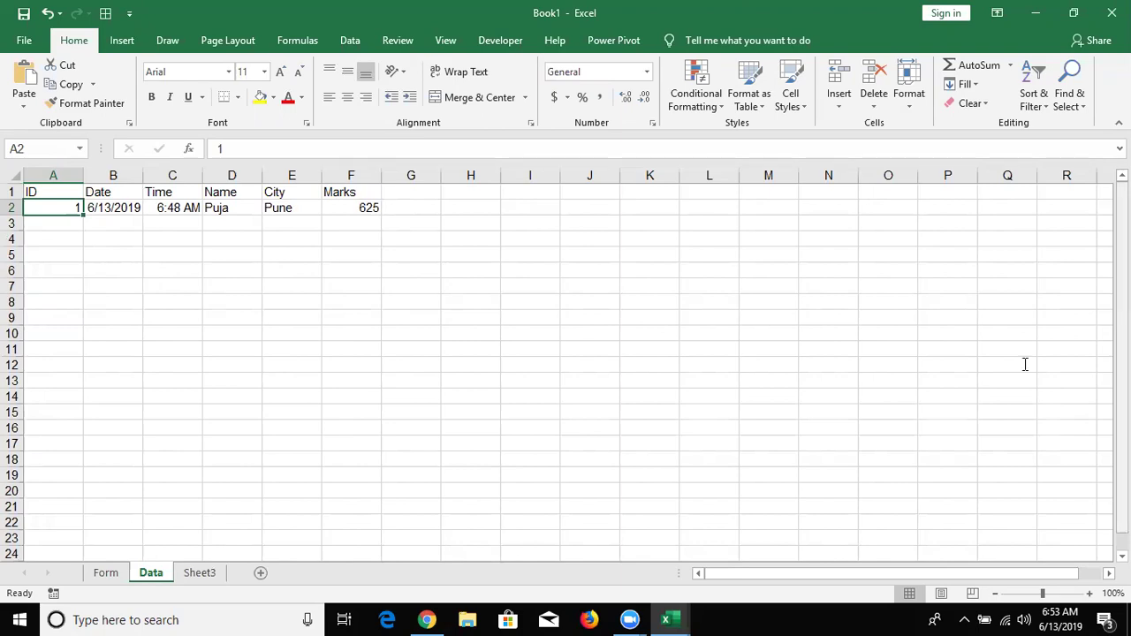
- Highlight the row offset 1 and column offset 0 in Offset(1, 0)
{"action": "key", "text": "alt+F11"}
{"action": "left_click_drag", "start_coordinate": [500, 372], "coordinate": [522, 372]}
{"action": "left_click", "coordinate": [521, 372]}
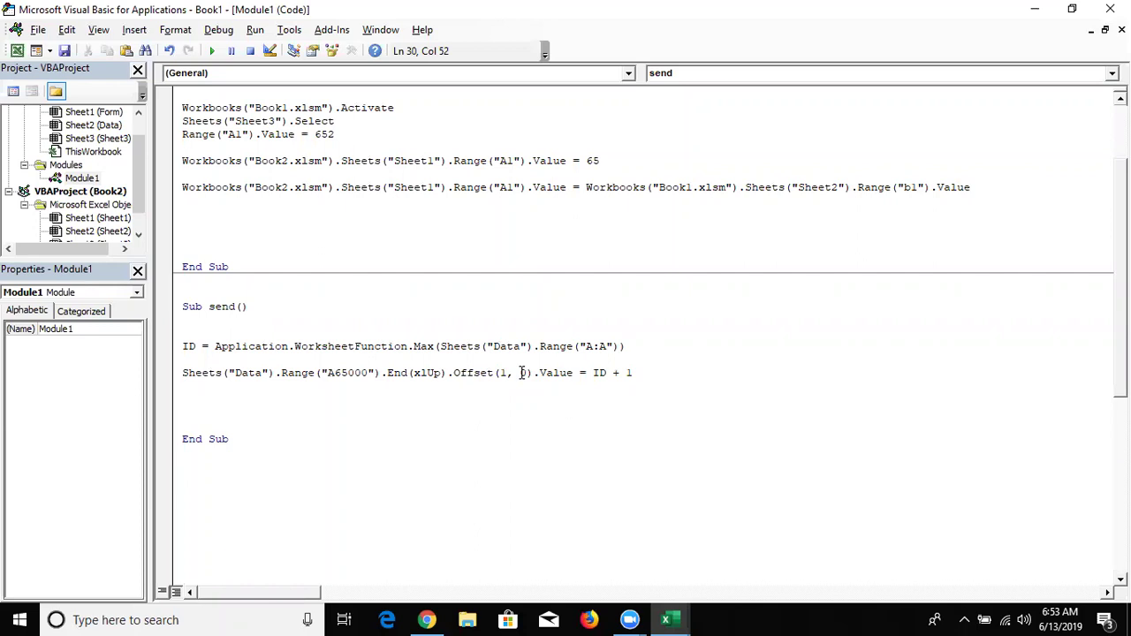
{"action": "double_click", "coordinate": [505, 372]}
{"action": "left_click", "coordinate": [518, 373]}
{"action": "double_click", "coordinate": [522, 373]}
{"action": "left_click", "coordinate": [506, 374]}
- Move to A3 below ID 1, then highlight the target-cell part of the Offset line in Module1
{"action": "key", "text": "alt+F11"}
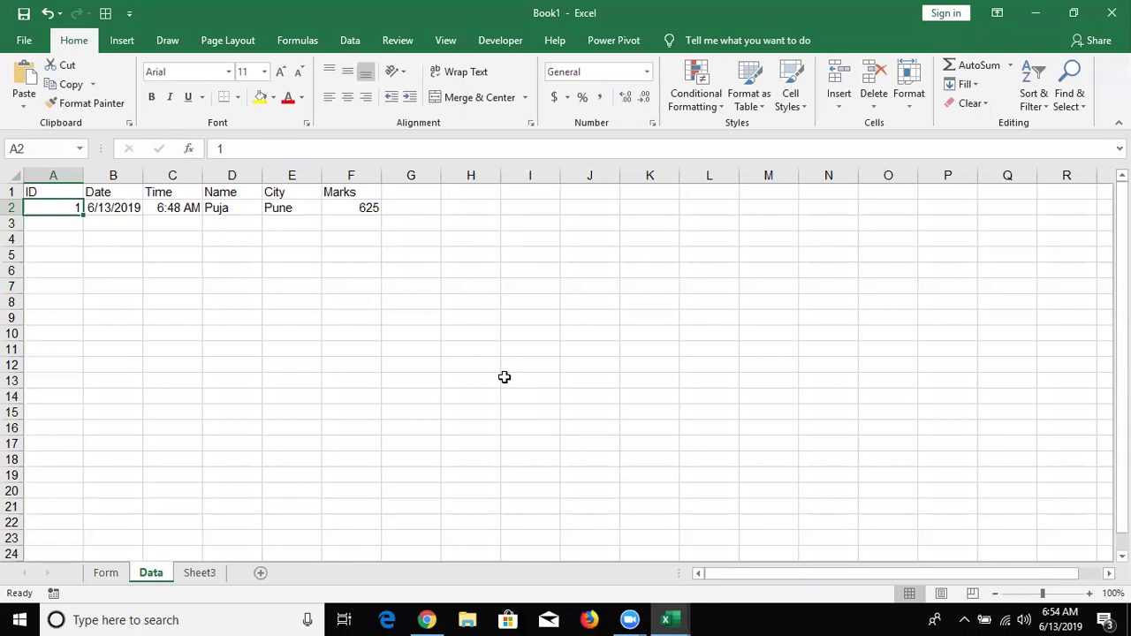
{"action": "key", "text": "Down"}
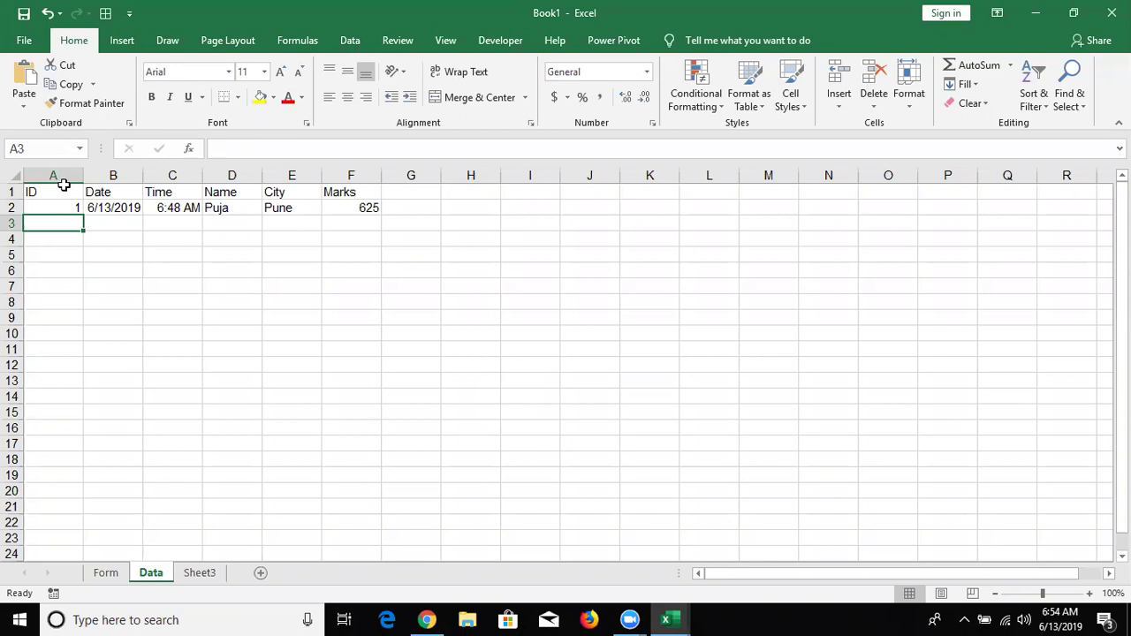
{"action": "key", "text": "alt+F11"}
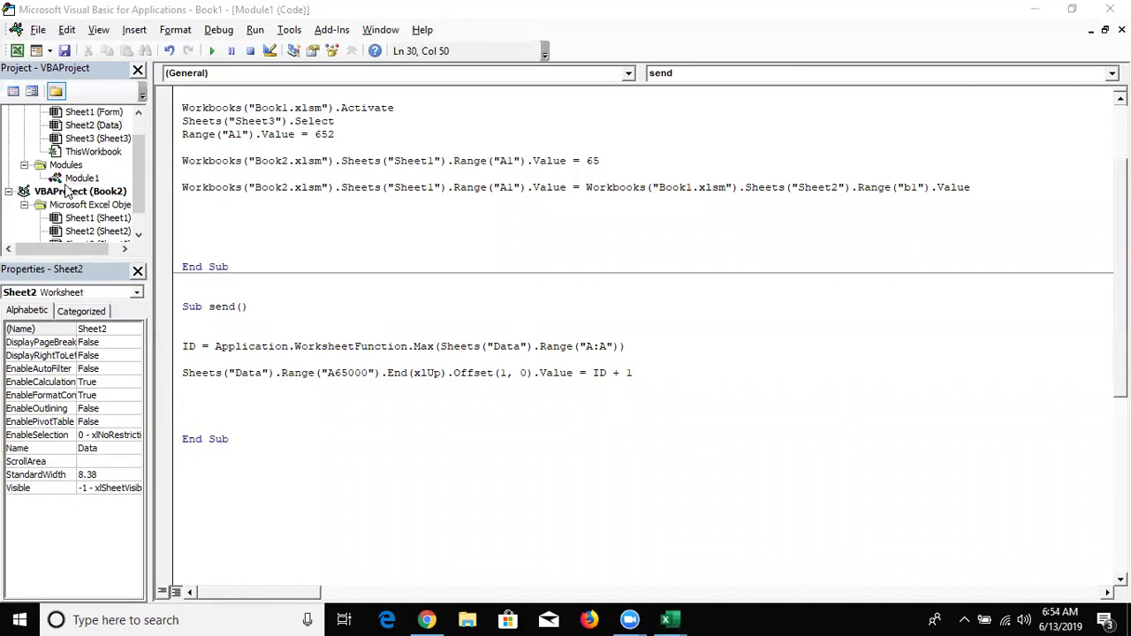
{"action": "double_click", "coordinate": [67, 184]}
{"action": "key", "text": "Down"}
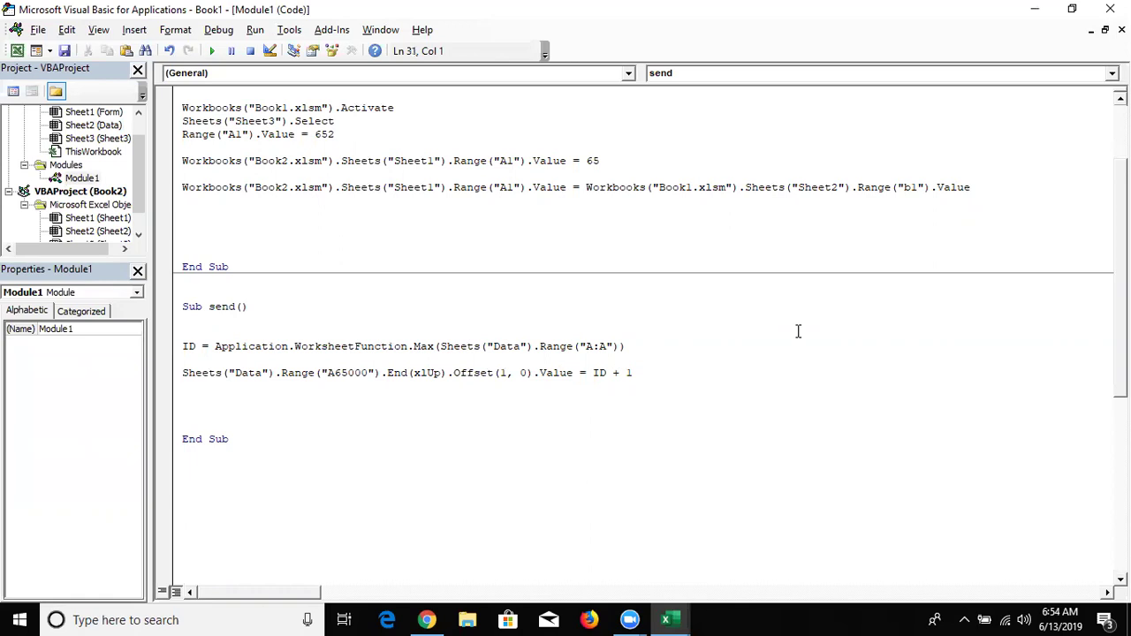
{"action": "left_click", "coordinate": [575, 373]}
{"action": "key", "text": "shift+Home"}
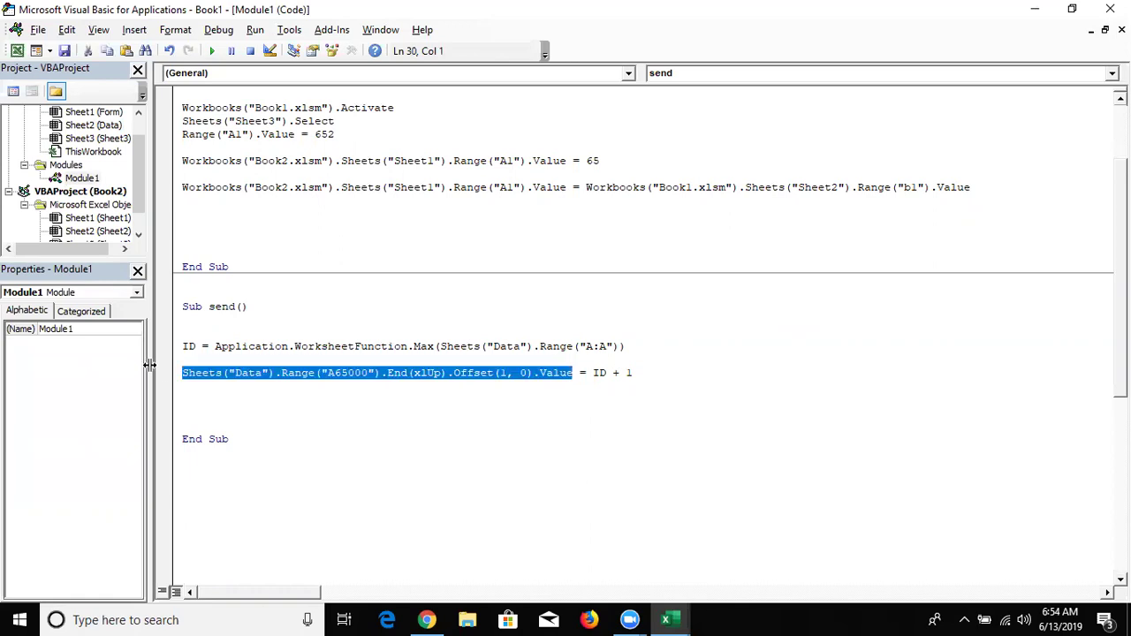
{"action": "left_click", "coordinate": [195, 391]}
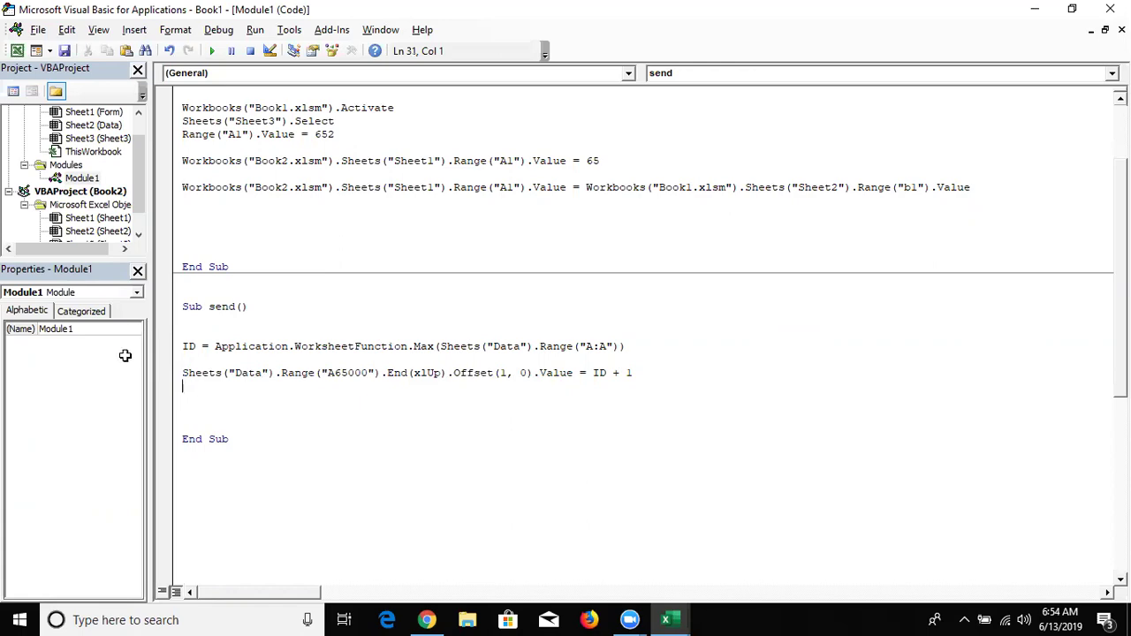
{"action": "key", "text": "alt+F11"}
- Enter 2 in A3, then jump from below to the last ID and Tab to the Date column
{"action": "type", "text": "2"}
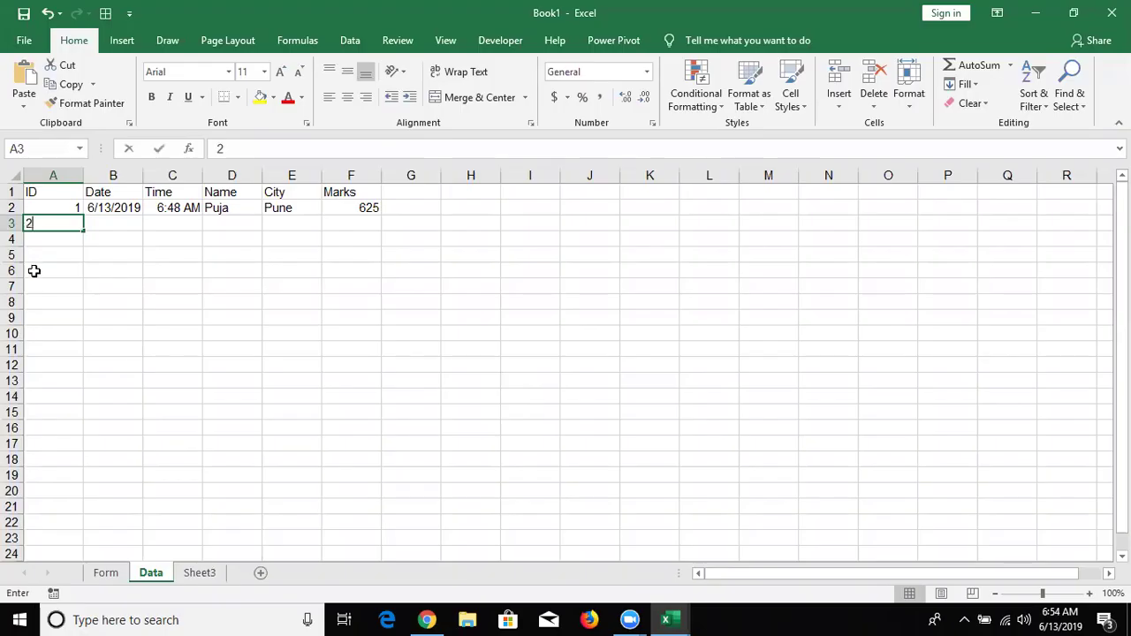
{"action": "left_click", "coordinate": [36, 271]}
{"action": "left_click", "coordinate": [50, 554]}
{"action": "key", "text": "ctrl+Up"}
{"action": "key", "text": "Tab"}
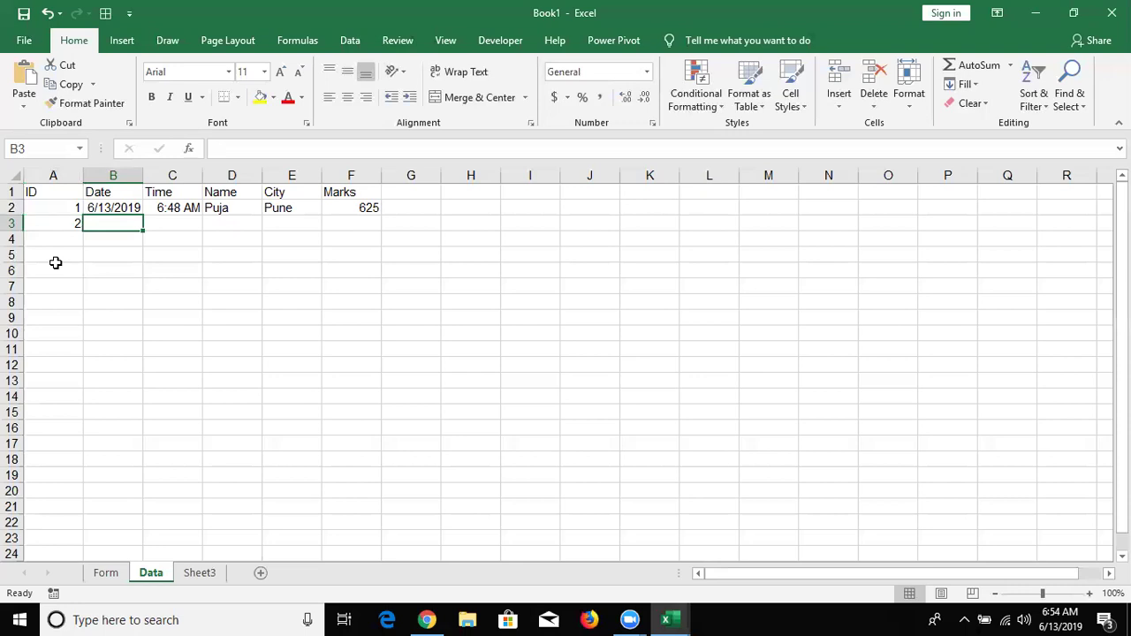
{"action": "left_click", "coordinate": [44, 506]}
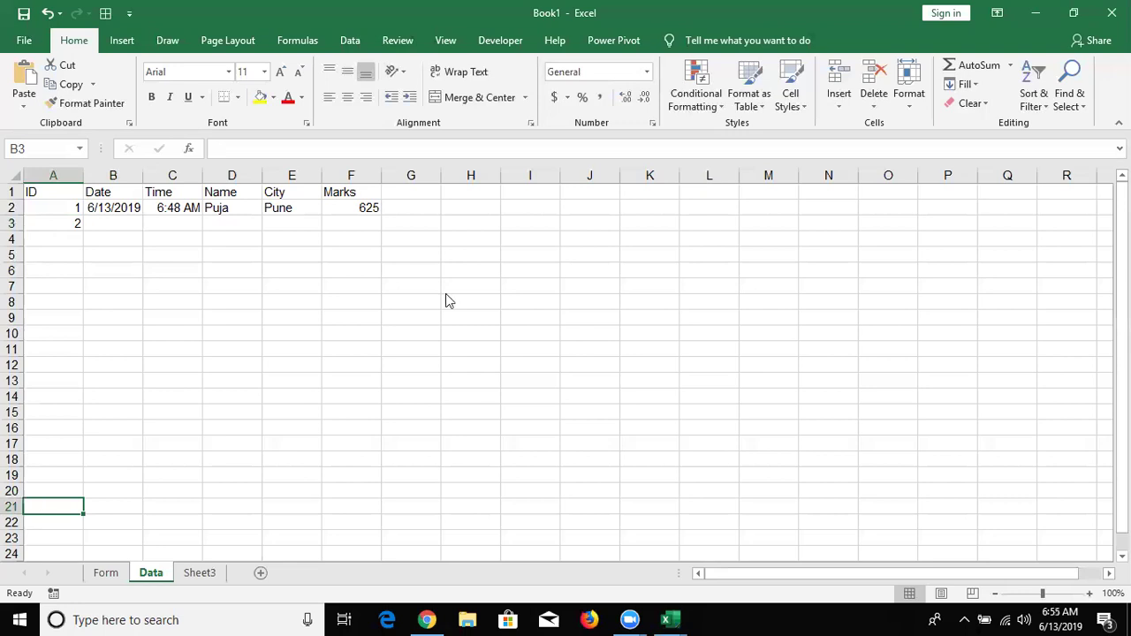
- Compare the End(xlUp) line with jumping to the last ID and moving right to Date
{"action": "key", "text": "alt+Tab"}
{"action": "key", "text": "Escape"}
{"action": "key", "text": "alt+Tab"}
{"action": "left_click", "coordinate": [397, 388]}
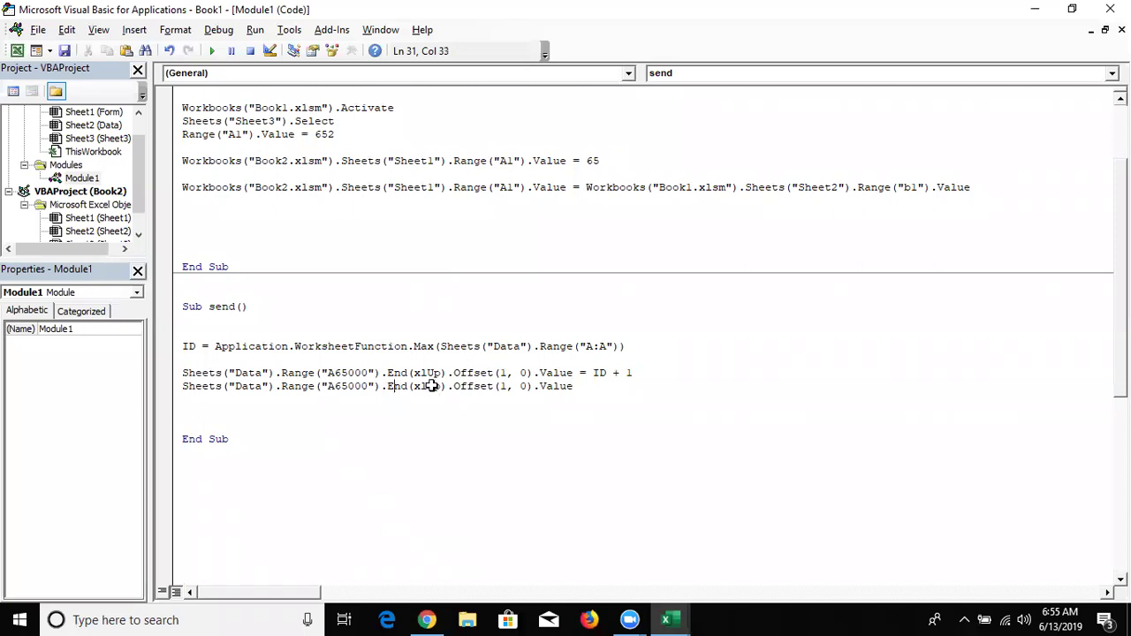
{"action": "key", "text": "alt+Tab"}
{"action": "key", "text": "Down"}
{"action": "key", "text": "Down"}
{"action": "key", "text": "Down"}
{"action": "key", "text": "ctrl+Up"}
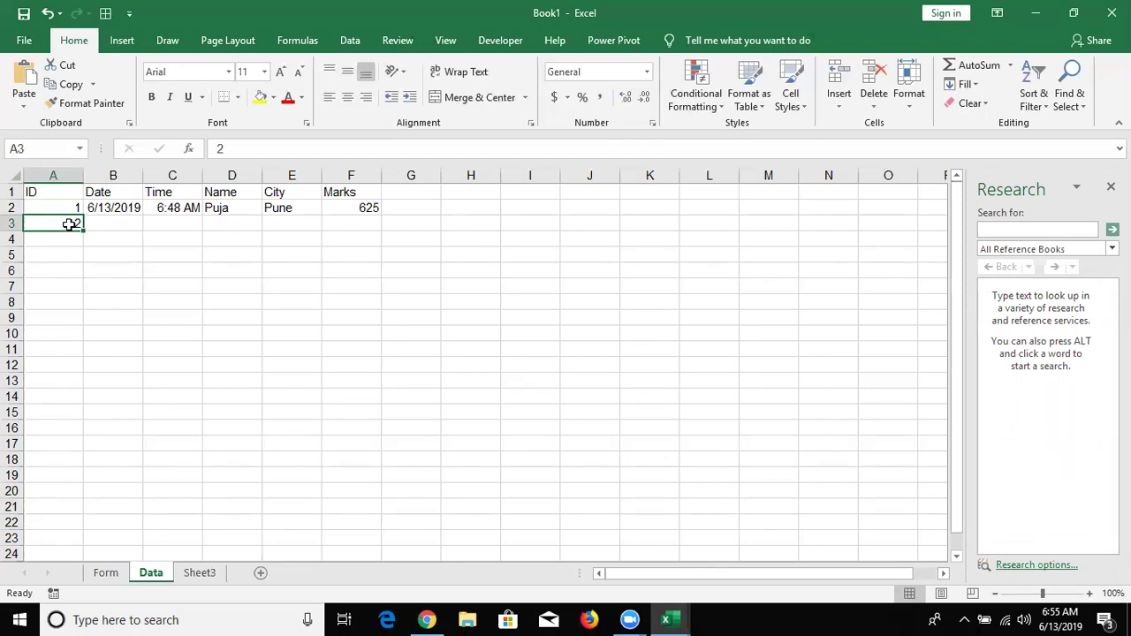
{"action": "key", "text": "Tab"}
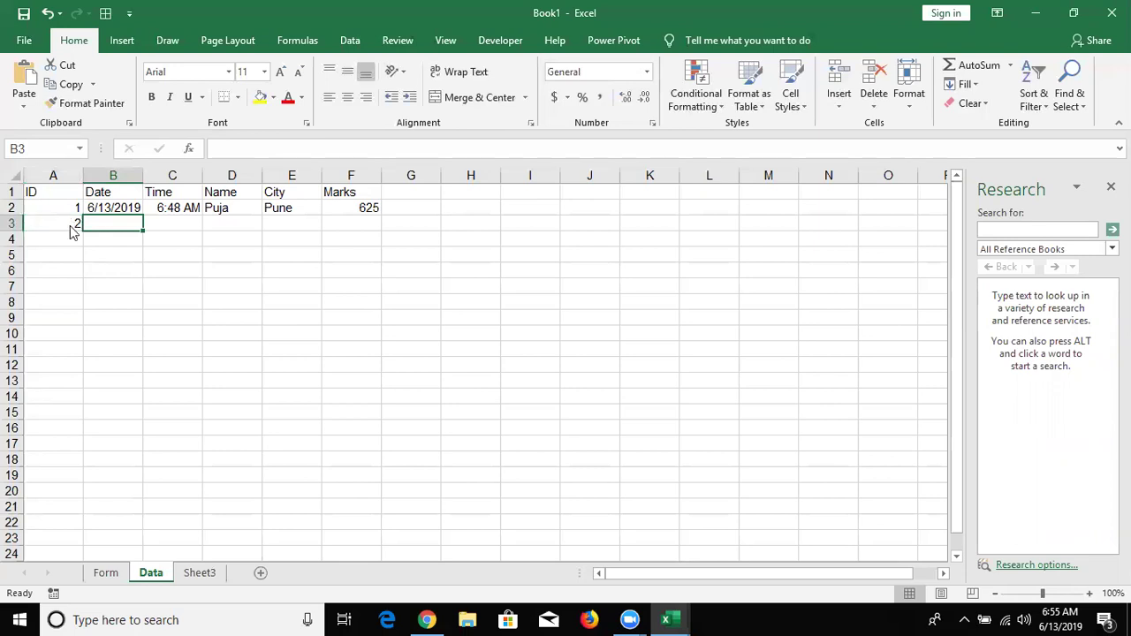
- Change the second line to Offset(0, 1).Value = Date
{"action": "key", "text": "alt+F11"}
{"action": "left_click", "coordinate": [507, 386]}
{"action": "key", "text": "BackSpace"}
{"action": "type", "text": "0"}
{"action": "double_click", "coordinate": [525, 386]}
{"action": "type", "text": "1"}
{"action": "left_click", "coordinate": [586, 386]}
{"action": "type", "text": "=date"}
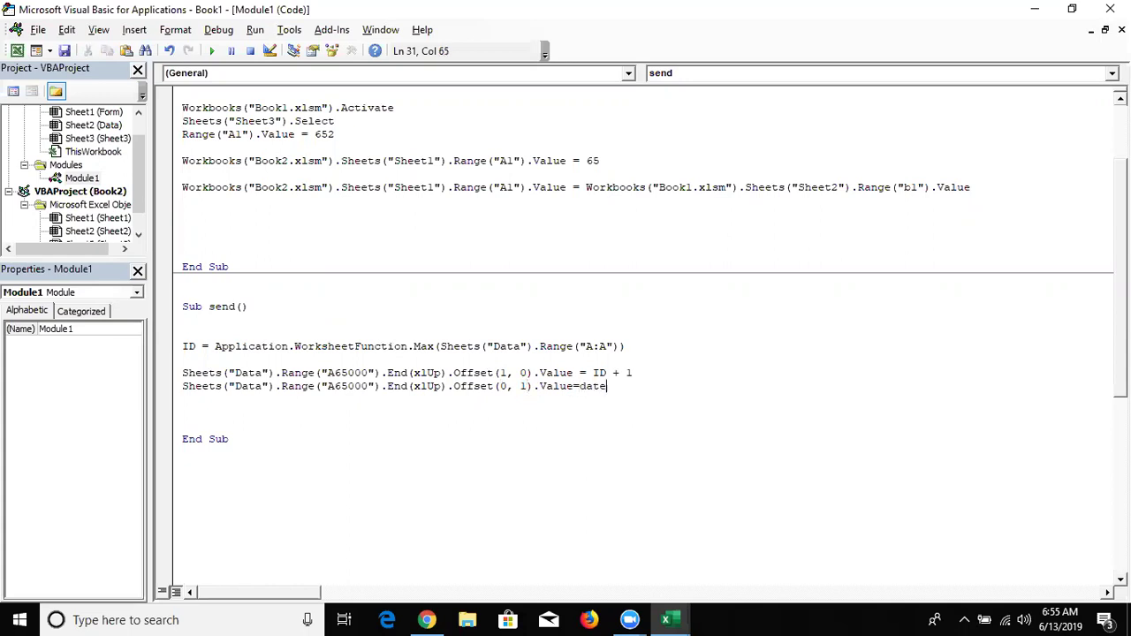
{"action": "key", "text": "Return"}
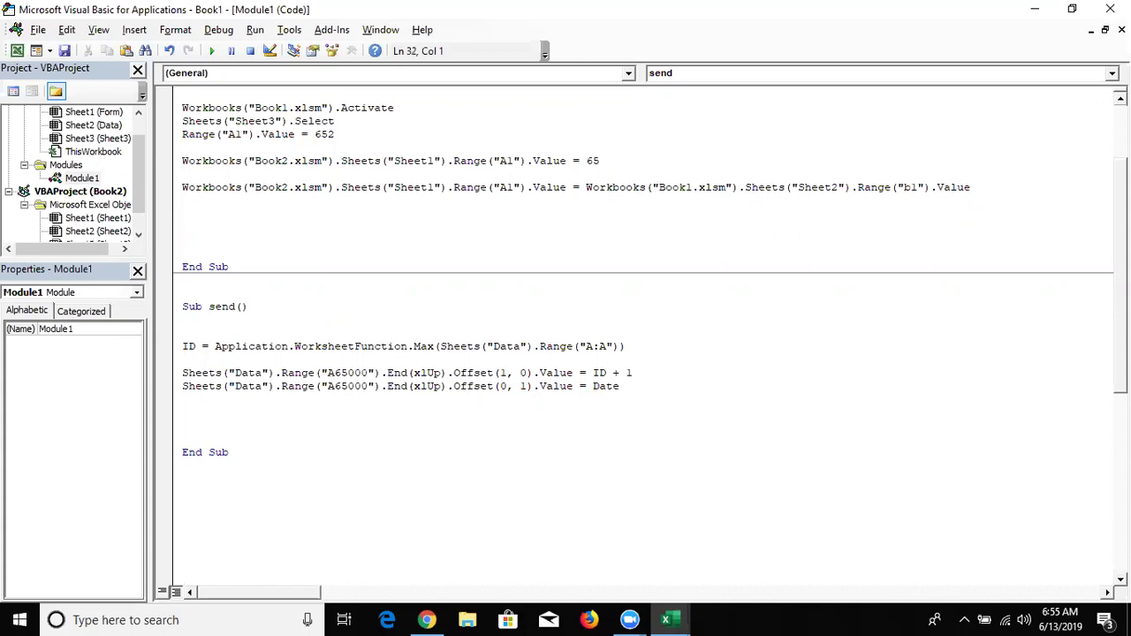
- Paste a copy of the Date line below it, then enter today's date 6/13/2019 in B3
{"action": "key", "text": "shift+Up"}
{"action": "key", "text": "ctrl+c"}
{"action": "key", "text": "Down"}
{"action": "key", "text": "ctrl+v"}
{"action": "key", "text": "alt+F11"}
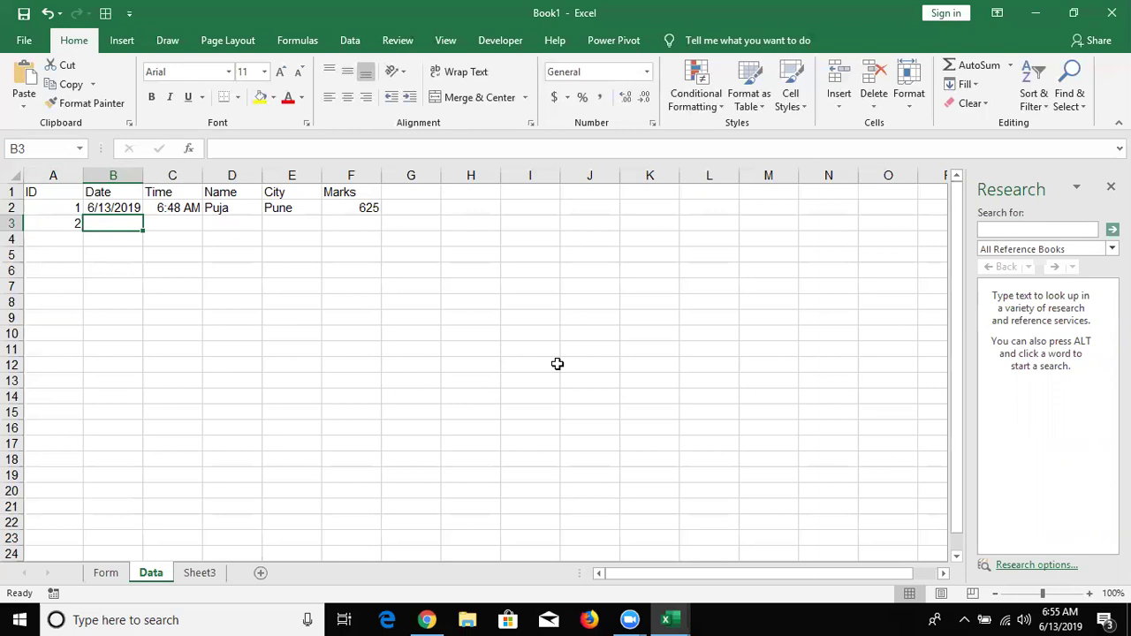
{"action": "key", "text": "ctrl+semicolon"}
{"action": "key", "text": "Return"}
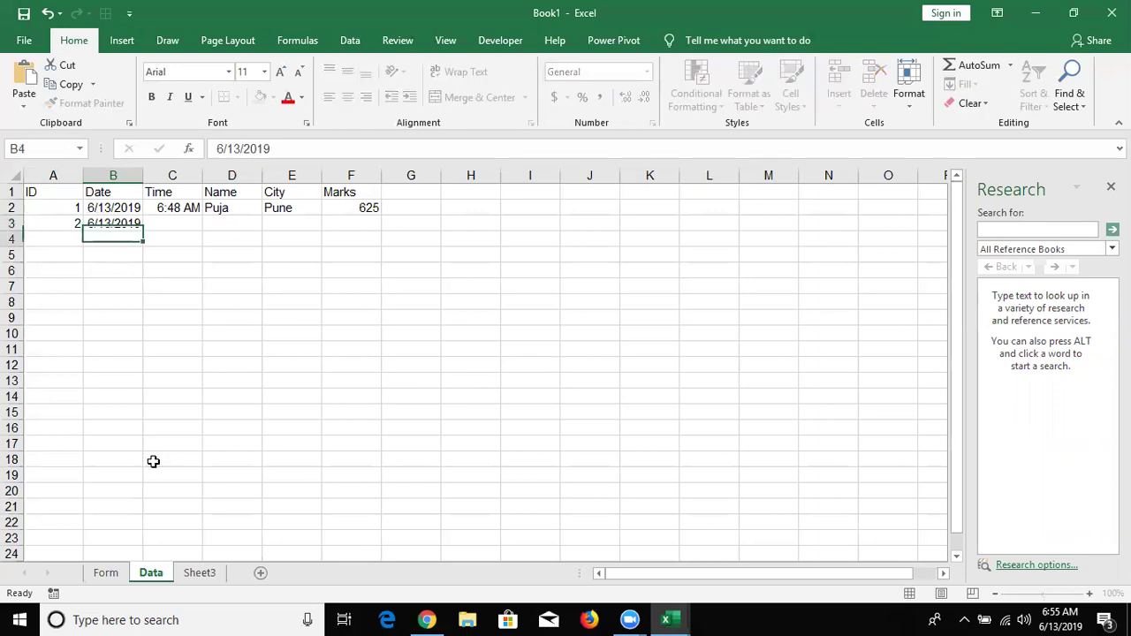
- From the last ID move to the Time column, then change the third line to Offset(0, 2)
{"action": "left_click", "coordinate": [50, 494]}
{"action": "key", "text": "Return"}
{"action": "key", "text": "ctrl+Up"}
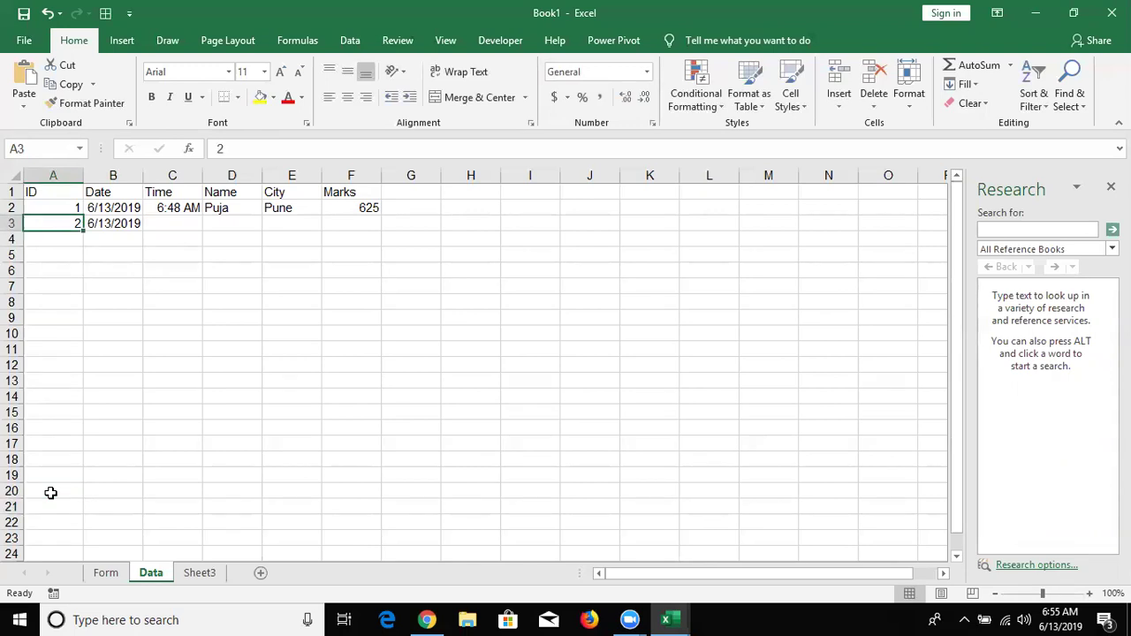
{"action": "key", "text": "Right"}
{"action": "key", "text": "Right"}
{"action": "key", "text": "alt+F11"}
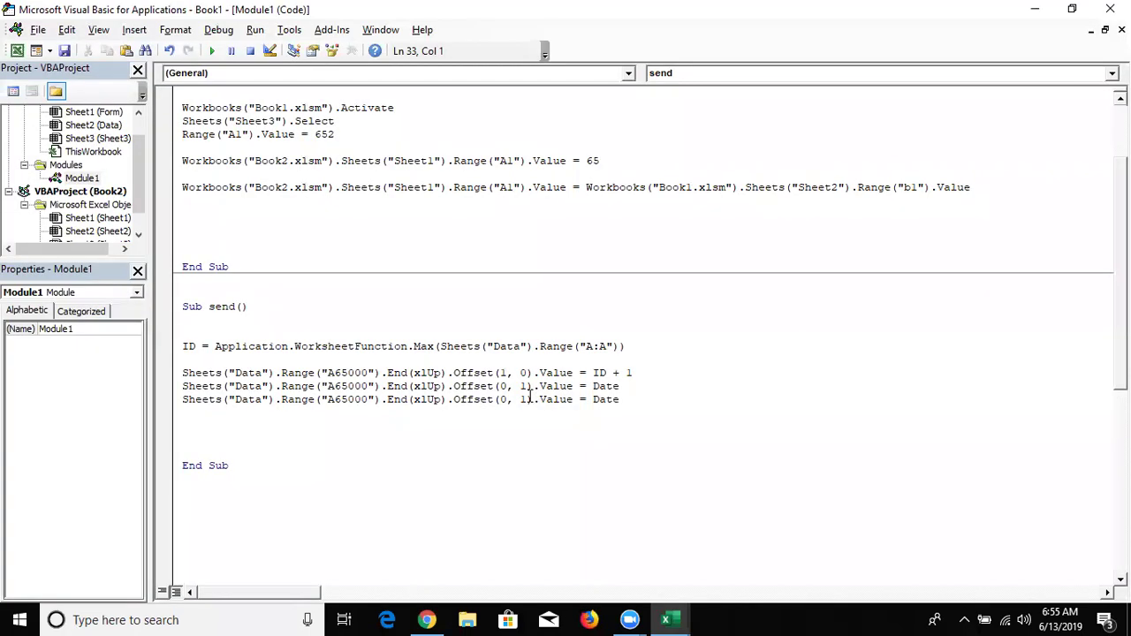
{"action": "double_click", "coordinate": [526, 399]}
{"action": "type", "text": "2"}
{"action": "double_click", "coordinate": [618, 401]}
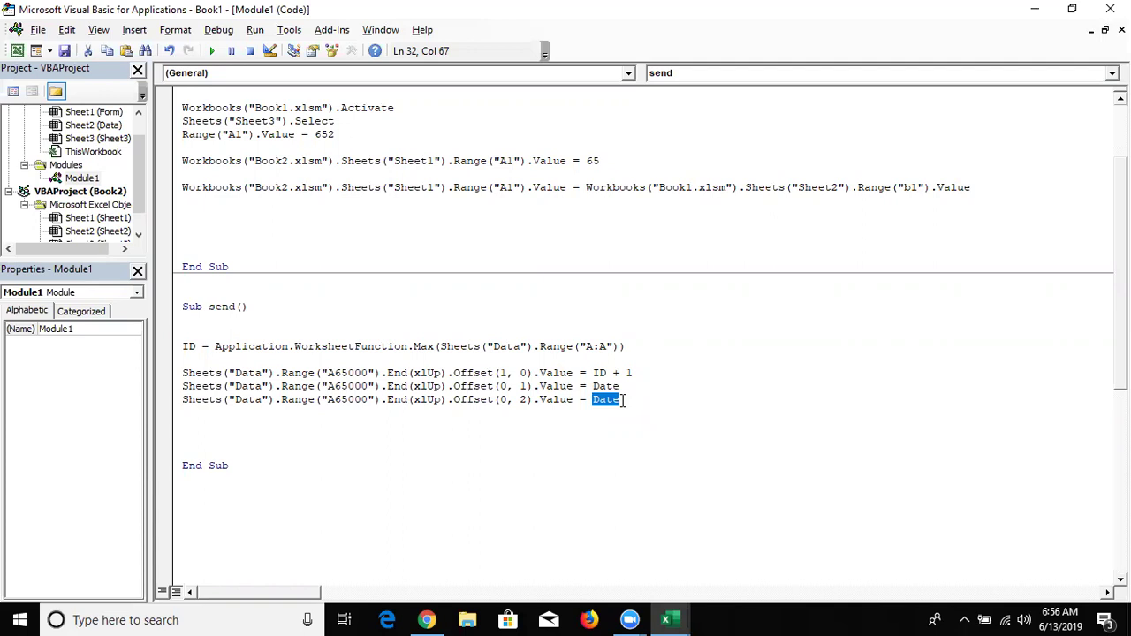
{"action": "key", "text": "alt+F11"}
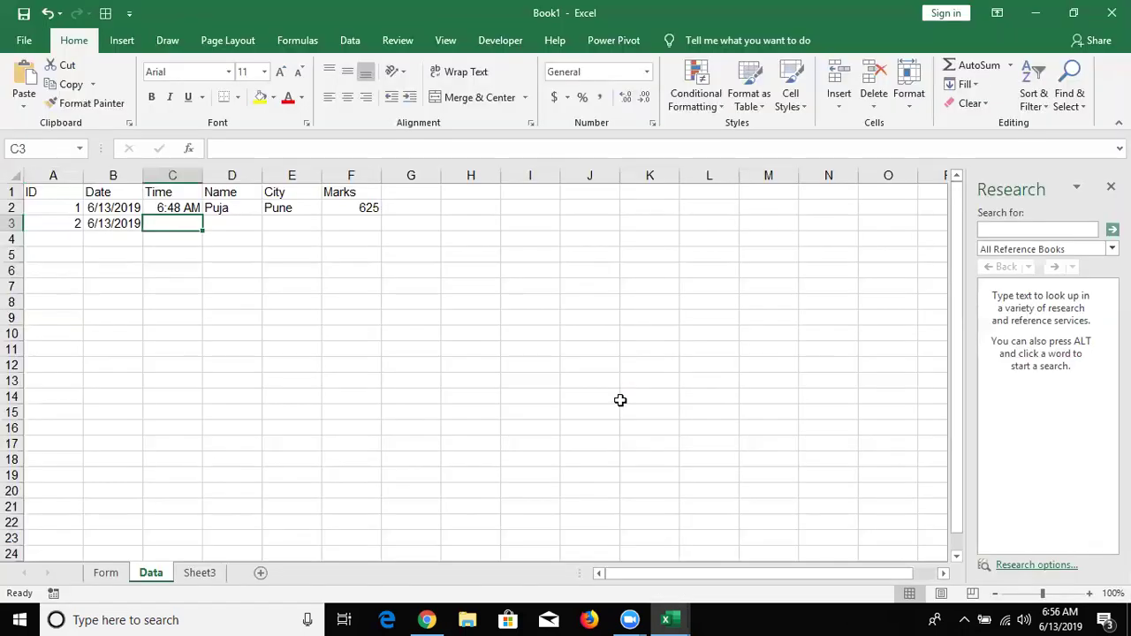
- Enter the test formula =NOW() in cell I4
{"action": "left_click", "coordinate": [517, 239]}
{"action": "type", "text": "="}
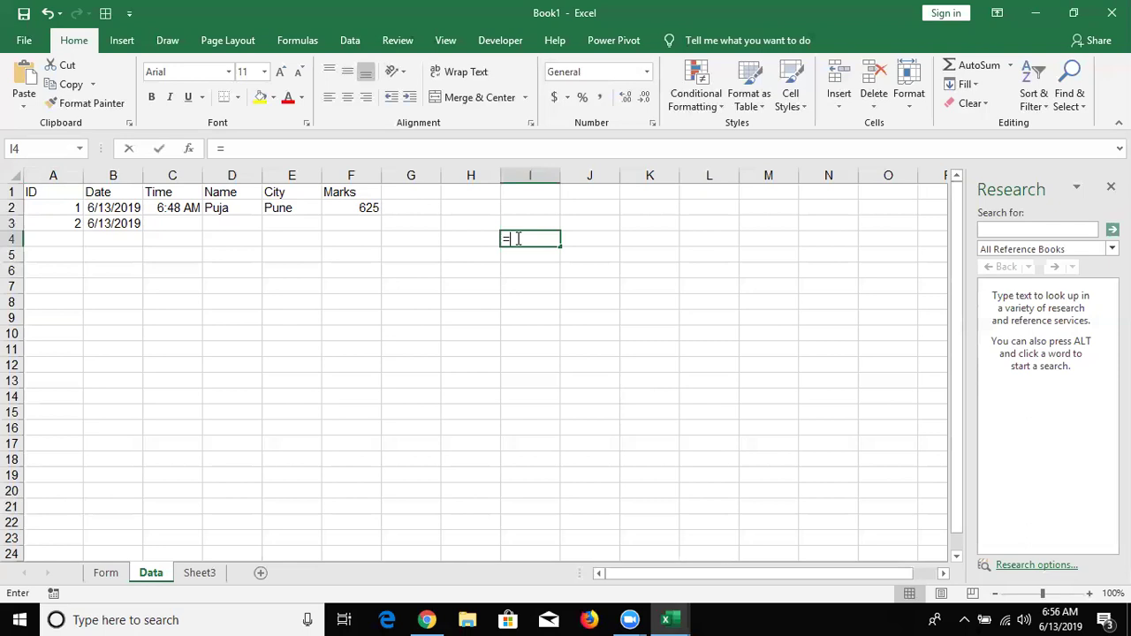
{"action": "type", "text": "no"}
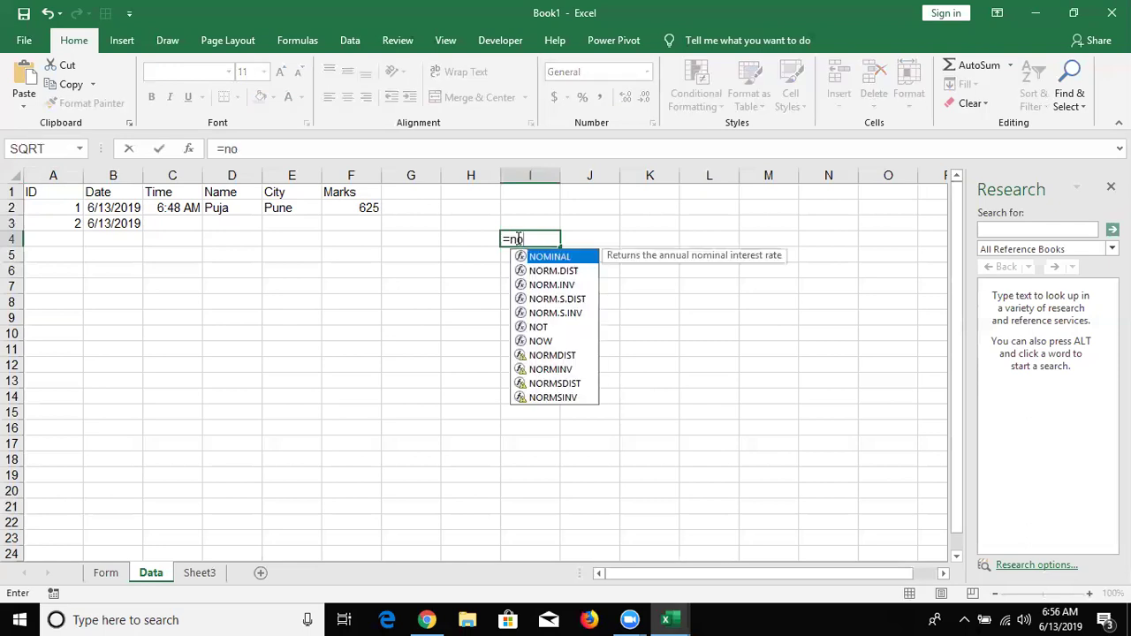
{"action": "type", "text": "w"}
{"action": "key", "text": "Tab"}
{"action": "type", "text": "_"}
{"action": "key", "text": "BackSpace"}
{"action": "type", "text": ")"}
{"action": "key", "text": "Return"}
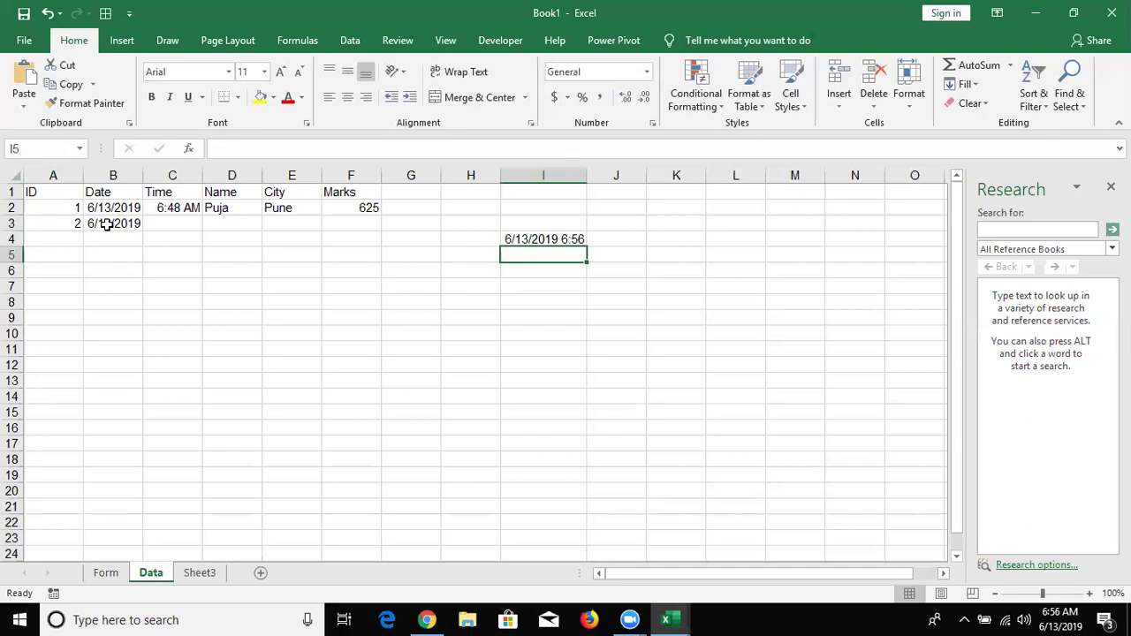
- Enter =TEXT(I4,"HH:MM:SS") in I5, select I4:I5, then return to the code
{"action": "type", "text": "="}
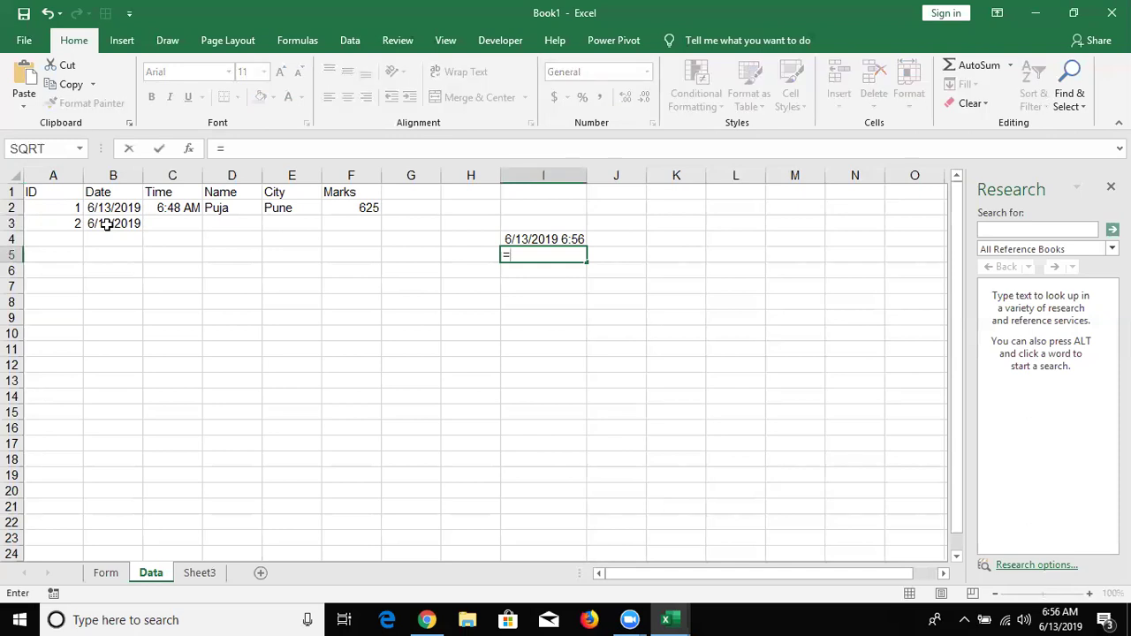
{"action": "type", "text": "t"}
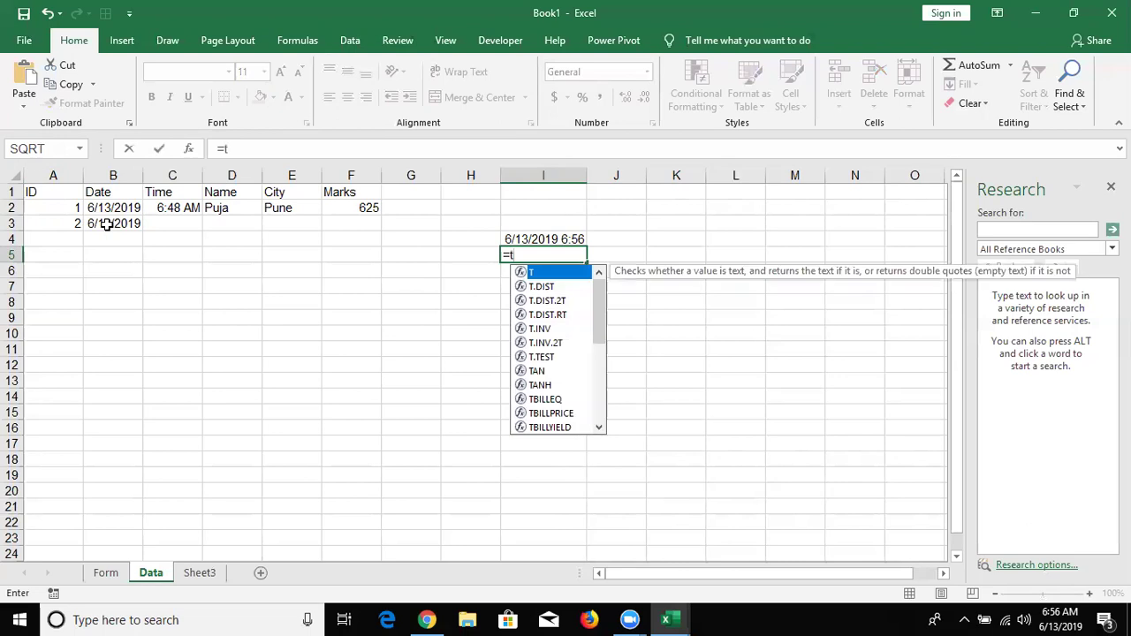
{"action": "type", "text": "e"}
{"action": "key", "text": "Tab"}
{"action": "key", "text": "Up"}
{"action": "type", "text": ",\"HH:MM:SS\""}
{"action": "key", "text": "ctrl+Return"}
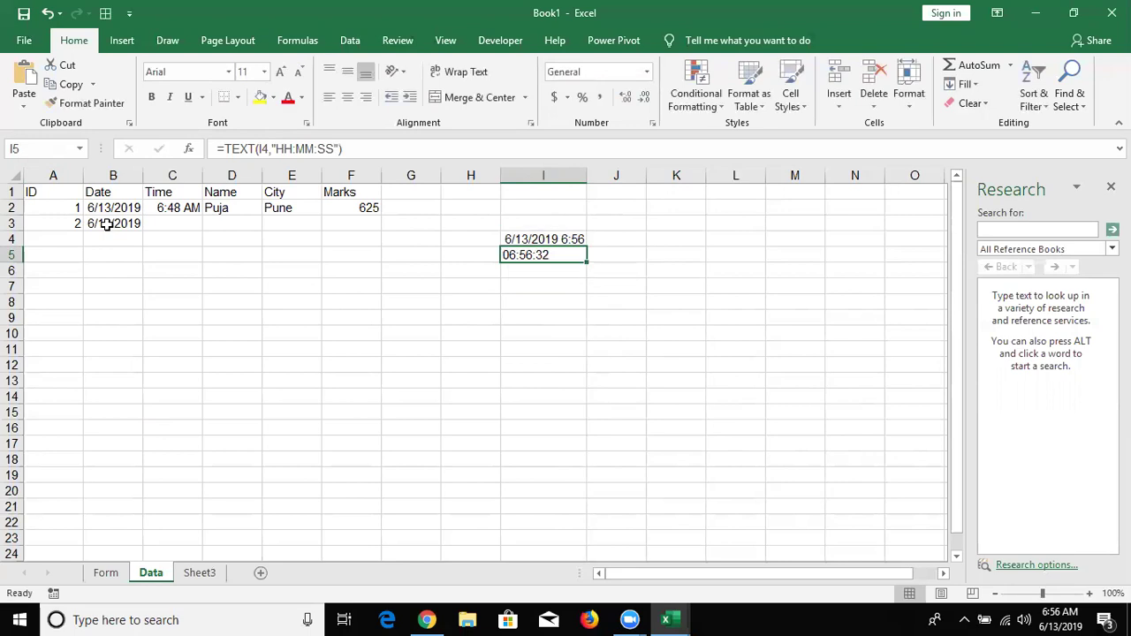
{"action": "key", "text": "Up"}
{"action": "key", "text": "shift+Down"}
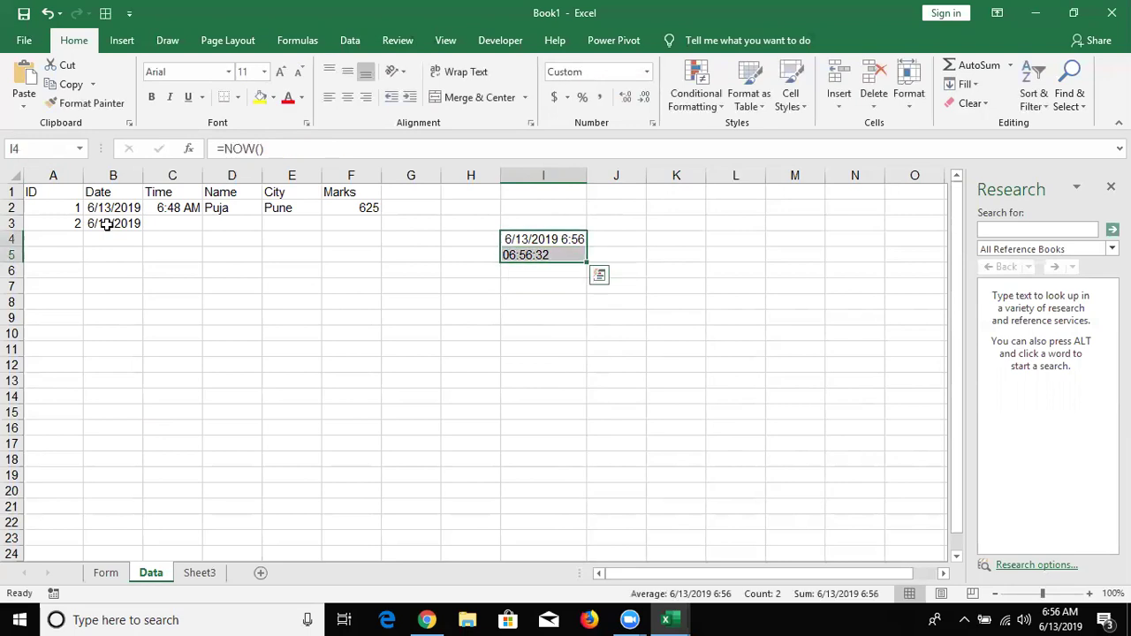
{"action": "key", "text": "alt+F11"}
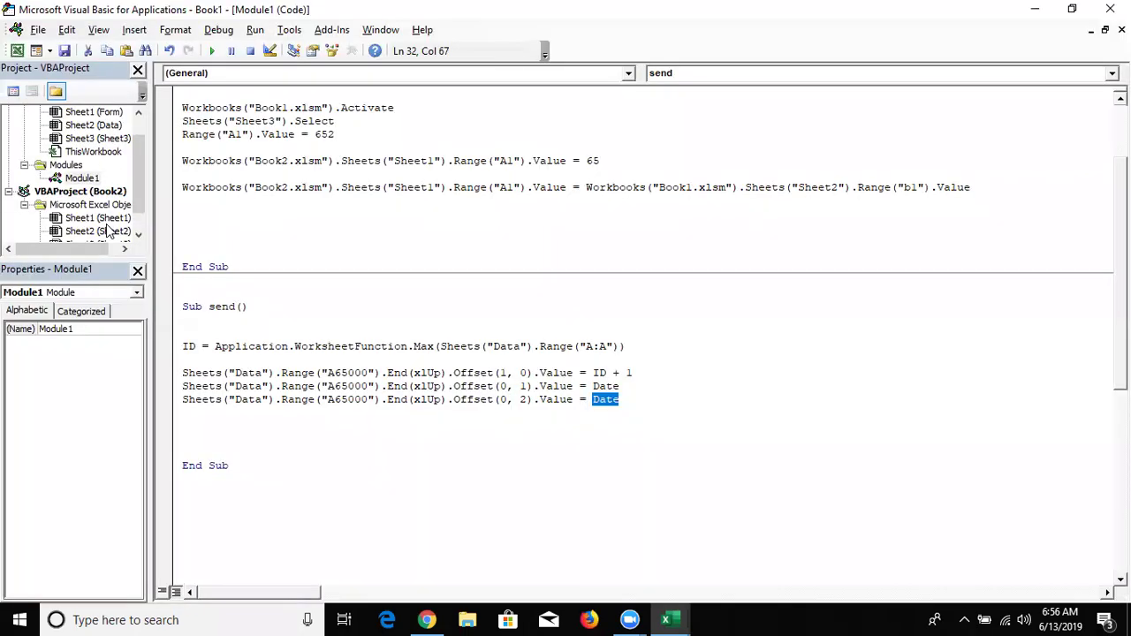
- Replace Date on the third line with Format(Now, "HH:MM:SS") and check C3 shows 6:57 AM
{"action": "type", "text": "format(now,\"HH:MM:SS"}
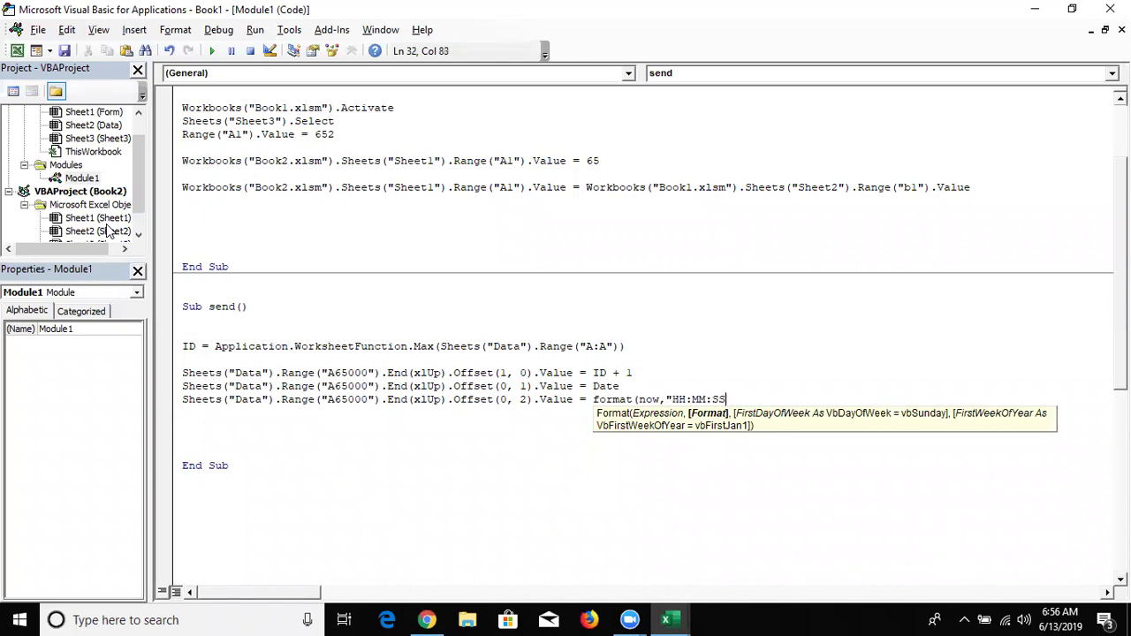
{"action": "type", "text": "\")"}
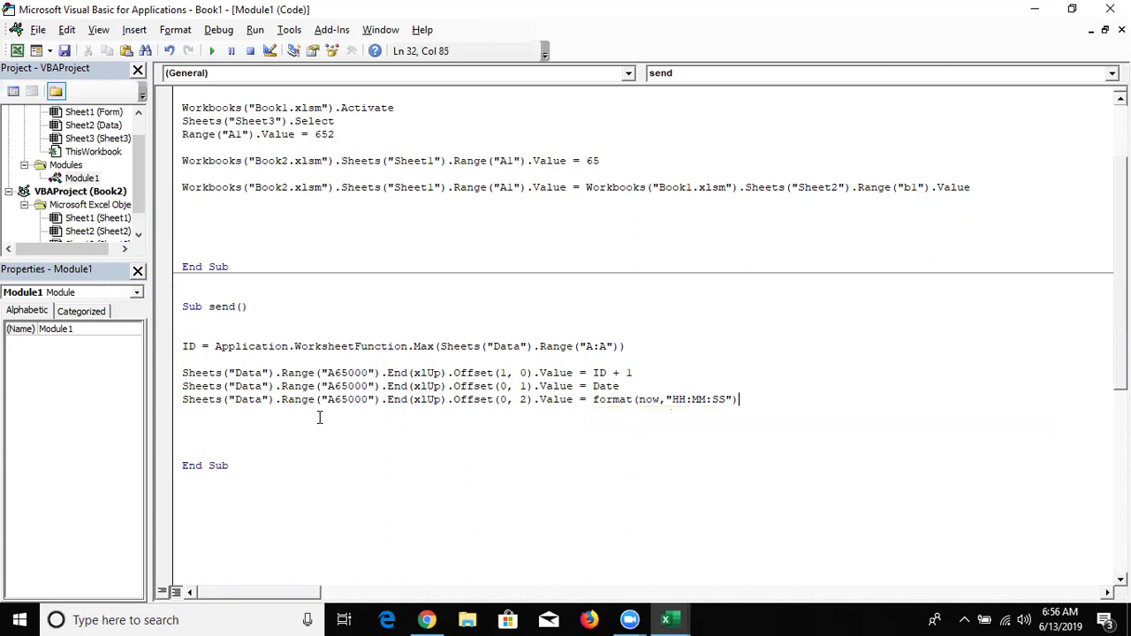
{"action": "key", "text": "Down"}
{"action": "key", "text": "Up"}
{"action": "key", "text": "alt+F11"}
{"action": "key", "text": "Up"}
{"action": "key", "text": "Left"}
{"action": "key", "text": "Left"}
{"action": "key", "text": "Left"}
{"action": "key", "text": "Left"}
{"action": "key", "text": "Left"}
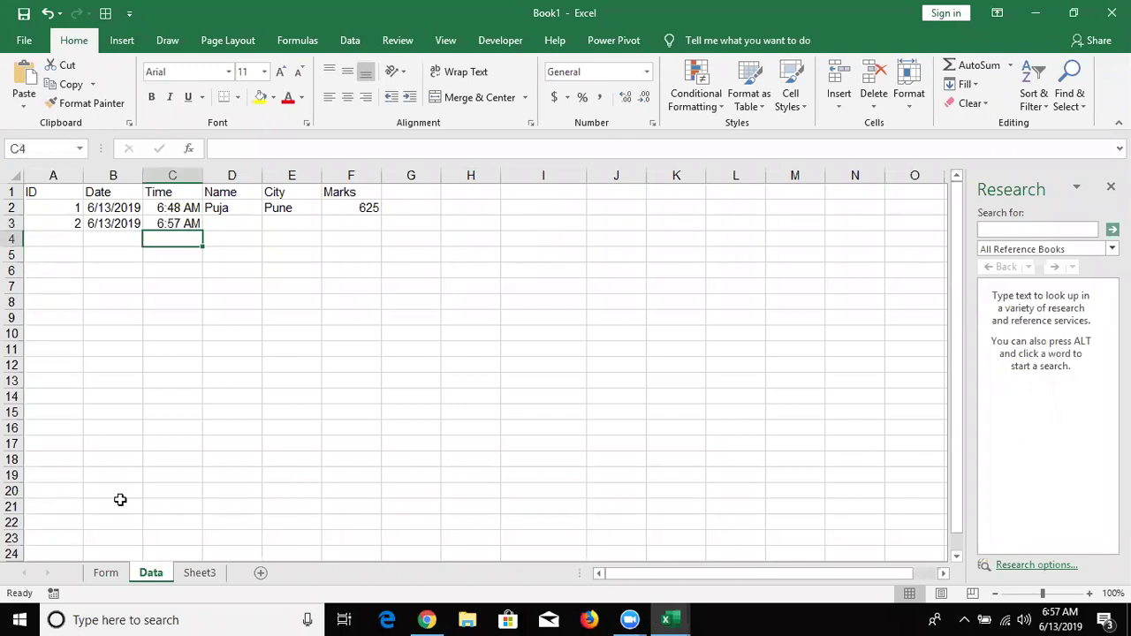
- Add a send-macro line writing Range("B2").Value into Offset(0, 1) of the last Data ID row
{"action": "left_click", "coordinate": [145, 207]}
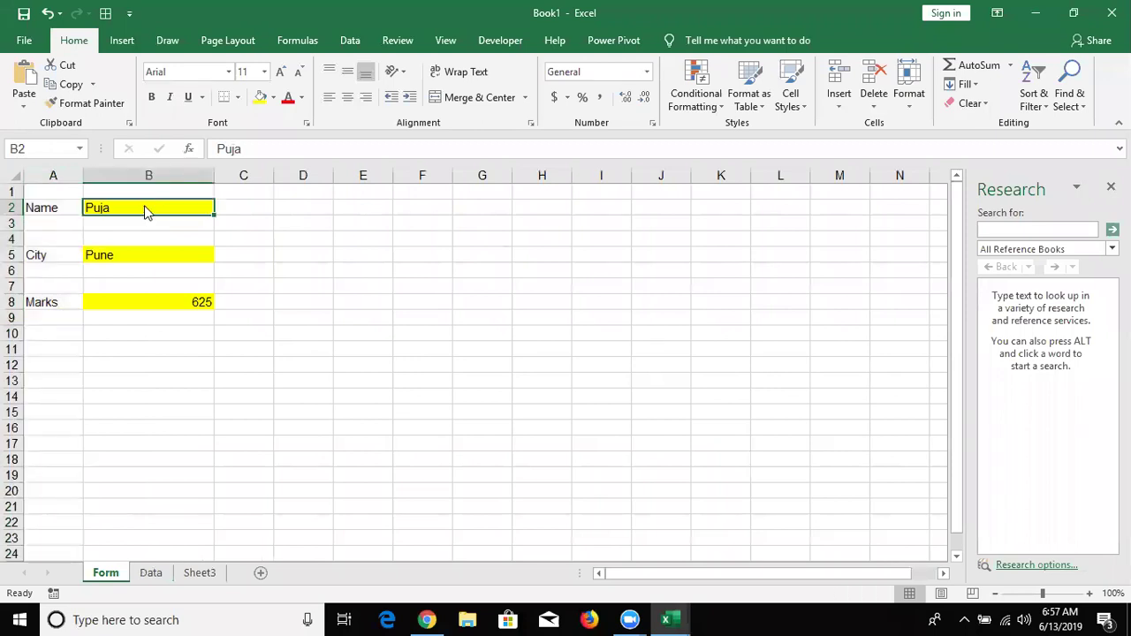
{"action": "key", "text": "alt+F11"}
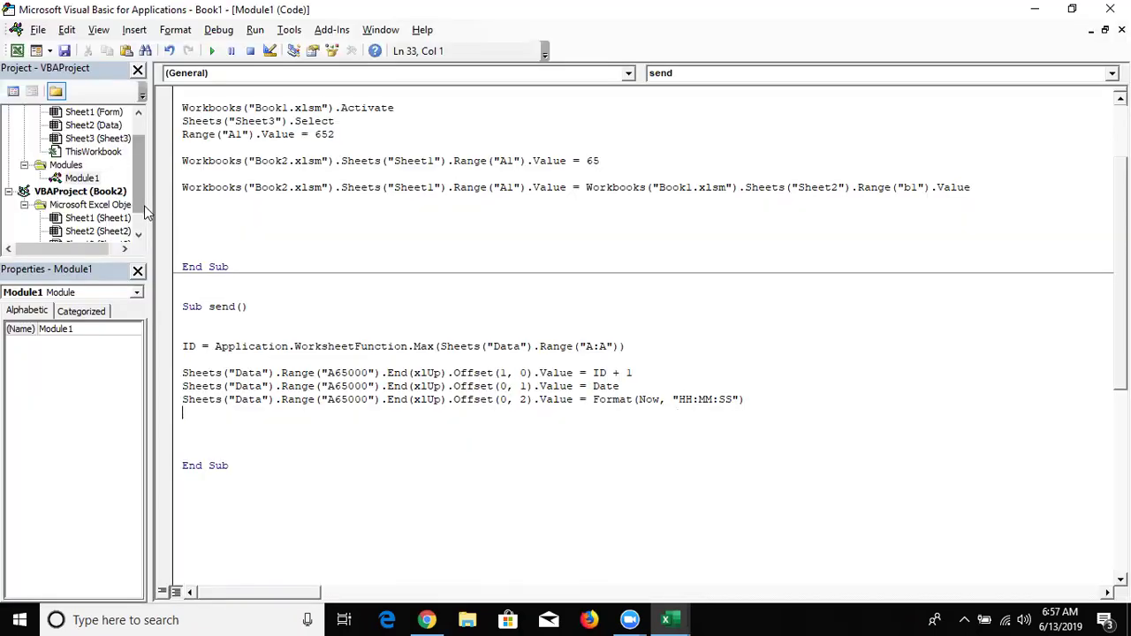
{"action": "key", "text": "ctrl+v"}
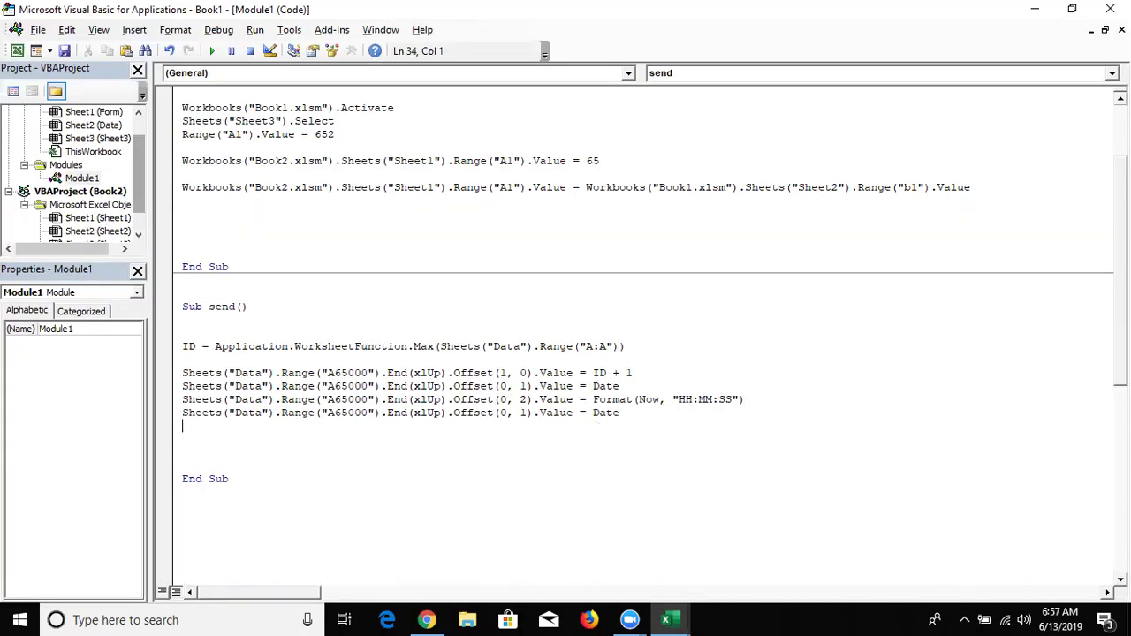
{"action": "key", "text": "BackSpace"}
{"action": "key", "text": "BackSpace"}
{"action": "key", "text": "BackSpace"}
{"action": "key", "text": "BackSpace"}
{"action": "key", "text": "BackSpace"}
{"action": "type", "text": "range"}
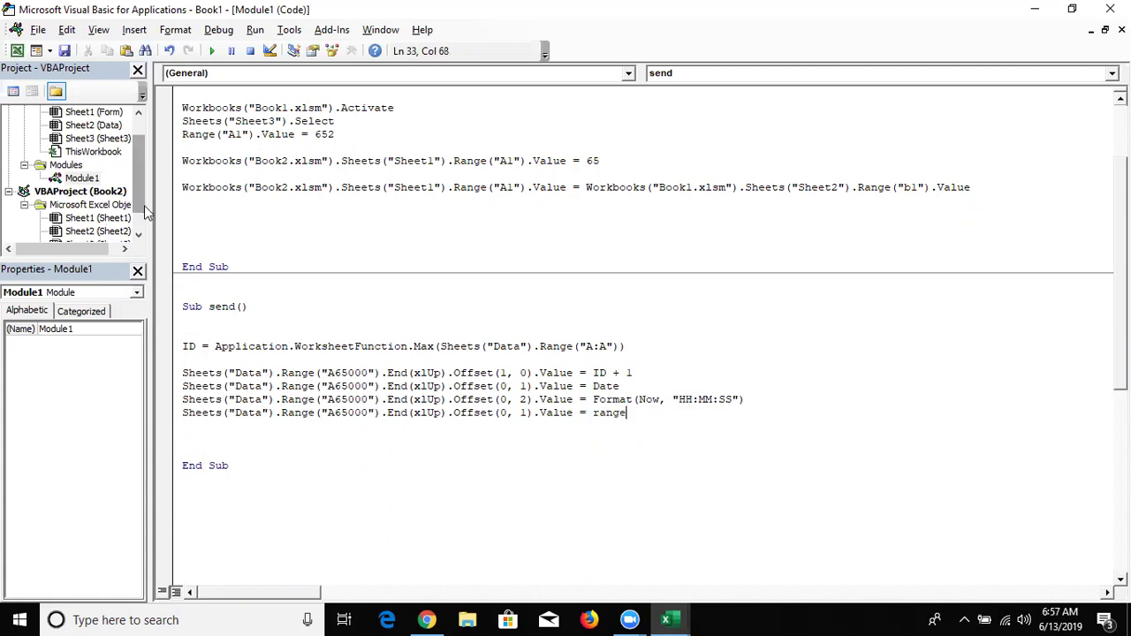
{"action": "type", "text": "(\"B2\""}
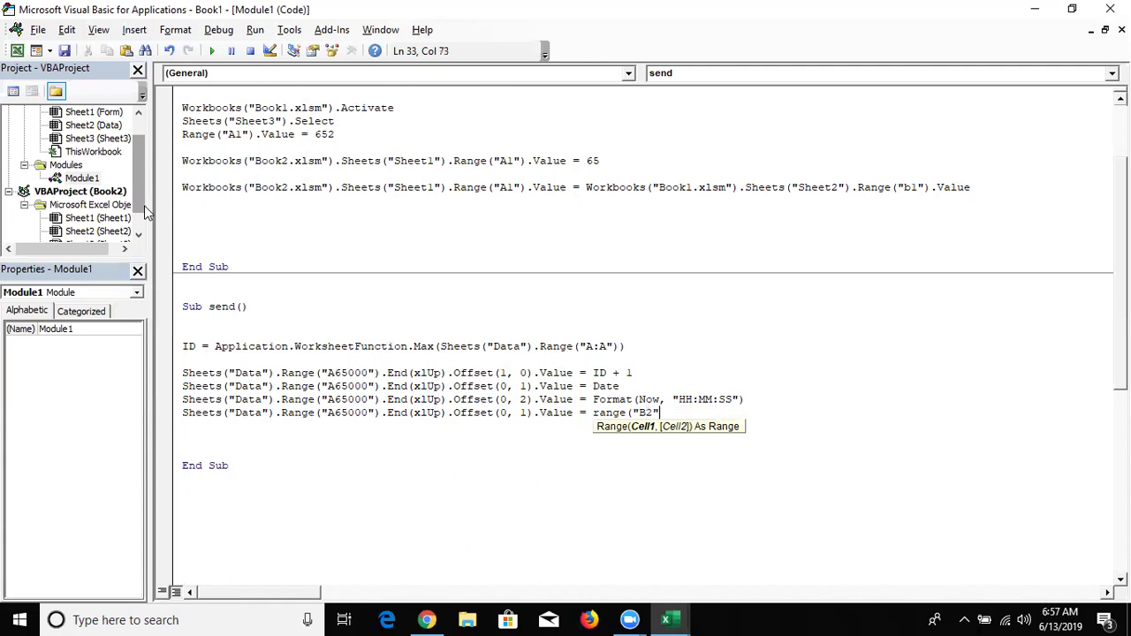
{"action": "type", "text": ").v"}
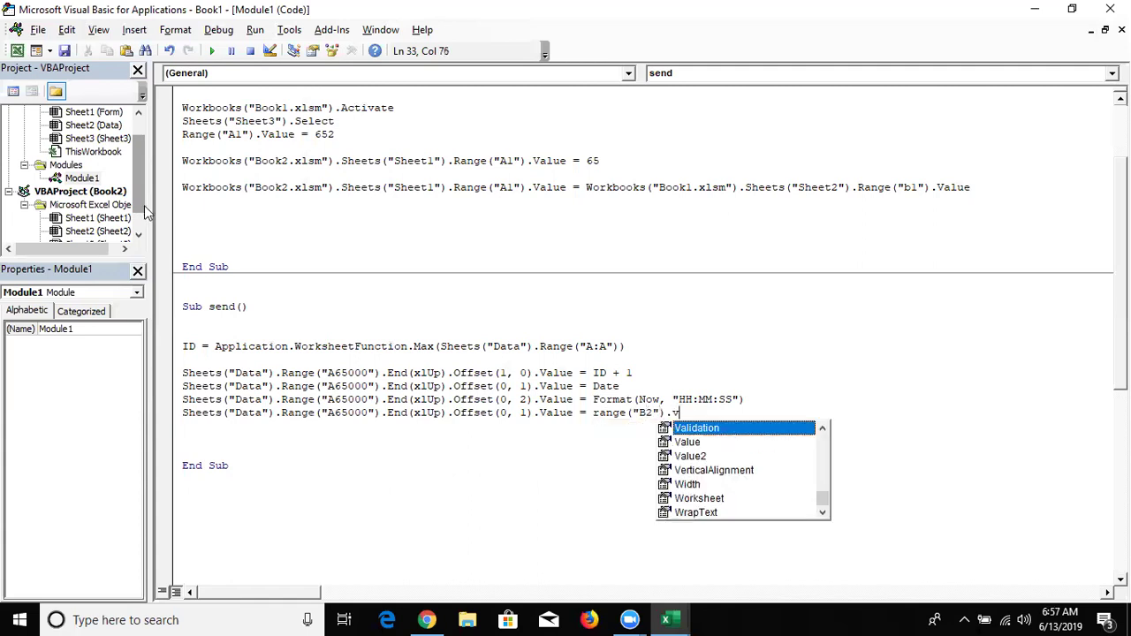
{"action": "type", "text": "a"}
{"action": "key", "text": "Tab"}
{"action": "key", "text": "Return"}
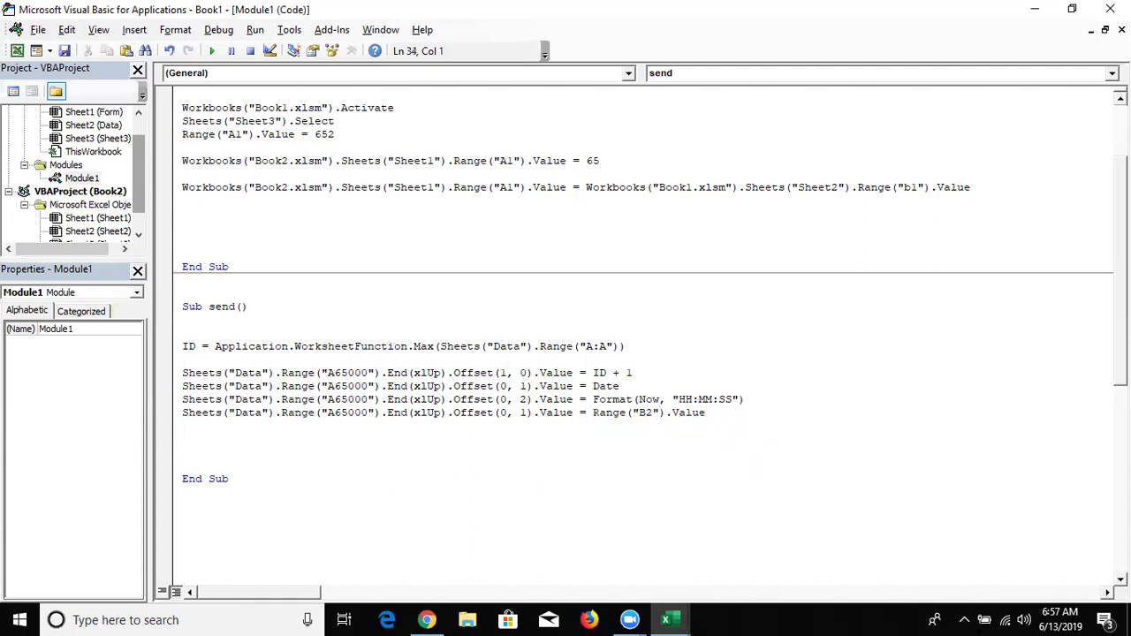
- Review the new line's Data sheet target and B2 source, then return to the Form sheet
{"action": "key", "text": "Up"}
{"action": "left_click_drag", "start_coordinate": [280, 414], "coordinate": [188, 414]}
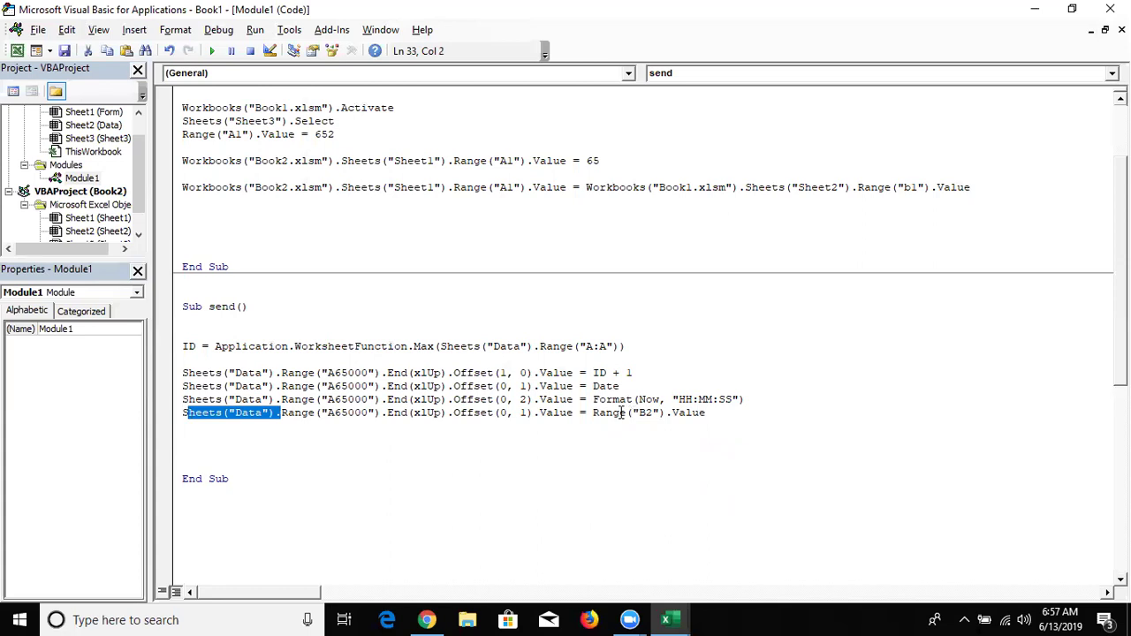
{"action": "left_click_drag", "start_coordinate": [626, 414], "coordinate": [593, 413]}
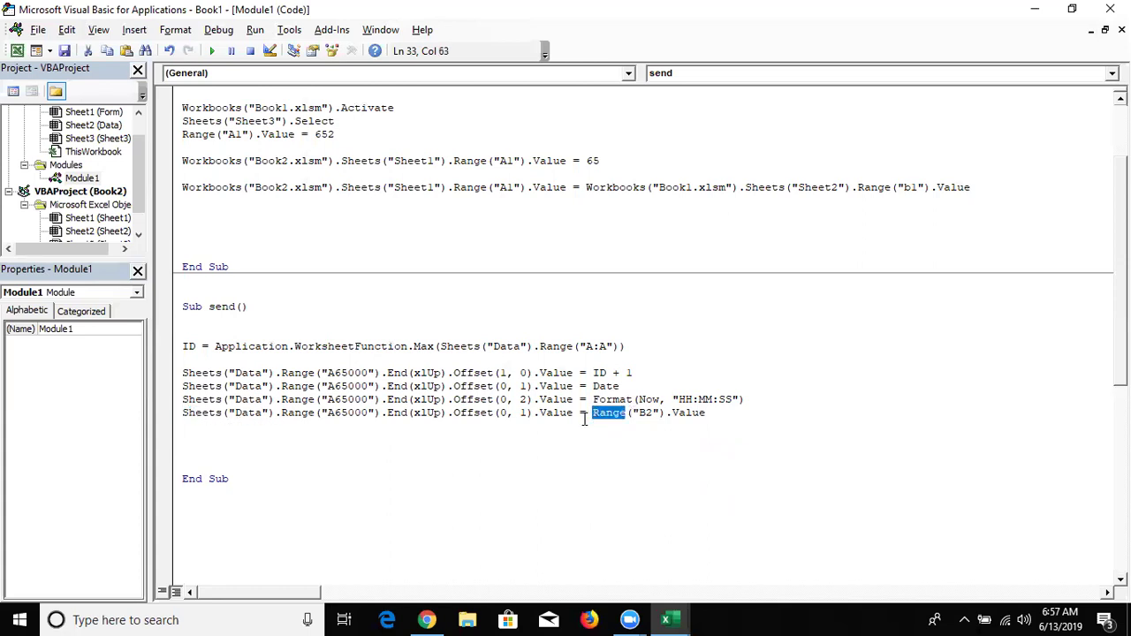
{"action": "left_click", "coordinate": [575, 421]}
{"action": "key", "text": "alt+F11"}
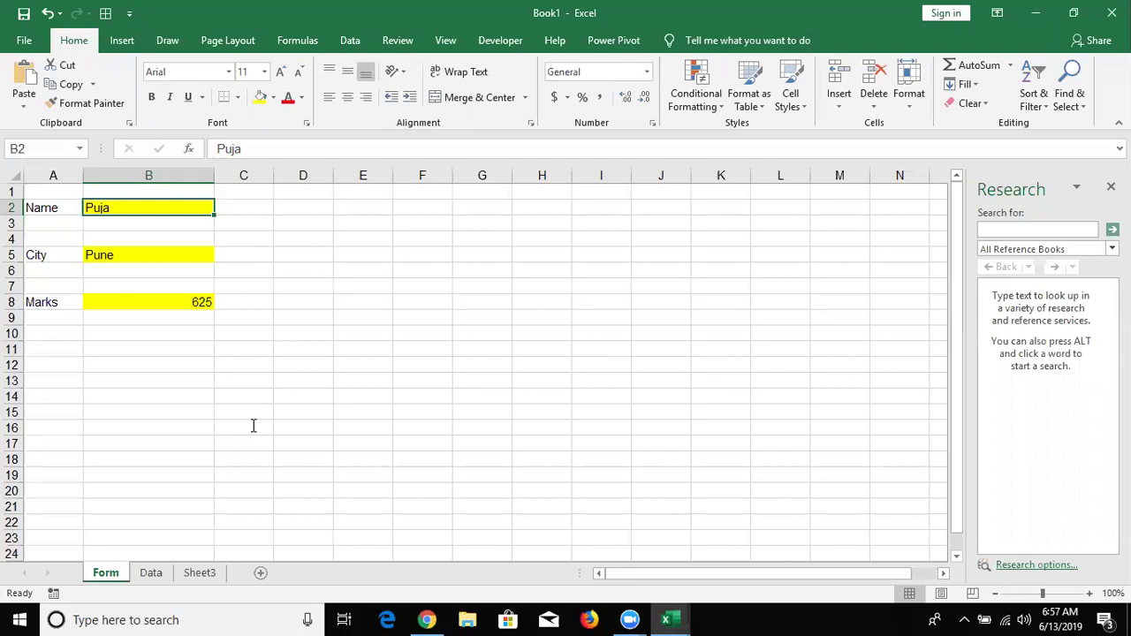
- Duplicate the Range("B2") line in Module1 and set the two lines' offsets to 3 and 4
{"action": "key", "text": "alt+F11"}
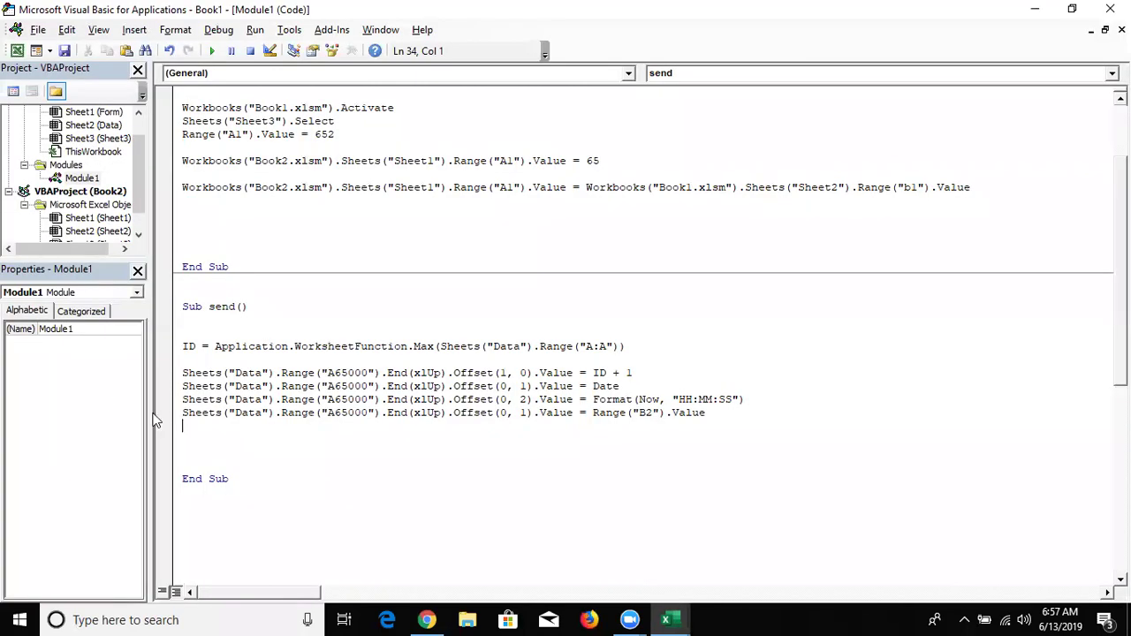
{"action": "left_click", "coordinate": [180, 412]}
{"action": "key", "text": "shift+Down"}
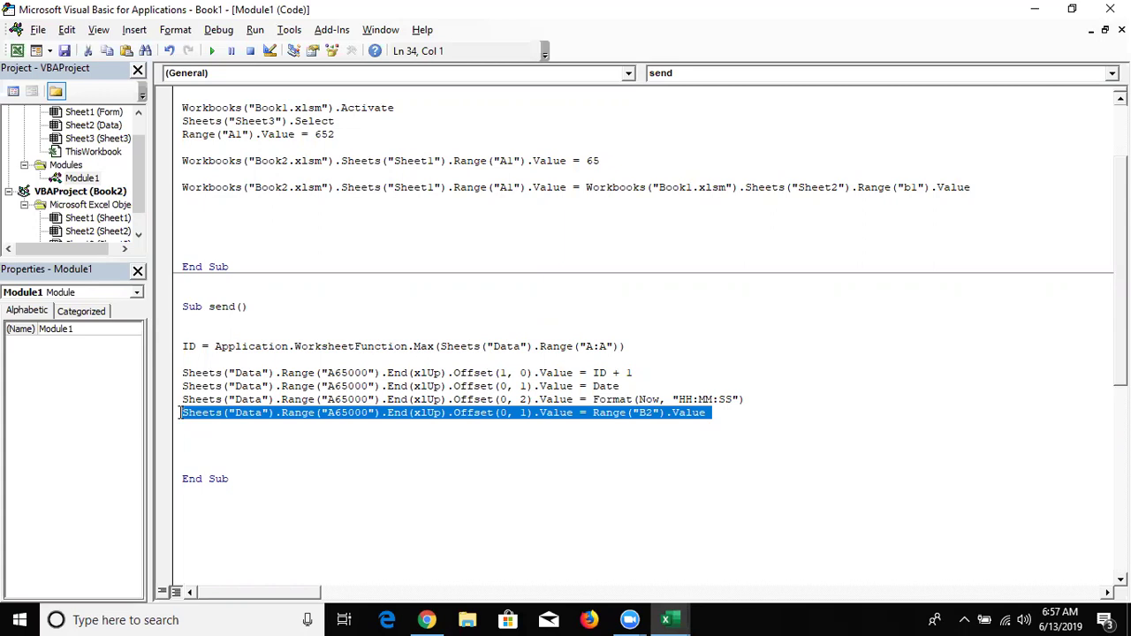
{"action": "key", "text": "ctrl+c"}
{"action": "key", "text": "ctrl+v"}
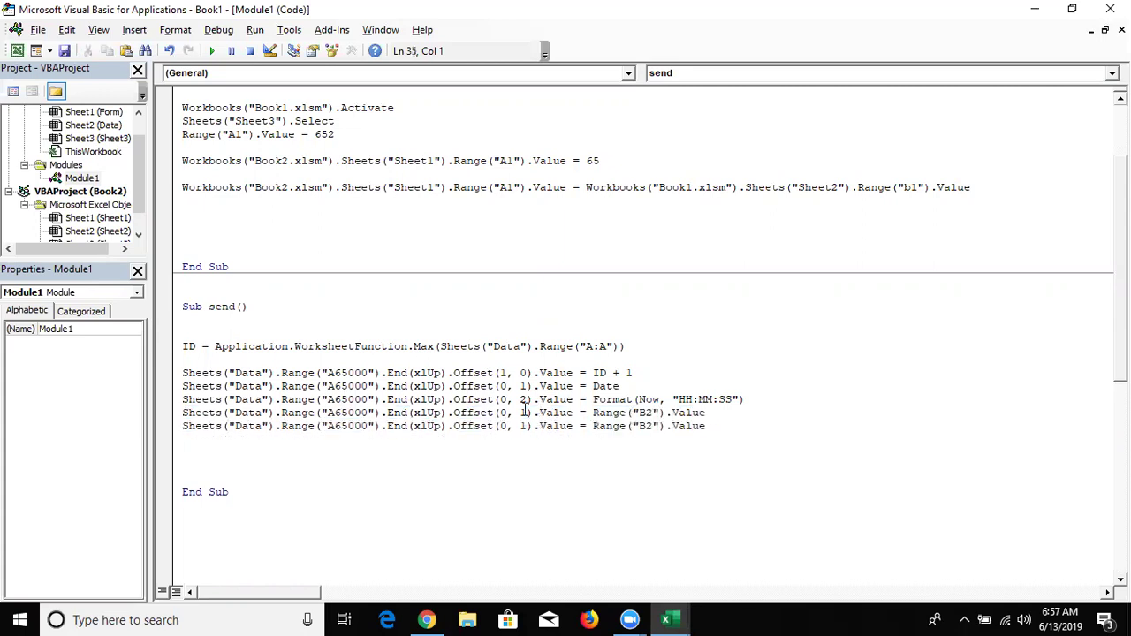
{"action": "double_click", "coordinate": [525, 413]}
{"action": "type", "text": "3"}
{"action": "key", "text": "Down"}
{"action": "key", "text": "BackSpace"}
{"action": "type", "text": "4"}
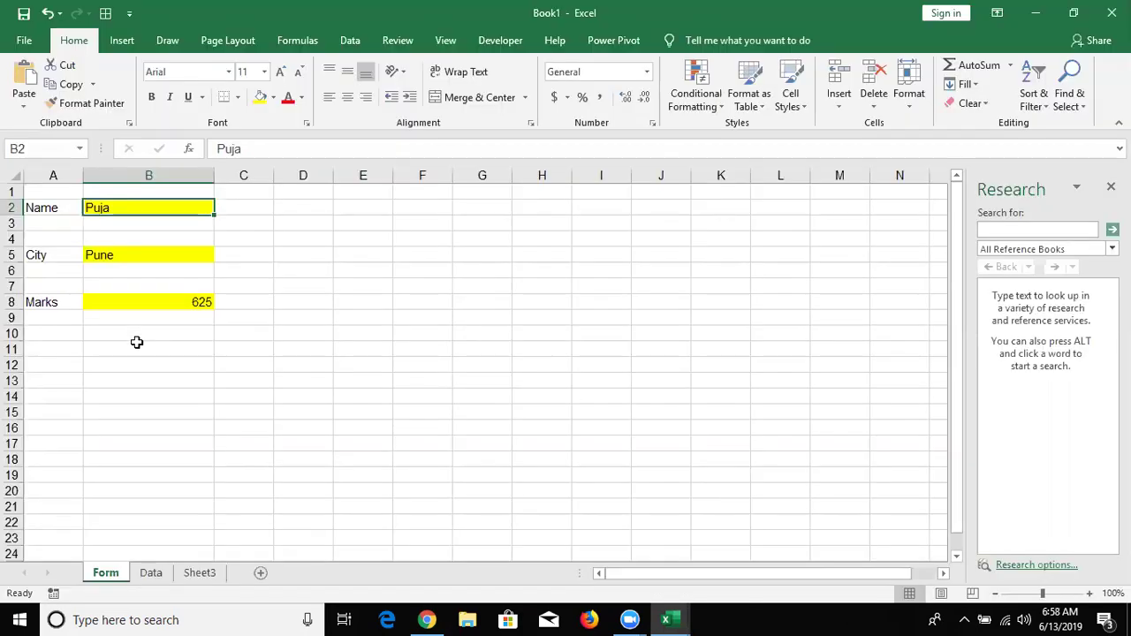
- Change the duplicate line's source to Sheets("Form").Range("B5").Value, the city cell
{"action": "key", "text": "alt+F11"}
{"action": "left_click", "coordinate": [137, 257]}
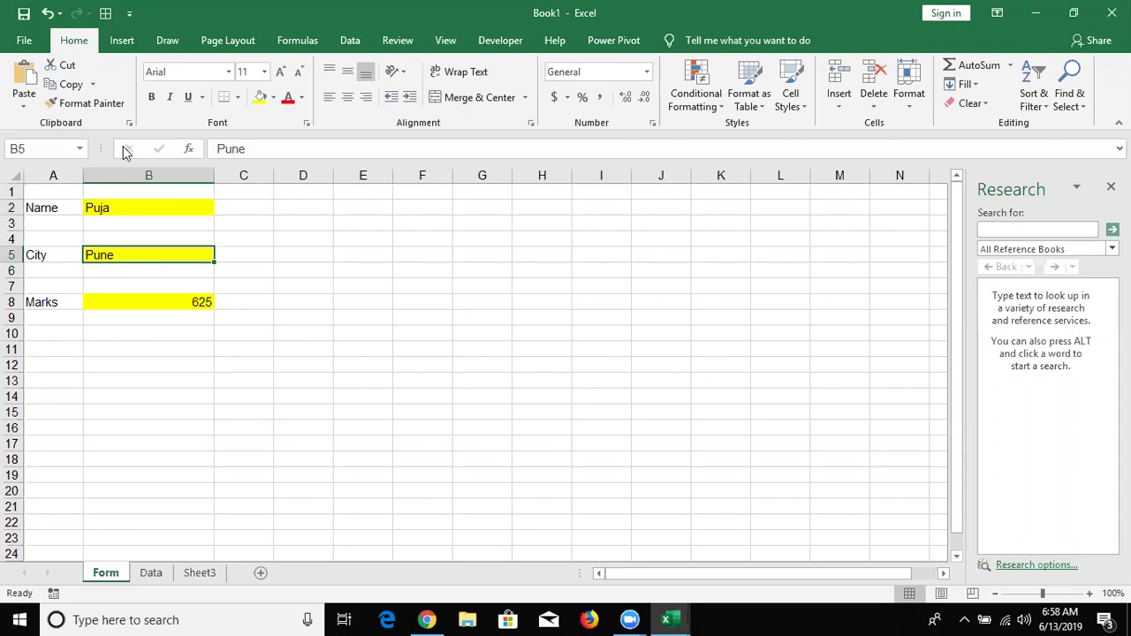
{"action": "key", "text": "alt+F11"}
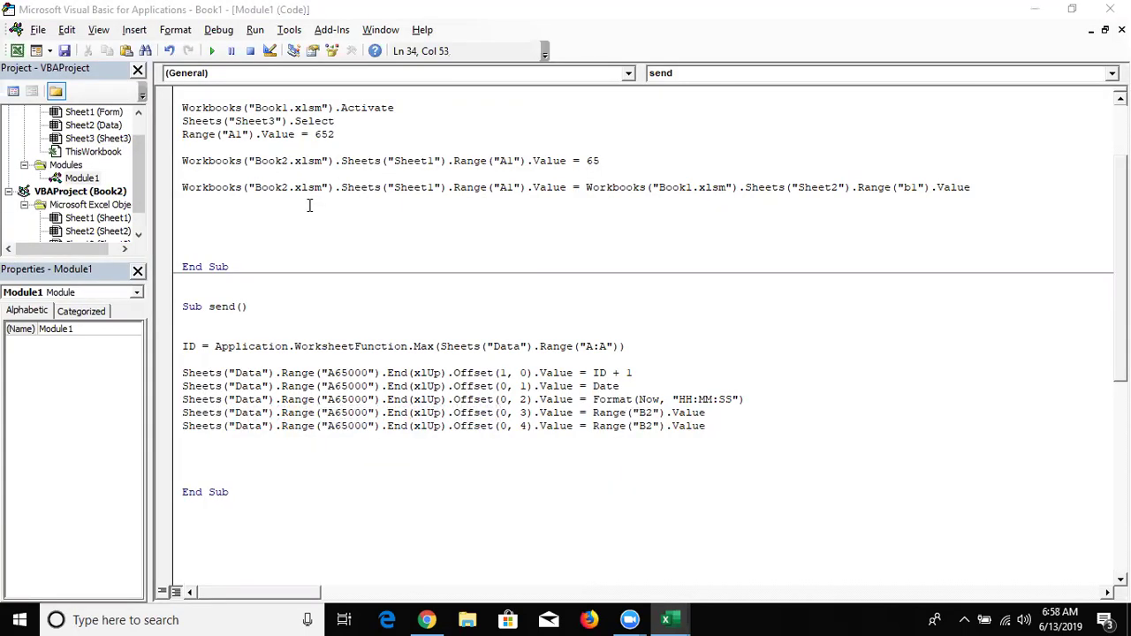
{"action": "left_click", "coordinate": [587, 426]}
{"action": "type", "text": "Sheets(\"Form\")"}
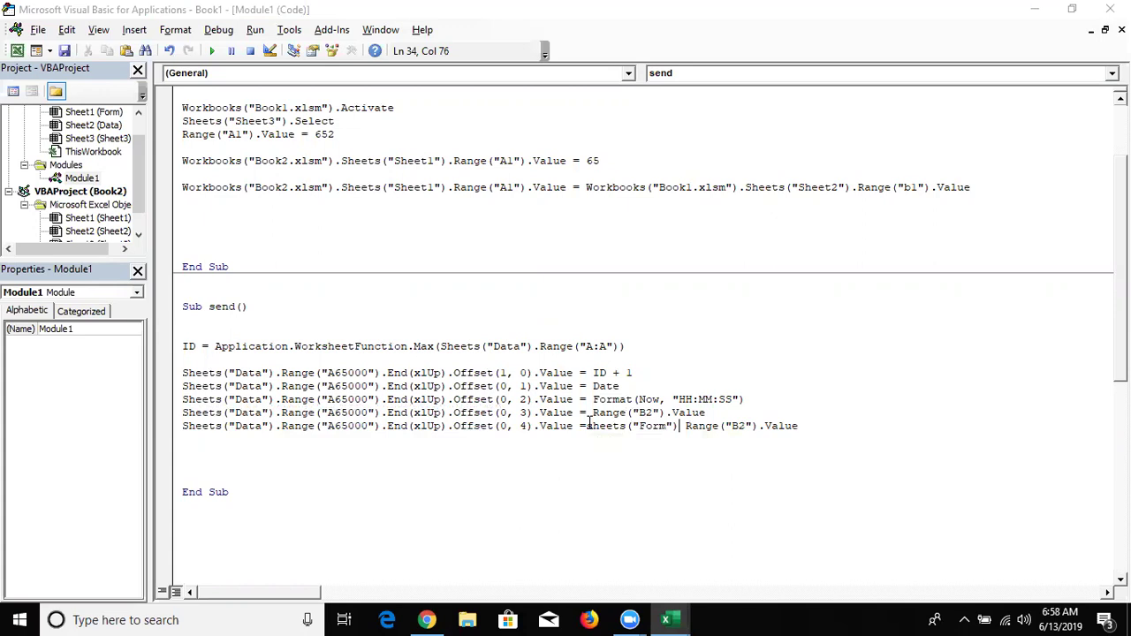
{"action": "type", "text": "."}
{"action": "left_click", "coordinate": [644, 464]}
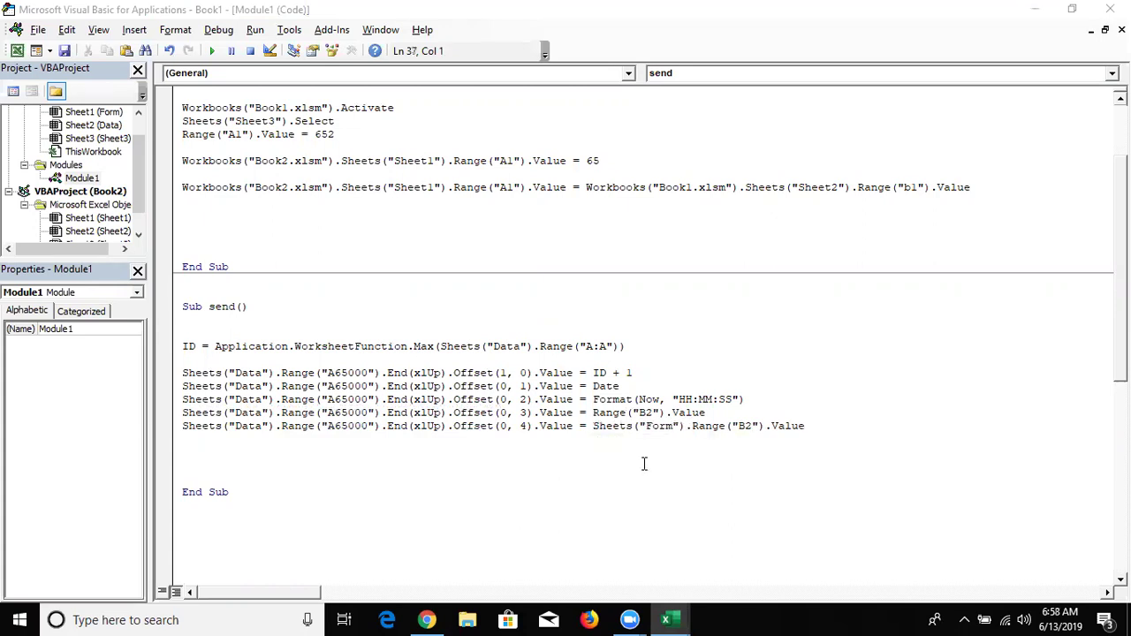
{"action": "left_click", "coordinate": [749, 426]}
{"action": "key", "text": "BackSpace"}
{"action": "type", "text": "5"}
{"action": "left_click", "coordinate": [730, 442]}
{"action": "key", "text": "alt+F11"}
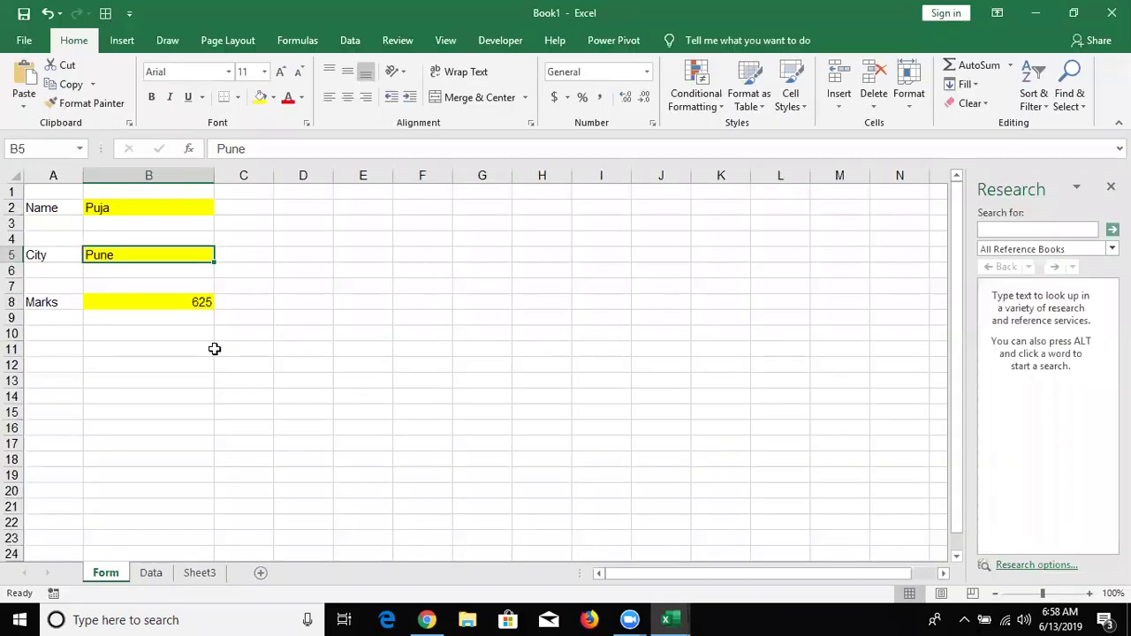
{"action": "left_click", "coordinate": [147, 301]}
- Duplicate the B5 line and change its source reference to Range("B8")
{"action": "key", "text": "alt+F11"}
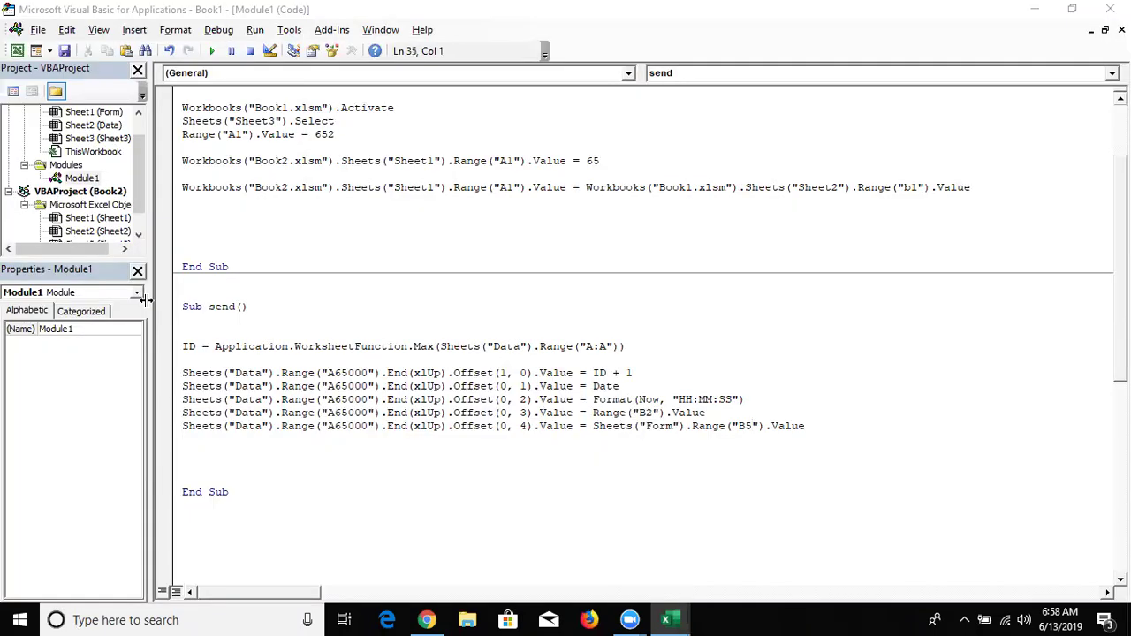
{"action": "key", "text": "shift+Down"}
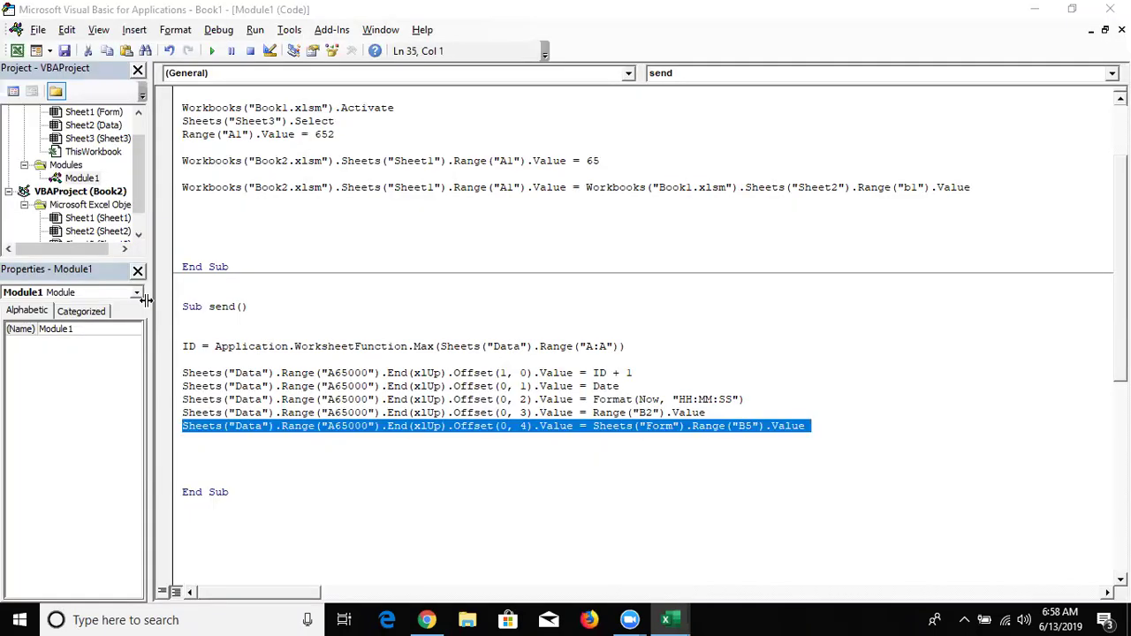
{"action": "key", "text": "ctrl+c"}
{"action": "key", "text": "Right"}
{"action": "key", "text": "ctrl+v"}
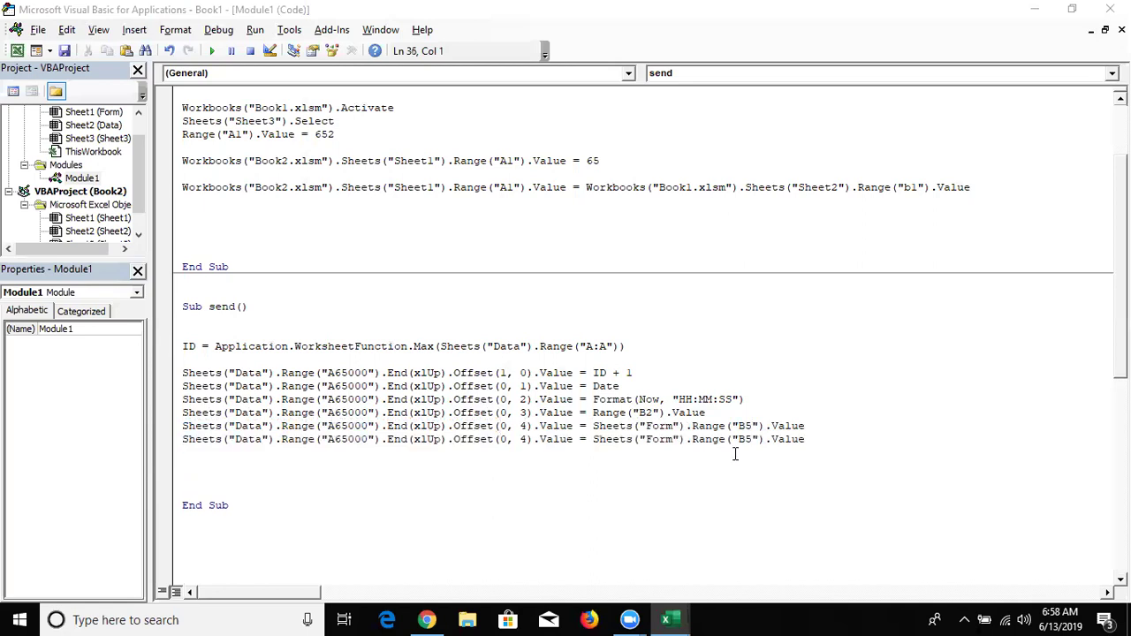
{"action": "left_click", "coordinate": [748, 439]}
{"action": "key", "text": "Delete"}
{"action": "type", "text": "8"}
- Change the new line's Offset(0, 4) to Offset(0, 5)
{"action": "key", "text": "alt+F11"}
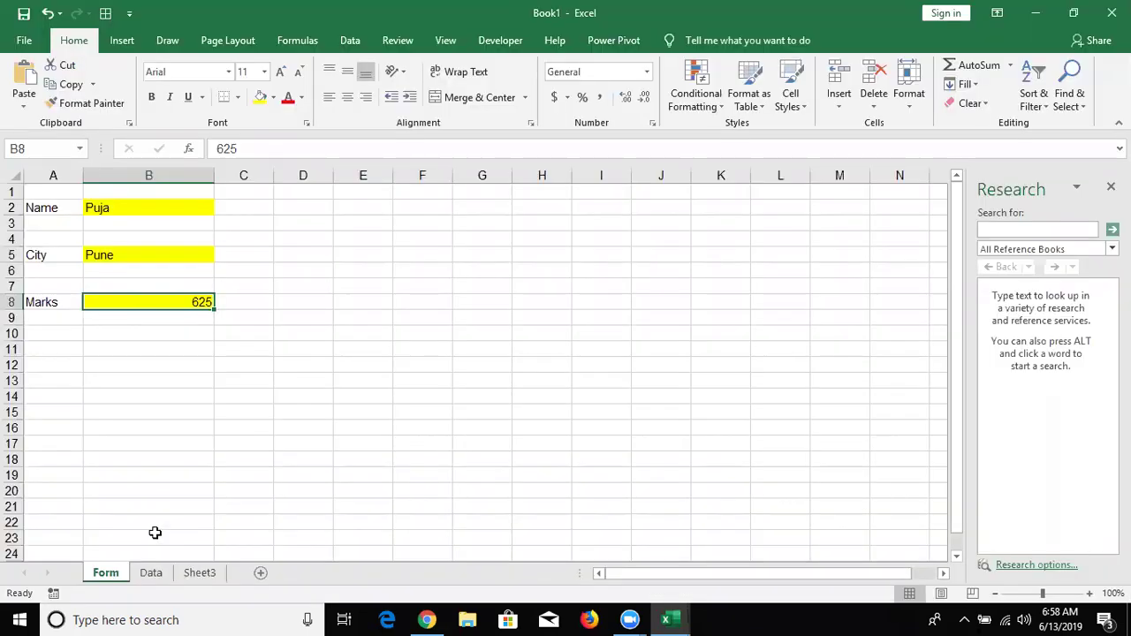
{"action": "key", "text": "alt+F11"}
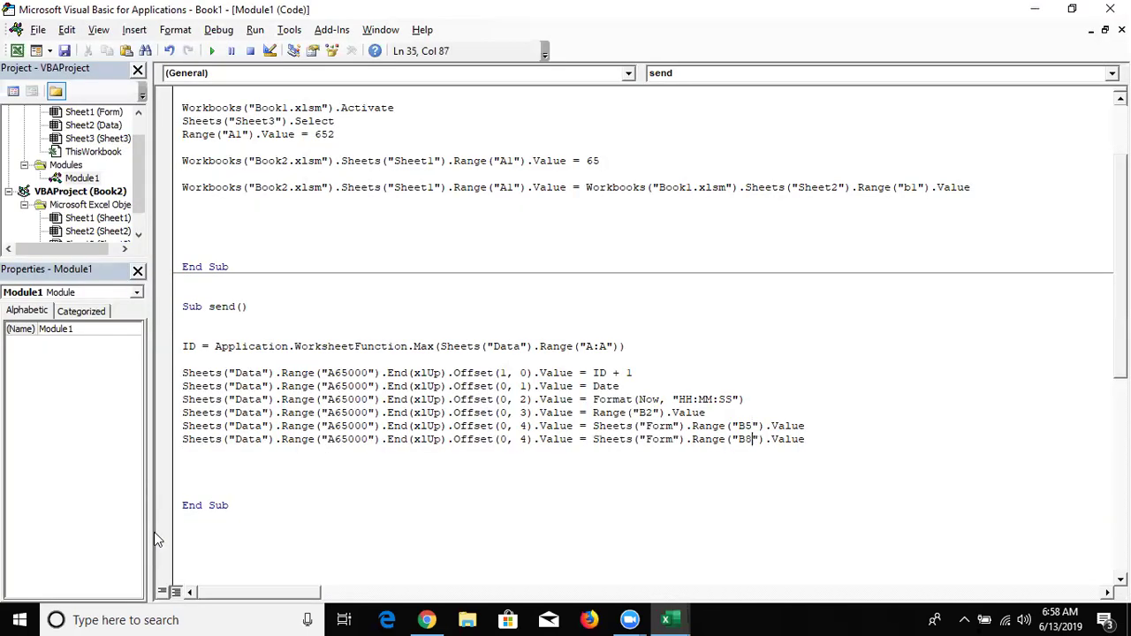
{"action": "left_click", "coordinate": [528, 440]}
{"action": "key", "text": "BackSpace"}
{"action": "type", "text": "5"}
{"action": "left_click", "coordinate": [534, 459]}
- Add a MsgBox "Data Have Stored" line below the data lines
{"action": "type", "text": "msgbox("}
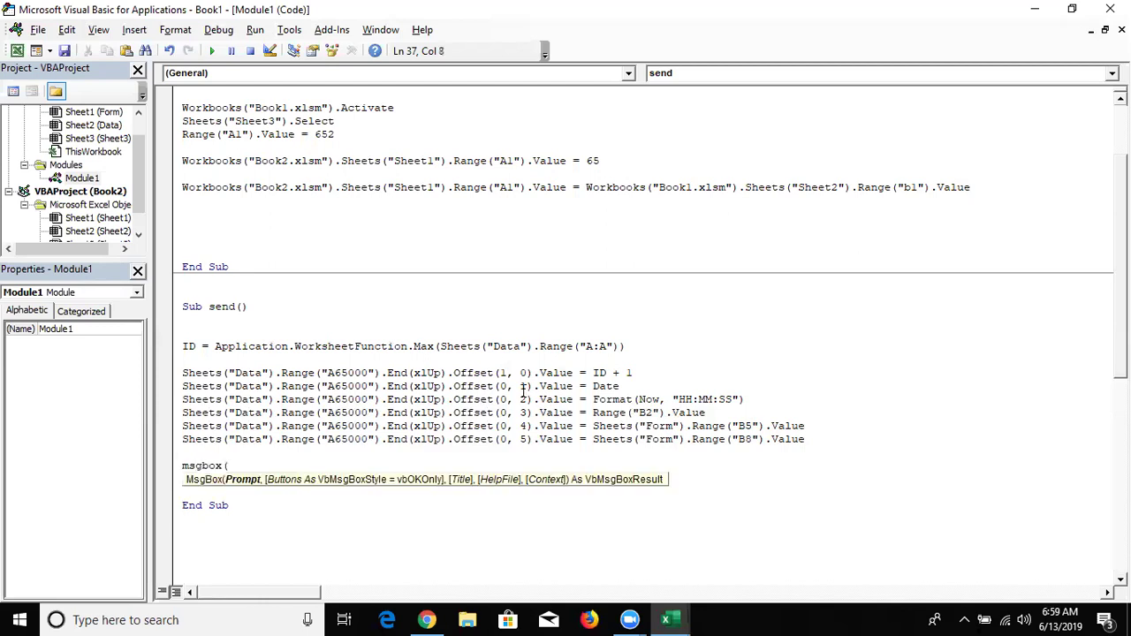
{"action": "type", "text": "\""}
{"action": "key", "text": "BackSpace"}
{"action": "key", "text": "BackSpace"}
{"action": "type", "text": "\"Data Have Stored"}
{"action": "key", "text": "Return"}
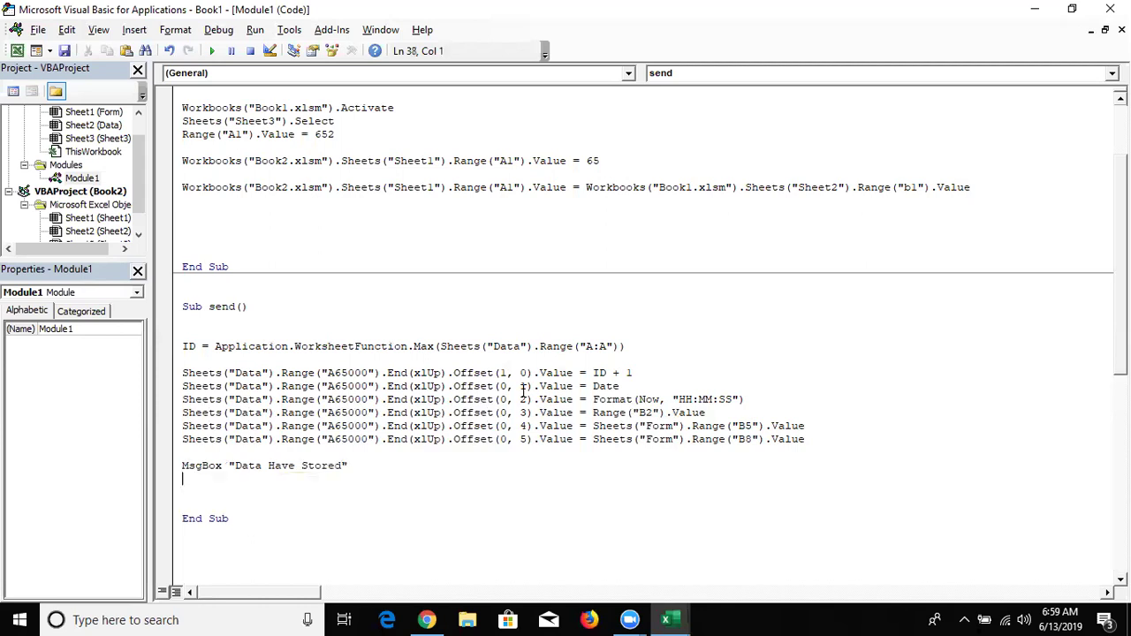
{"action": "key", "text": "alt+F11"}
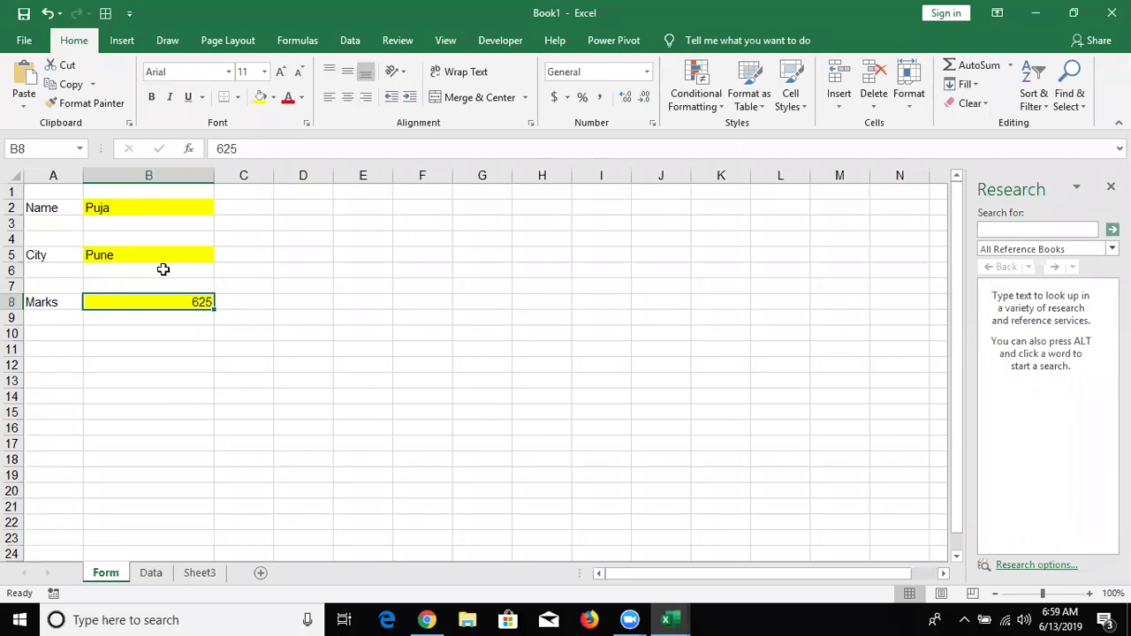
{"action": "key", "text": "alt+F11"}
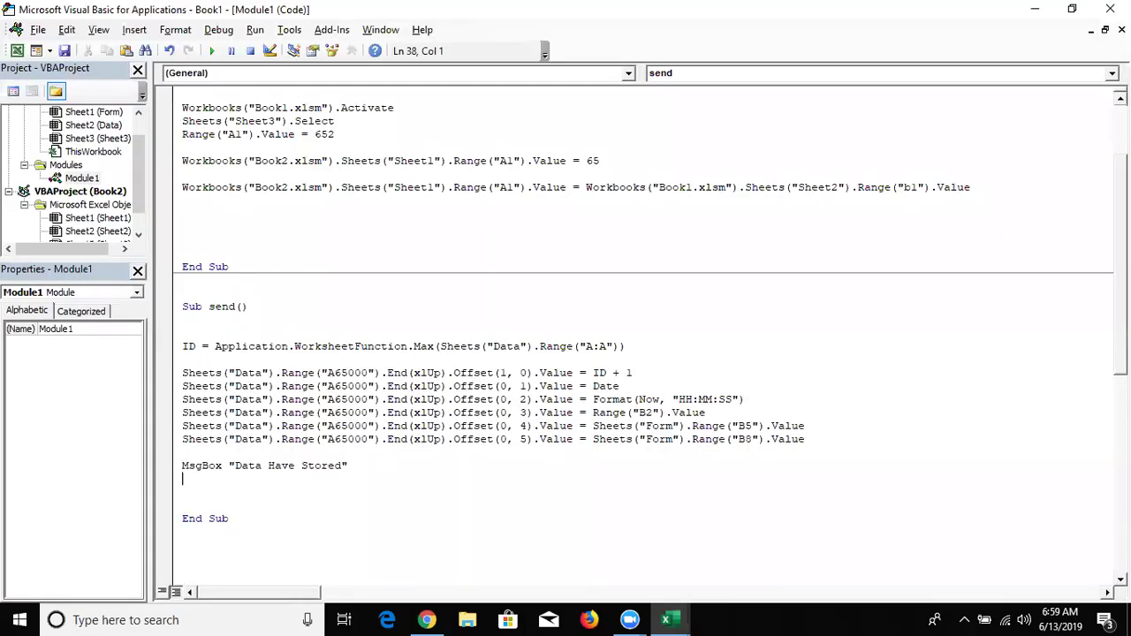
- Add Range("B2,B5,B8").ClearContents to clear the form cells after storing
{"action": "key", "text": "Return"}
{"action": "type", "text": "range"}
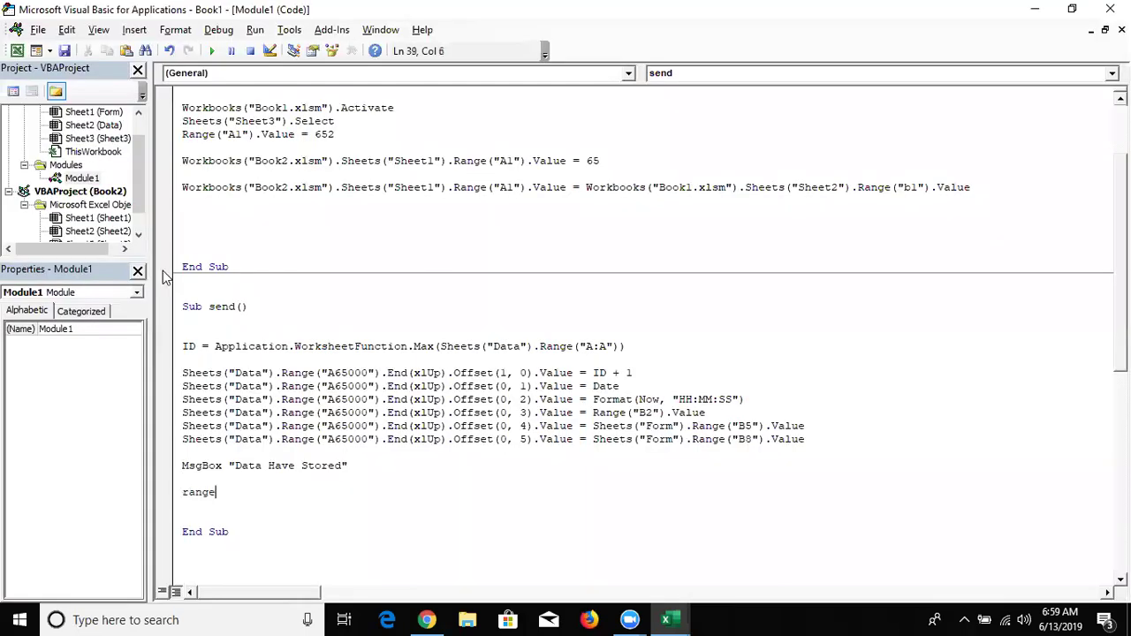
{"action": "type", "text": "(\"A"}
{"action": "key", "text": "BackSpace"}
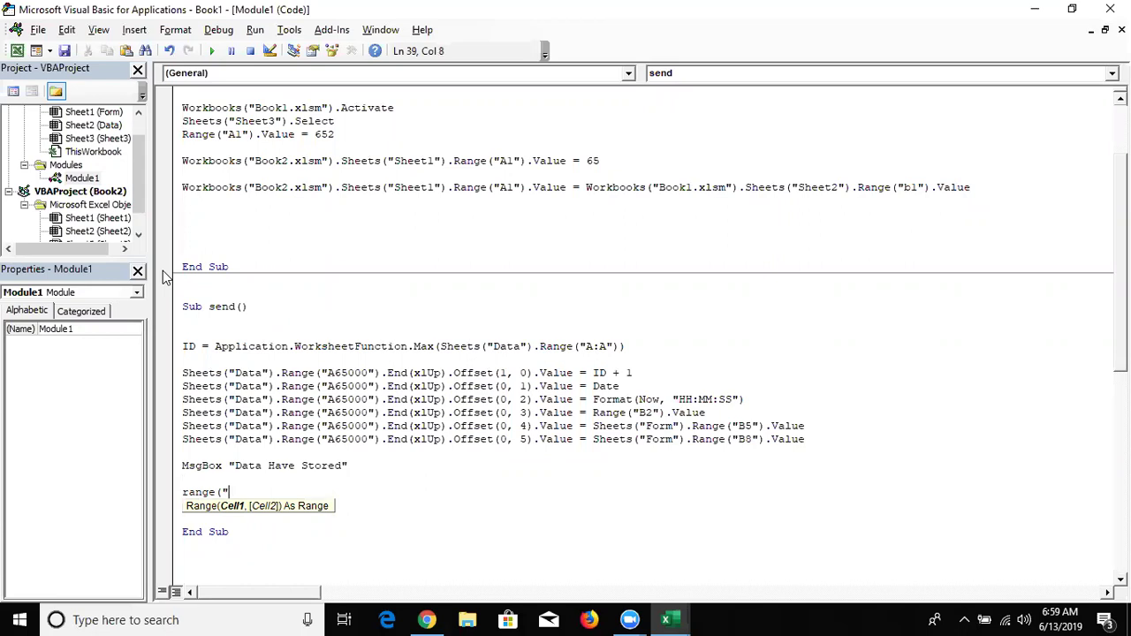
{"action": "type", "text": "B2,B5,B8\")."}
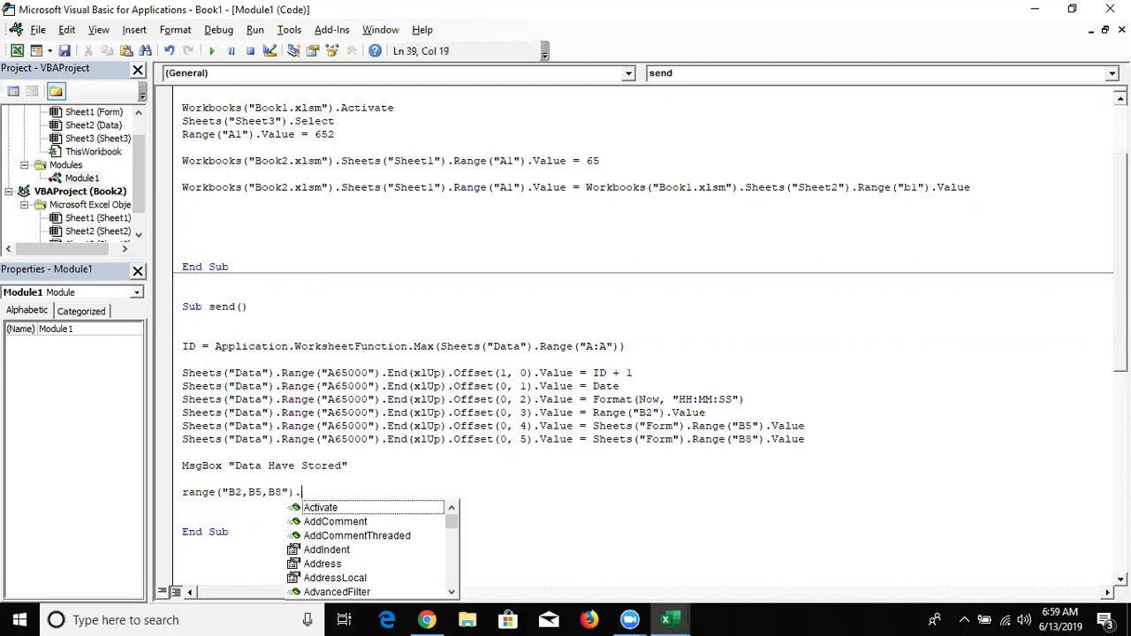
{"action": "type", "text": "cl"}
{"action": "key", "text": "Down"}
{"action": "key", "text": "Down"}
{"action": "key", "text": "Tab"}
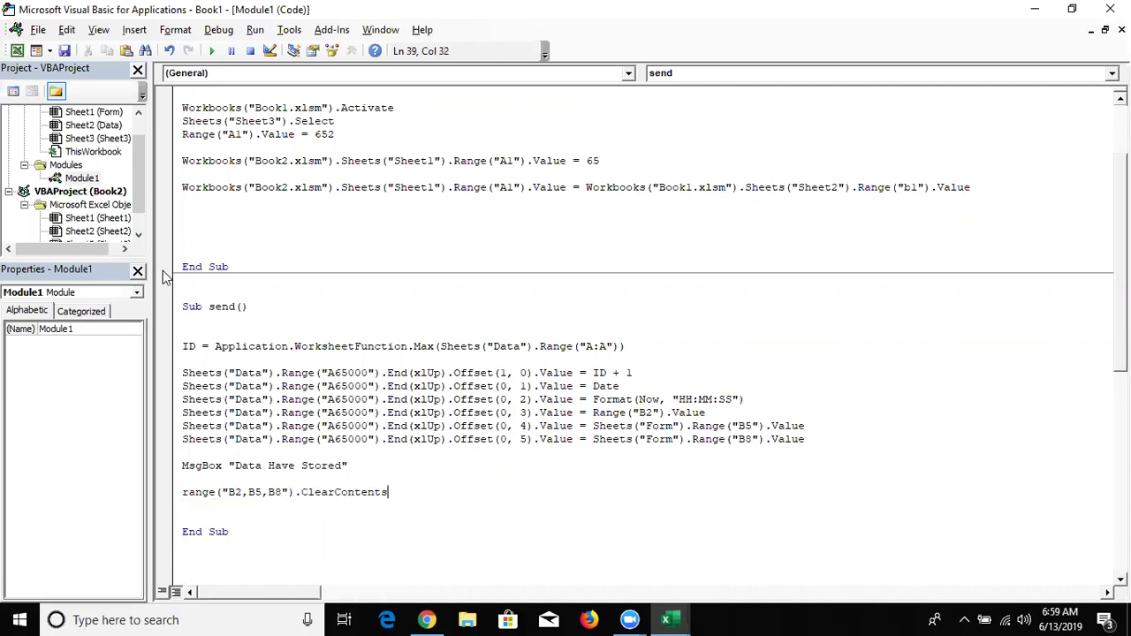
{"action": "key", "text": "Return"}
{"action": "key", "text": "alt+F11"}
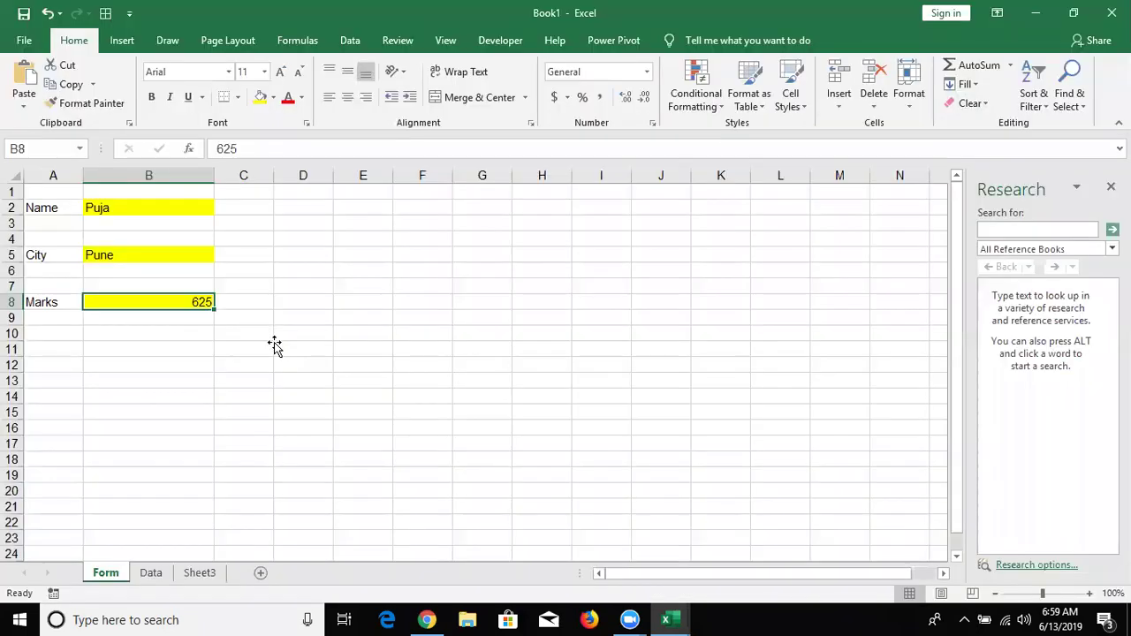
- Draw a Button (Form Control) over D9:E10 on the Form sheet via Developer > Insert
{"action": "left_click", "coordinate": [275, 346]}
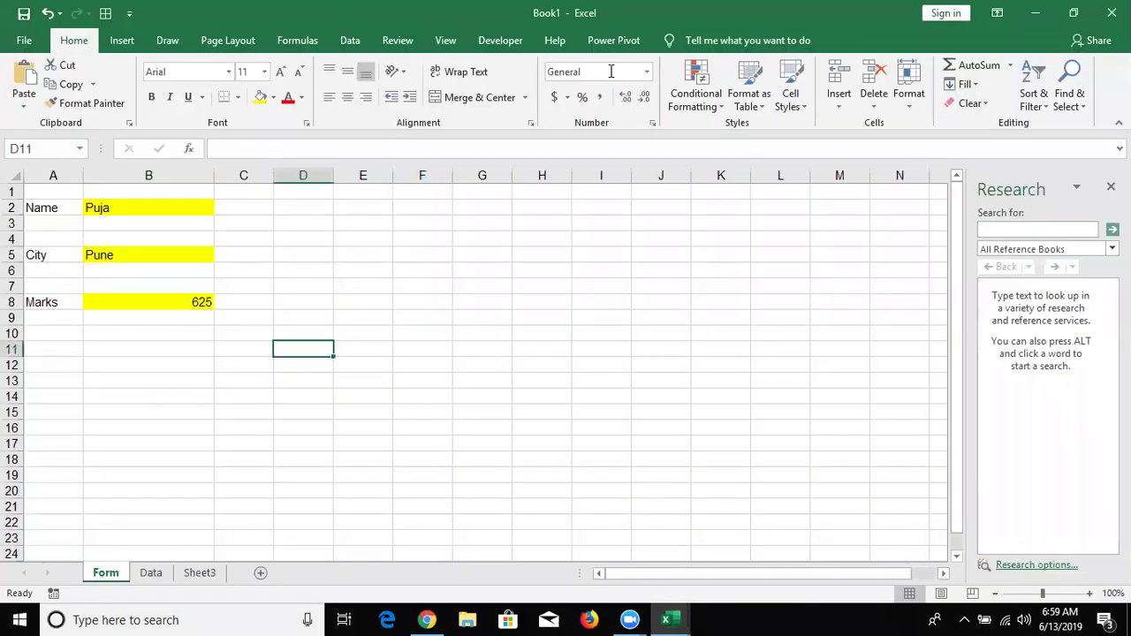
{"action": "left_click", "coordinate": [501, 41]}
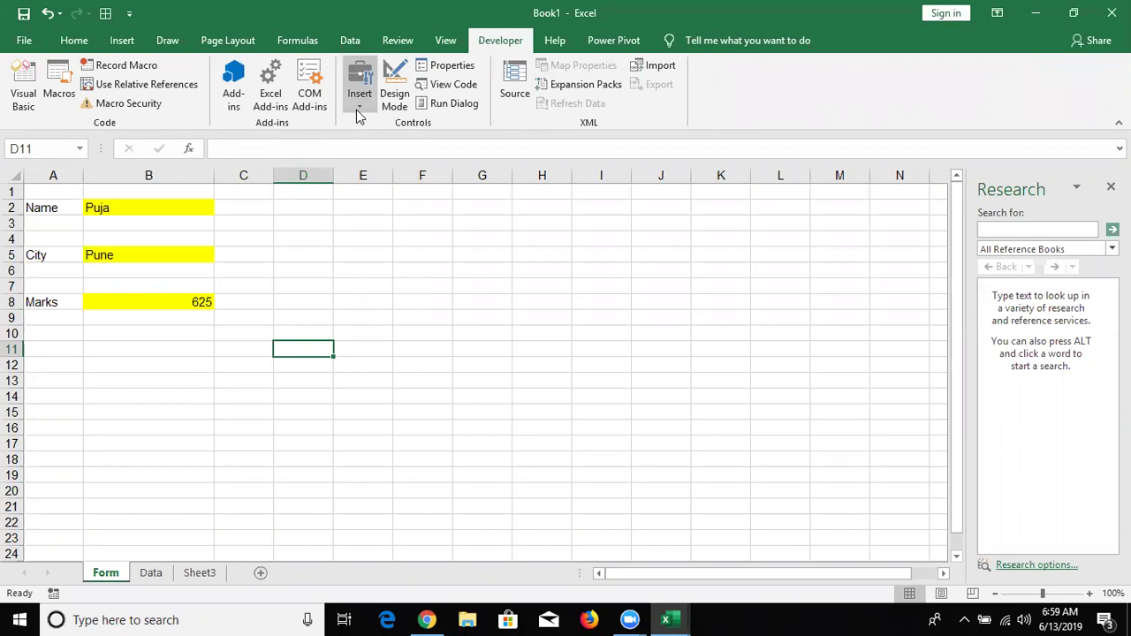
{"action": "left_click", "coordinate": [359, 105]}
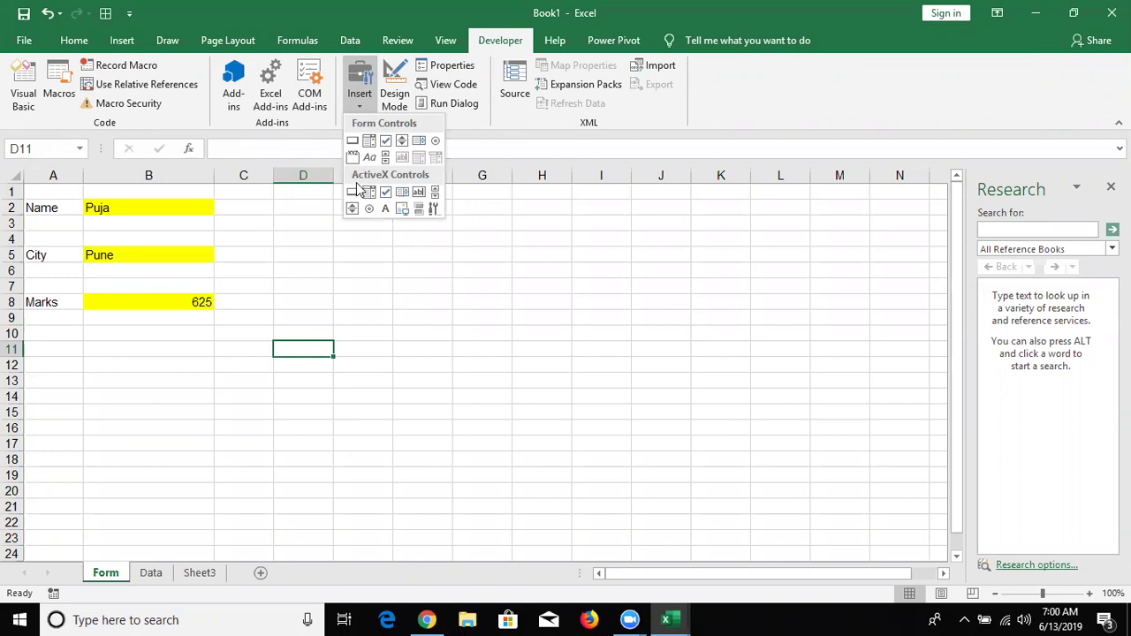
{"action": "left_click", "coordinate": [358, 144]}
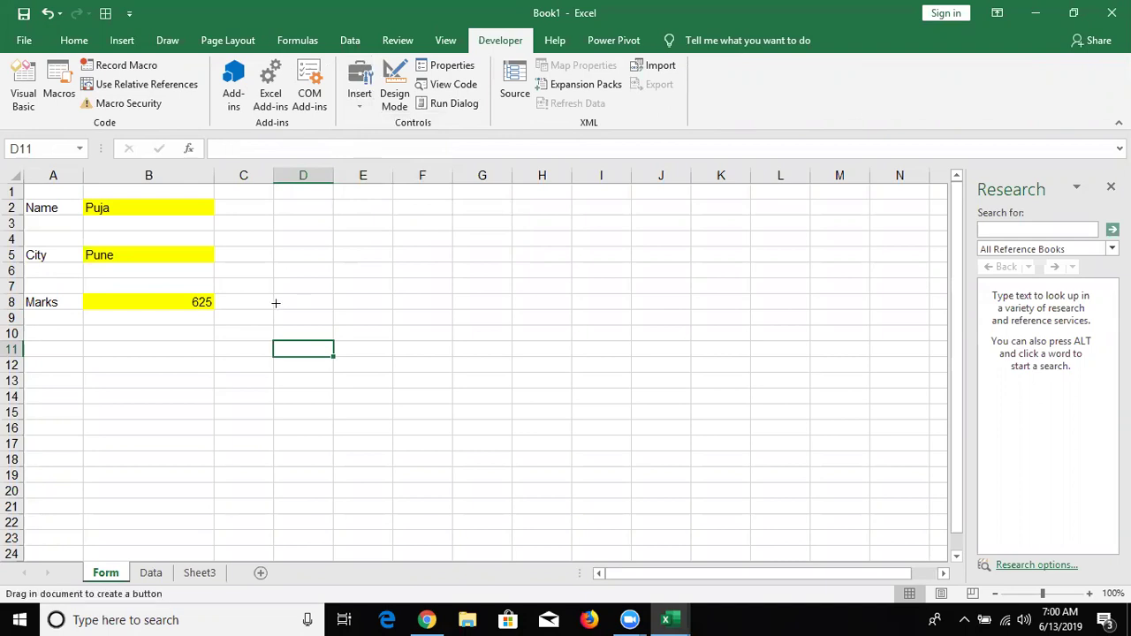
{"action": "left_click_drag", "start_coordinate": [400, 337], "coordinate": [399, 336]}
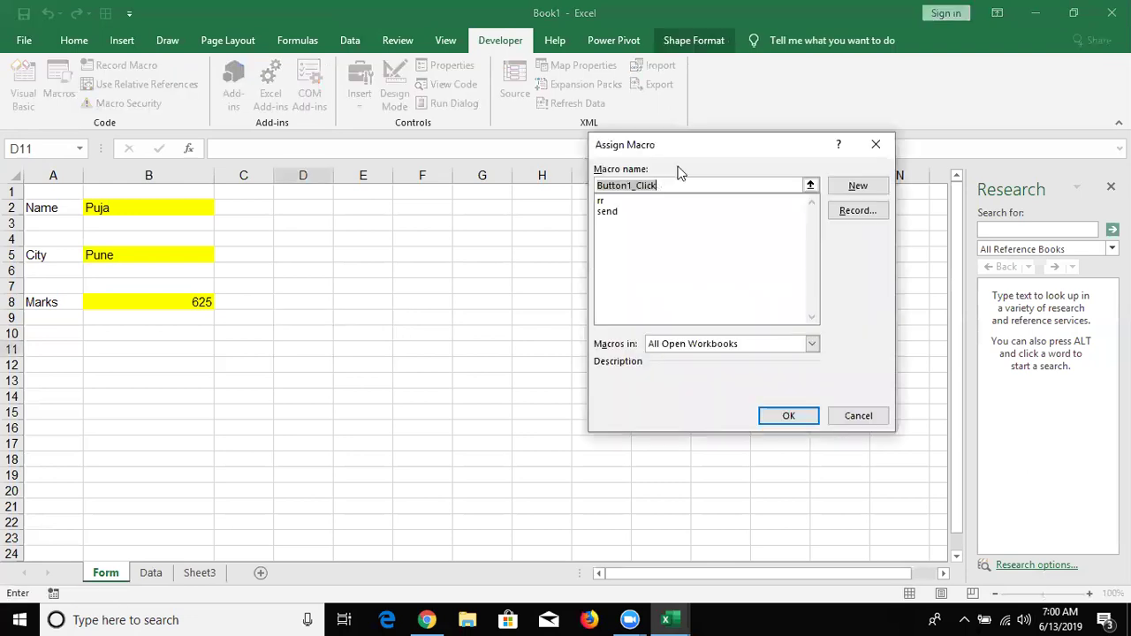
- Assign the send macro to the button and relabel it Submit
{"action": "left_click", "coordinate": [629, 210]}
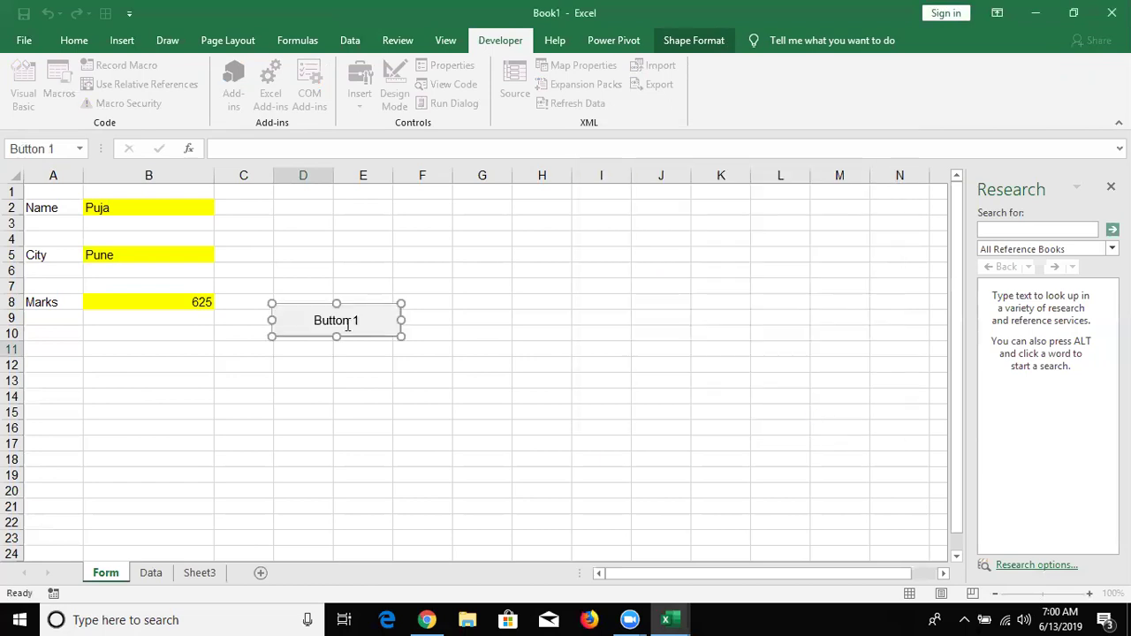
{"action": "left_click", "coordinate": [384, 335]}
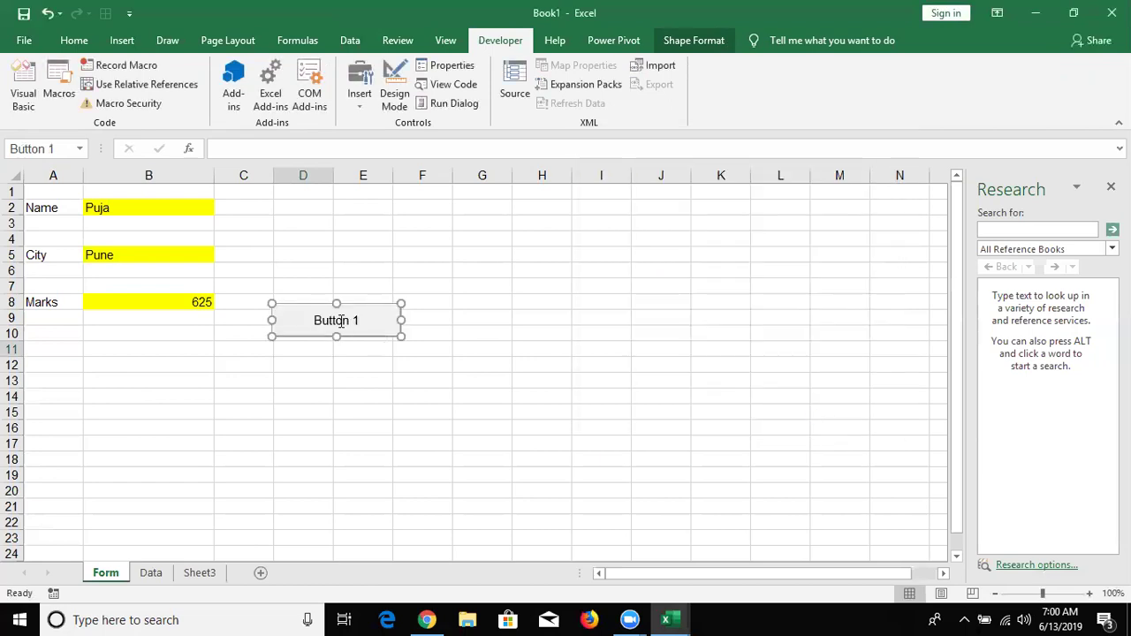
{"action": "left_click", "coordinate": [341, 321]}
{"action": "key", "text": "Home"}
{"action": "key", "text": "Delete"}
{"action": "key", "text": "Delete"}
{"action": "key", "text": "Delete"}
{"action": "key", "text": "Delete"}
{"action": "key", "text": "Delete"}
{"action": "key", "text": "Delete"}
{"action": "key", "text": "Delete"}
{"action": "key", "text": "Delete"}
{"action": "type", "text": "Submit"}
{"action": "key", "text": "Escape"}
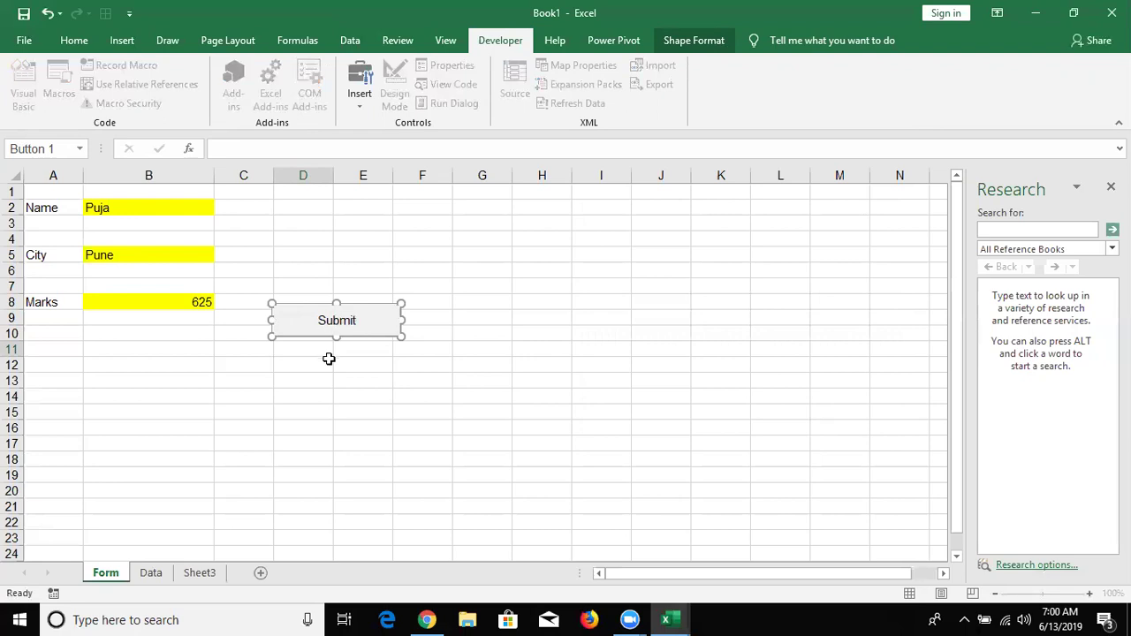
- Go to the Data sheet and select record row 3
{"action": "left_click", "coordinate": [265, 364]}
{"action": "left_click", "coordinate": [151, 572]}
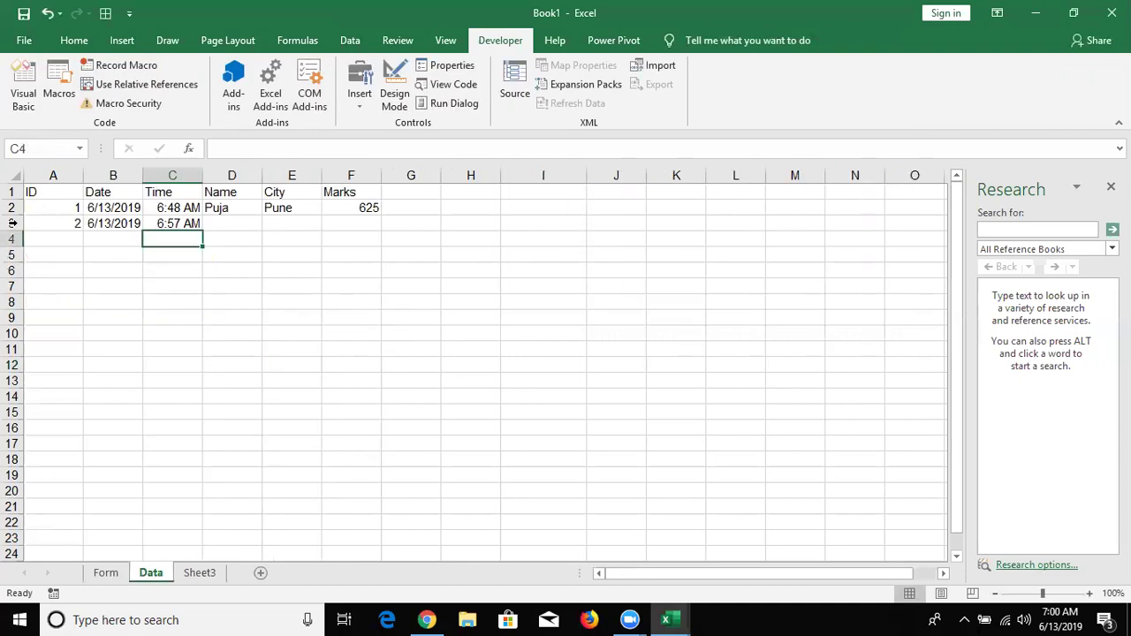
{"action": "left_click", "coordinate": [13, 224]}
- Clear row 3 on Data, then resubmit the Pune, 625 form to store record 2
{"action": "key", "text": "Delete"}
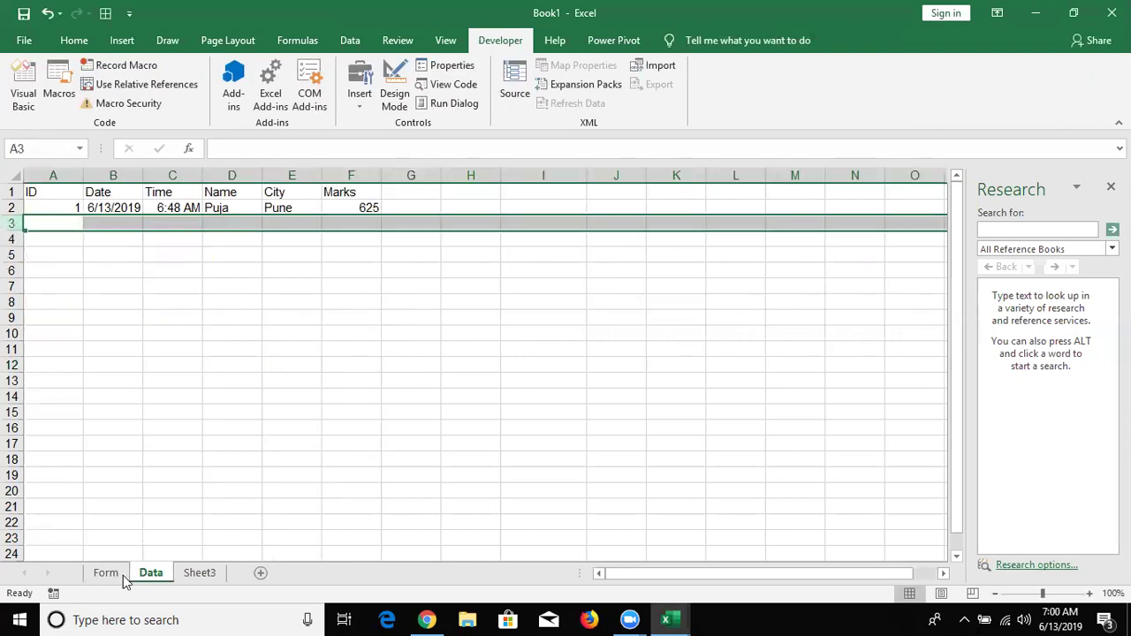
{"action": "left_click", "coordinate": [121, 576]}
{"action": "left_click", "coordinate": [364, 318]}
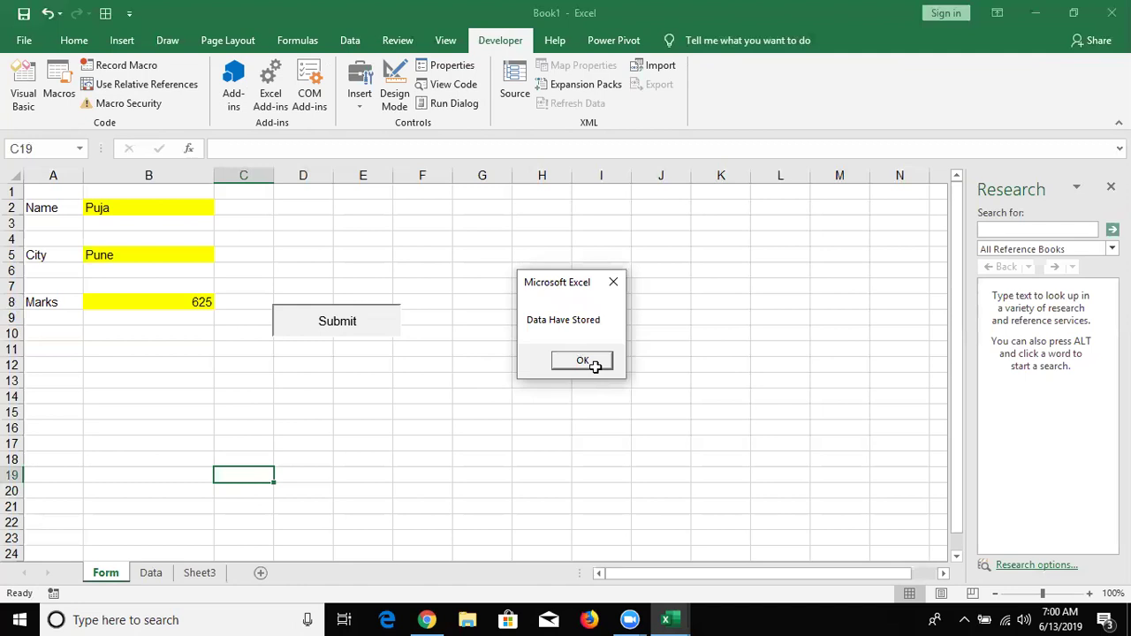
{"action": "left_click", "coordinate": [592, 364]}
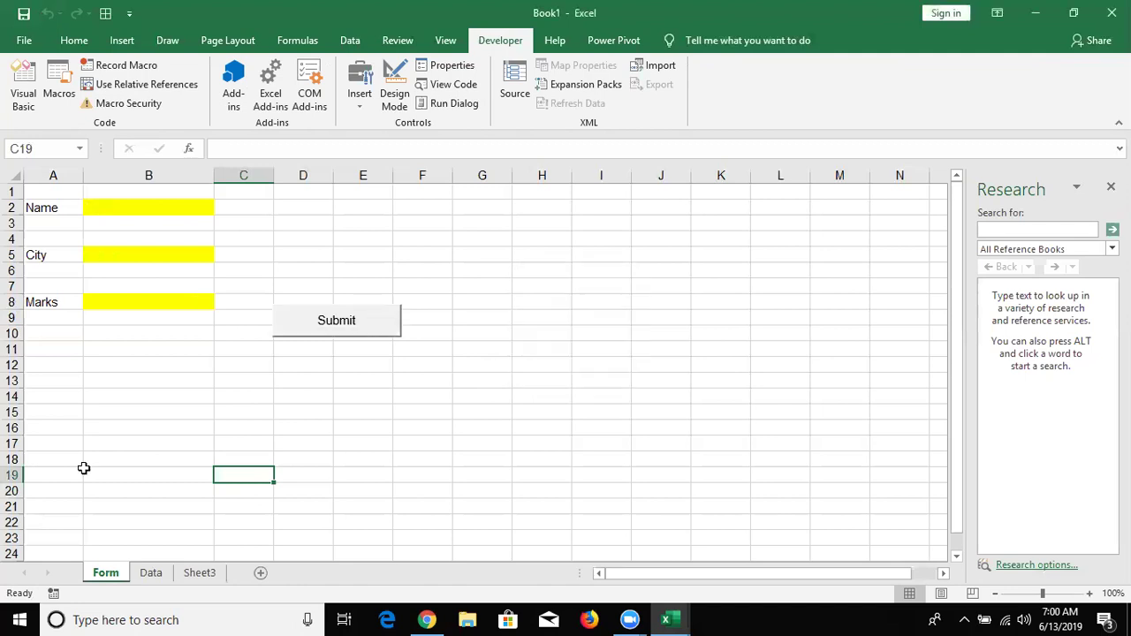
{"action": "left_click", "coordinate": [152, 573]}
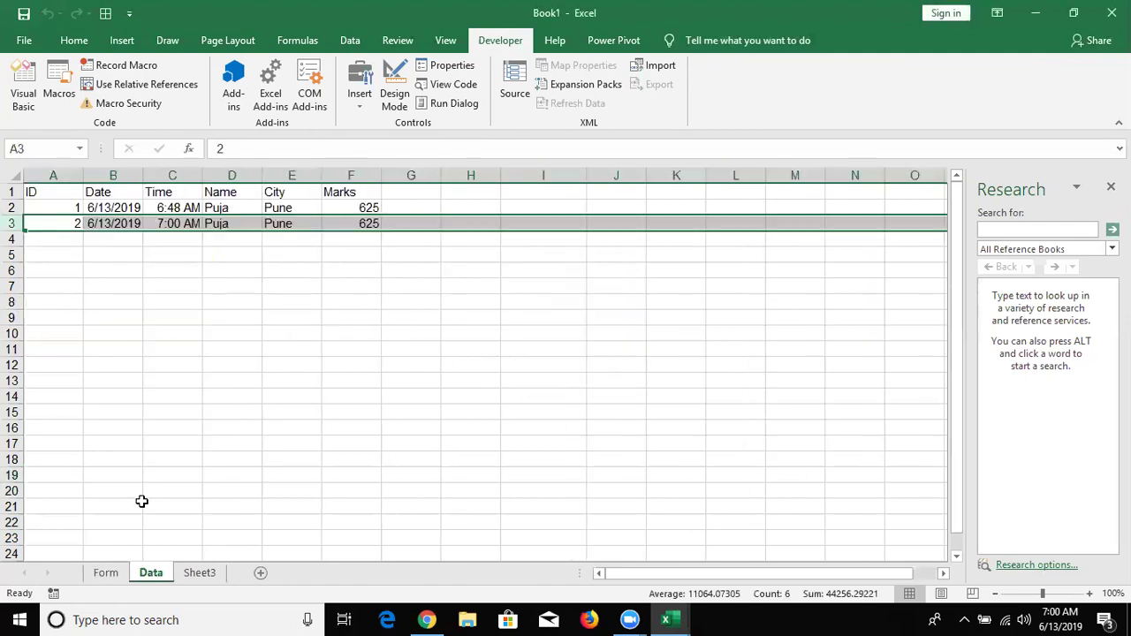
{"action": "left_click", "coordinate": [106, 573]}
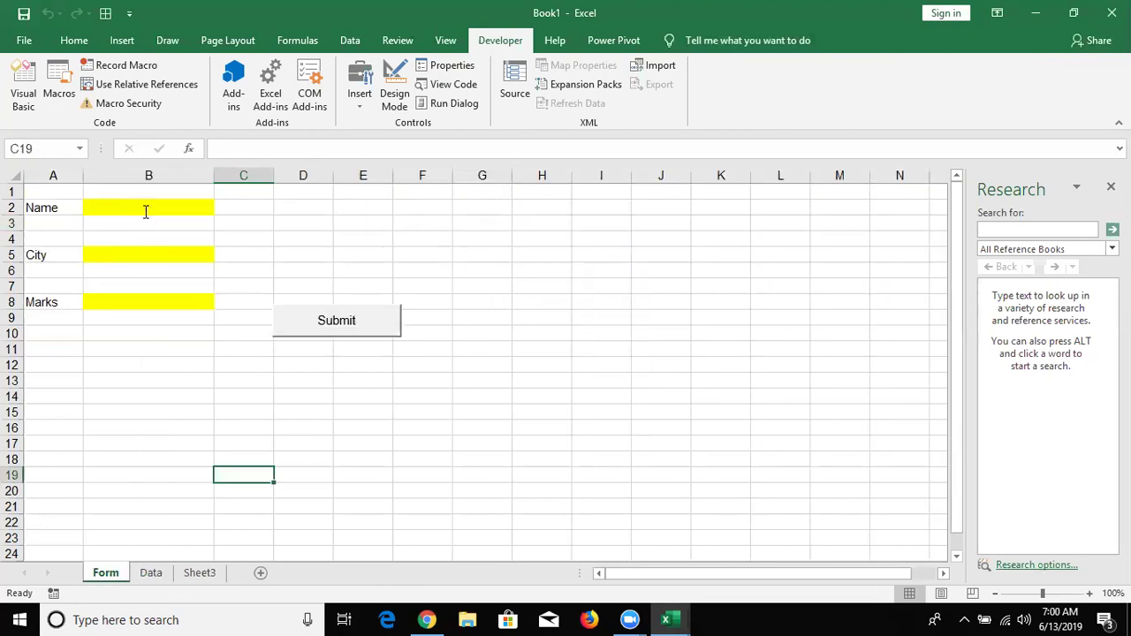
- Fill the form with a name in B2, Noida in B5 and 6524 in B8
{"action": "left_click", "coordinate": [143, 210]}
{"action": "type", "text": "Uday"}
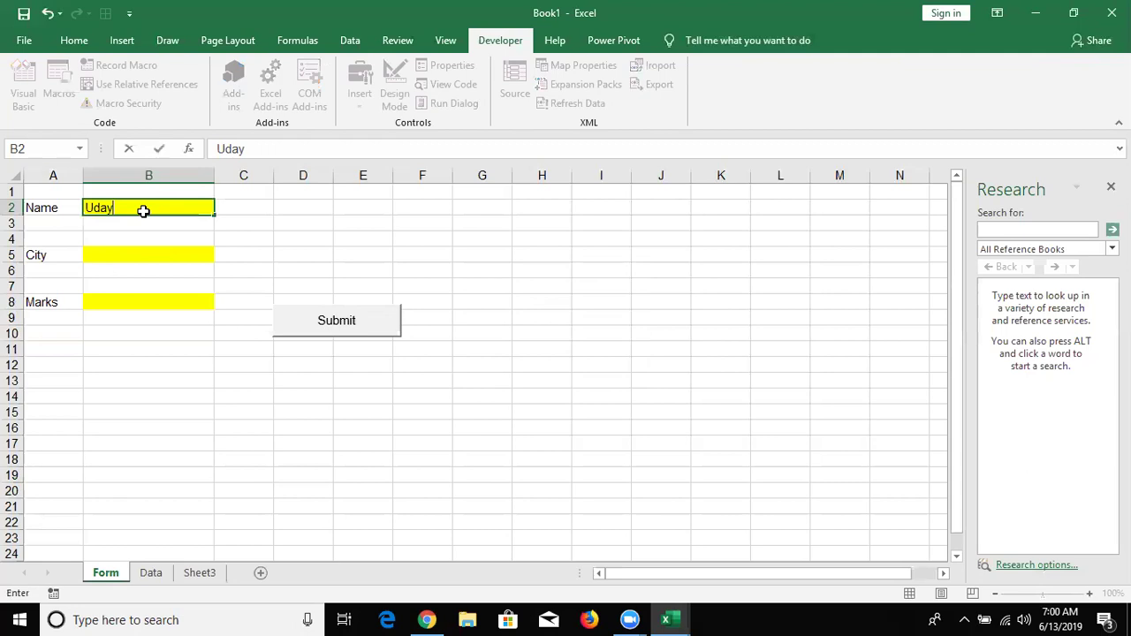
{"action": "key", "text": "Tab"}
{"action": "left_click", "coordinate": [110, 258]}
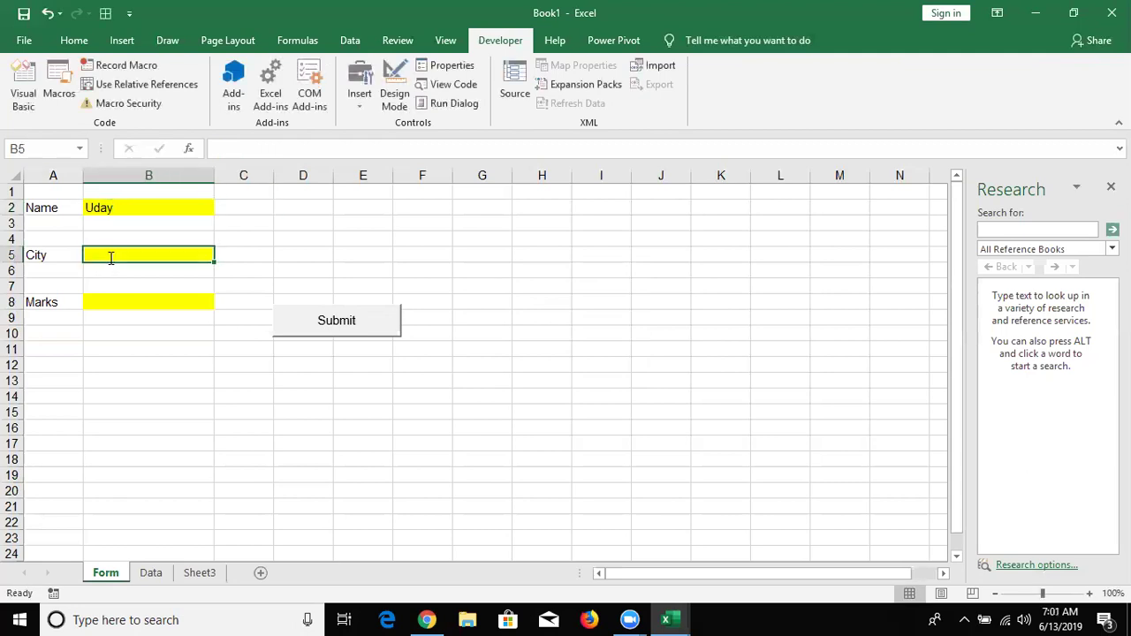
{"action": "type", "text": "Noida"}
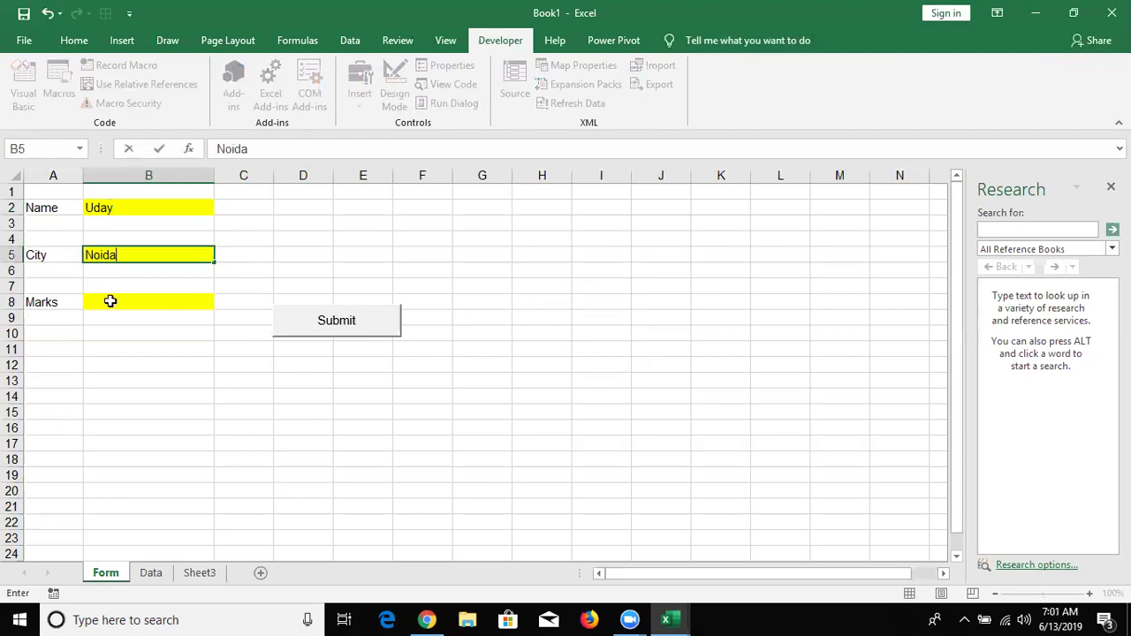
{"action": "left_click", "coordinate": [110, 301]}
{"action": "type", "text": "6524"}
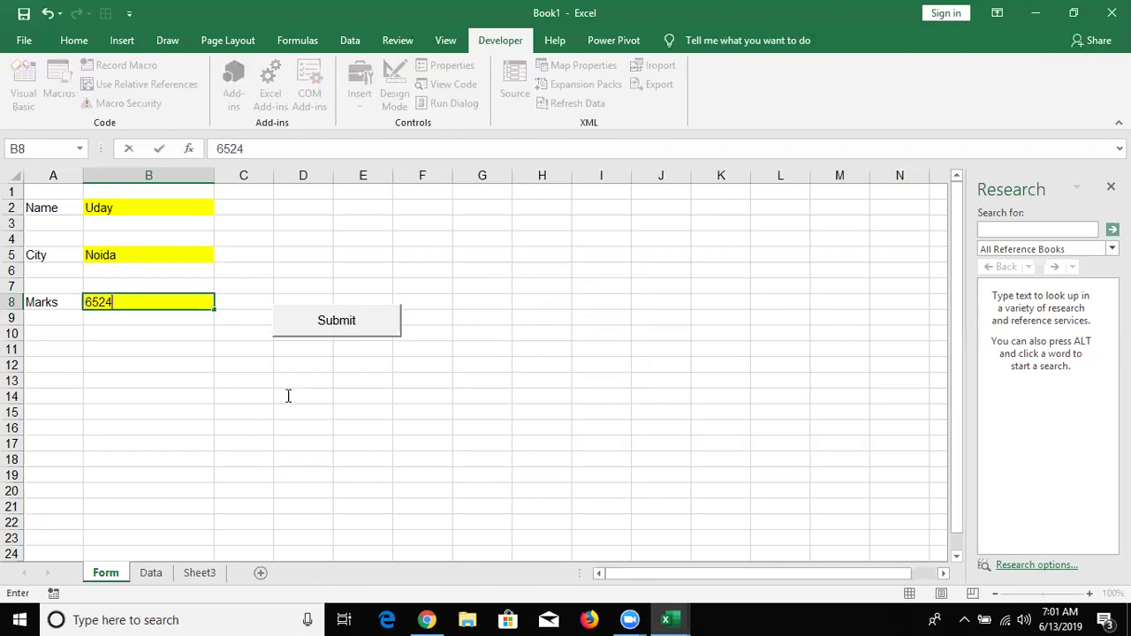
{"action": "left_click", "coordinate": [289, 395]}
- Submit the entry, dismiss the confirmation, and check record 3 on the Data sheet
{"action": "left_click", "coordinate": [331, 332]}
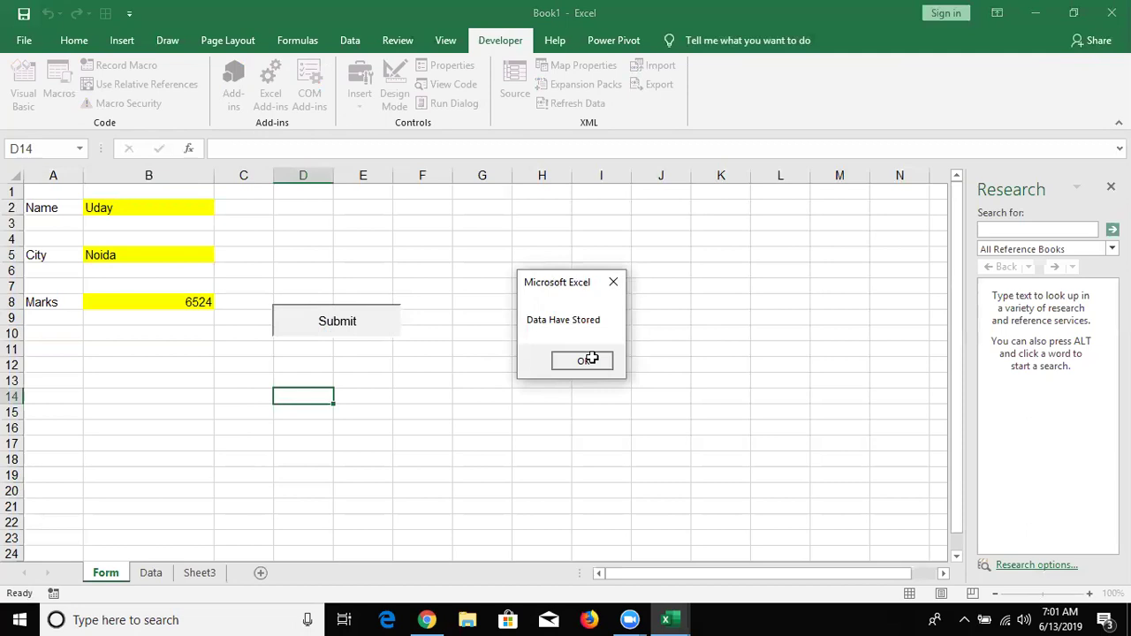
{"action": "left_click", "coordinate": [590, 360]}
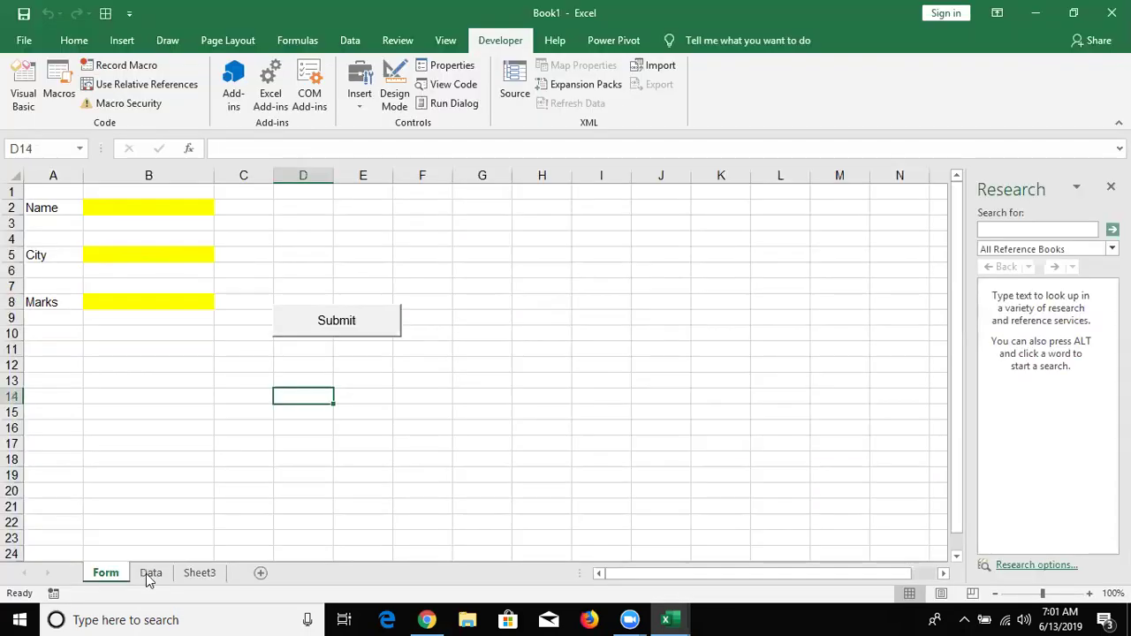
{"action": "left_click", "coordinate": [148, 574]}
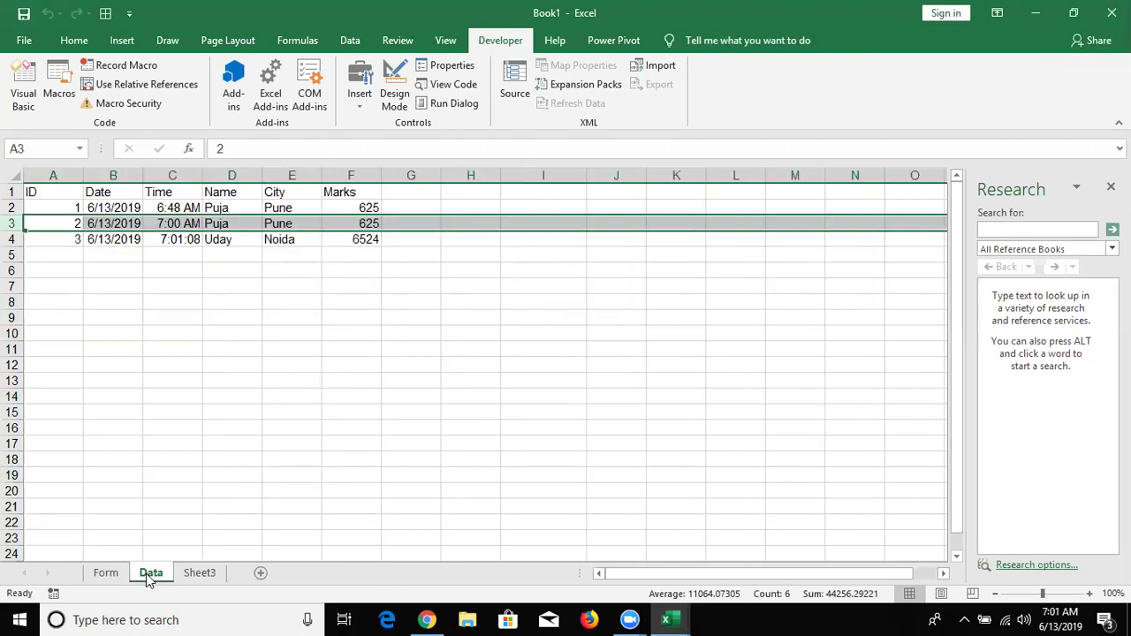
- On the Form sheet, type a new person's name into Name cell B2, fixing a typo
{"action": "left_click", "coordinate": [117, 576]}
{"action": "left_click", "coordinate": [158, 218]}
{"action": "left_click", "coordinate": [164, 211]}
{"action": "type", "text": "Yo"}
{"action": "type", "text": "gest"}
{"action": "key", "text": "BackSpace"}
{"action": "type", "text": "h"}
{"action": "key", "text": "Return"}
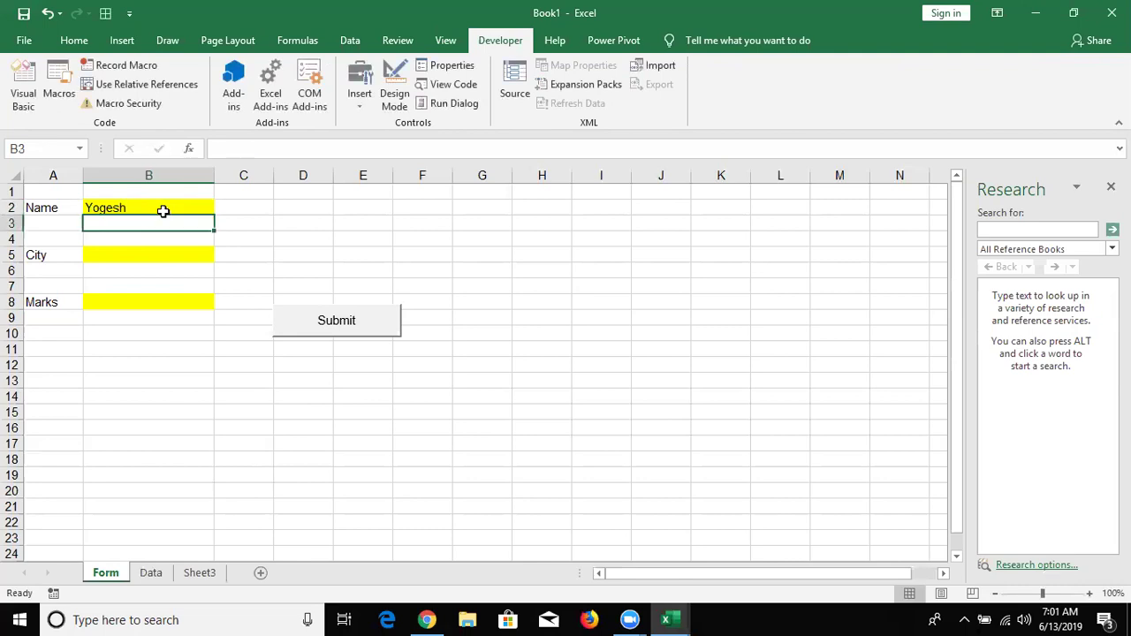
{"action": "left_click", "coordinate": [164, 212]}
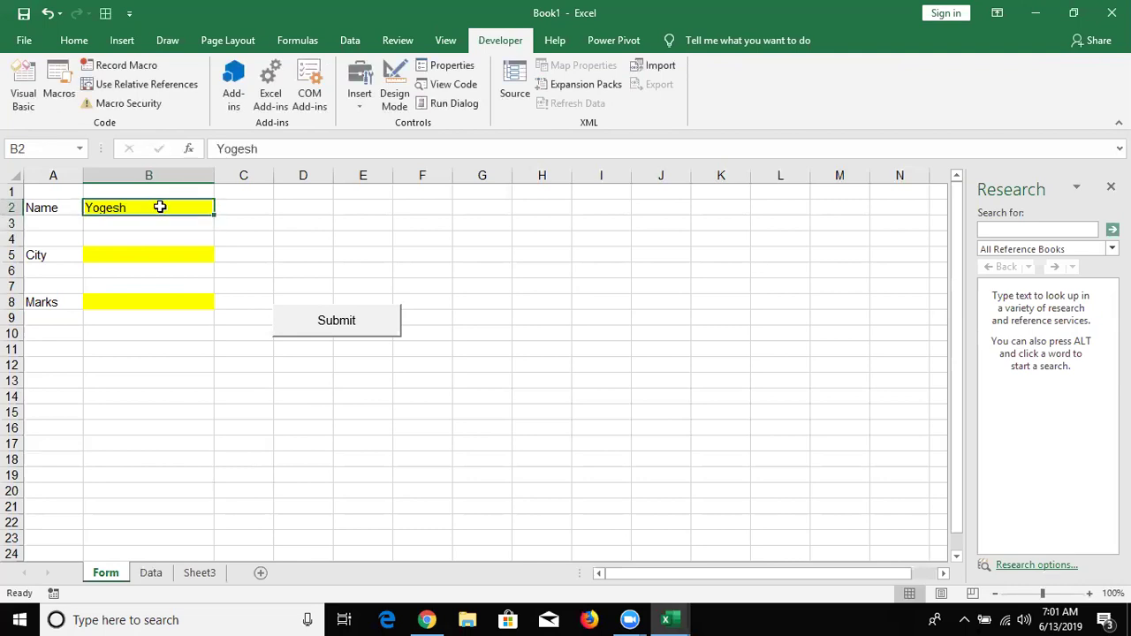
{"action": "left_click", "coordinate": [156, 251]}
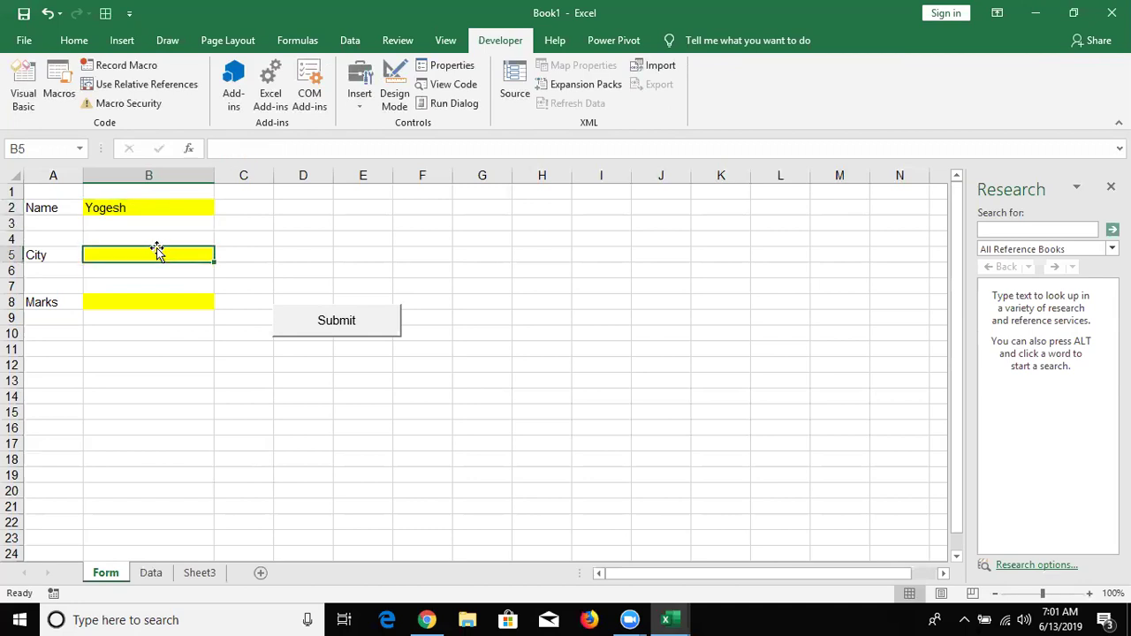
{"action": "left_click", "coordinate": [154, 299]}
{"action": "left_click", "coordinate": [156, 253]}
{"action": "left_click", "coordinate": [165, 207]}
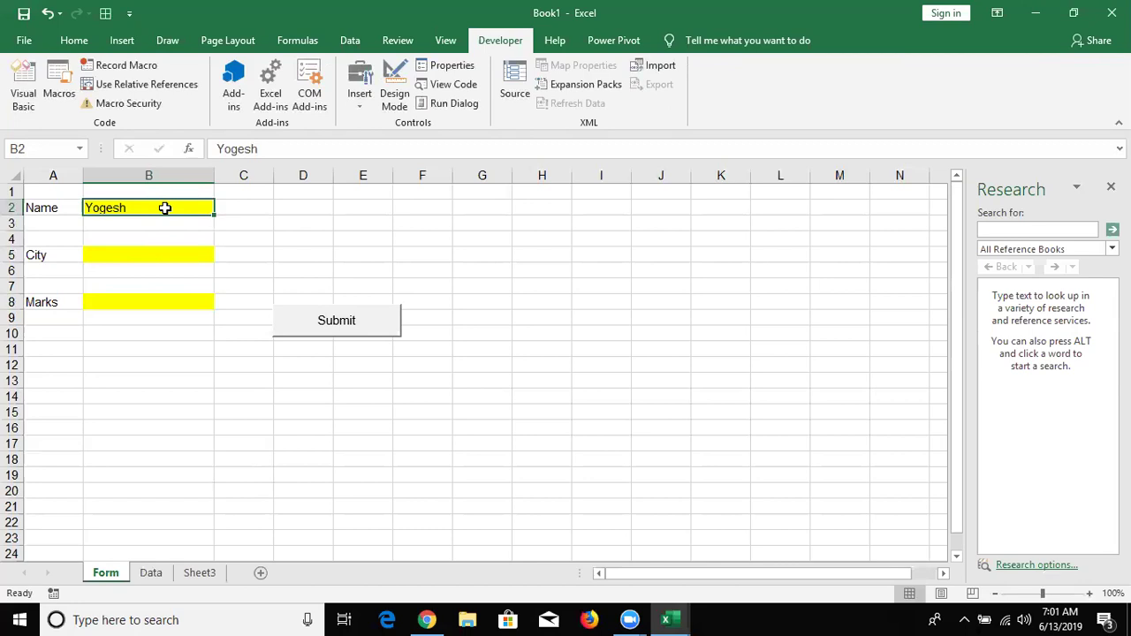
- Cancel Protect Sheet for Form and select input cells B2, B5 and B8 together
{"action": "right_click", "coordinate": [122, 581]}
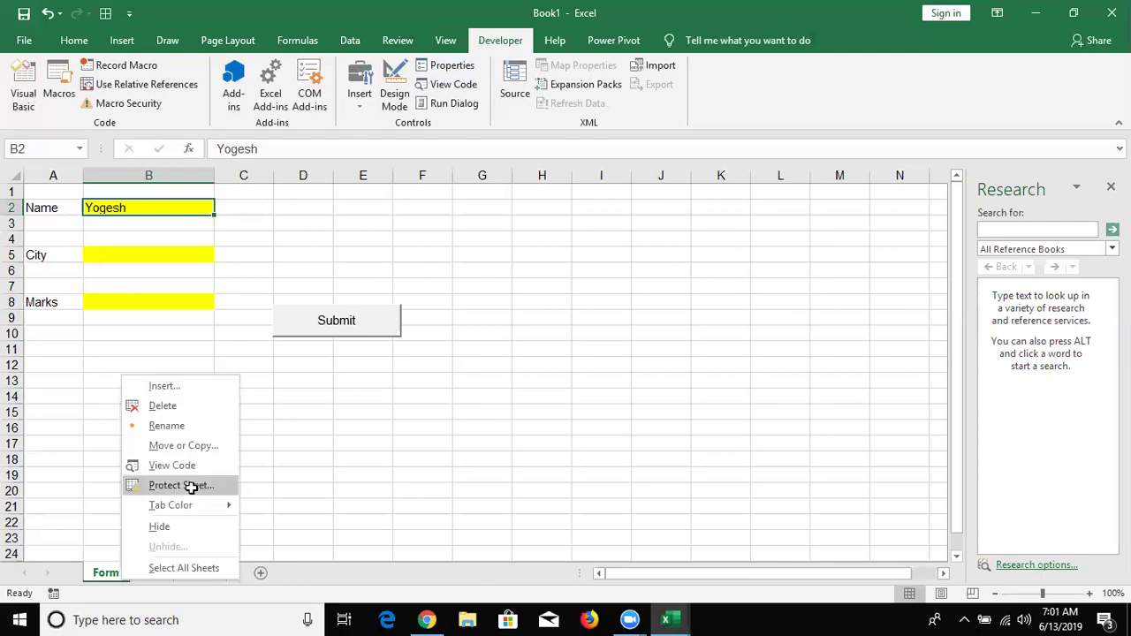
{"action": "left_click", "coordinate": [192, 485]}
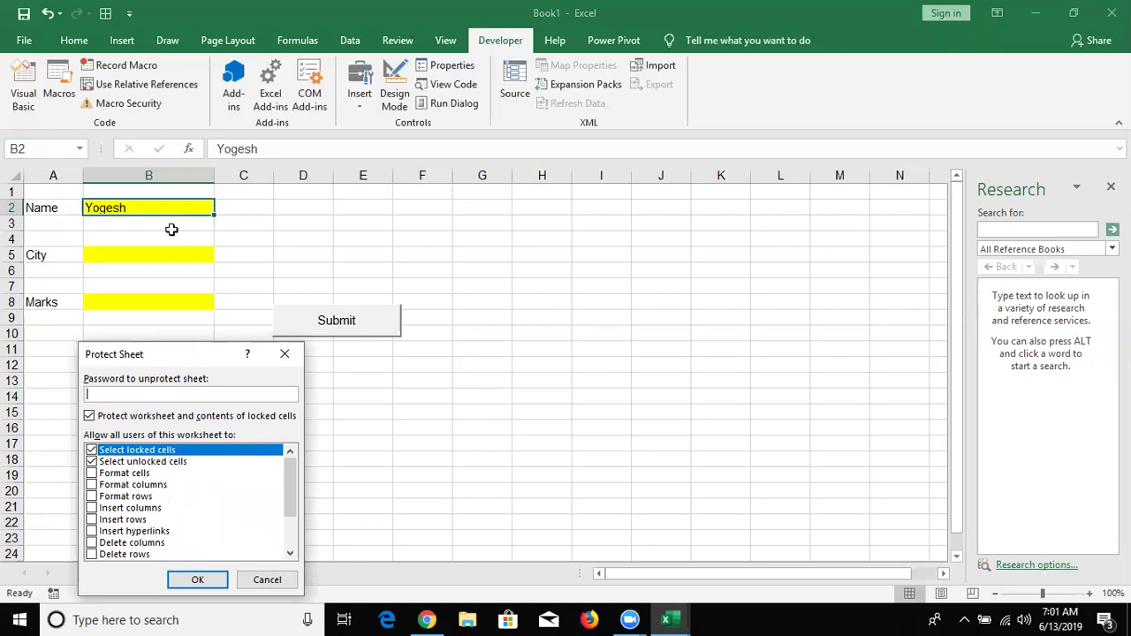
{"action": "key", "text": "Return"}
{"action": "key", "text": "Tab"}
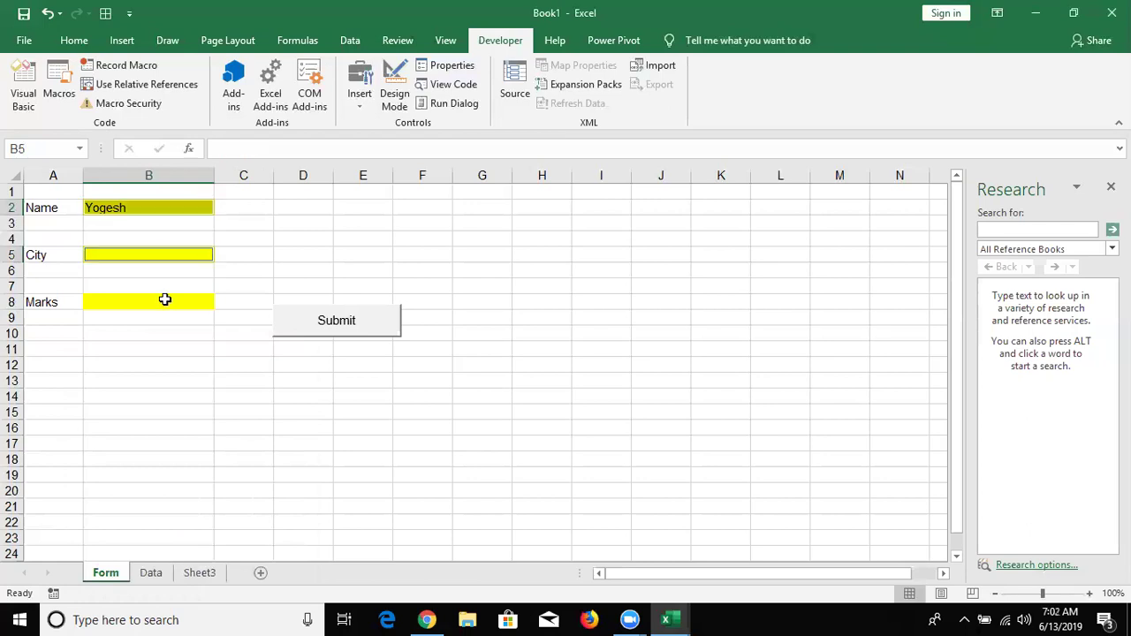
{"action": "key", "text": "Tab"}
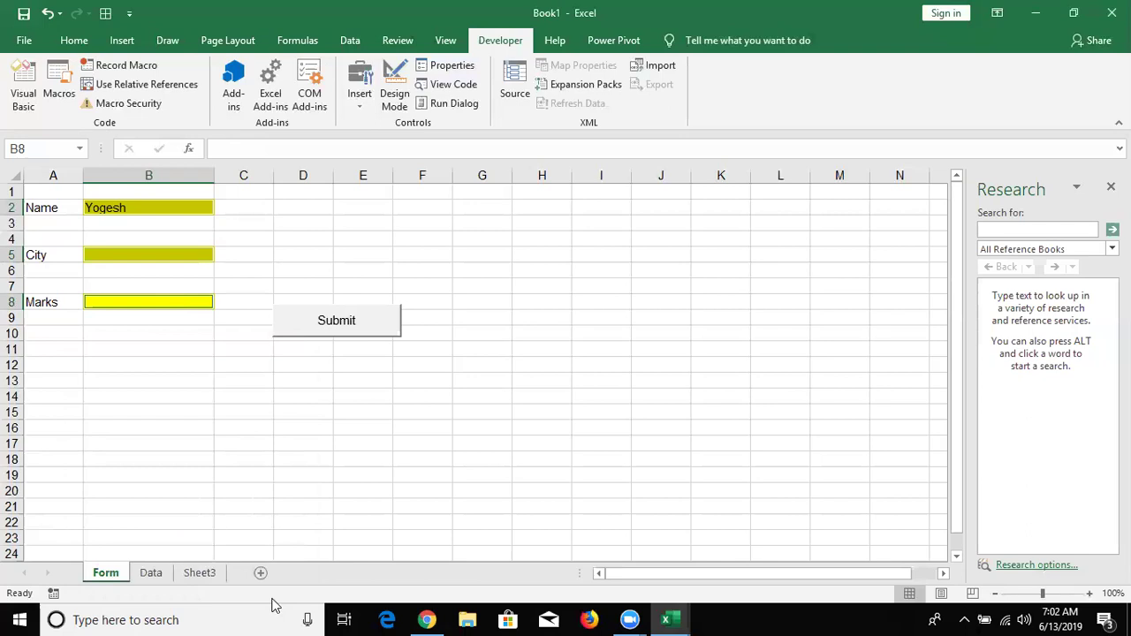
{"action": "key", "text": "shift+F10"}
- Untick Locked in Format Cells > Protection for input cells B2, B5 and B8
{"action": "left_click", "coordinate": [264, 521]}
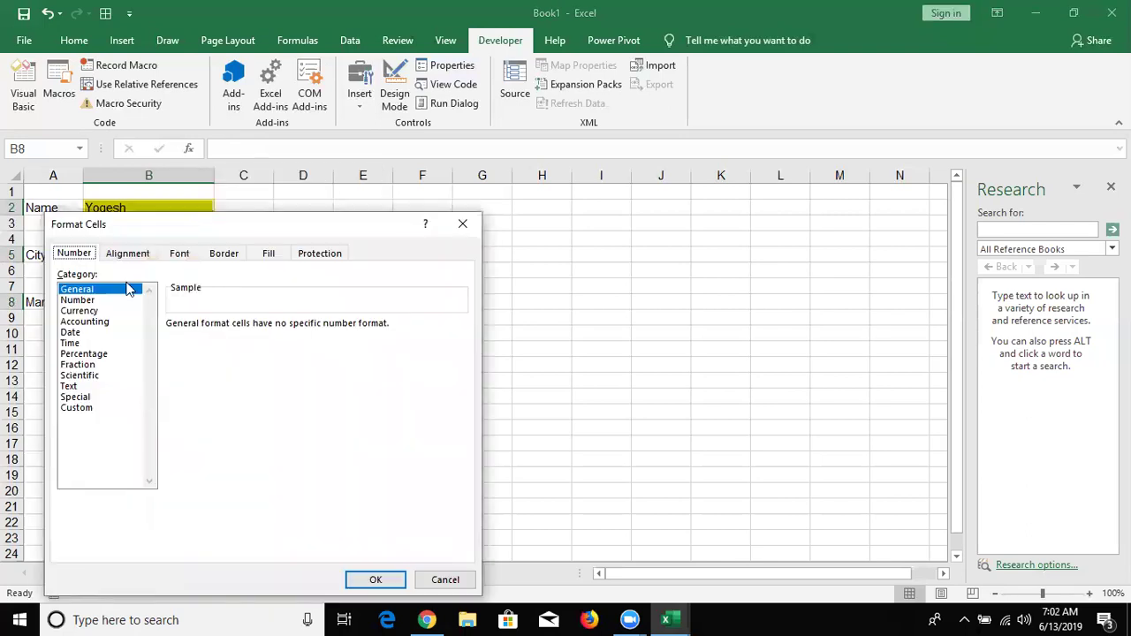
{"action": "left_click", "coordinate": [332, 253]}
{"action": "key", "text": "alt+l"}
{"action": "left_click", "coordinate": [367, 581]}
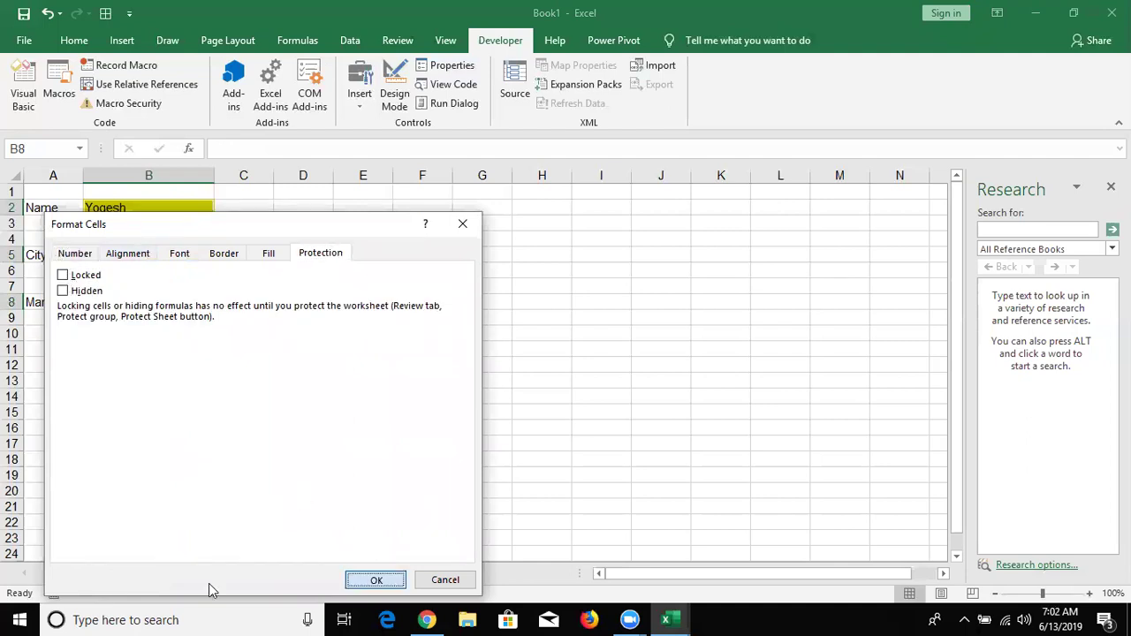
- Protect the Form sheet with Select locked cells turned off
{"action": "right_click", "coordinate": [105, 576]}
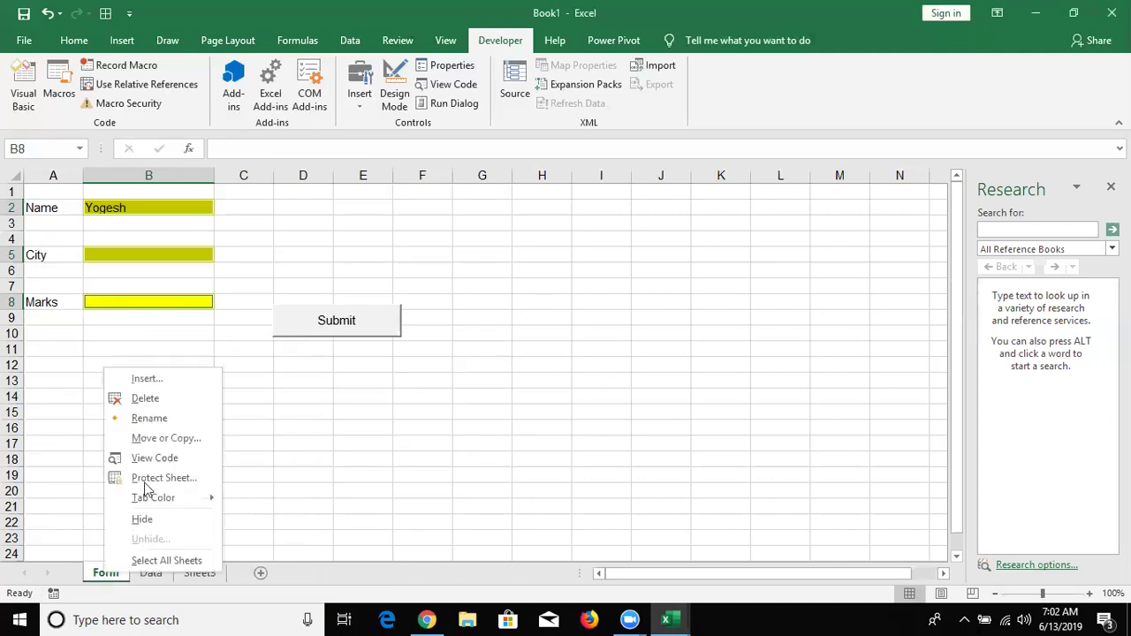
{"action": "left_click", "coordinate": [146, 478]}
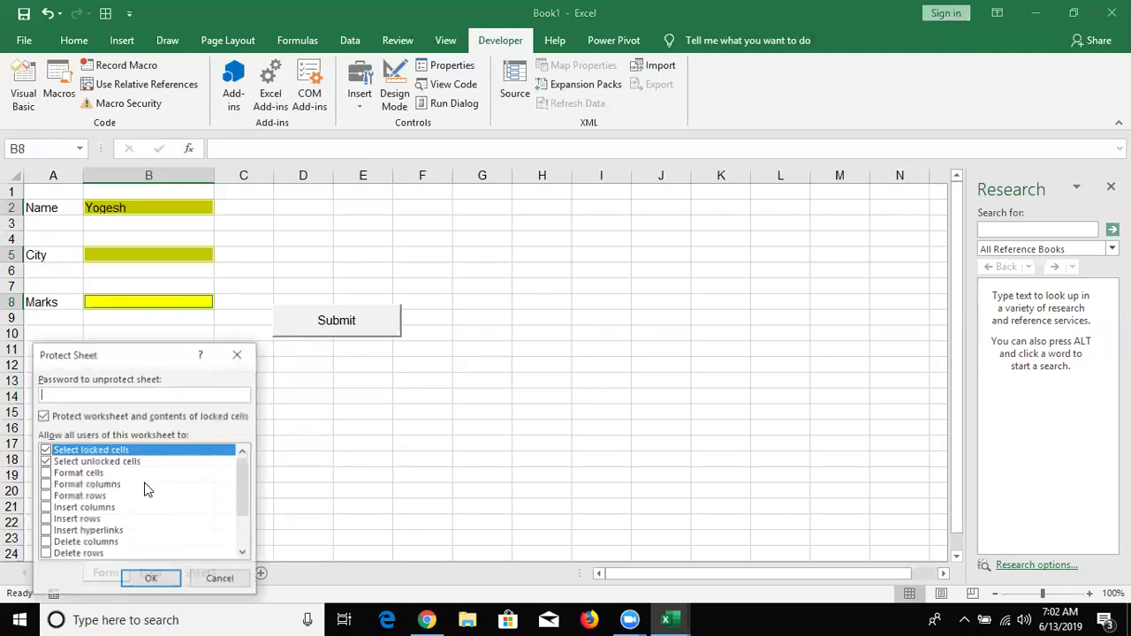
{"action": "left_click", "coordinate": [45, 451]}
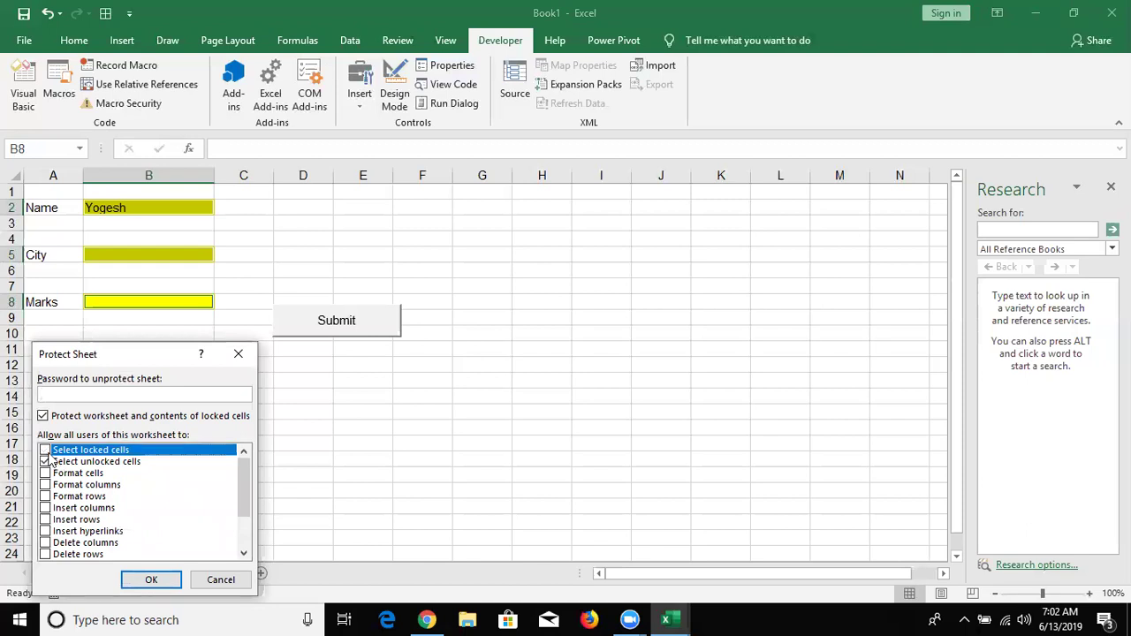
{"action": "left_click", "coordinate": [151, 579]}
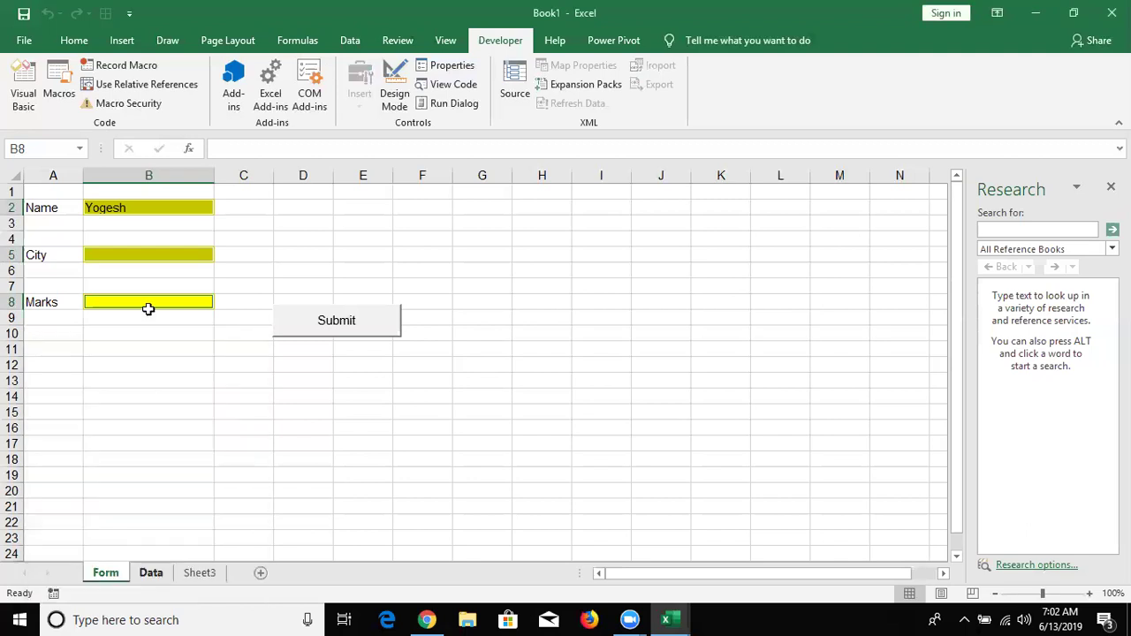
- Enter city Delhi and marks 985 in the form, submit it and dismiss the confirmation
{"action": "left_click", "coordinate": [157, 213]}
{"action": "key", "text": "Return"}
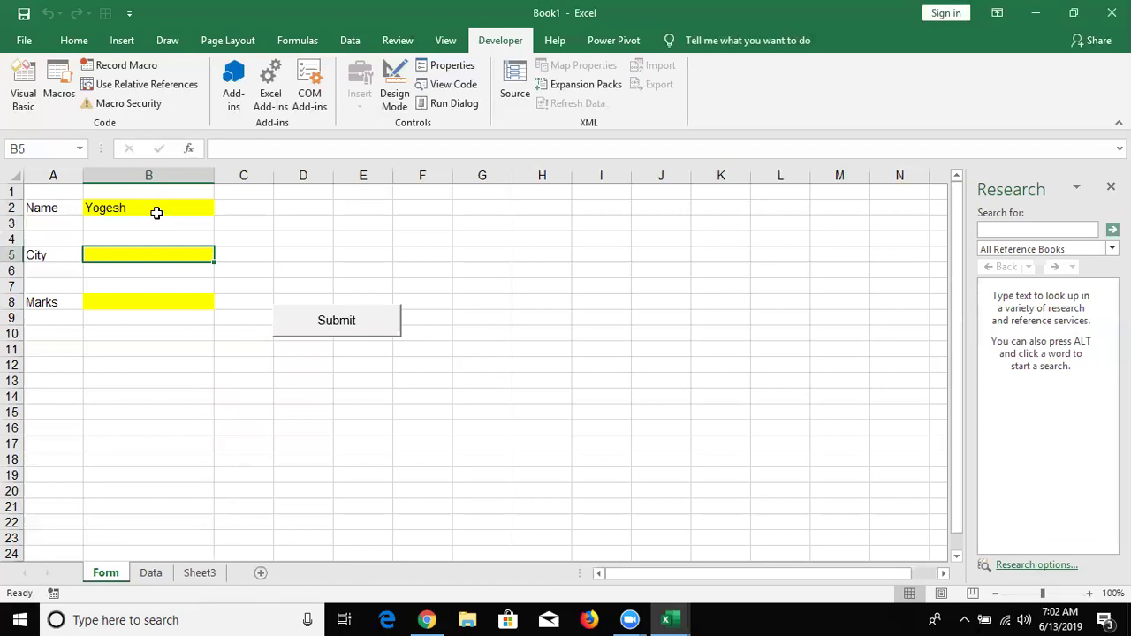
{"action": "type", "text": "Delhi"}
{"action": "key", "text": "Return"}
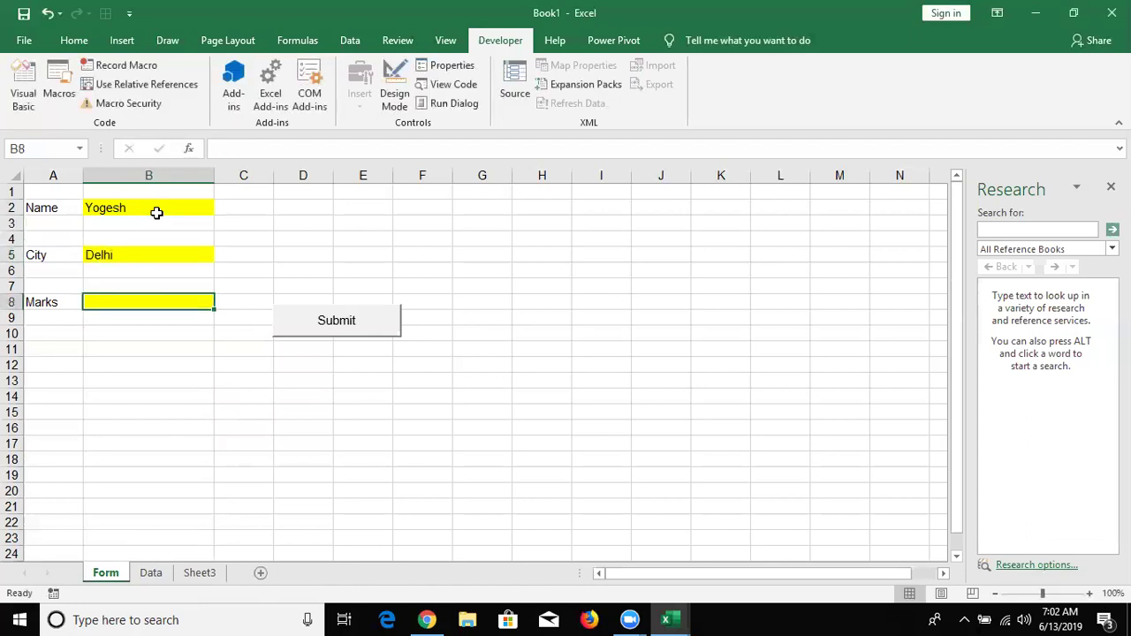
{"action": "type", "text": "985"}
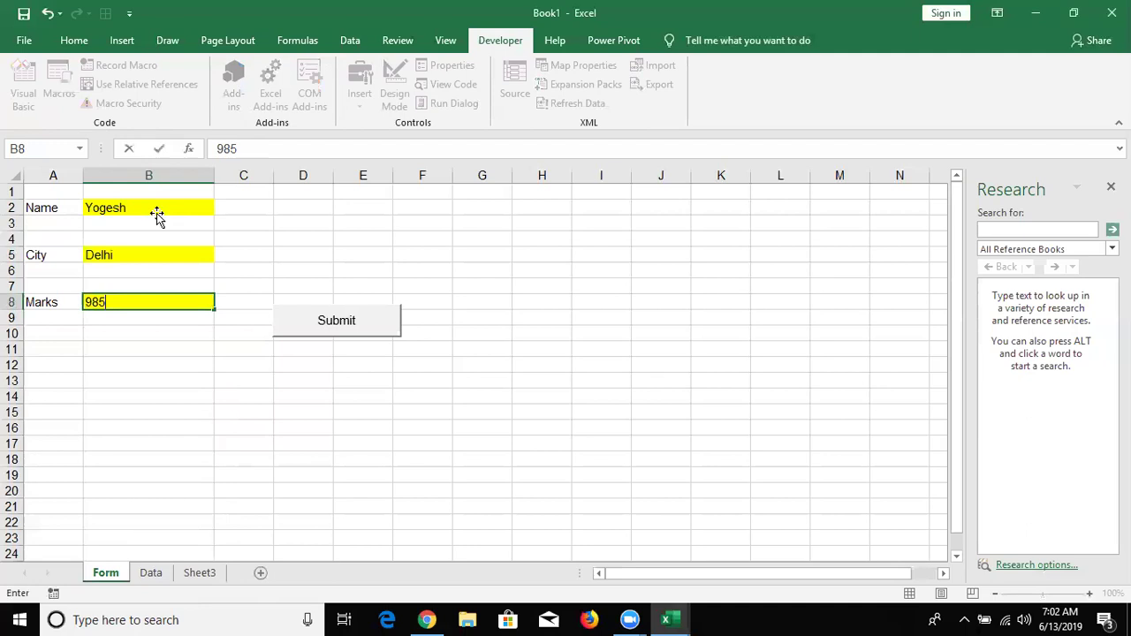
{"action": "left_click", "coordinate": [321, 319]}
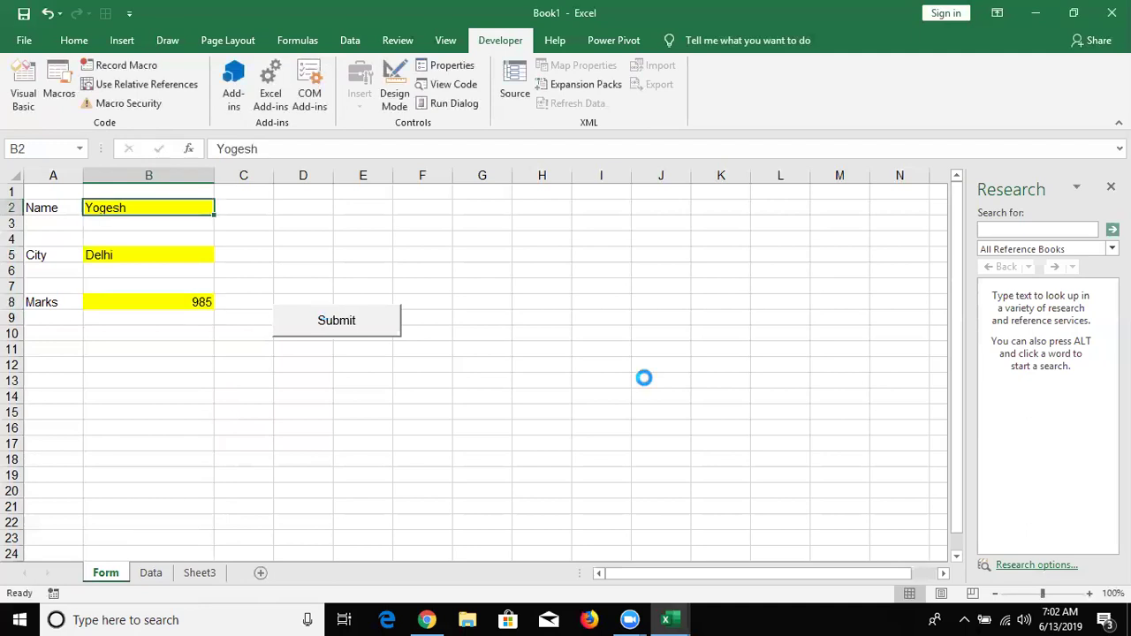
{"action": "key", "text": "Return"}
- Check the Data sheet for the new record 4, then return to the Form sheet
{"action": "left_click", "coordinate": [151, 574]}
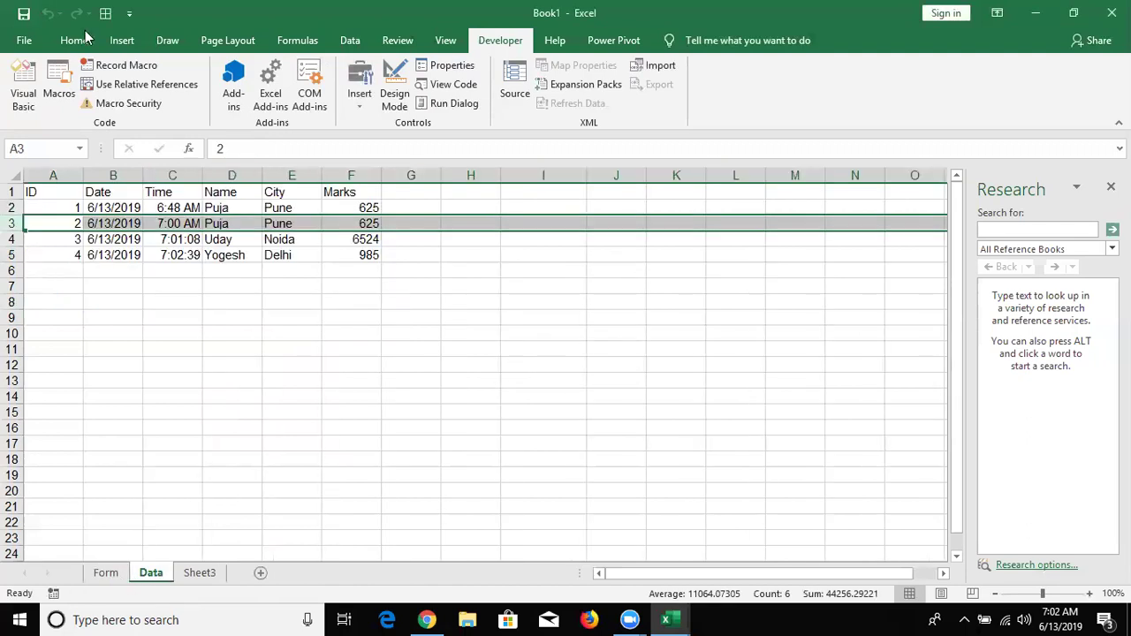
{"action": "key", "text": "ctrl+Page_Up"}
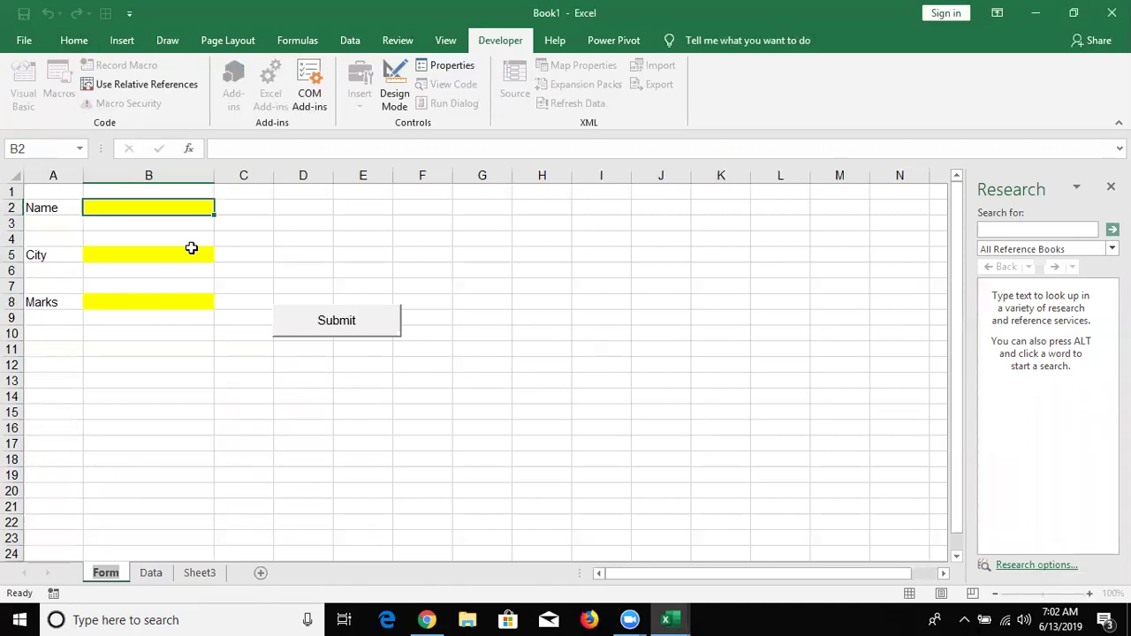
{"action": "left_click", "coordinate": [191, 253]}
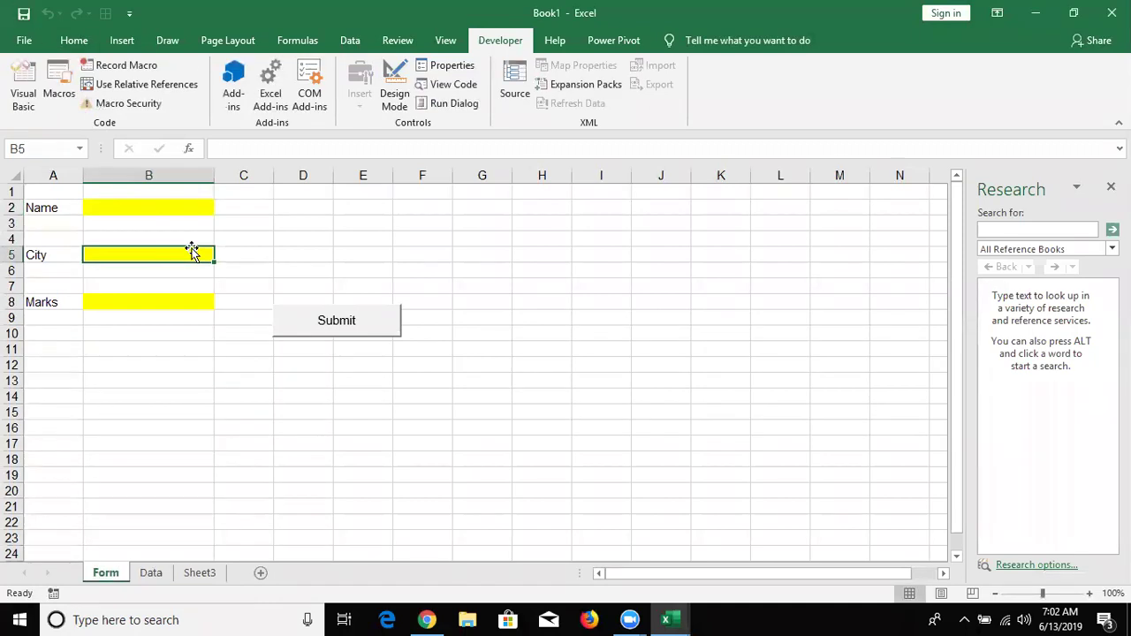
{"action": "left_click", "coordinate": [153, 576]}
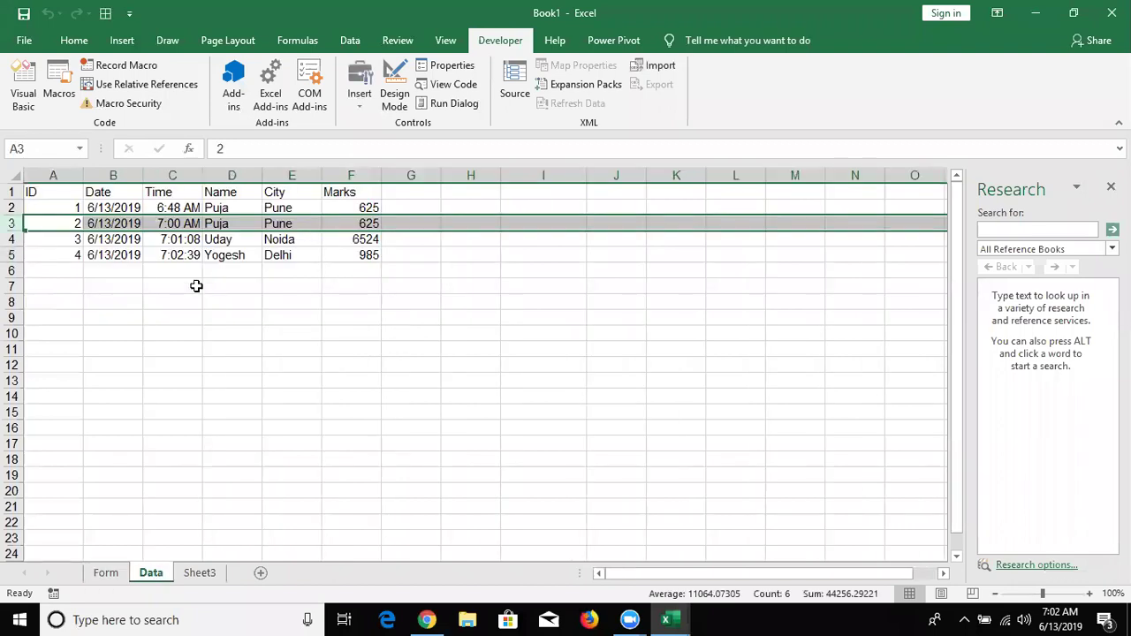
{"action": "left_click", "coordinate": [108, 573]}
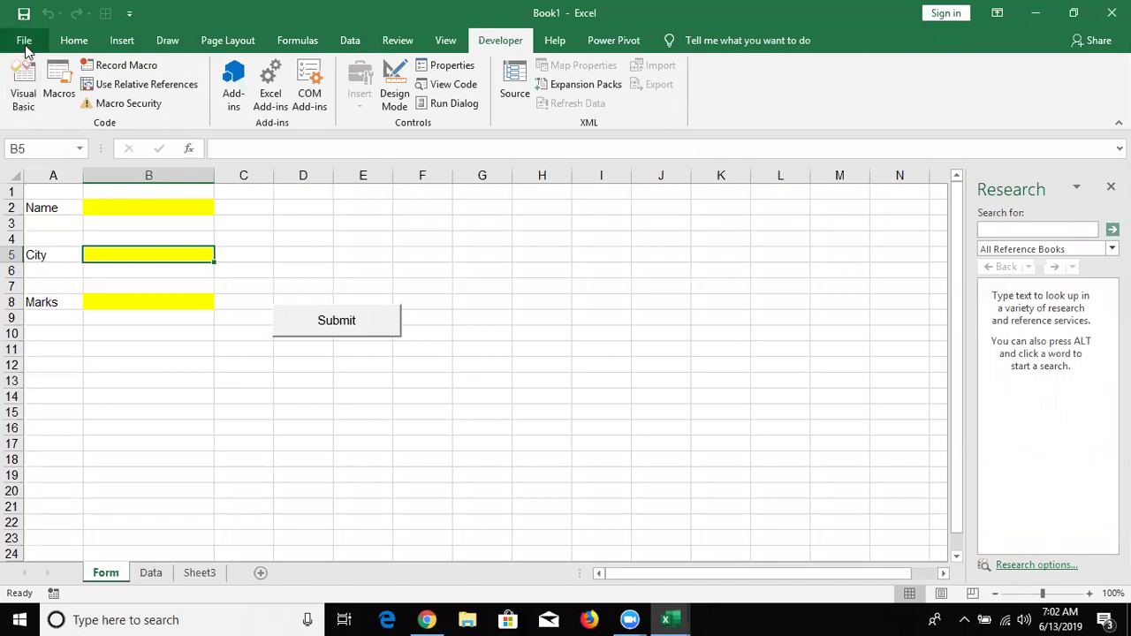
- Add an ActiveWorkbook.Save line at the end of the send macro and return to Excel
{"action": "key", "text": "alt+F11"}
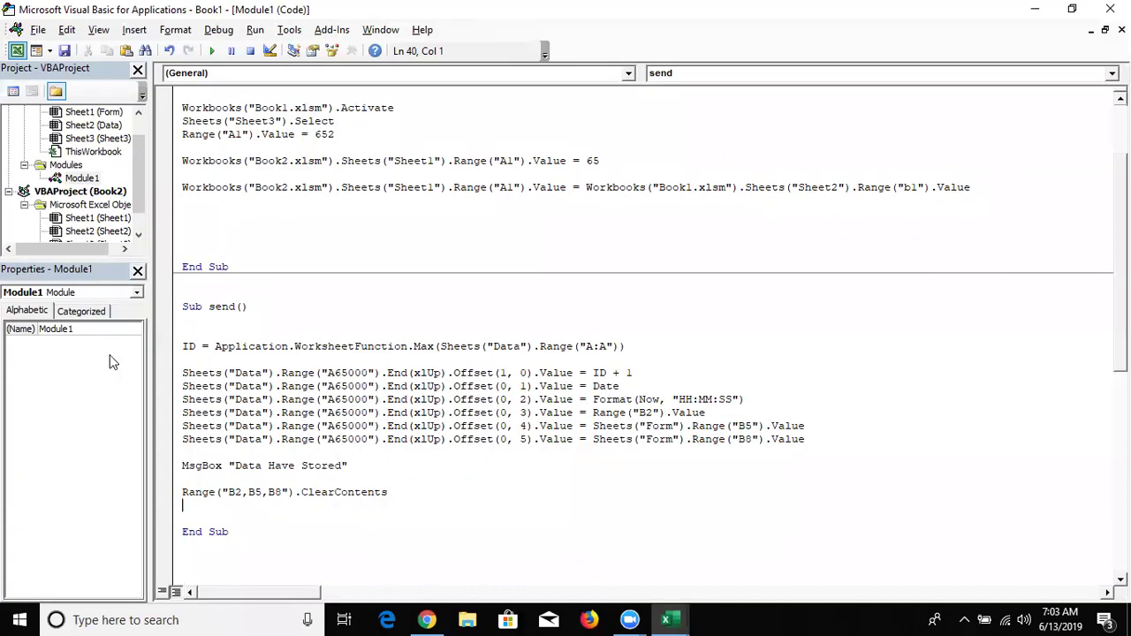
{"action": "type", "text": "a"}
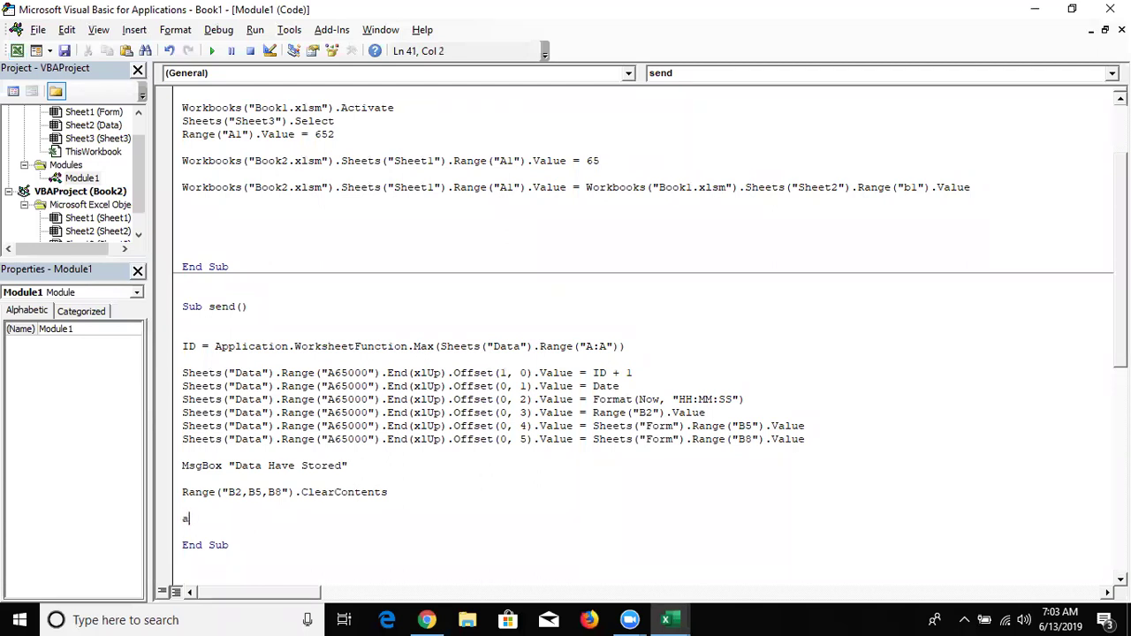
{"action": "type", "text": "ctiveworkbook.Save"}
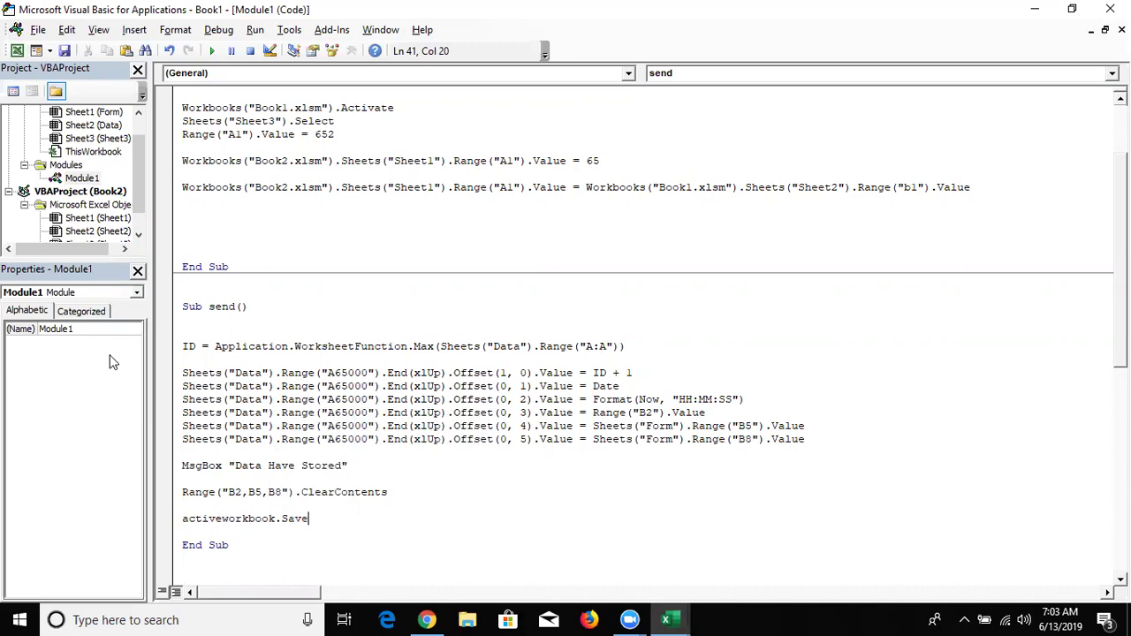
{"action": "key", "text": "Return"}
{"action": "key", "text": "alt+F11"}
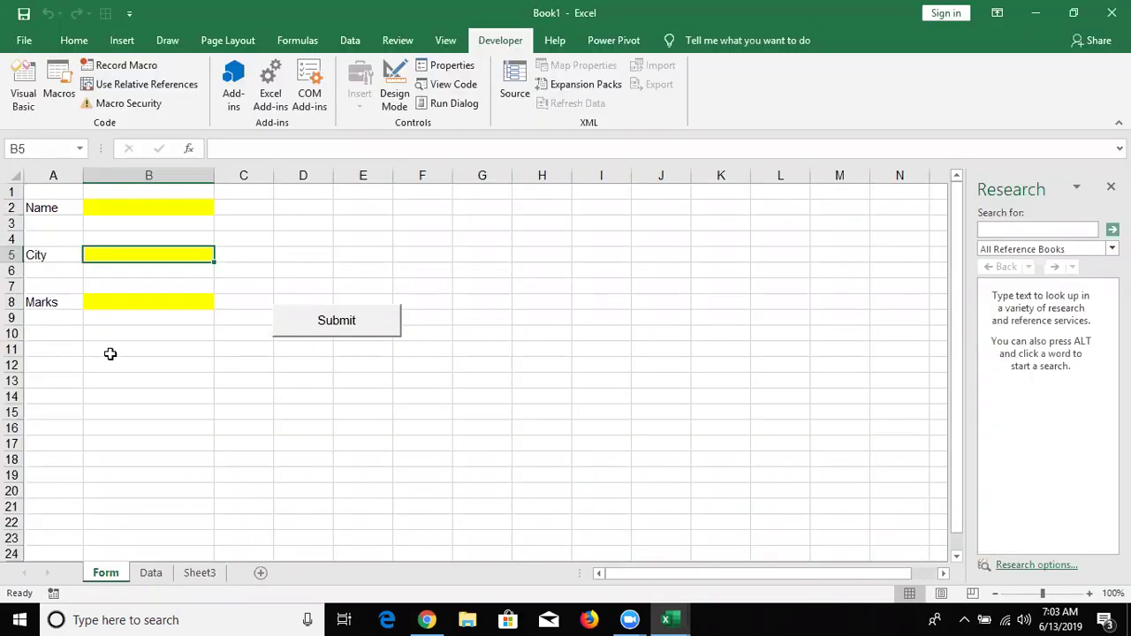
- Start Save As for the workbook and choose the Desktop as the location
{"action": "left_click", "coordinate": [27, 42]}
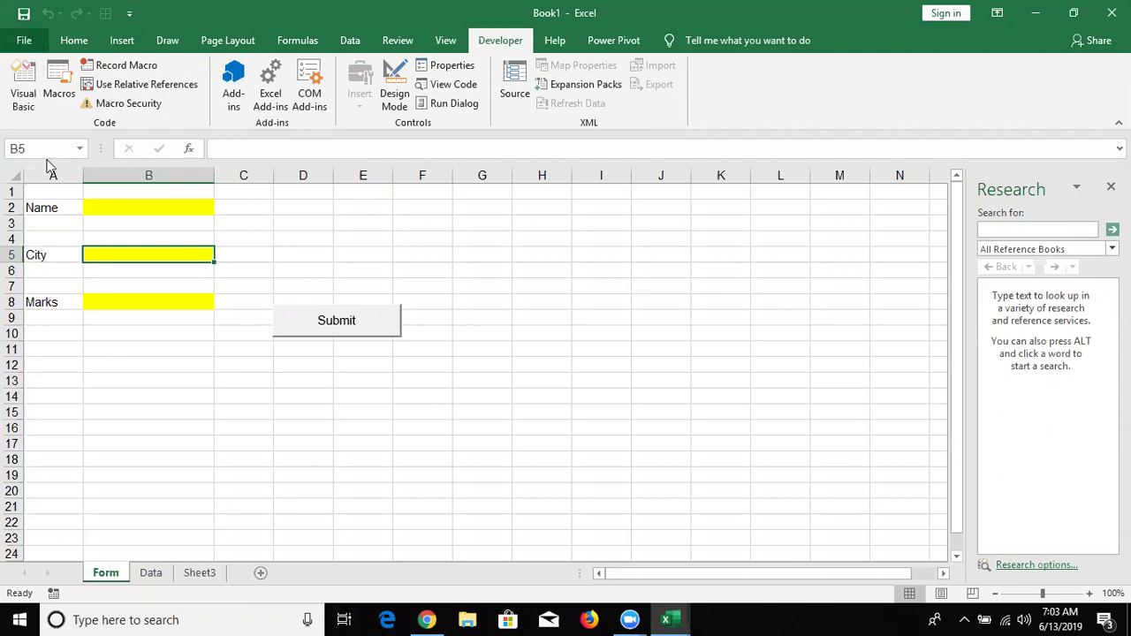
{"action": "left_click", "coordinate": [55, 262]}
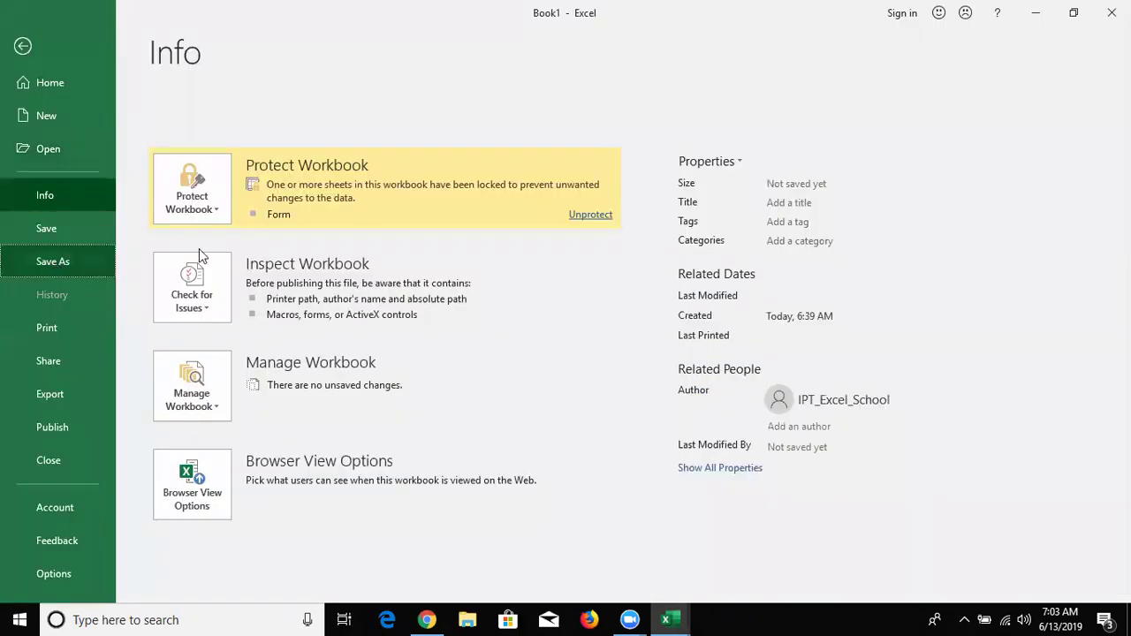
{"action": "left_click", "coordinate": [214, 289]}
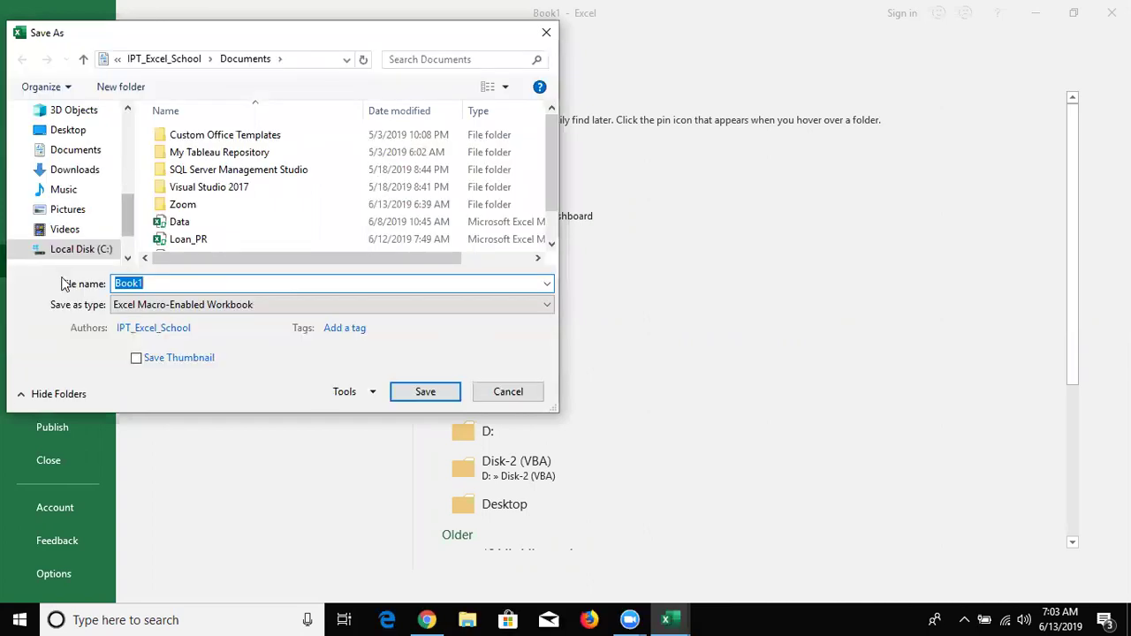
{"action": "scroll", "coordinate": [109, 256], "scroll_direction": "up", "scroll_amount": 3}
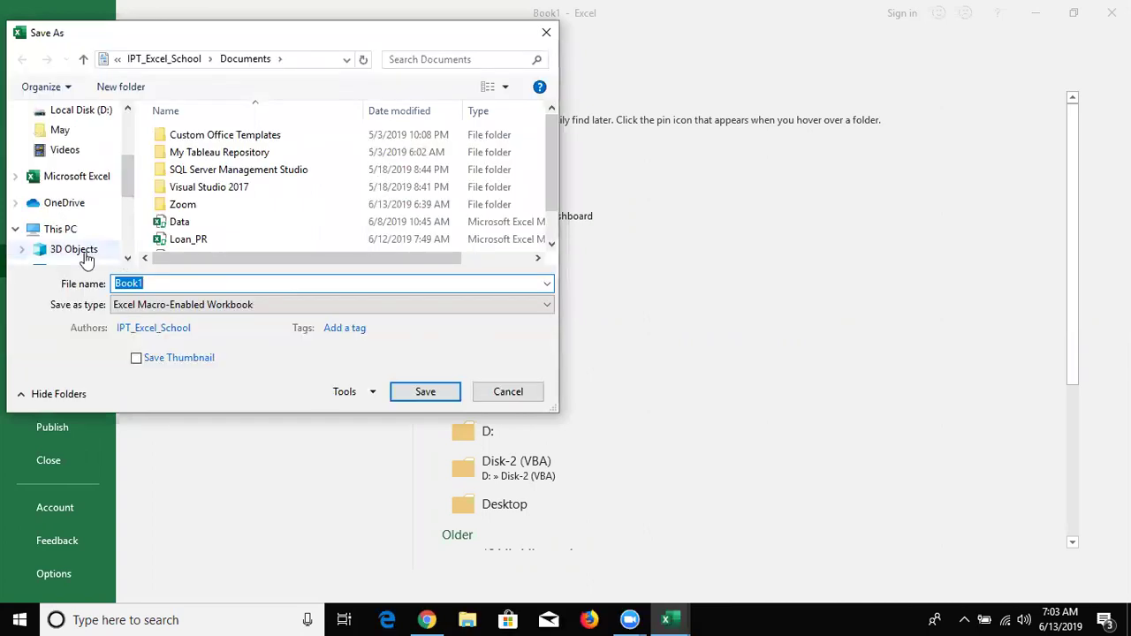
{"action": "scroll", "coordinate": [93, 257], "scroll_direction": "down", "scroll_amount": 1}
{"action": "left_click", "coordinate": [141, 283]}
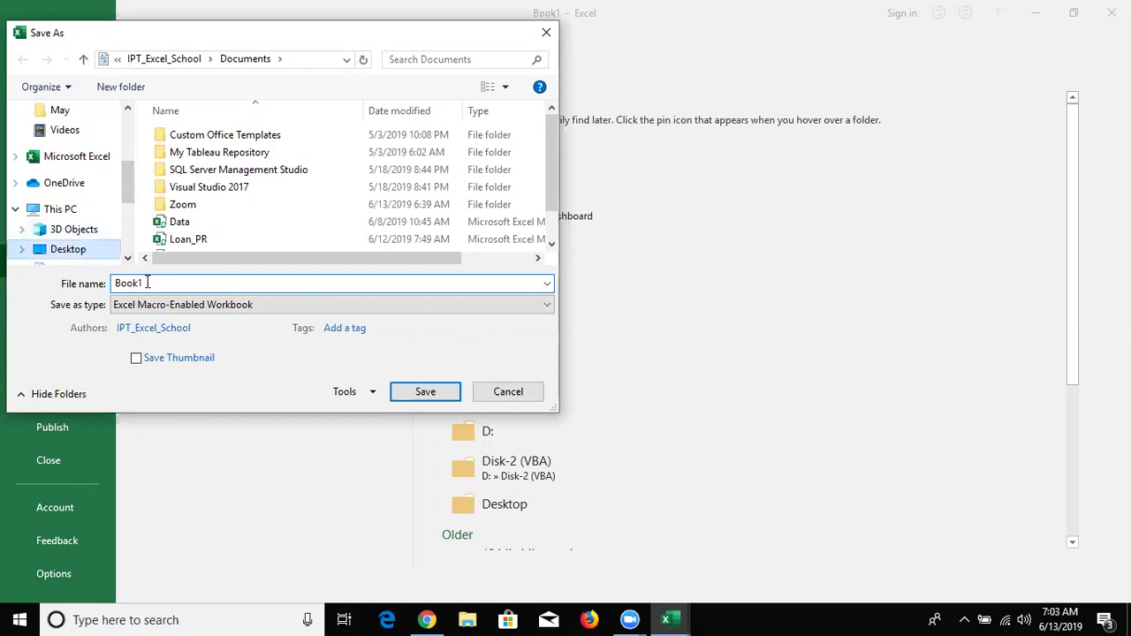
- Replace the file name Book1 with Form and save as a macro-enabled workbook
{"action": "left_click", "coordinate": [148, 282]}
{"action": "double_click", "coordinate": [147, 283]}
{"action": "left_click", "coordinate": [148, 283]}
{"action": "double_click", "coordinate": [148, 283]}
{"action": "type", "text": "For"}
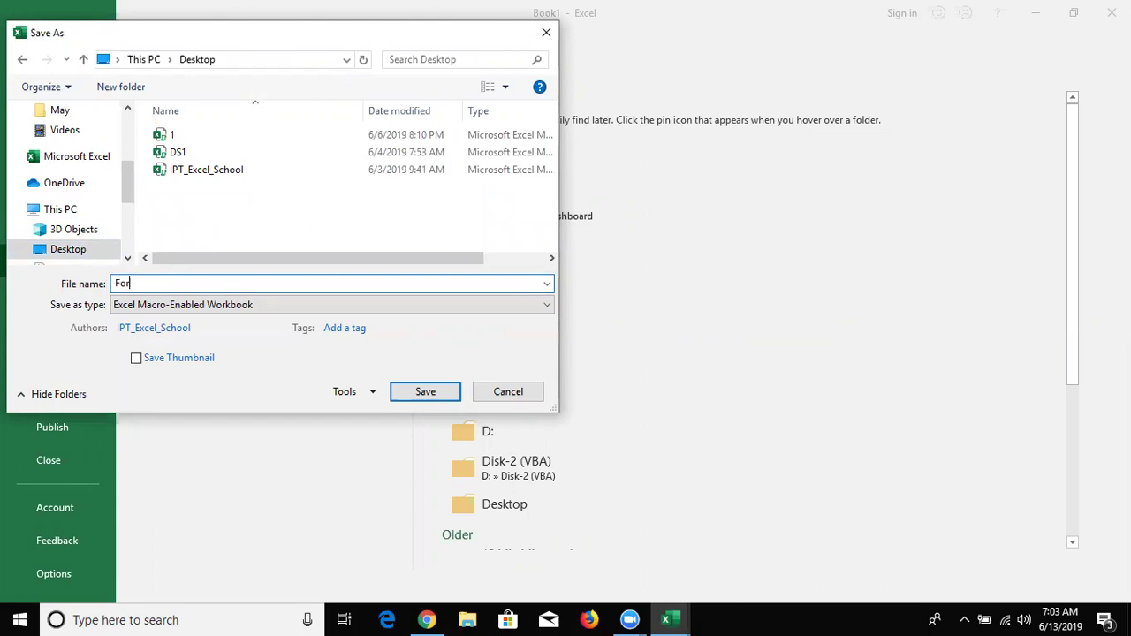
{"action": "type", "text": "m"}
{"action": "left_click", "coordinate": [416, 393]}
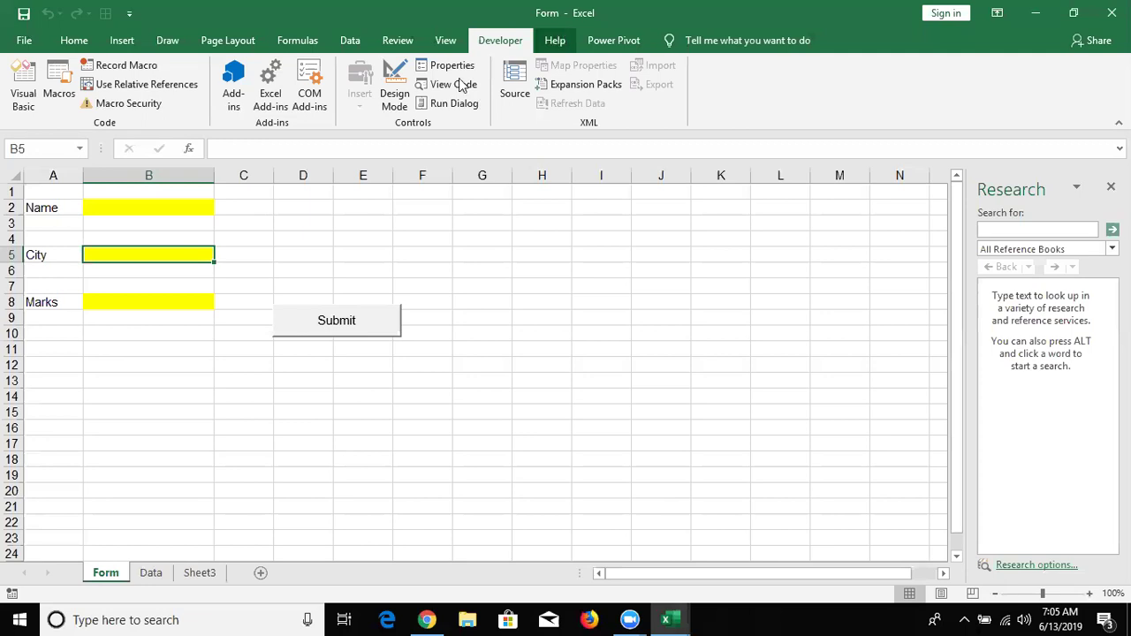
- Close the Form workbook window after the save finishes
{"action": "left_click", "coordinate": [1102, 16]}
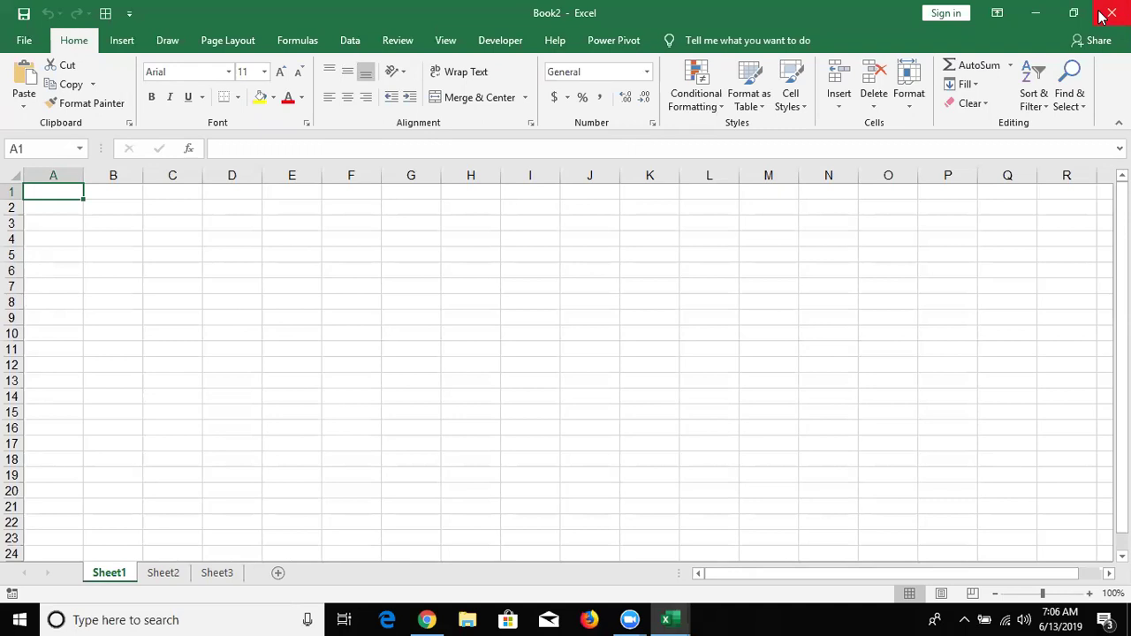
- Close the blank Book2 workbook to exit Excel and bring the browser forward
{"action": "left_click", "coordinate": [1102, 16]}
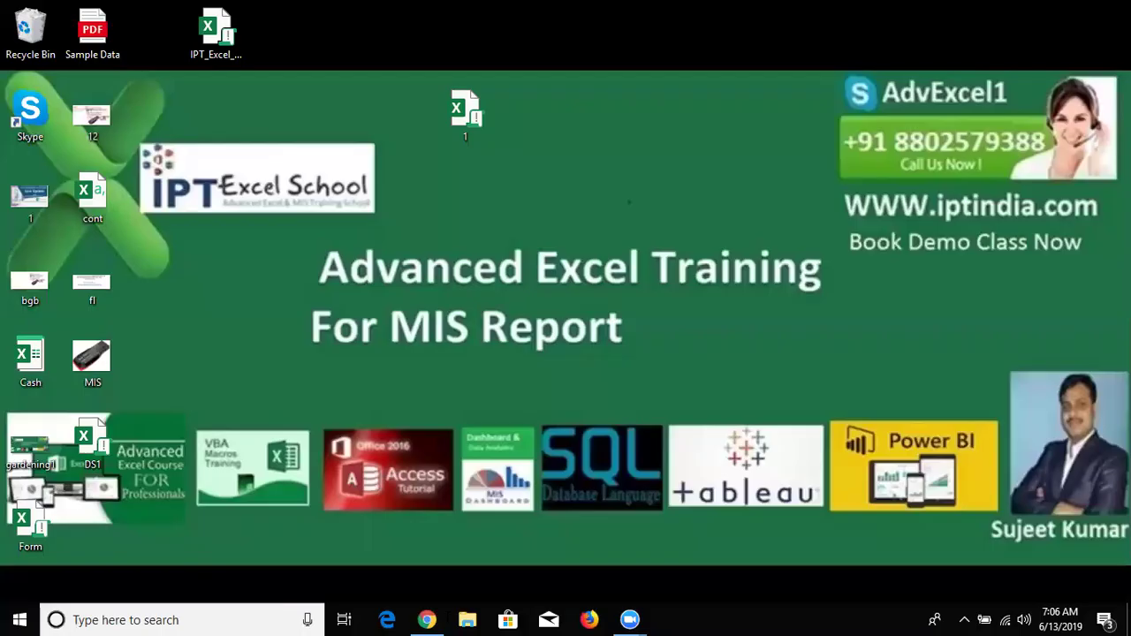
{"action": "left_click", "coordinate": [426, 618]}
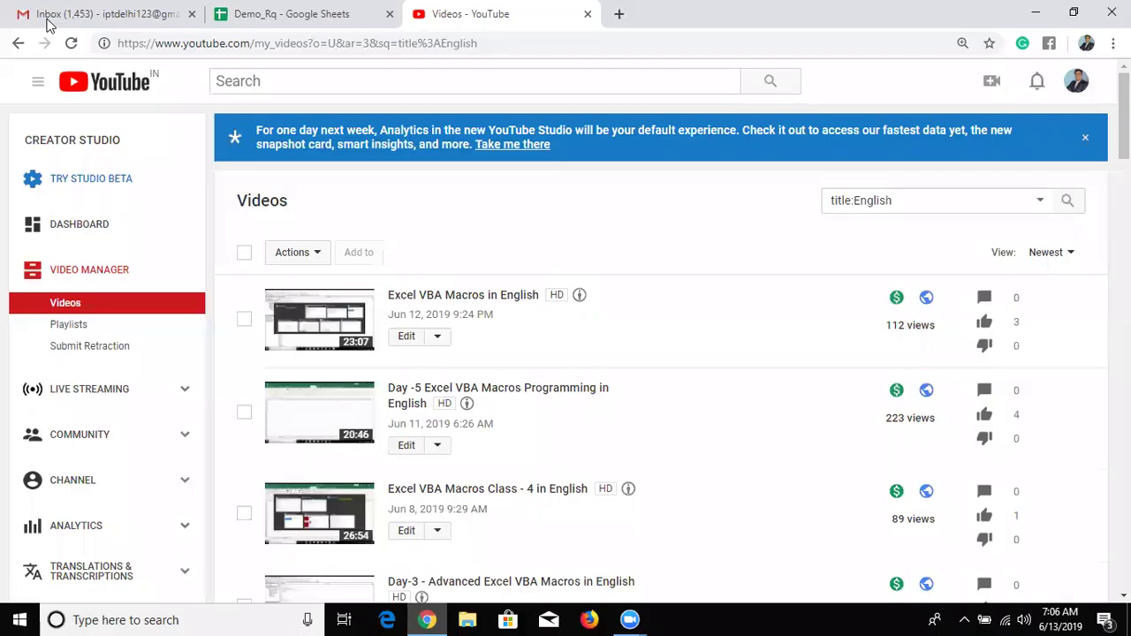
- Open a new Gmail message with an empty recipient, then switch to the Demo_Rq sheet
{"action": "key", "text": "ctrl+1"}
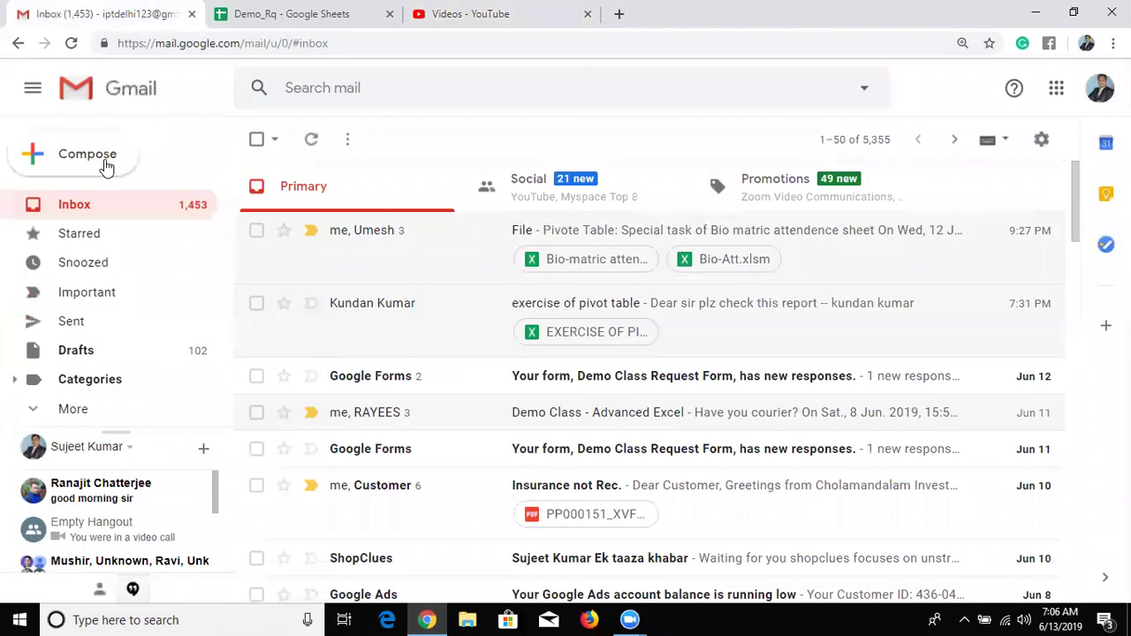
{"action": "left_click", "coordinate": [106, 167]}
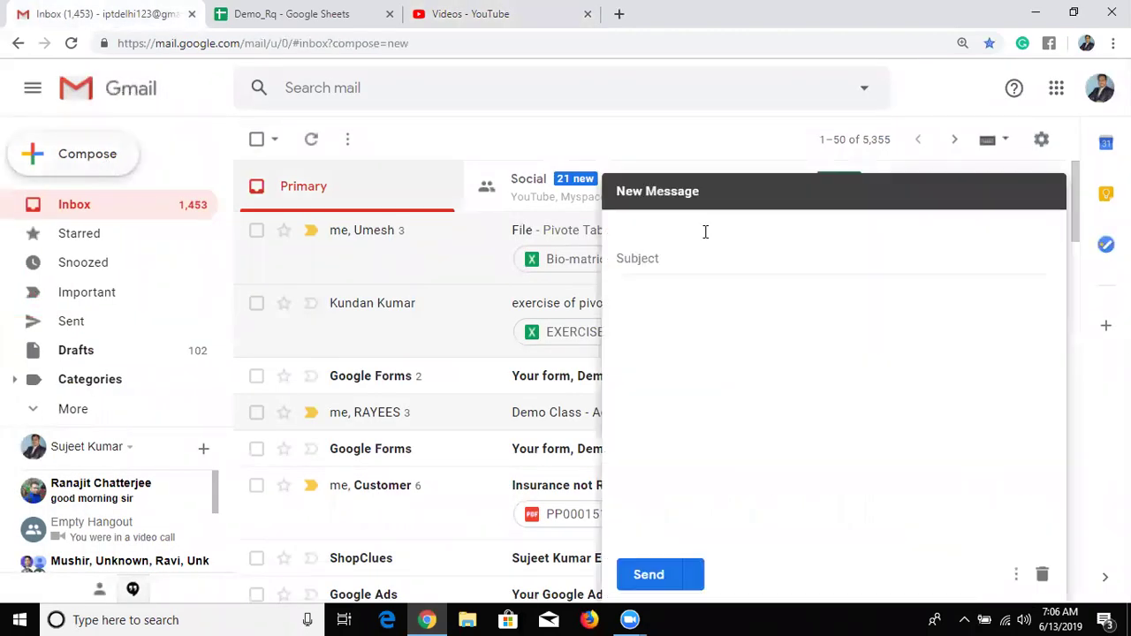
{"action": "type", "text": "veer"}
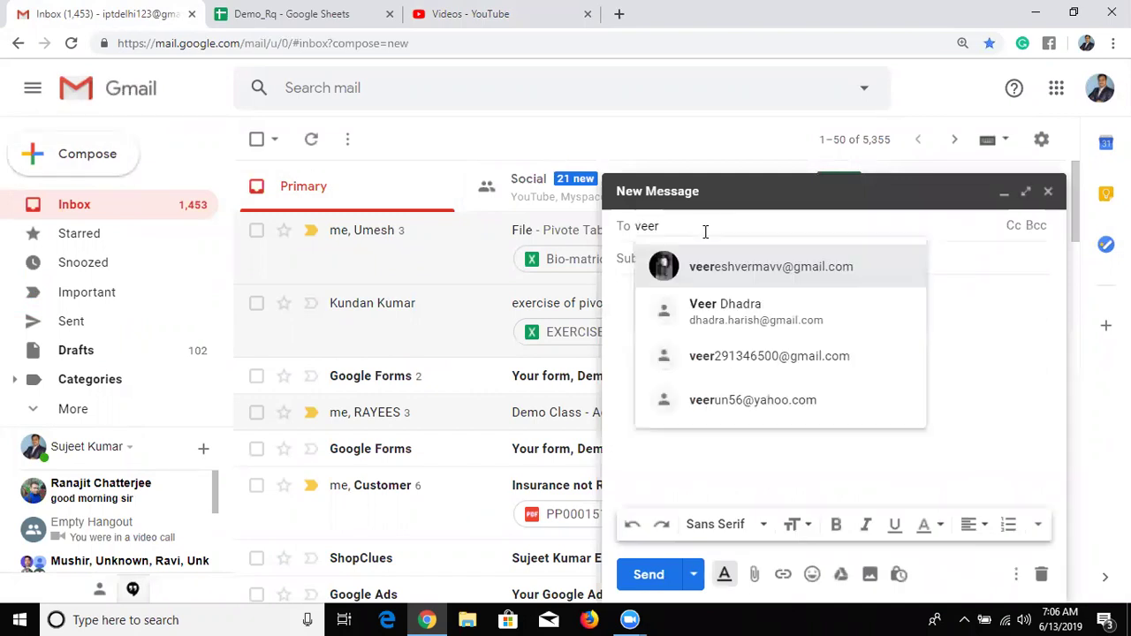
{"action": "key", "text": "BackSpace"}
{"action": "key", "text": "BackSpace"}
{"action": "key", "text": "BackSpace"}
{"action": "key", "text": "BackSpace"}
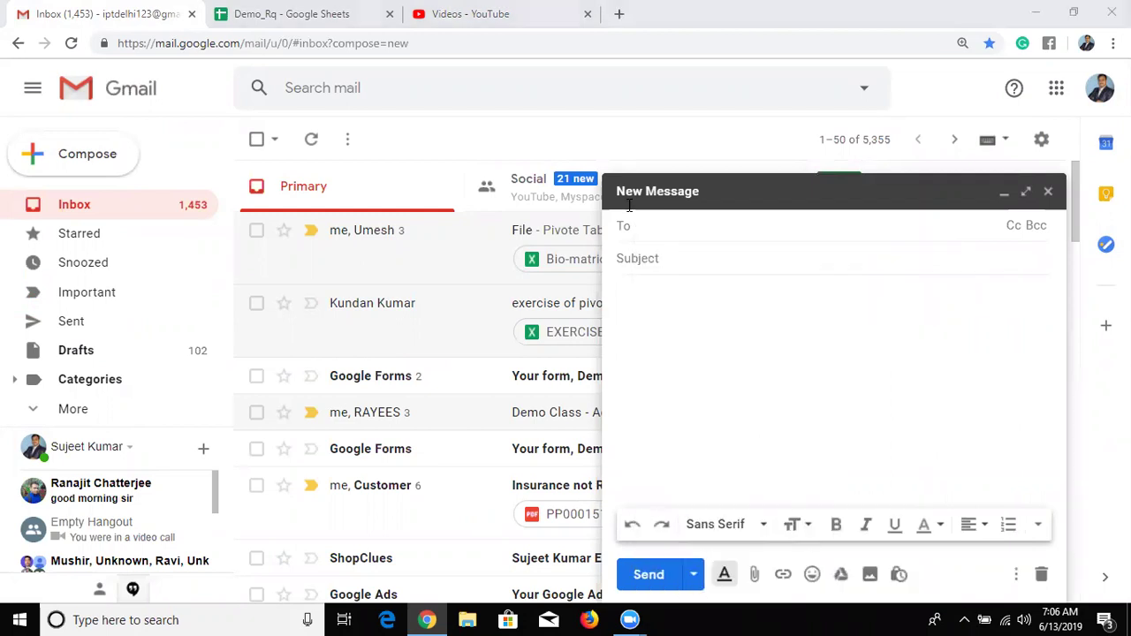
{"action": "key", "text": "ctrl+Tab"}
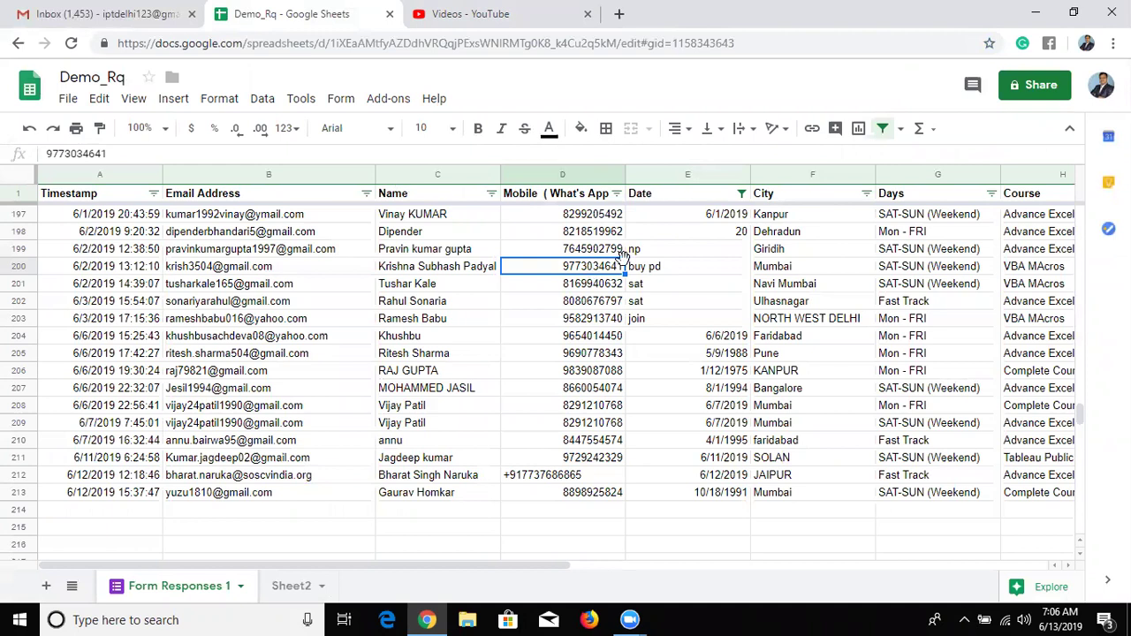
- Copy the email address from cell B195 and go back to the Gmail draft
{"action": "key", "text": "Up"}
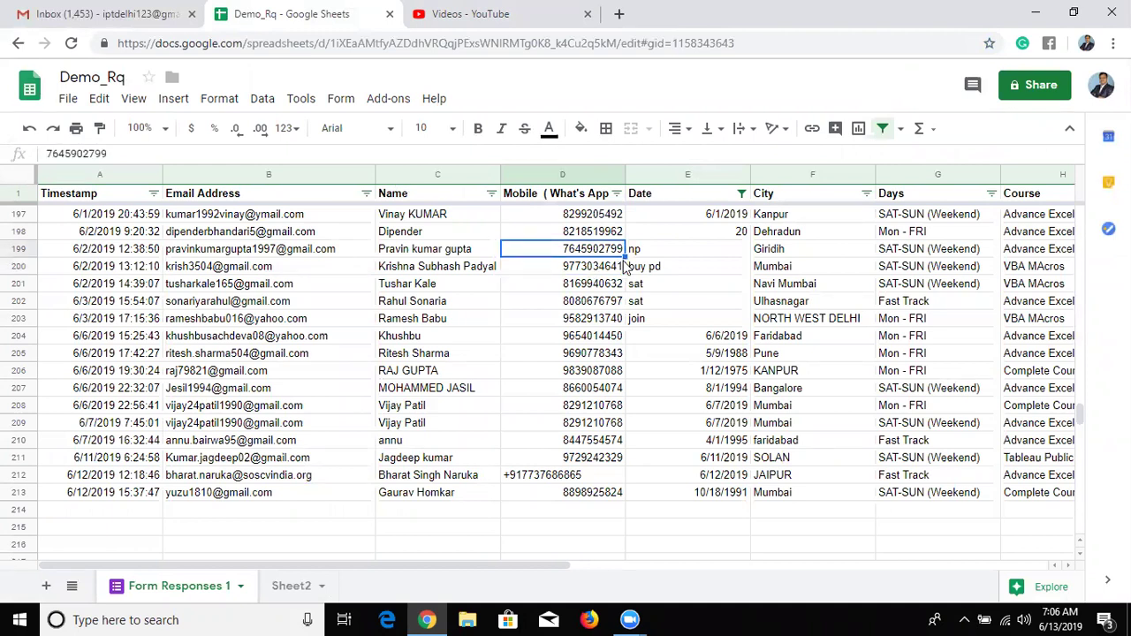
{"action": "key", "text": "Up"}
{"action": "key", "text": "Up"}
{"action": "key", "text": "Up"}
{"action": "key", "text": "Up"}
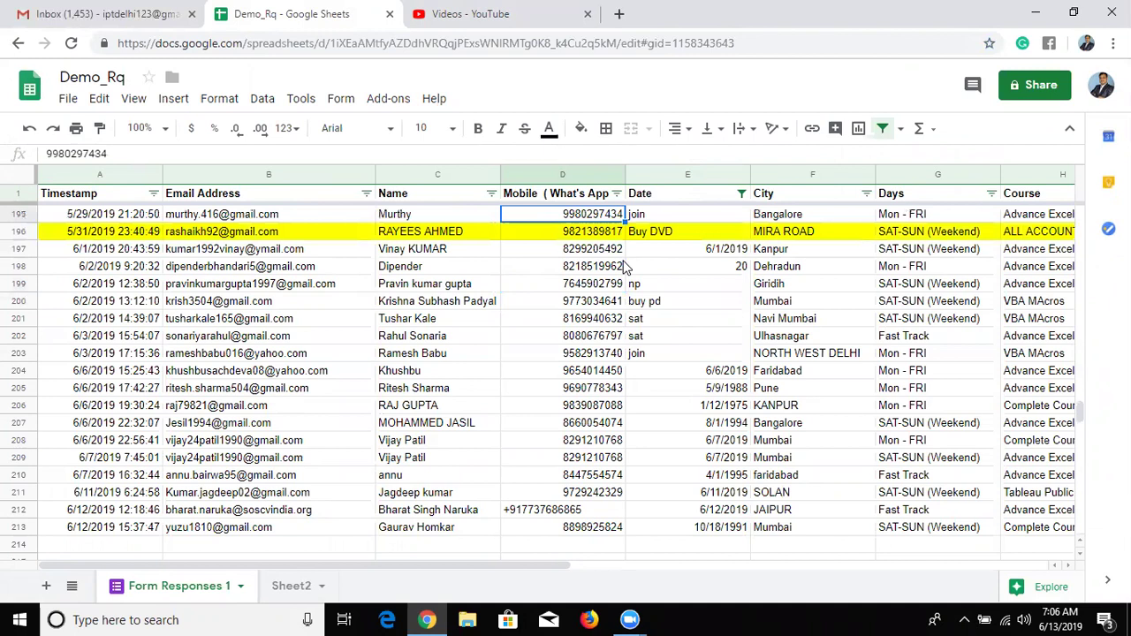
{"action": "key", "text": "Left"}
{"action": "key", "text": "Left"}
{"action": "key", "text": "ctrl+c"}
{"action": "left_click", "coordinate": [112, 12]}
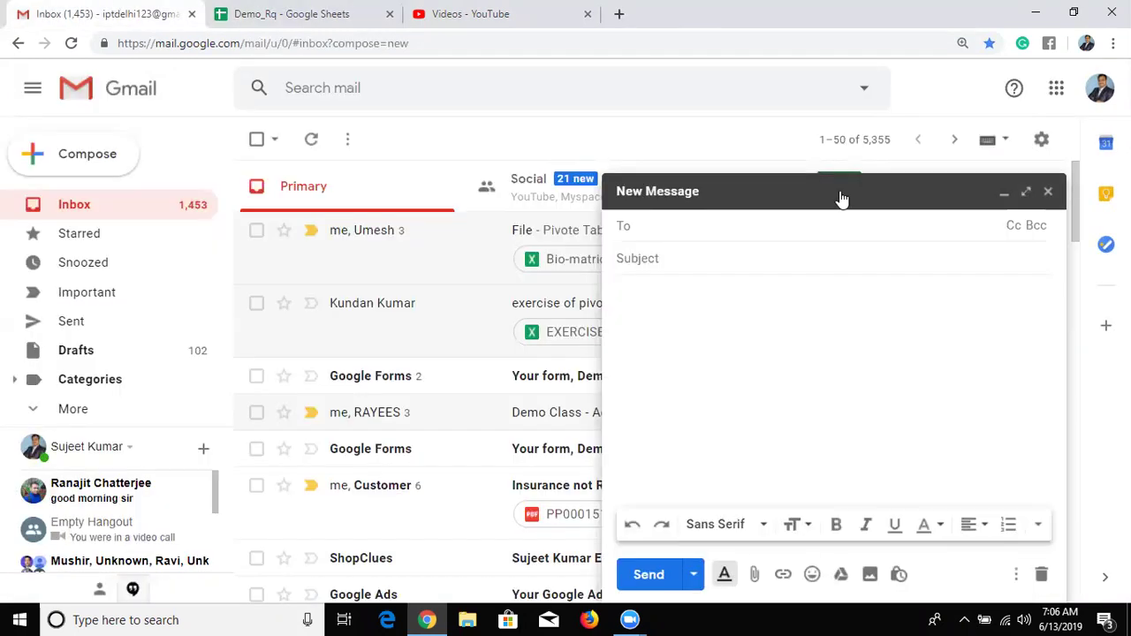
- Paste the copied recipient address and set the subject to 'File'
{"action": "key", "text": "ctrl+v"}
{"action": "left_click", "coordinate": [682, 265]}
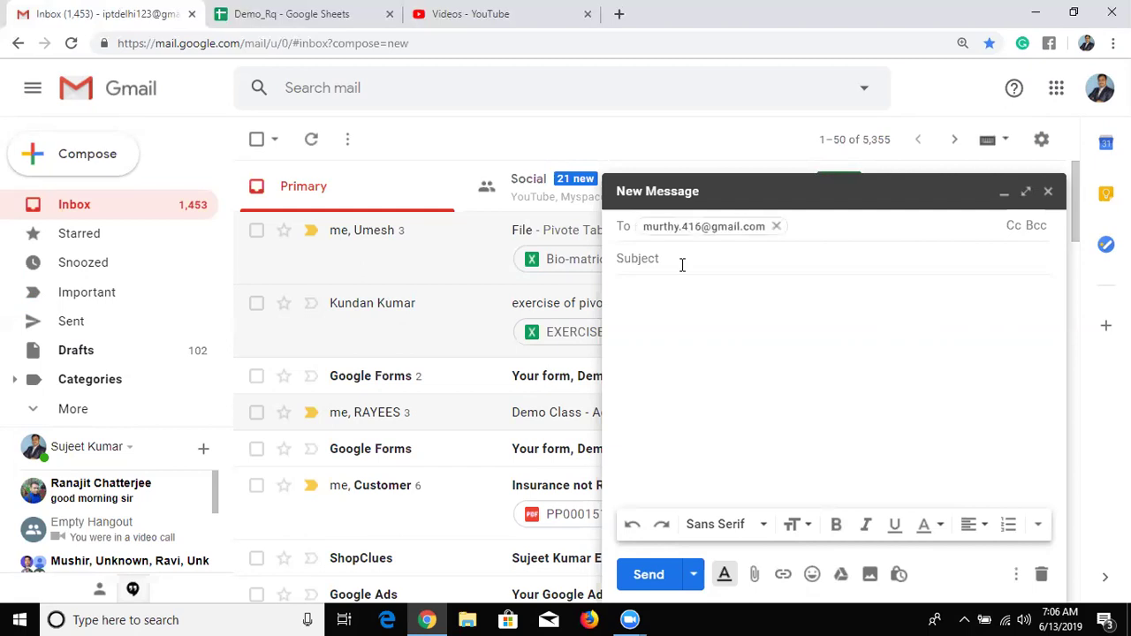
{"action": "type", "text": "Fi"}
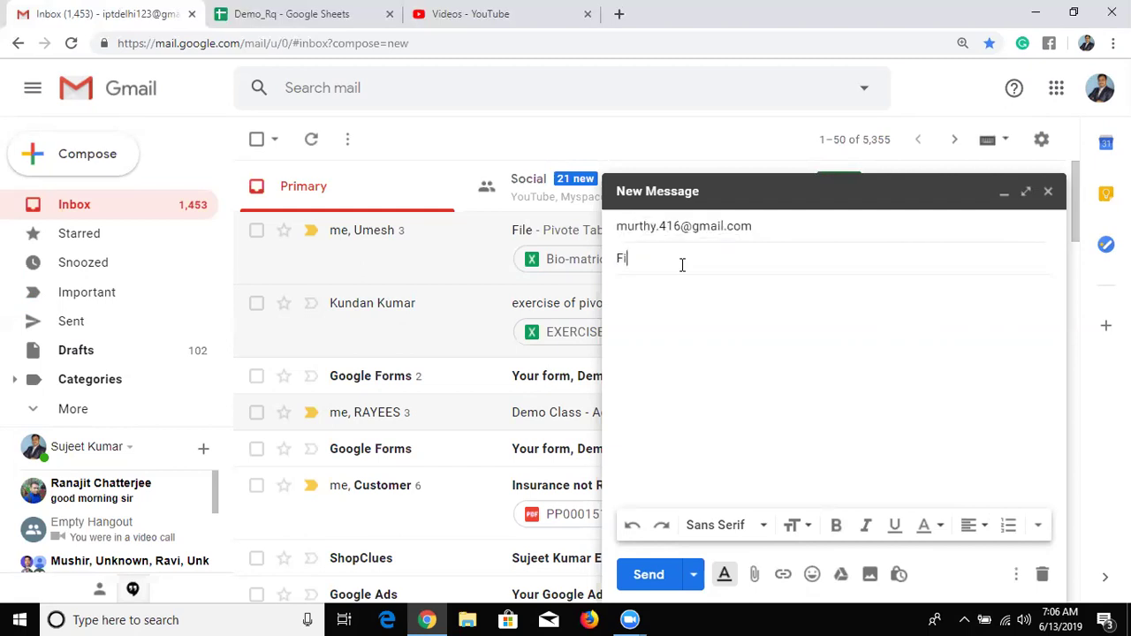
{"action": "type", "text": "le"}
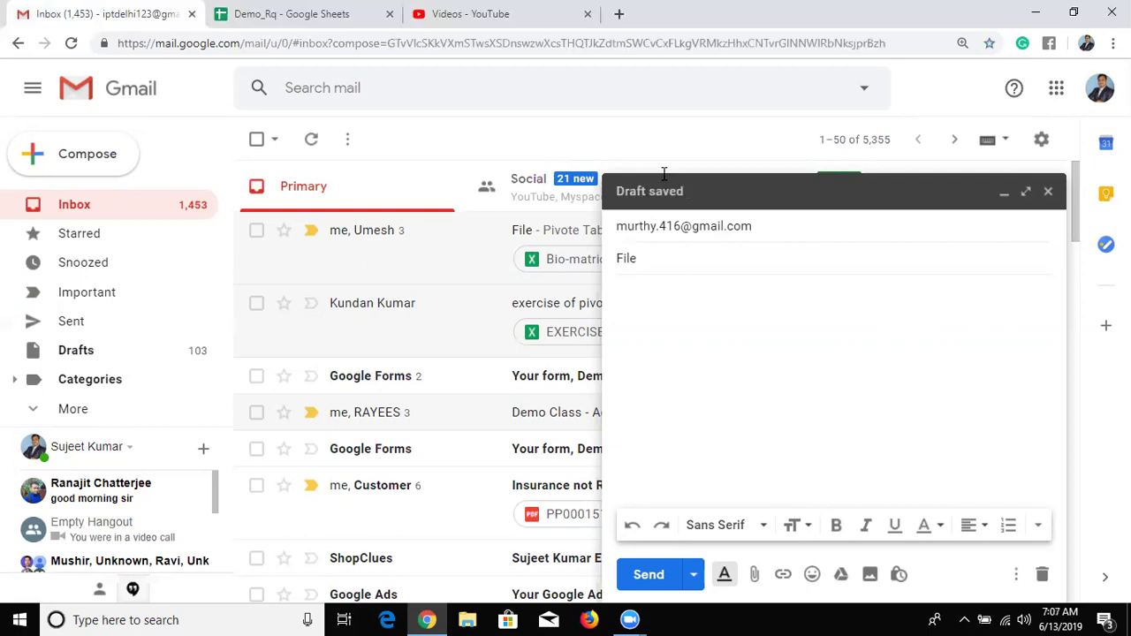
- Attach the Form.xlsm workbook from the Desktop to the message
{"action": "left_click", "coordinate": [756, 576]}
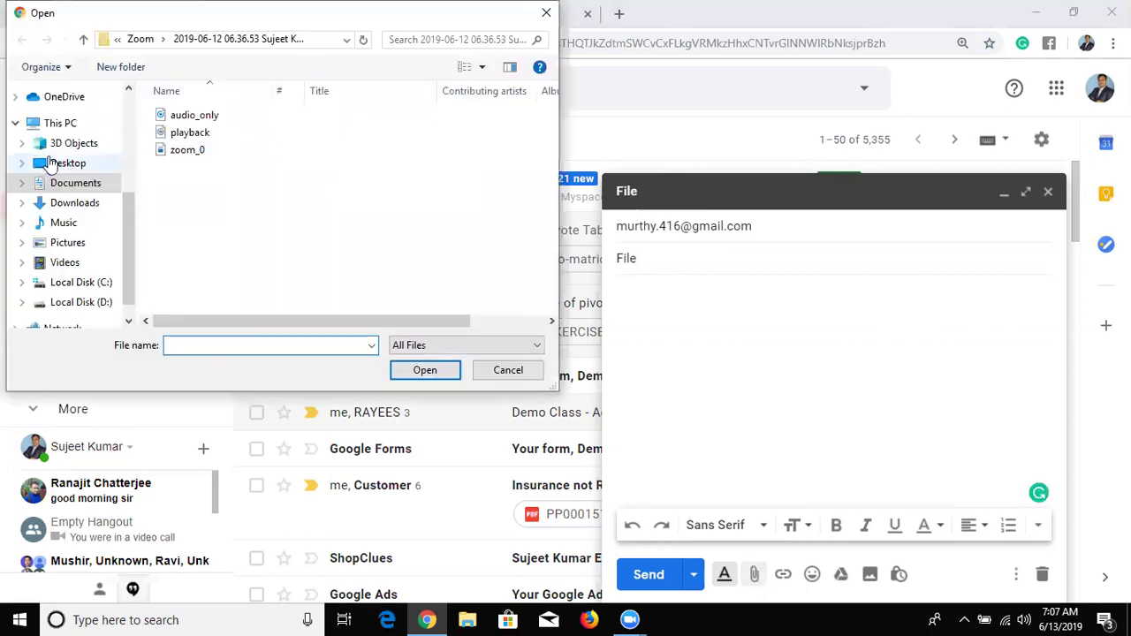
{"action": "left_click", "coordinate": [55, 164]}
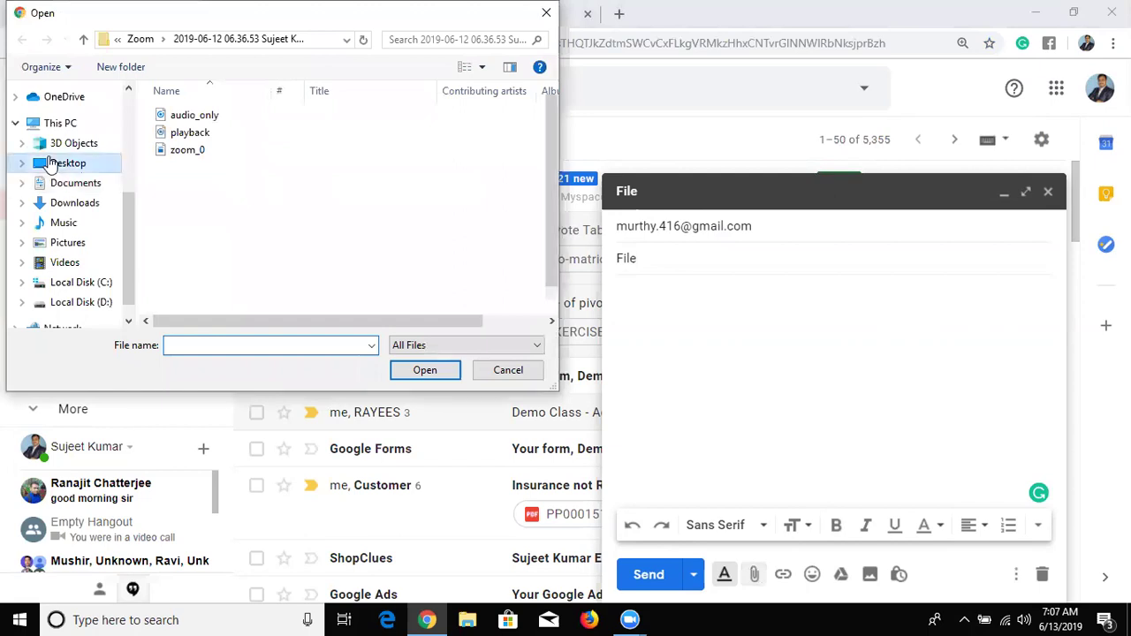
{"action": "left_click", "coordinate": [340, 273]}
{"action": "left_click", "coordinate": [338, 260], "text": "ctrl"}
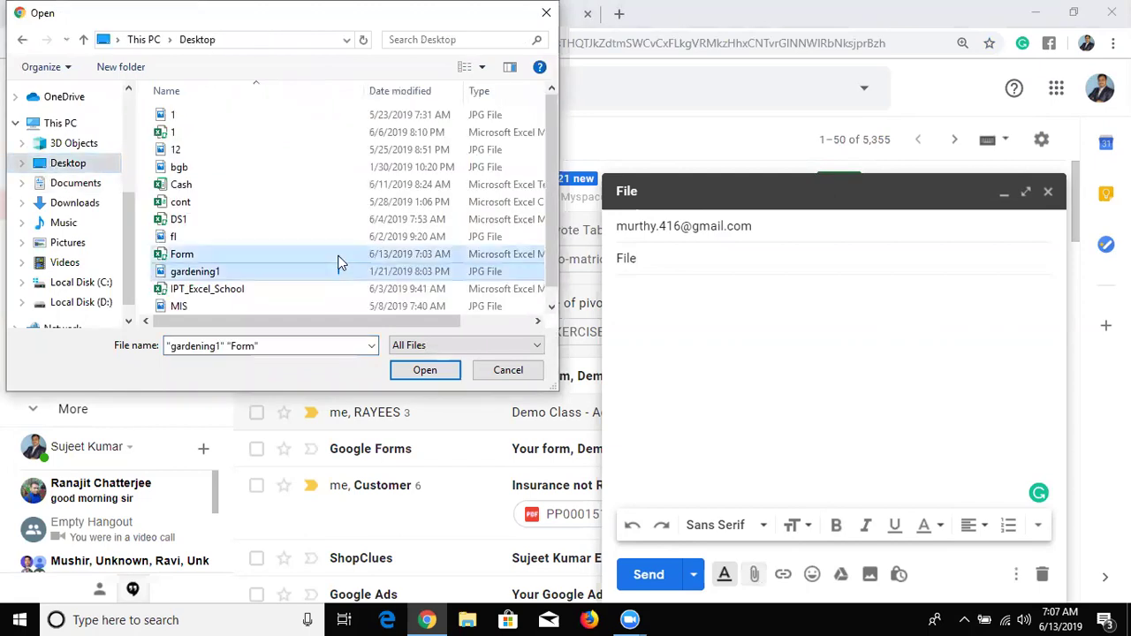
{"action": "left_click", "coordinate": [337, 261]}
{"action": "key", "text": "Return"}
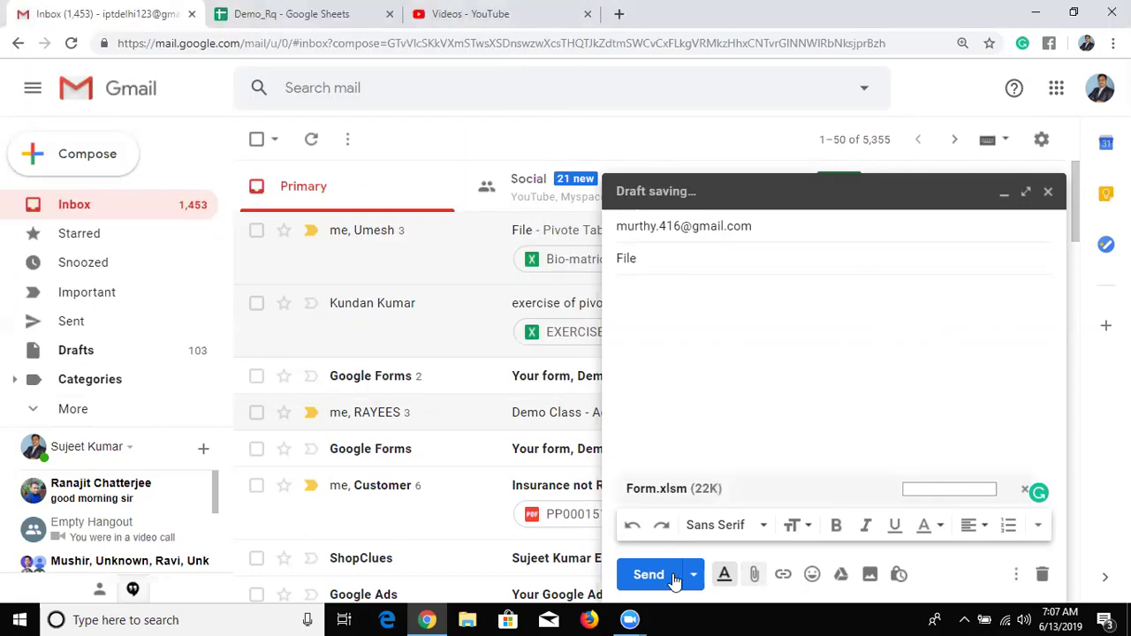